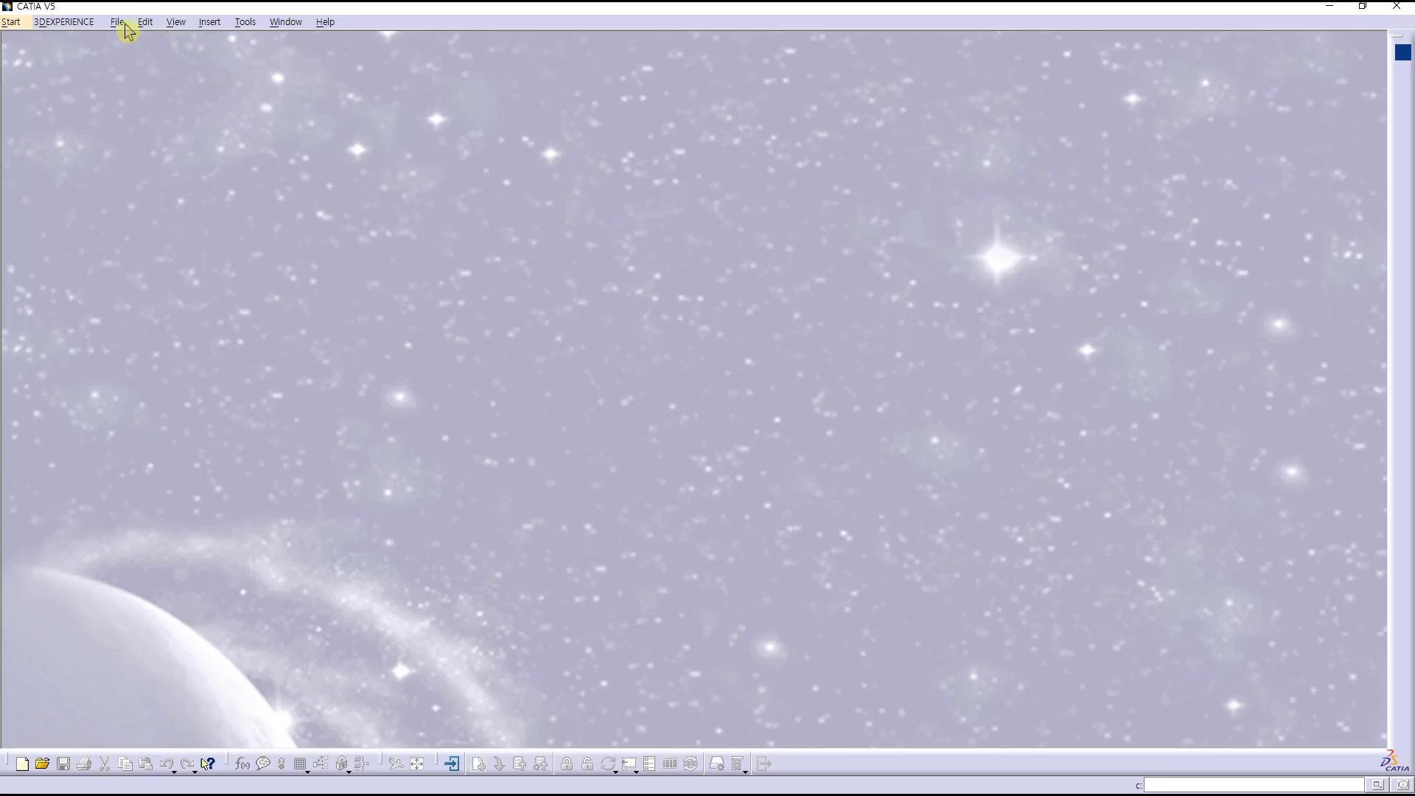
# - Open the assembly file Engin_piston_Product.CATProduct from the Engin_piston_v2 folder
pyautogui.click(121, 22)
pyautogui.click(151, 88)
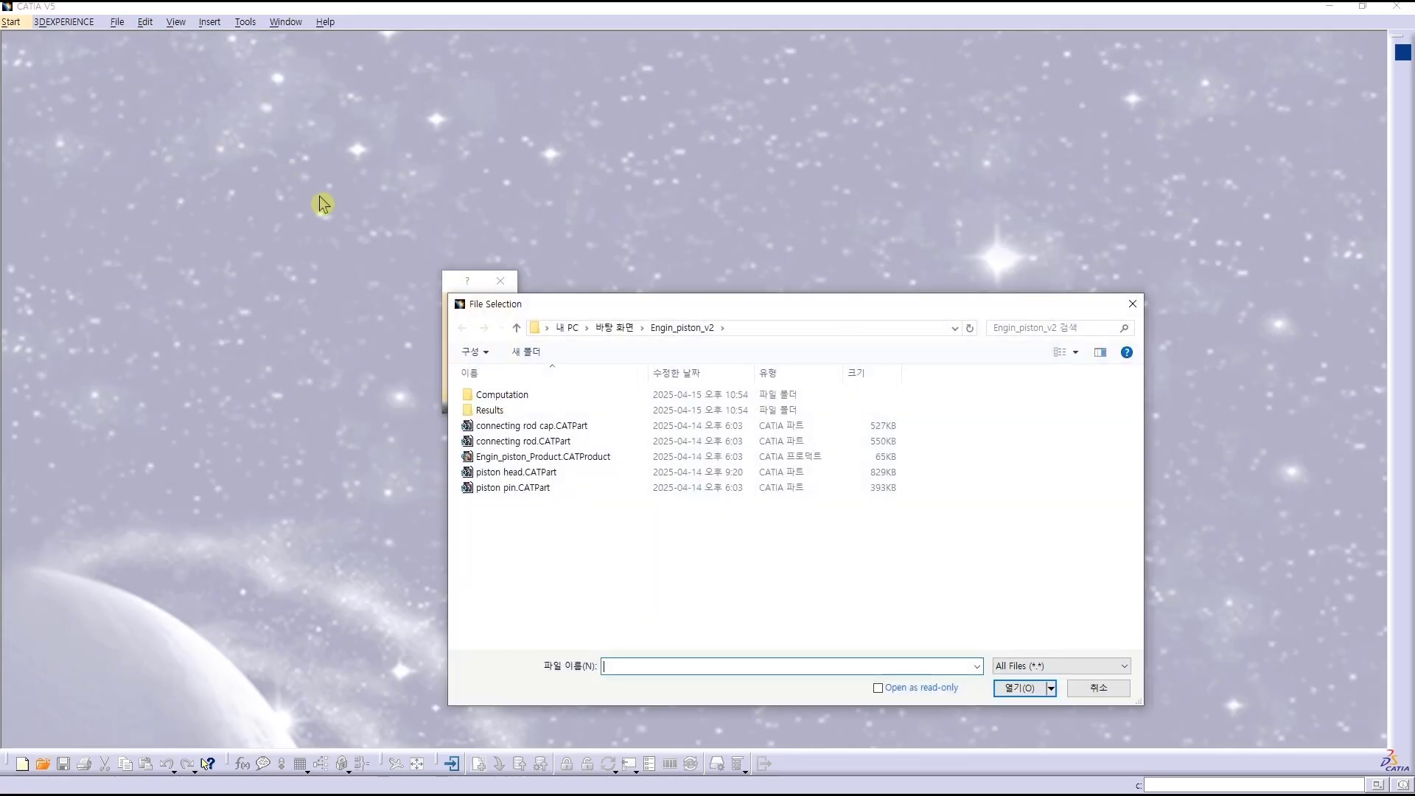
pyautogui.click(533, 457)
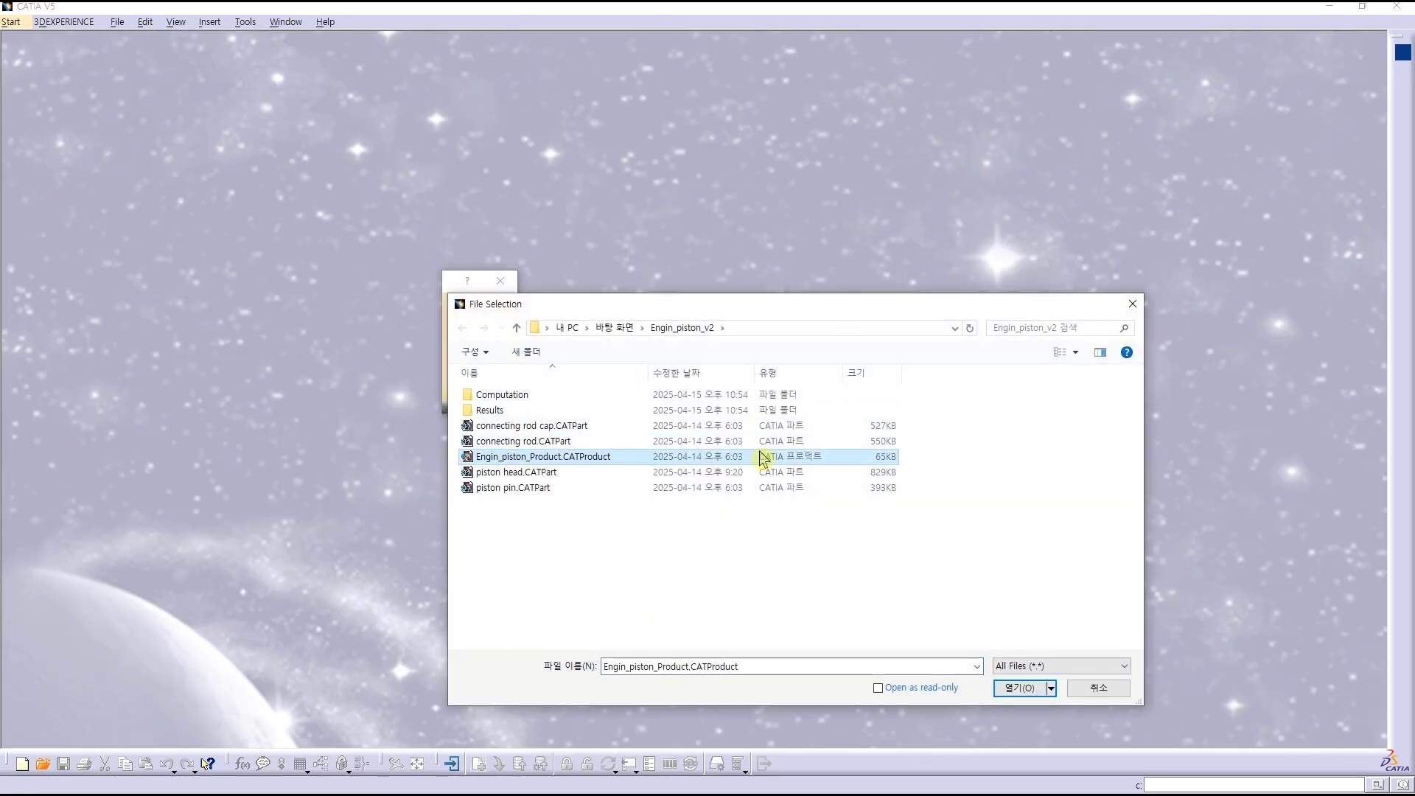
pyautogui.click(1025, 689)
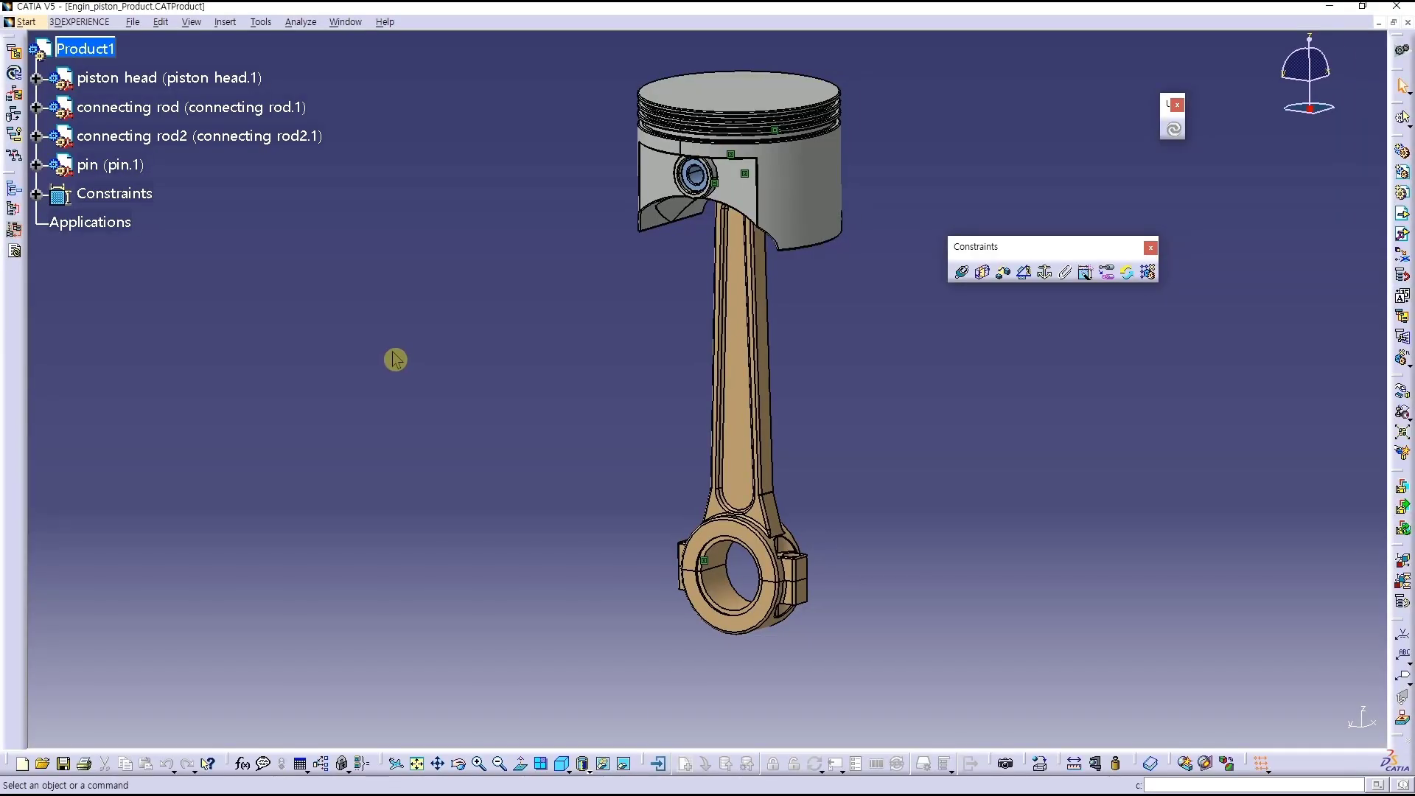
# - Examine the assembly's four components and its list of constraints, including the surface contacts between the parts
pyautogui.click(235, 77)
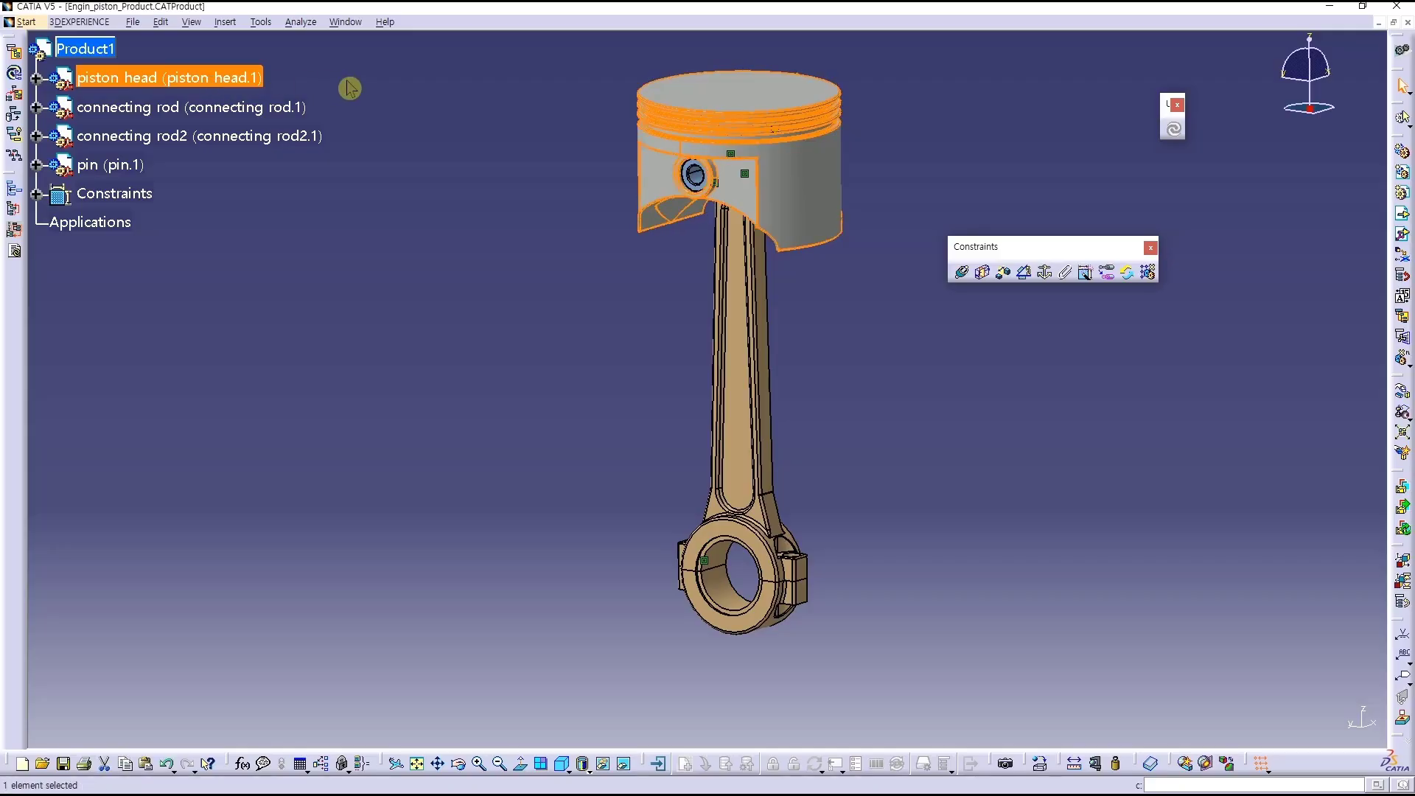
pyautogui.click(286, 109)
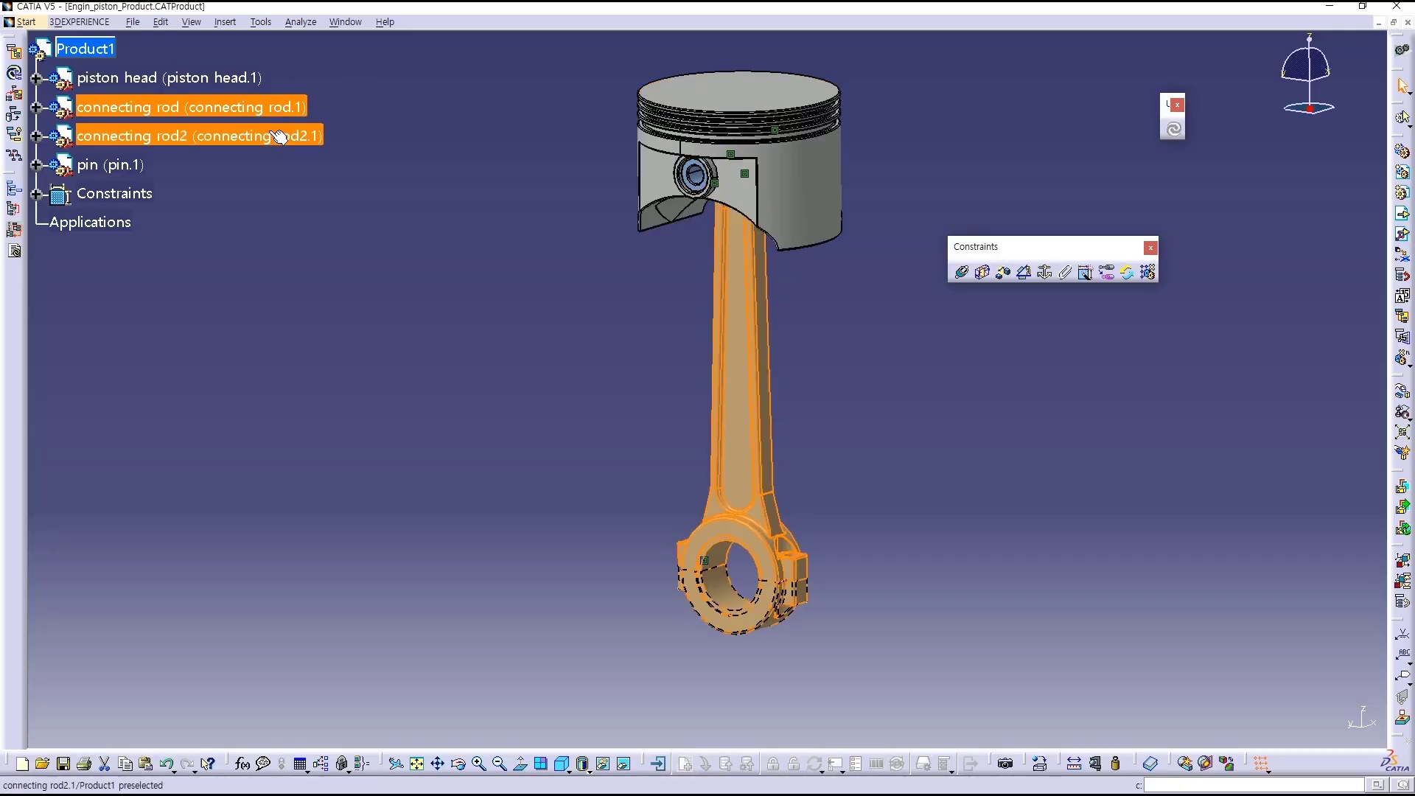
pyautogui.click(118, 165)
pyautogui.click(315, 227)
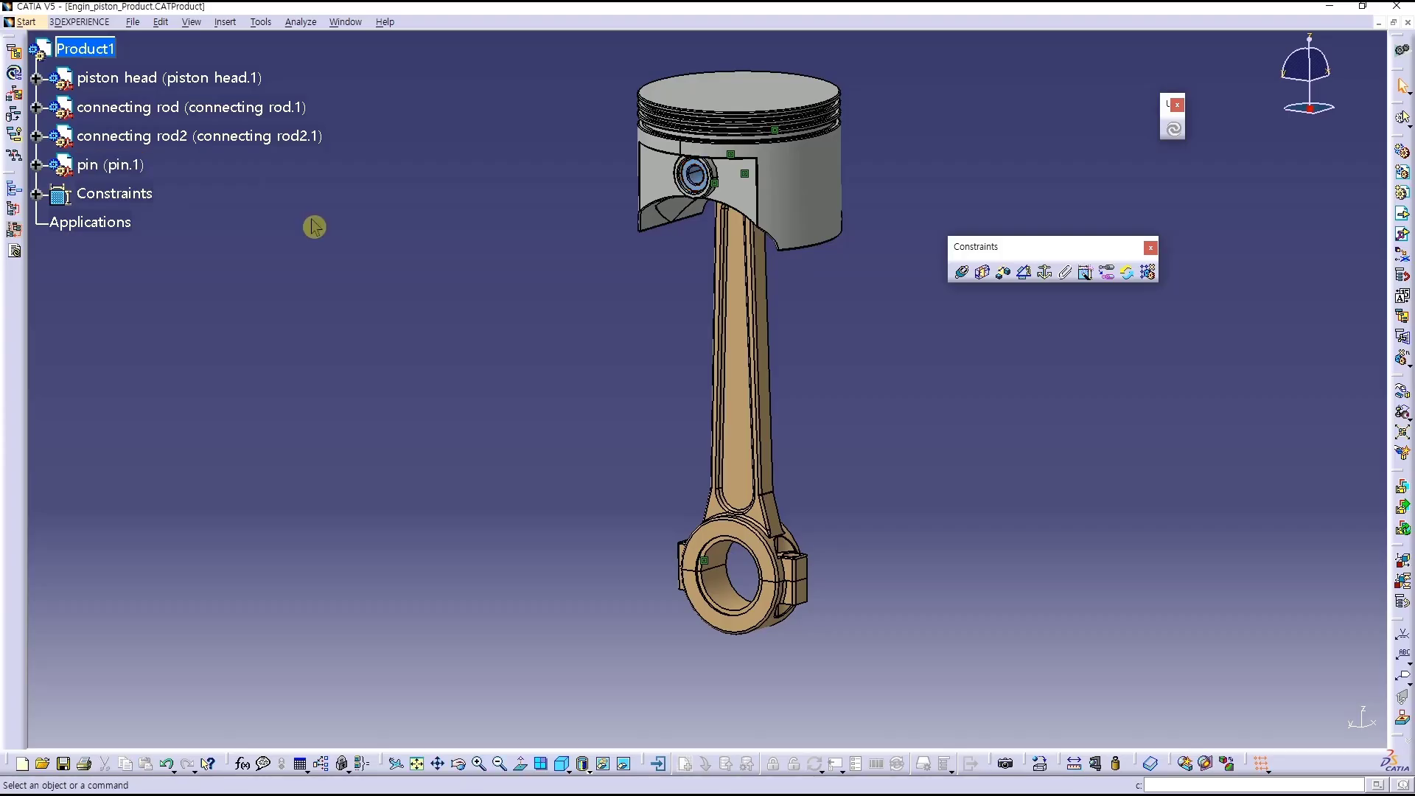
pyautogui.click(36, 194)
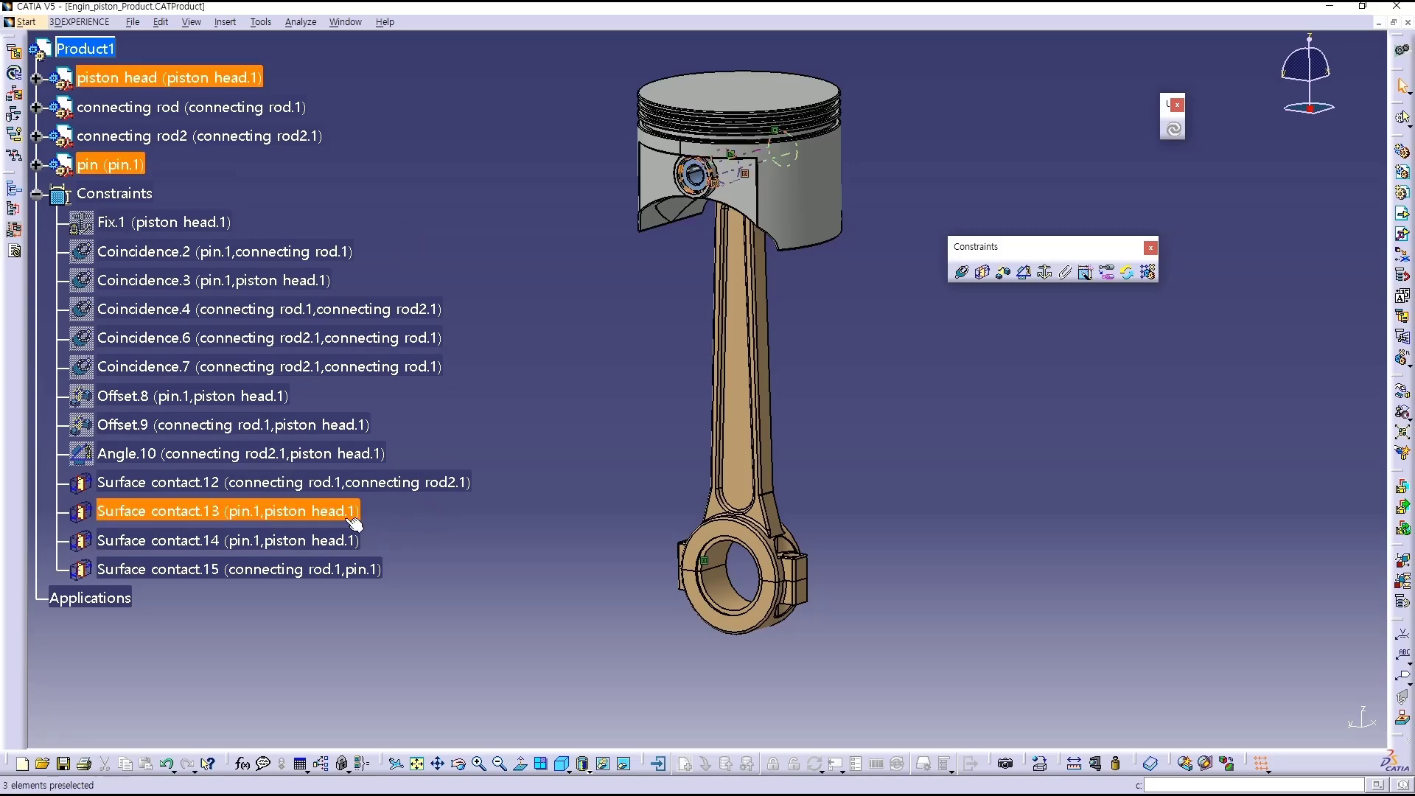
pyautogui.keyDown('shift'); pyautogui.click(323, 575); pyautogui.keyUp('shift')
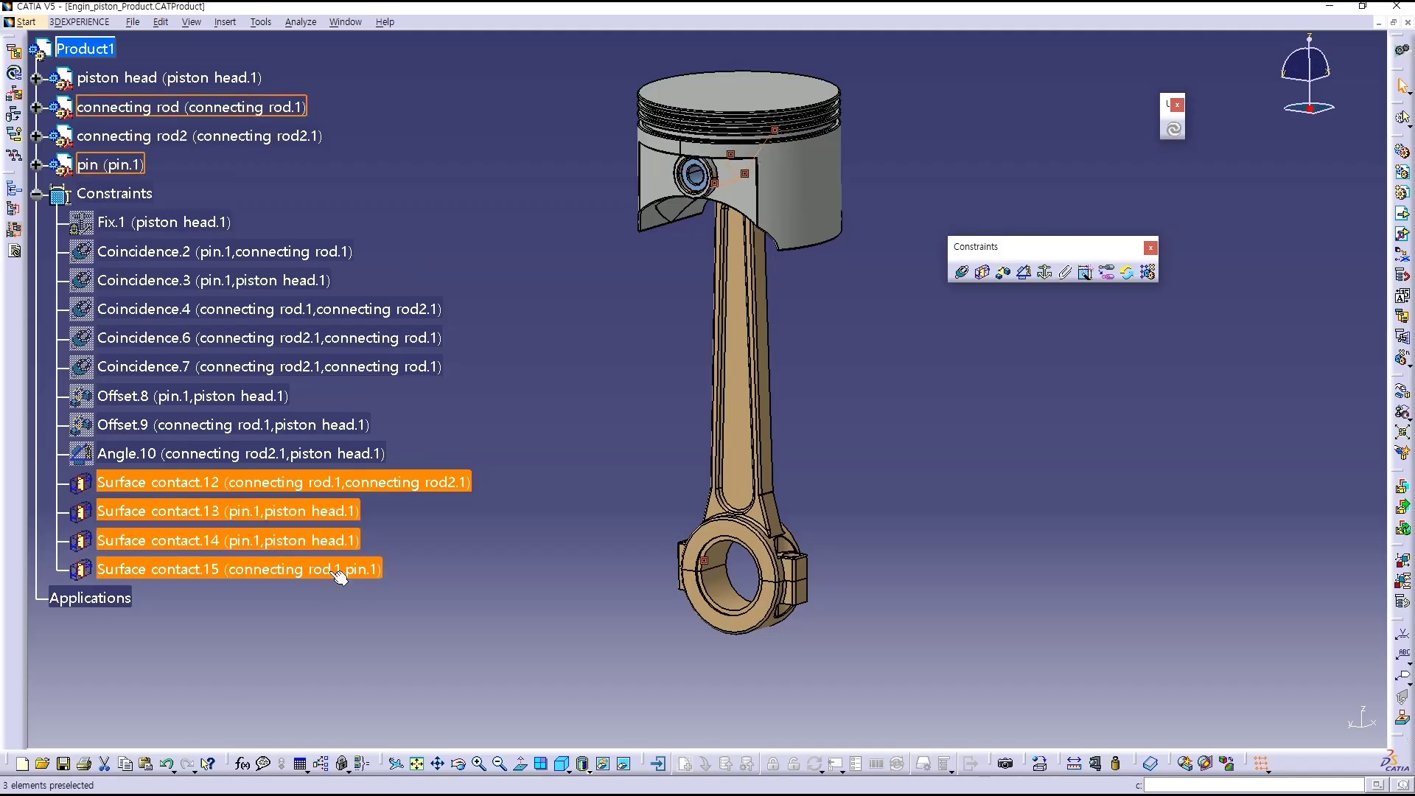
pyautogui.click(551, 582)
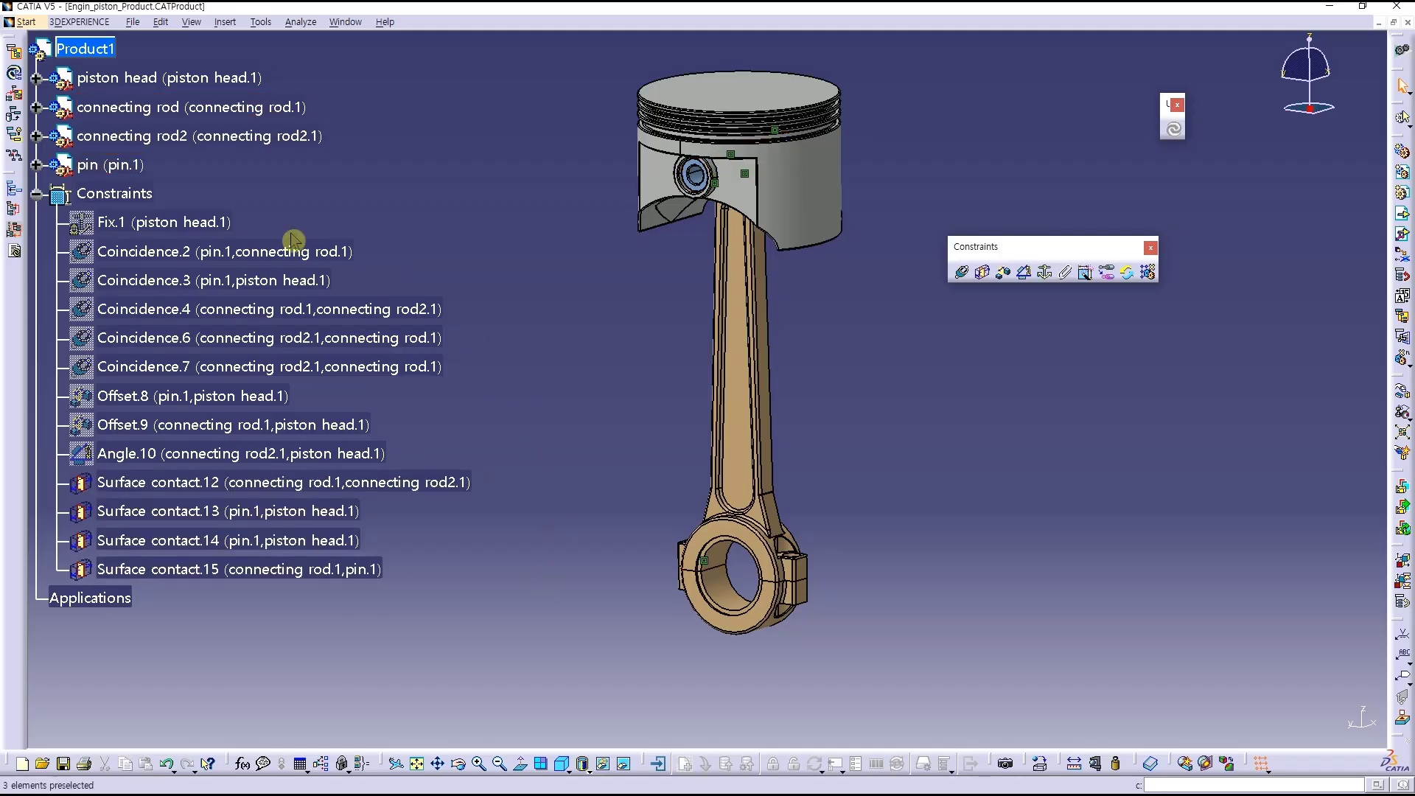
pyautogui.click(37, 194)
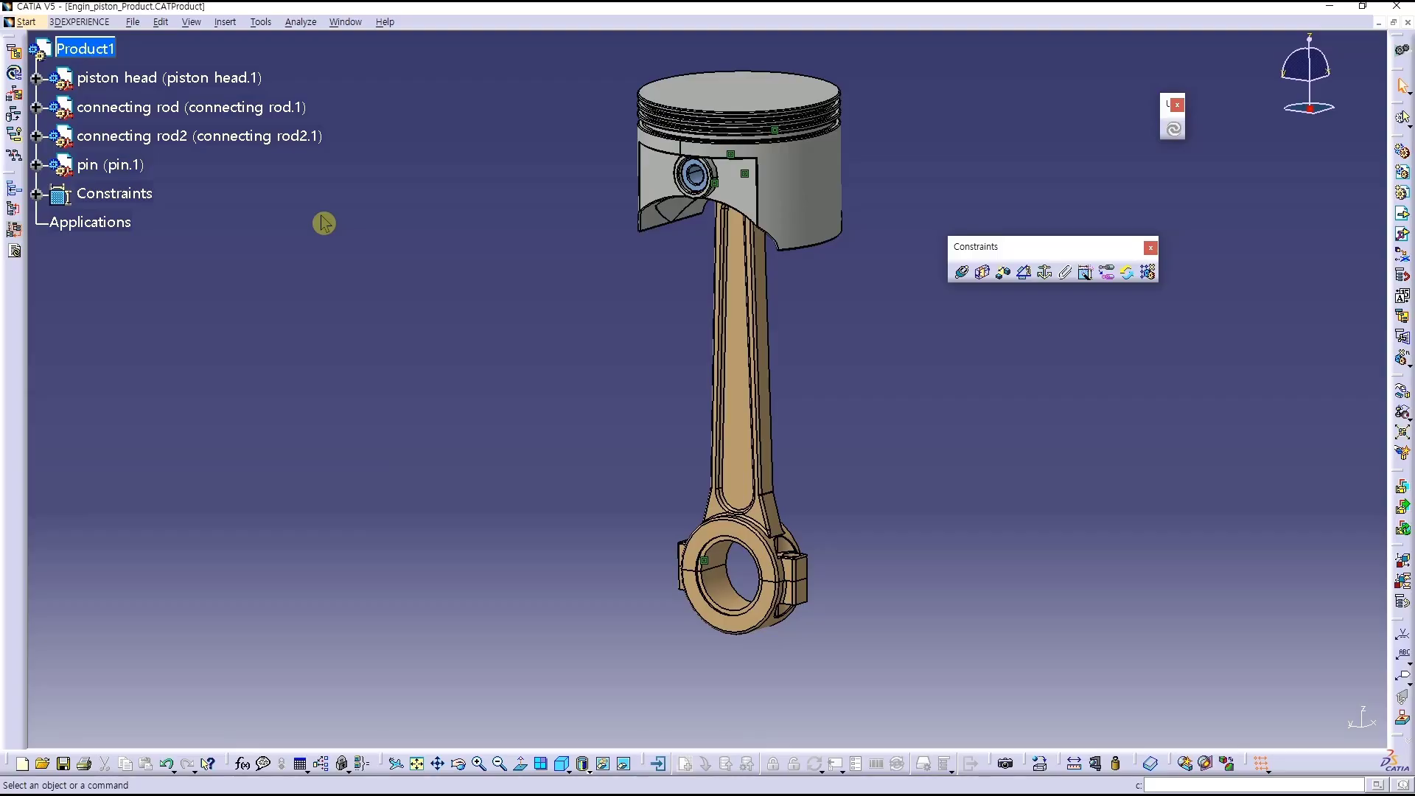
# - Activate the piston head part for editing and apply the Aluminium metal material to it
pyautogui.click(35, 77)
pyautogui.click(57, 108)
pyautogui.doubleClick(127, 107)
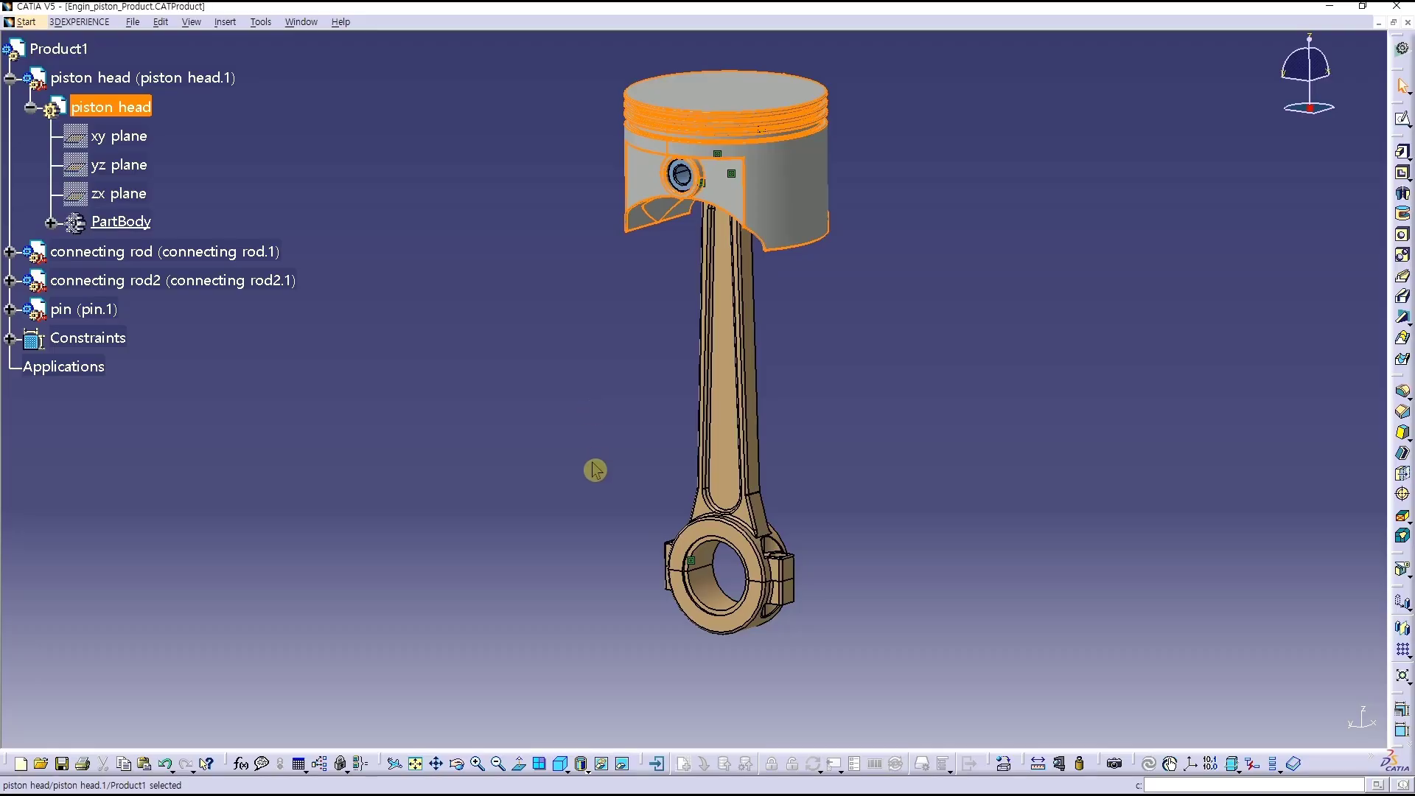
pyautogui.click(1000, 769)
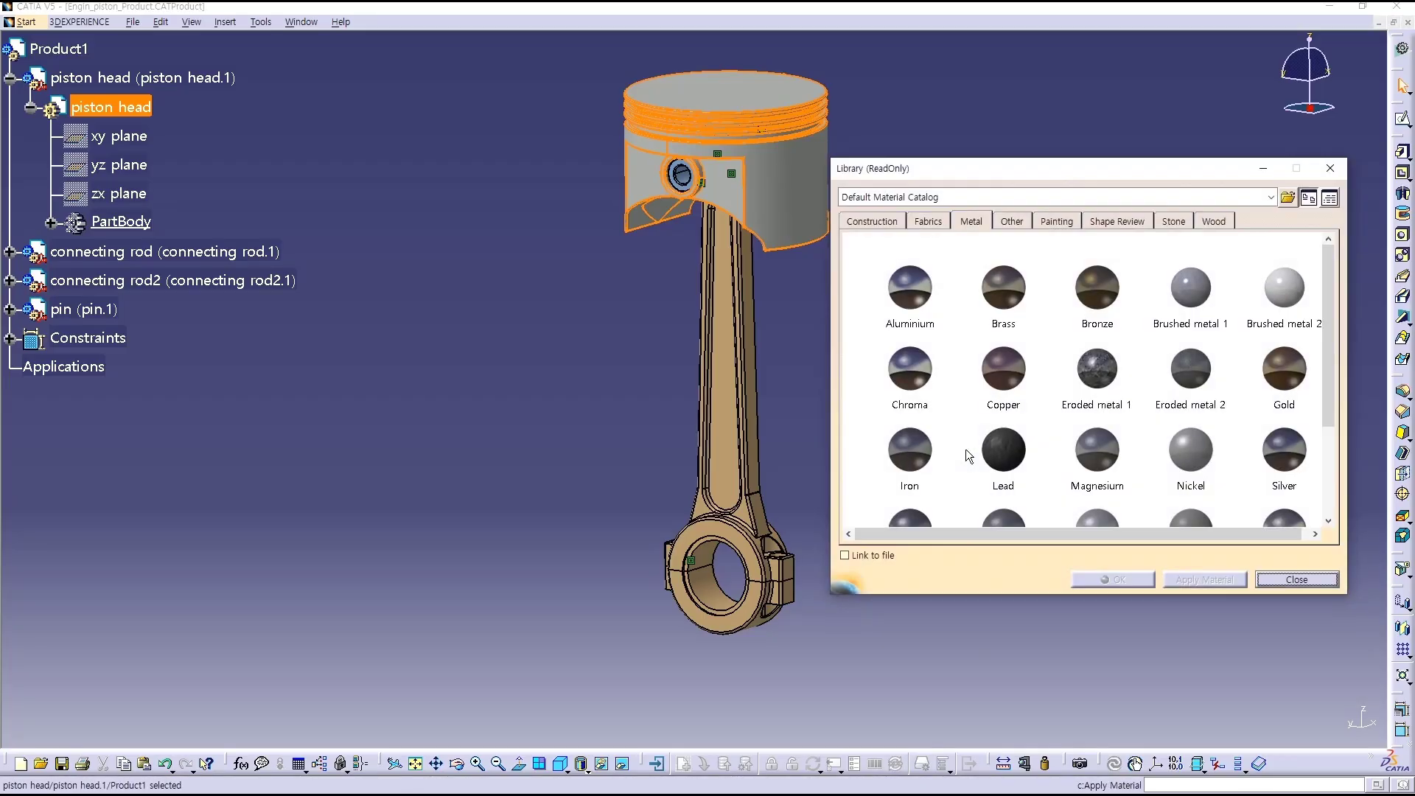
pyautogui.scroll(-3, 966, 451)
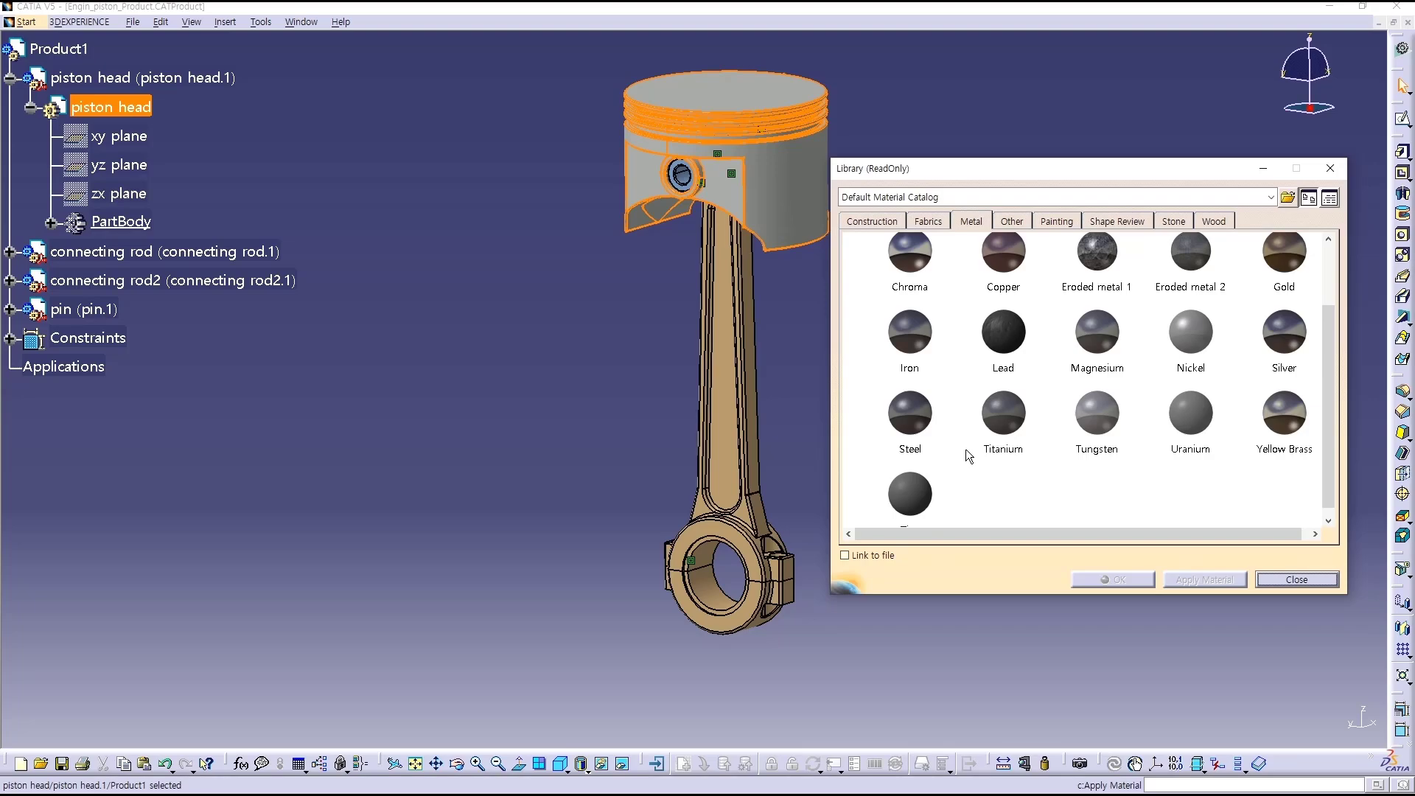
pyautogui.scroll(3, 966, 450)
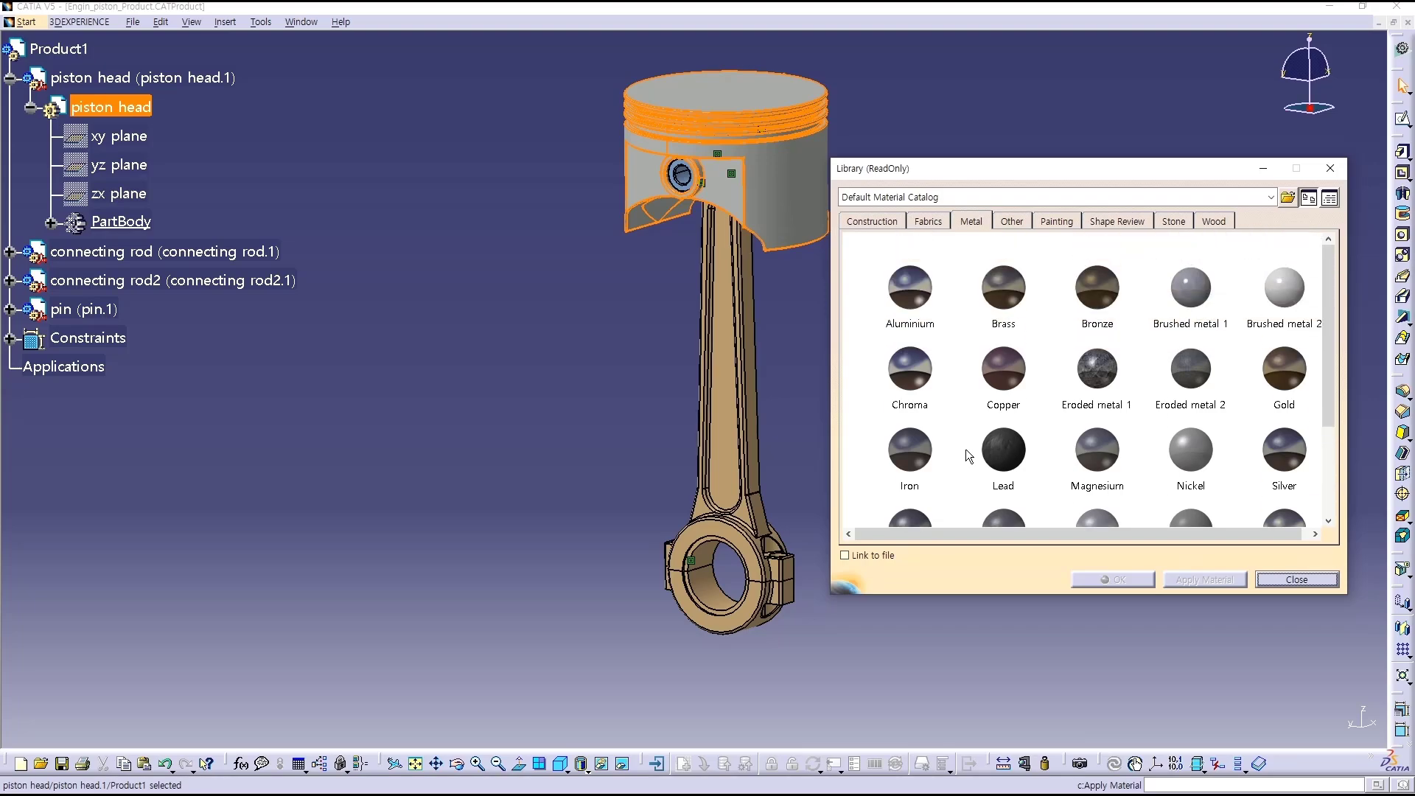
pyautogui.click(930, 299)
pyautogui.moveTo(931, 300); pyautogui.dragTo(772, 322)
pyautogui.moveTo(319, 271); pyautogui.dragTo(115, 110)
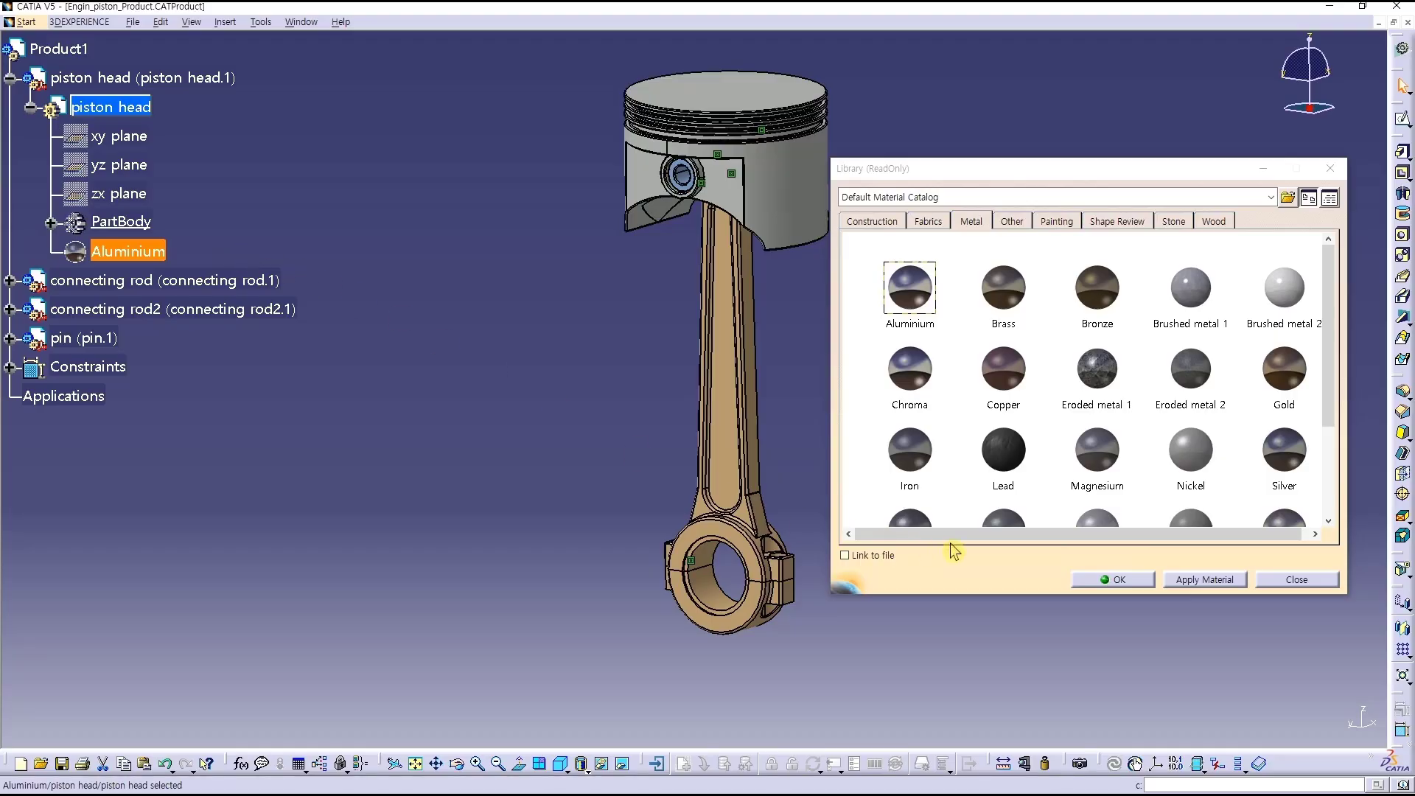
pyautogui.click(1112, 581)
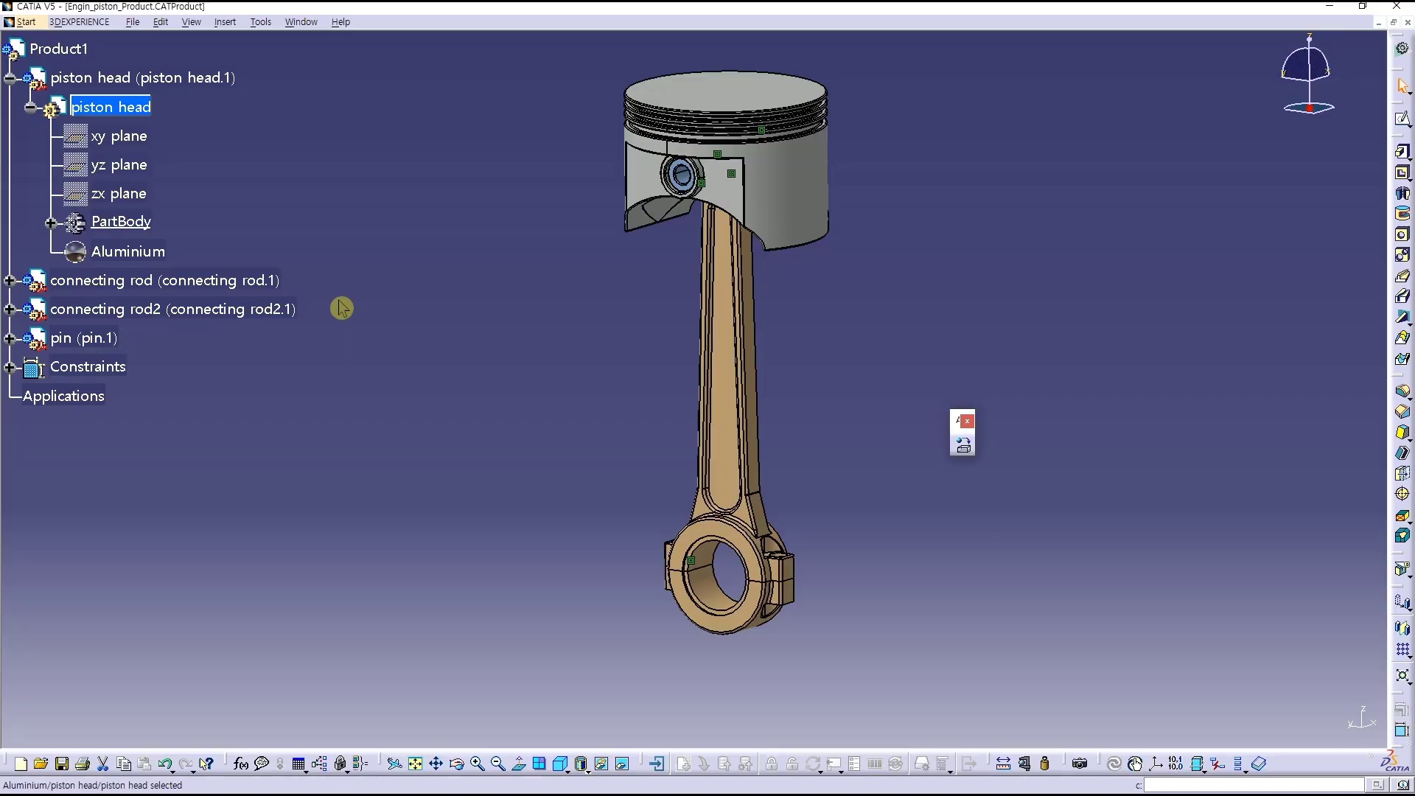
# - Inspect the structural analysis properties of the piston head's Aluminium material, including the Poisson ratio, and leave without changes
pyautogui.doubleClick(161, 252)
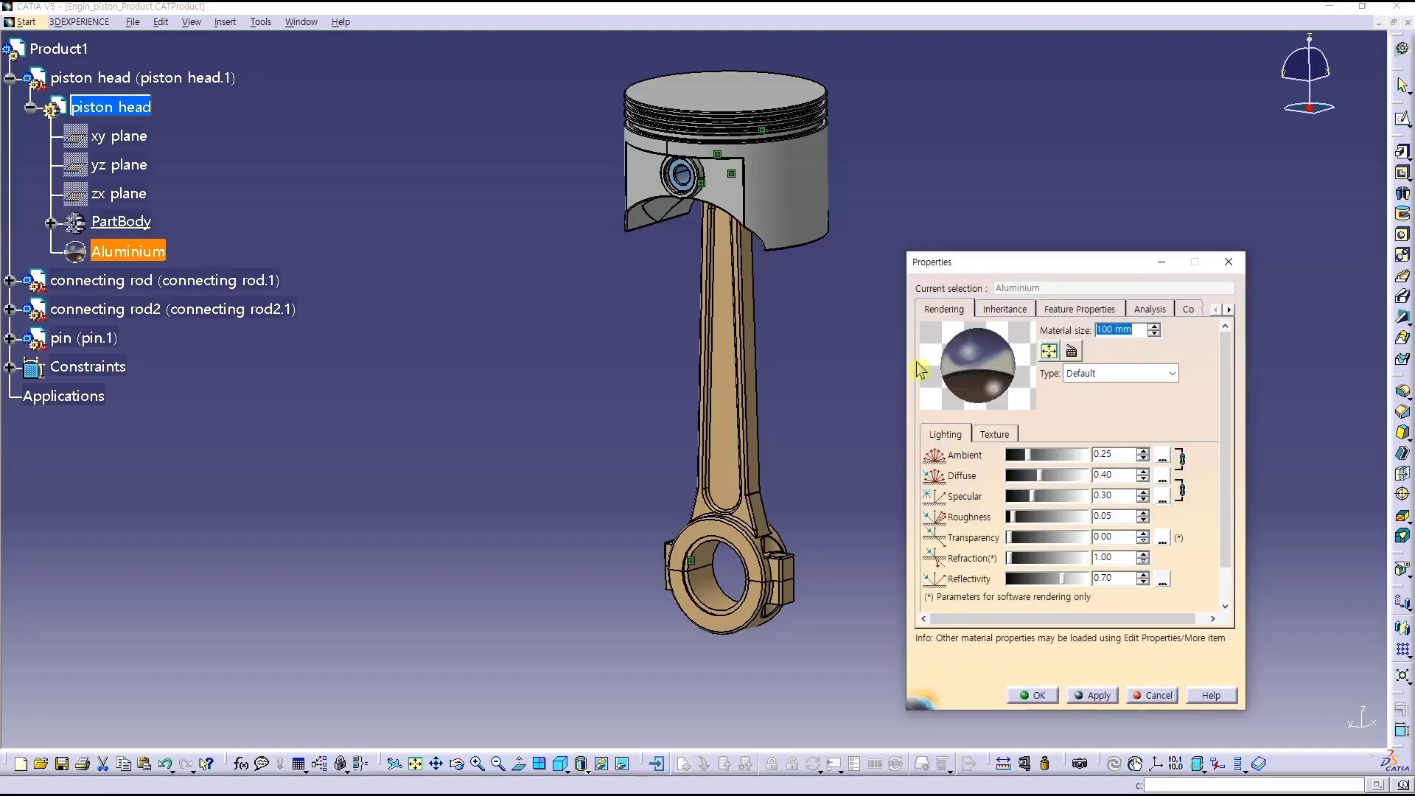
pyautogui.click(1167, 310)
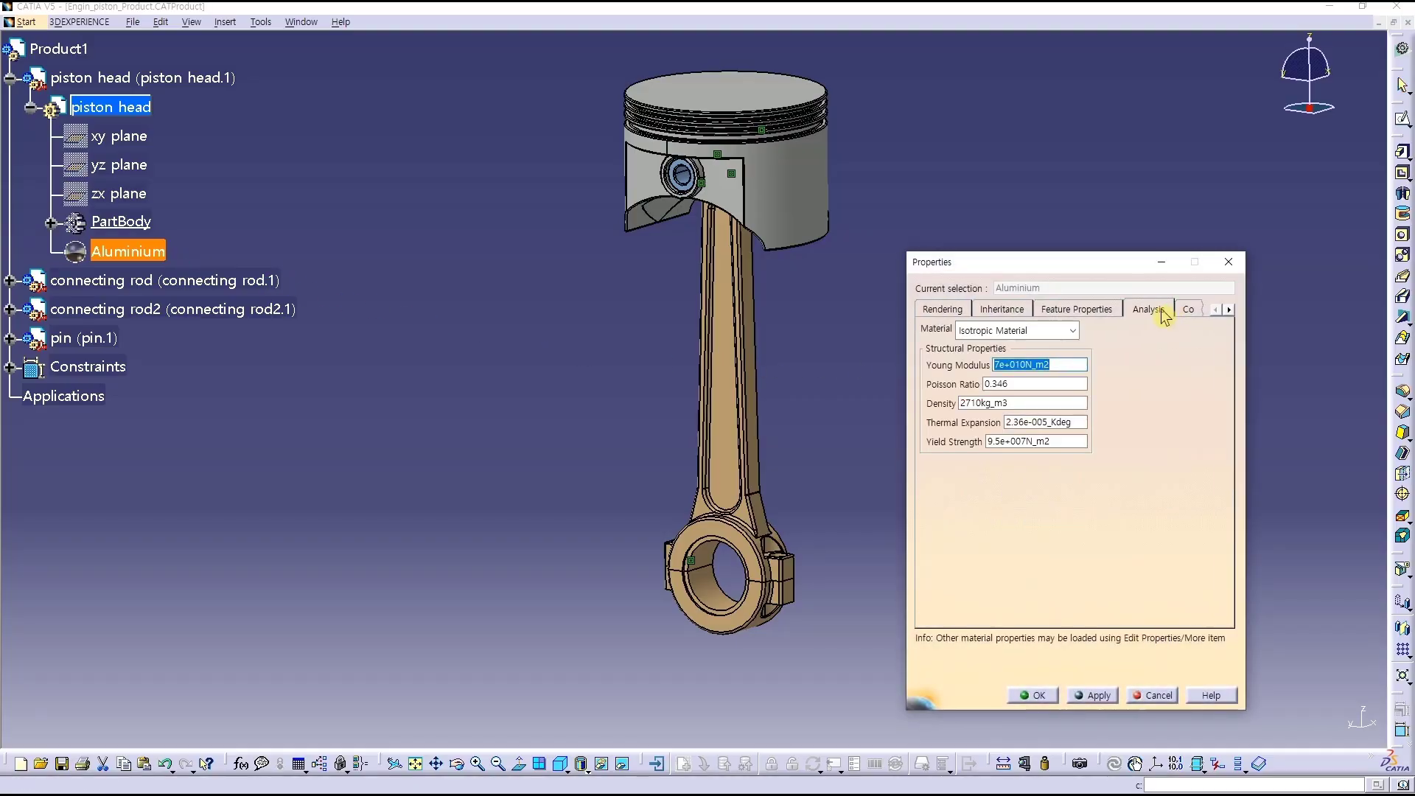
pyautogui.click(1029, 384)
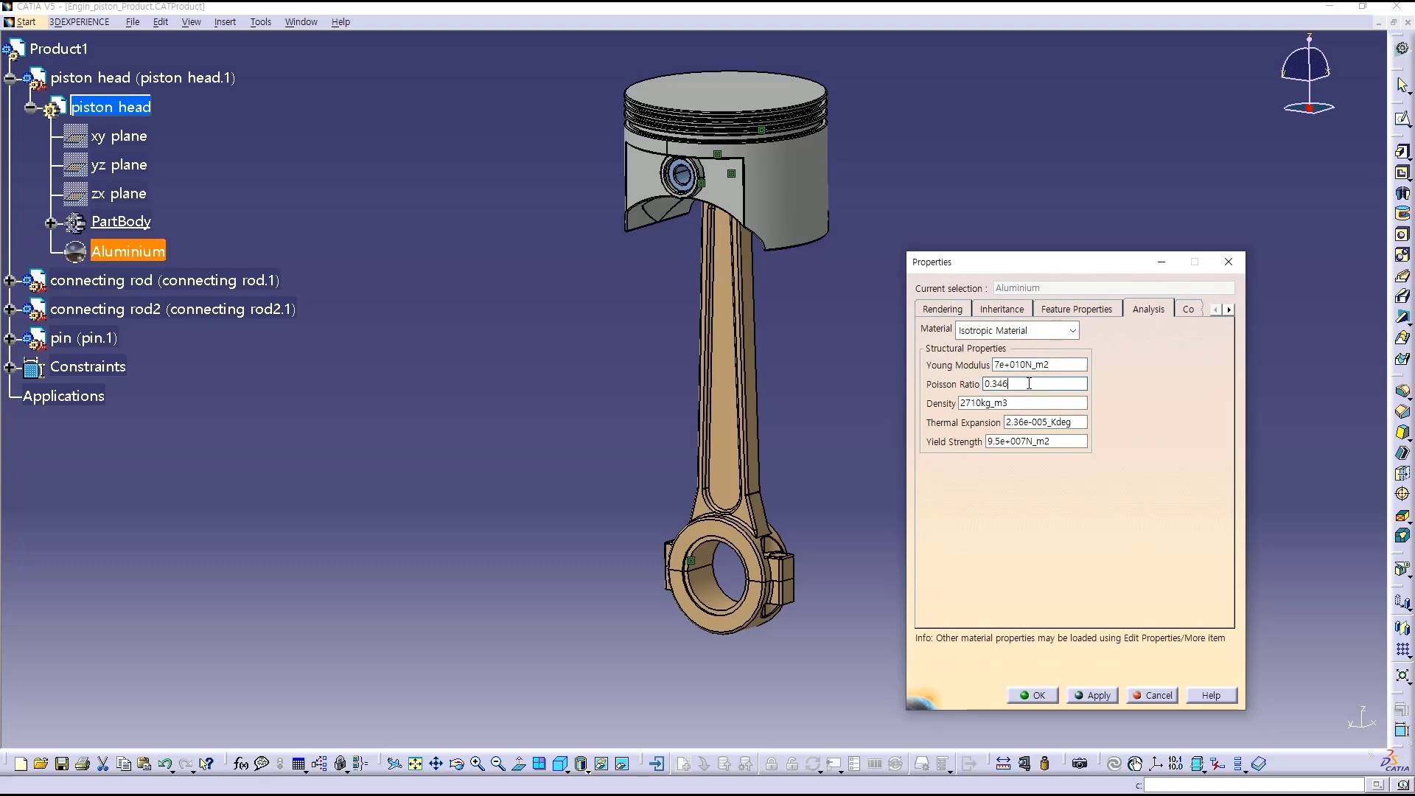
pyautogui.moveTo(1029, 383); pyautogui.dragTo(923, 391)
pyautogui.click(1144, 696)
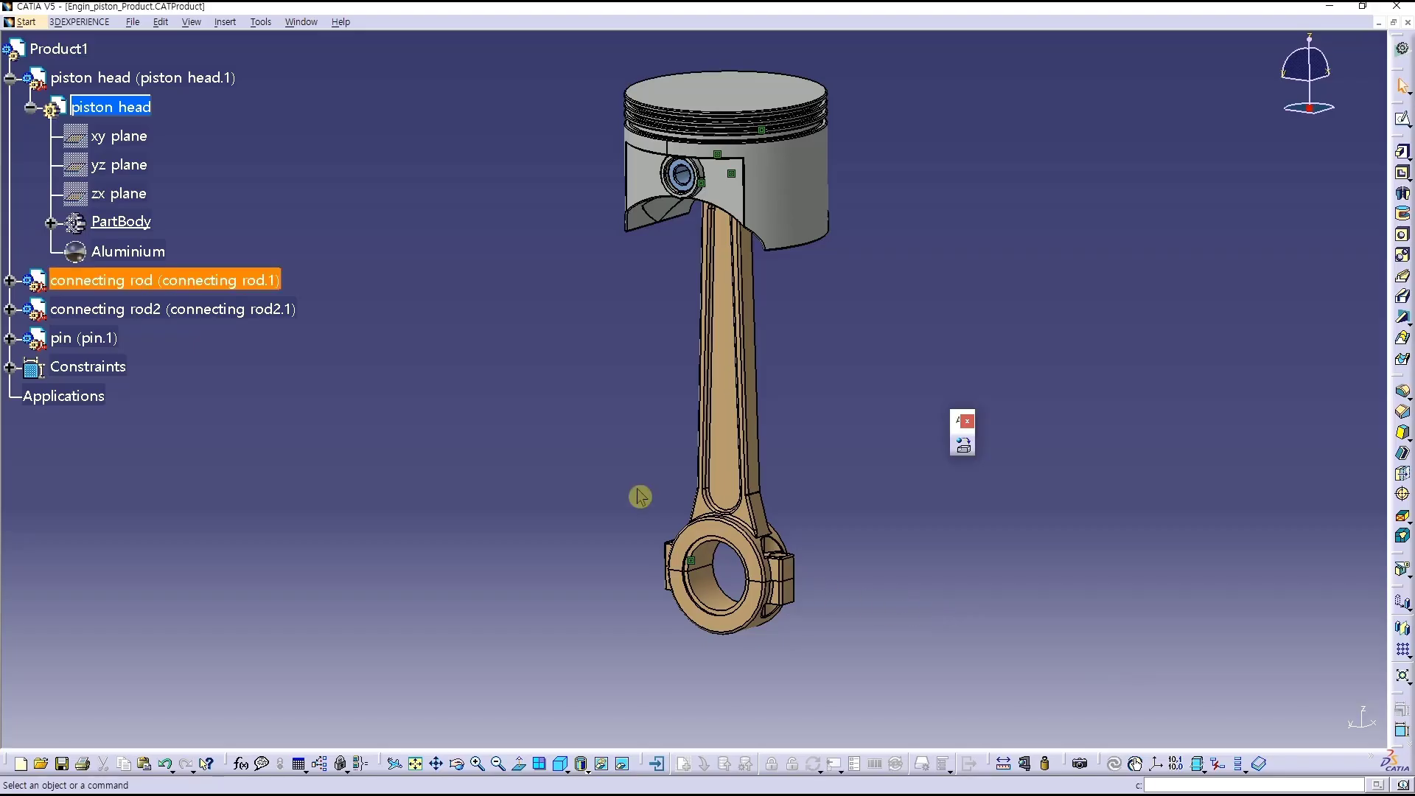
# - Examine the structure of connecting rod, connecting rod2 and pin to check which material each part has
pyautogui.click(10, 282)
pyautogui.click(30, 311)
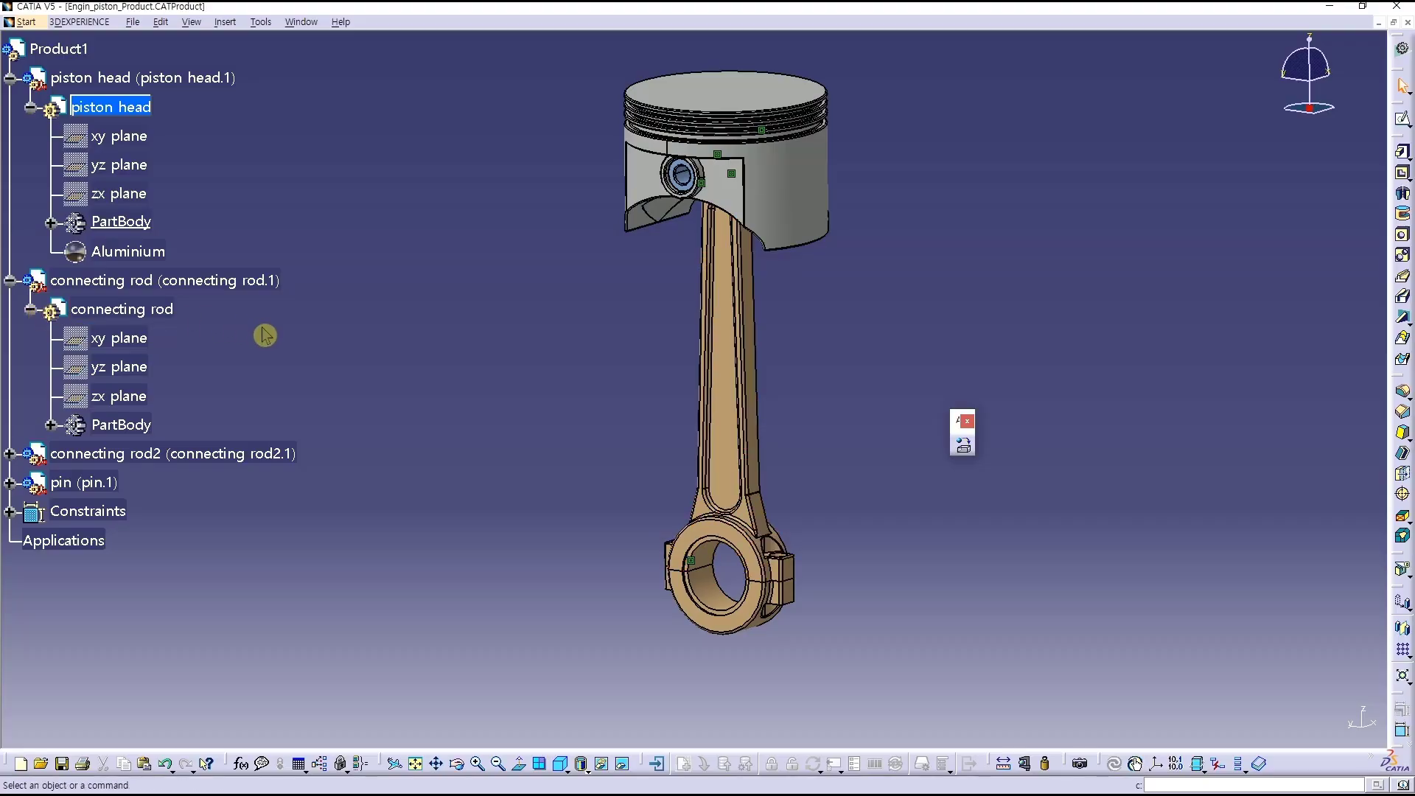
pyautogui.scroll(-1, 267, 376)
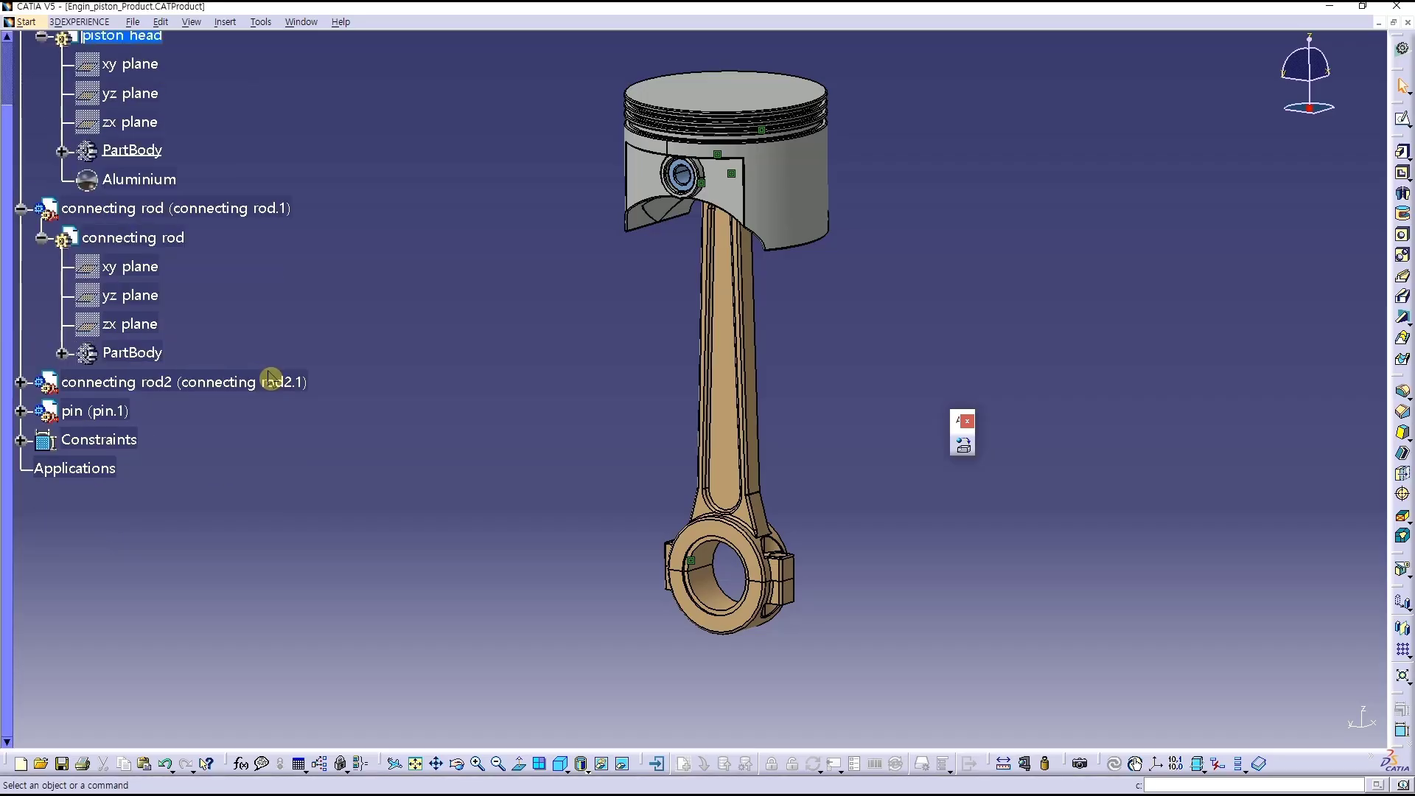
pyautogui.click(21, 382)
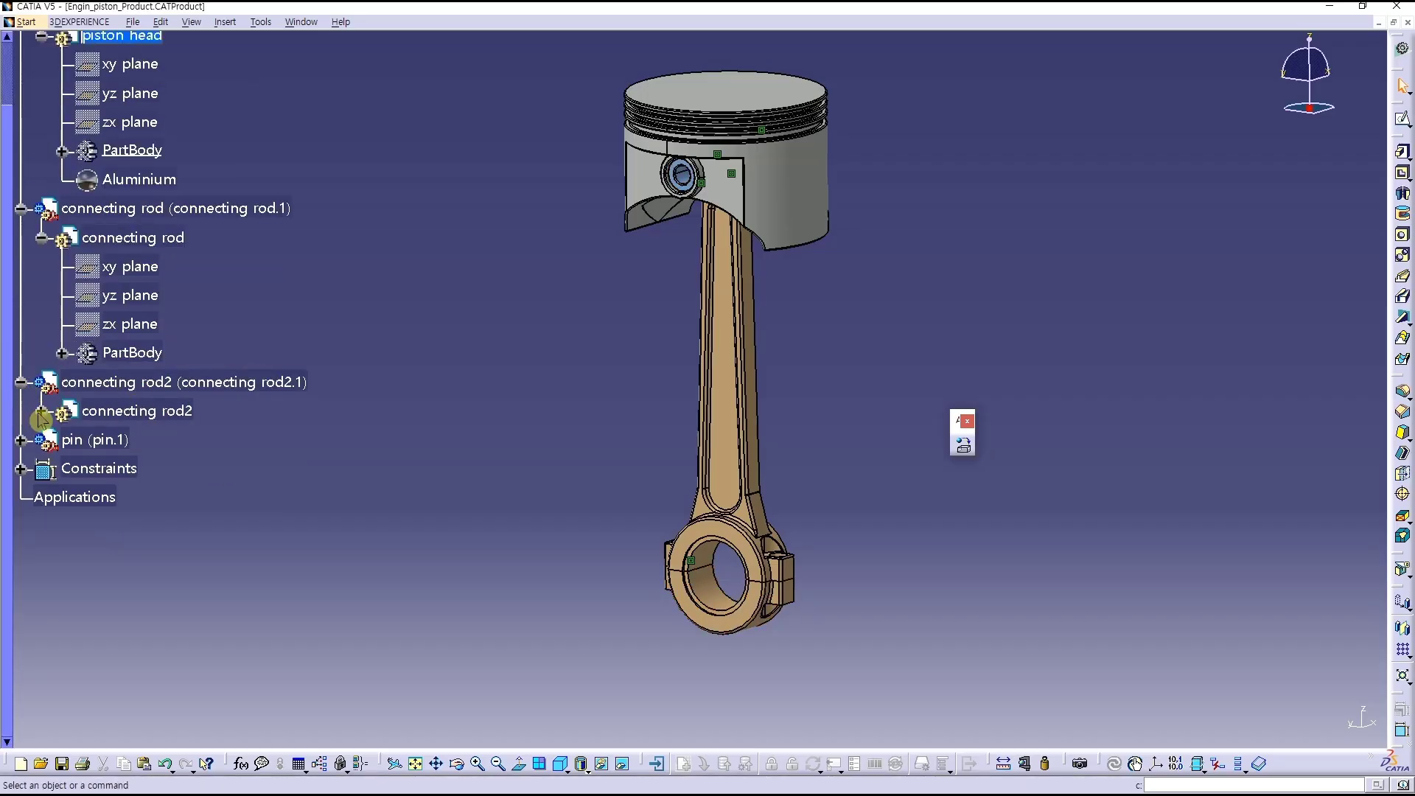
pyautogui.click(41, 411)
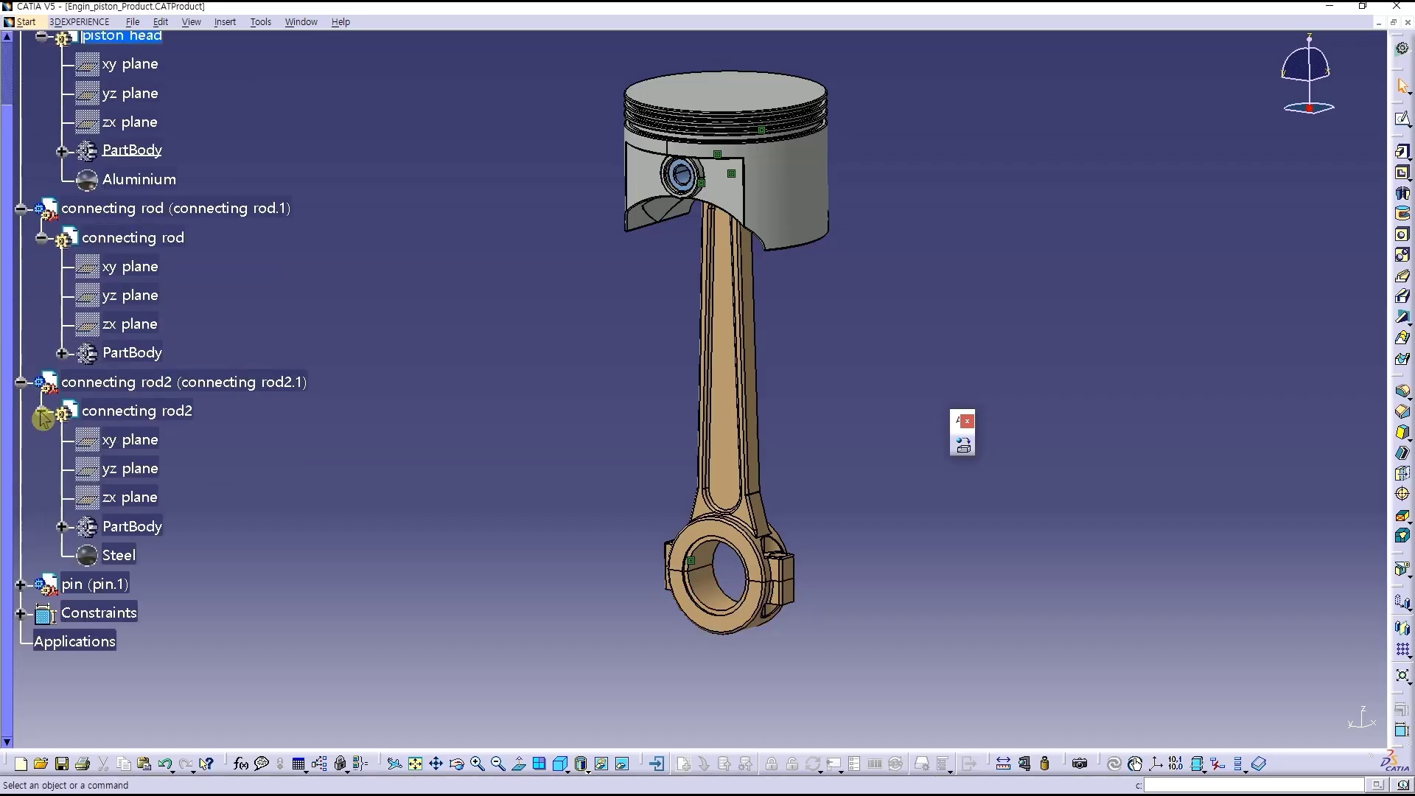
pyautogui.click(21, 584)
pyautogui.click(41, 610)
pyautogui.scroll(-1, 131, 467)
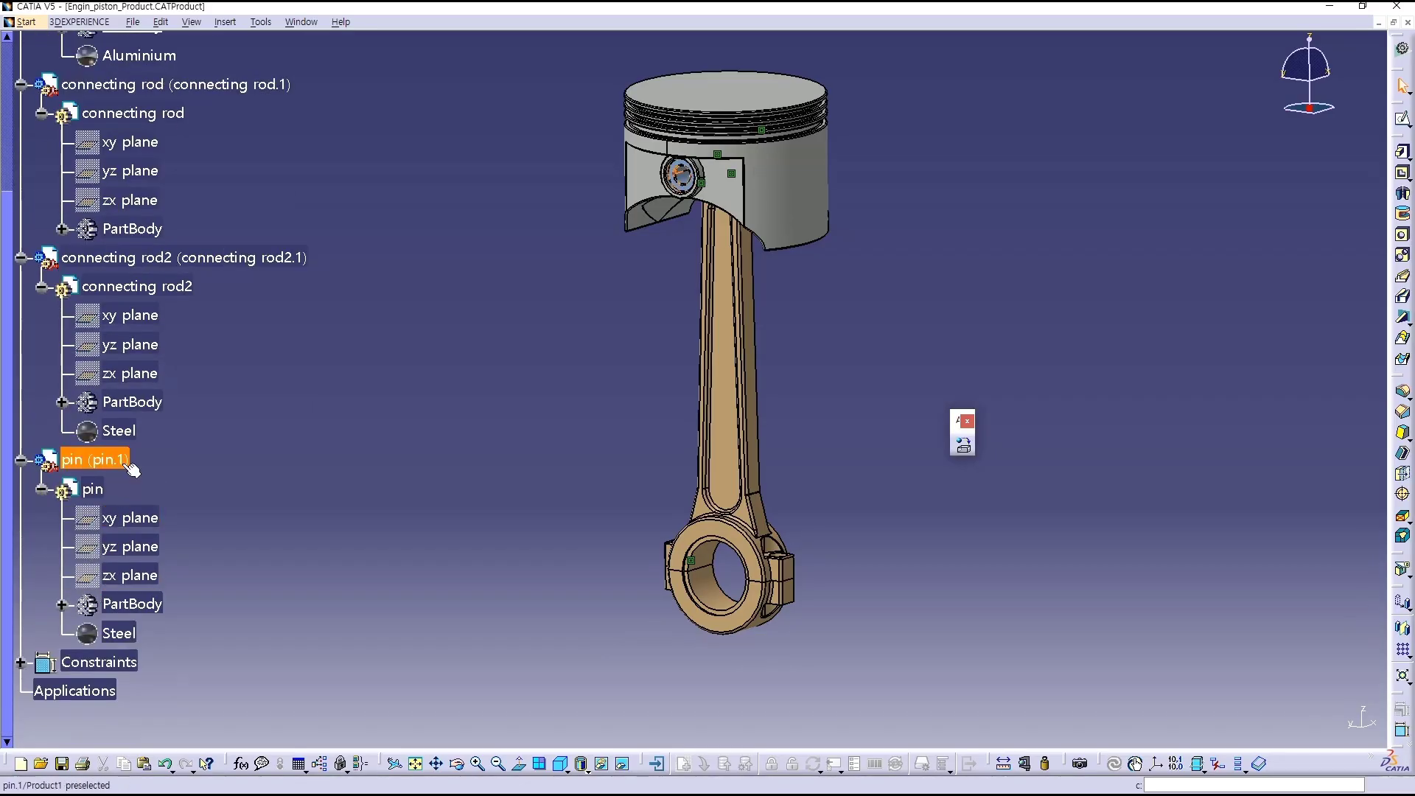
pyautogui.click(118, 430)
pyautogui.click(118, 633)
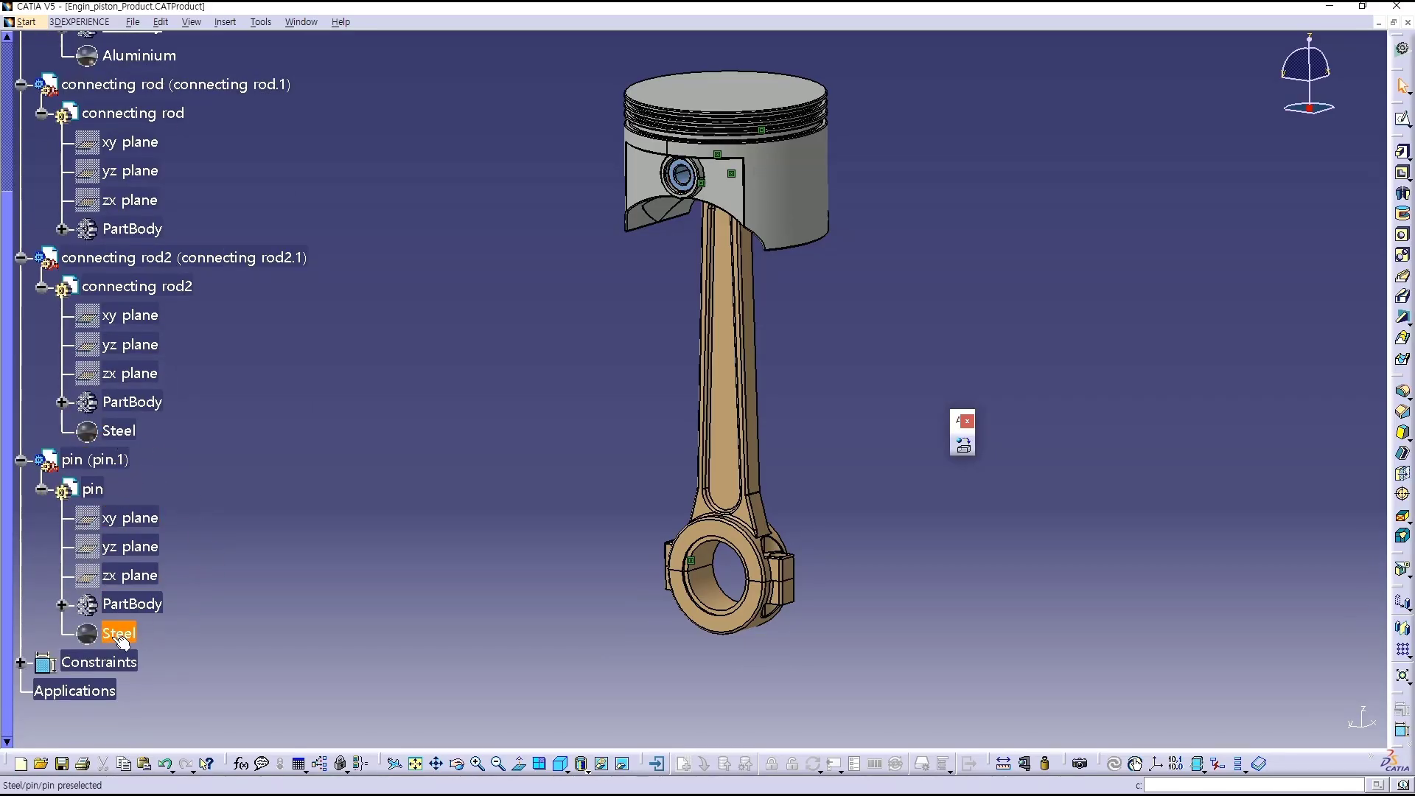
pyautogui.click(314, 514)
pyautogui.scroll(3, 317, 483)
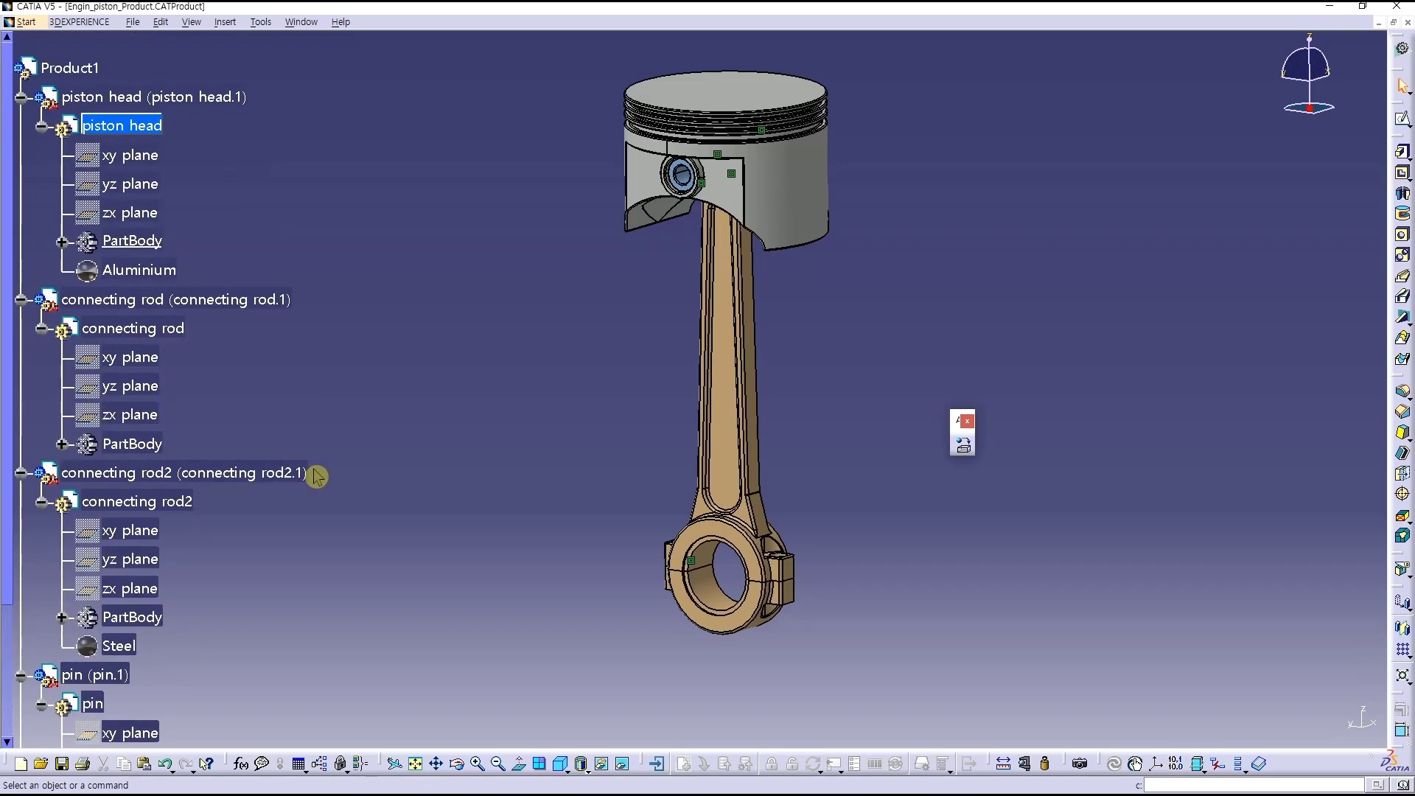
# - Activate the top-level Product1, open it in the Generative Structural Analysis workbench and dismiss the material warning
pyautogui.doubleClick(78, 68)
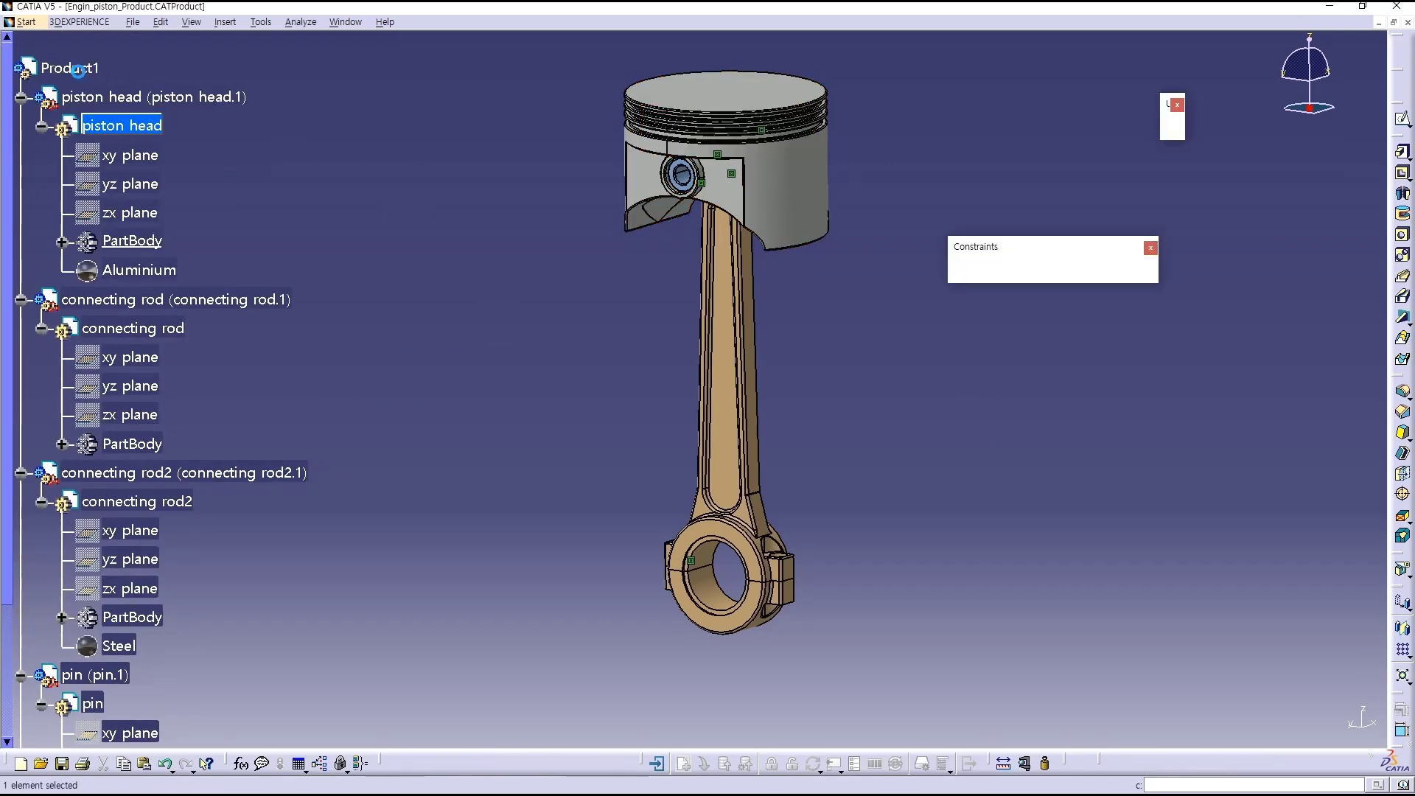
pyautogui.click(36, 25)
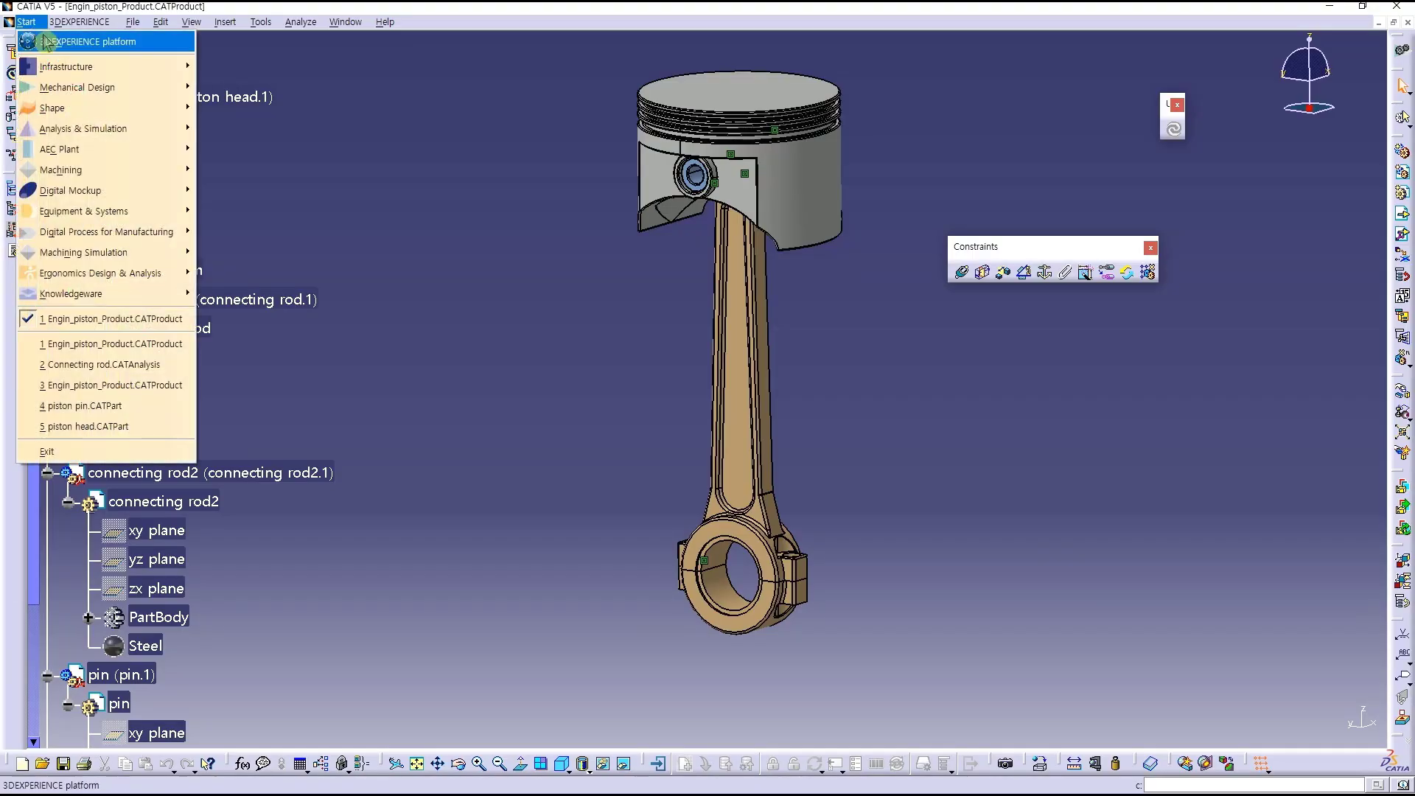
pyautogui.moveTo(96, 133)
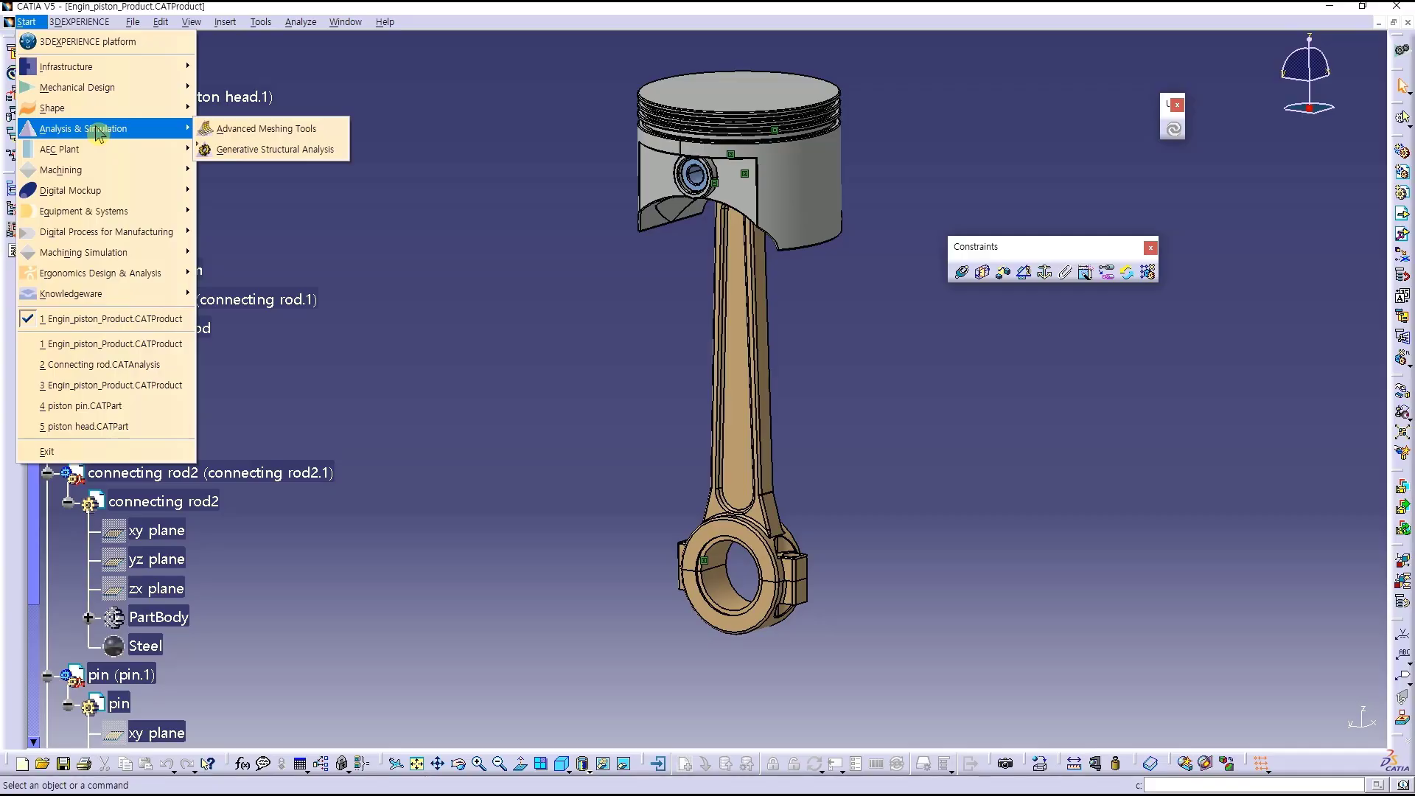
pyautogui.click(263, 152)
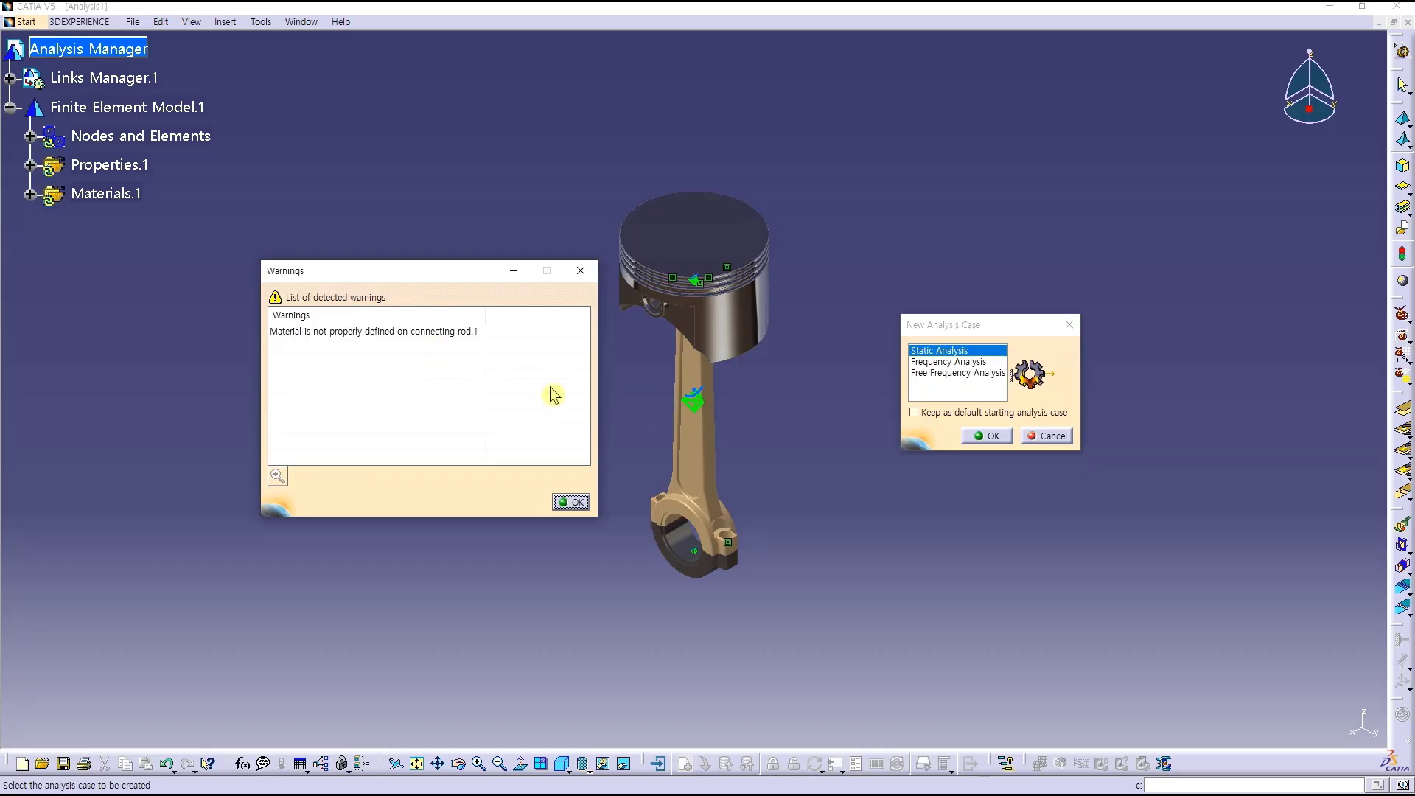
pyautogui.click(576, 501)
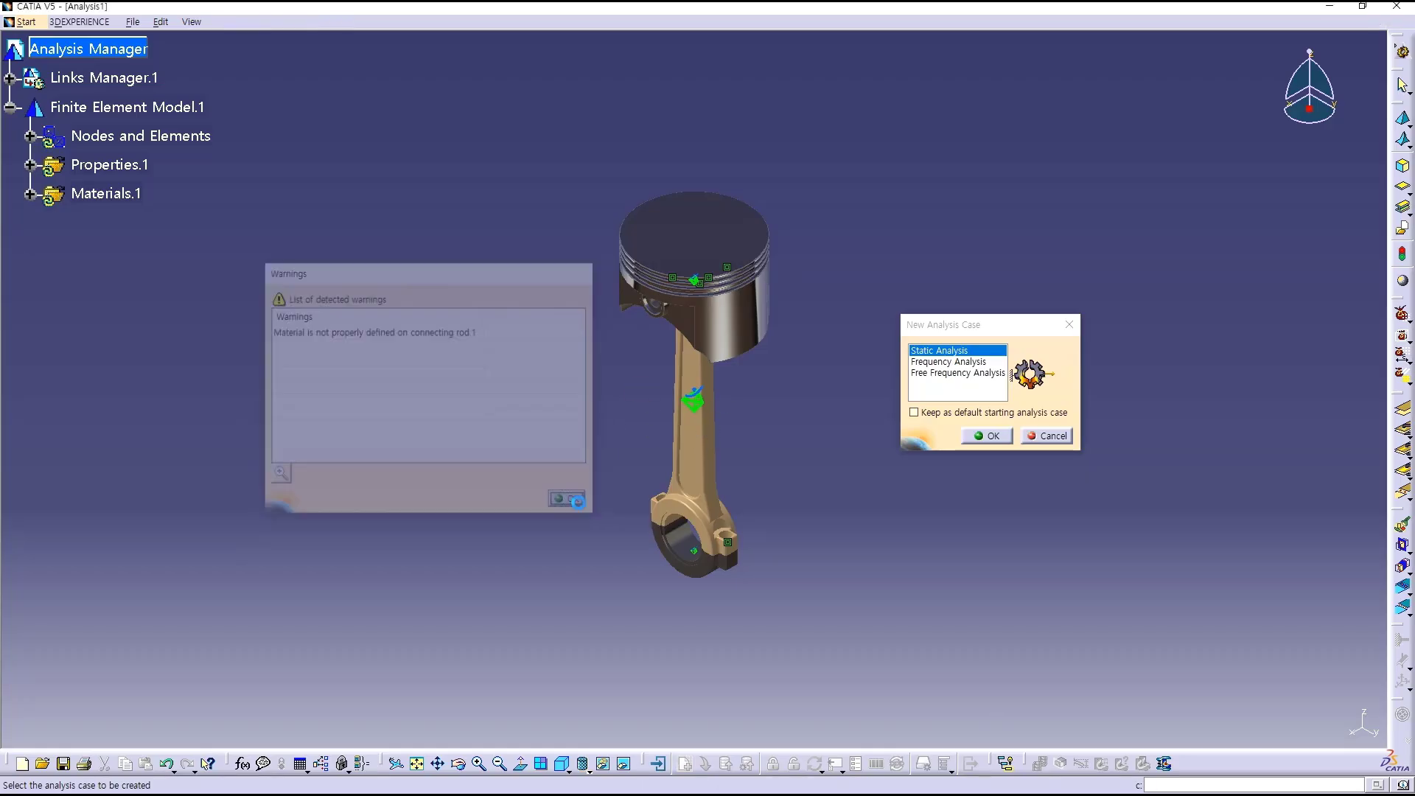
# - Review the available analysis case types and create a Static Analysis case
pyautogui.click(977, 362)
pyautogui.click(979, 372)
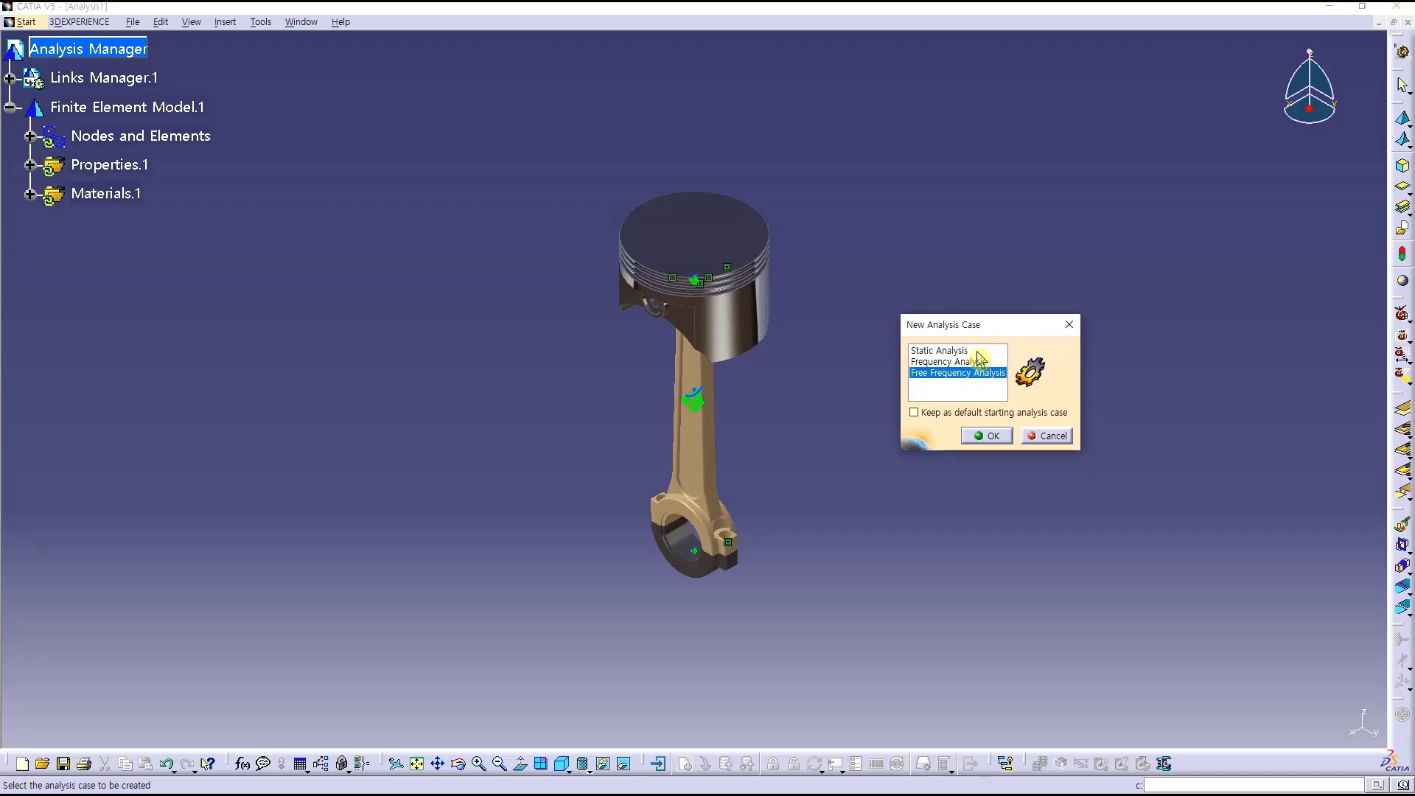
pyautogui.click(978, 352)
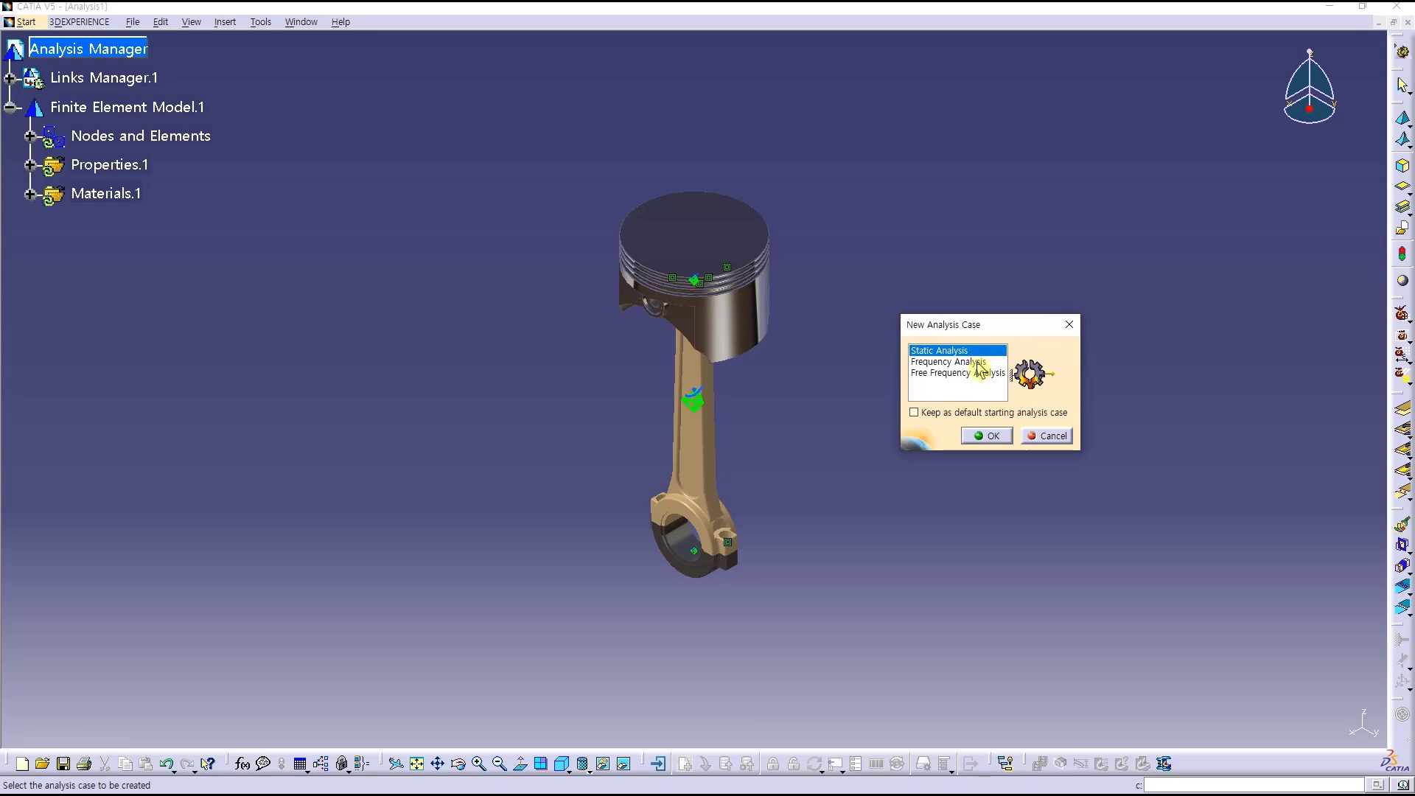
pyautogui.click(982, 435)
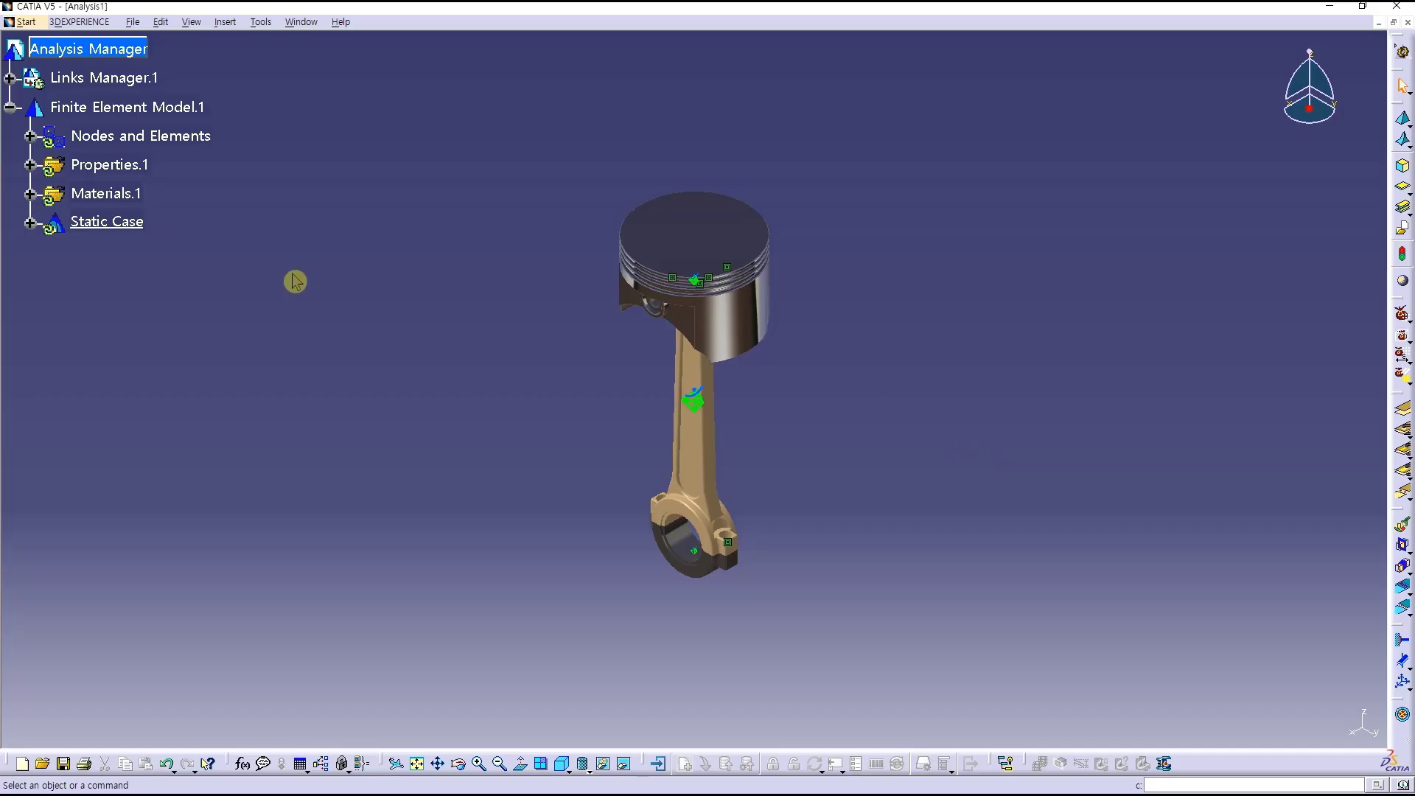
# - Examine the Finite Element Model's structure: Nodes and Elements, Properties, Materials and Static Case, then collapse it
pyautogui.click(14, 46)
pyautogui.click(30, 137)
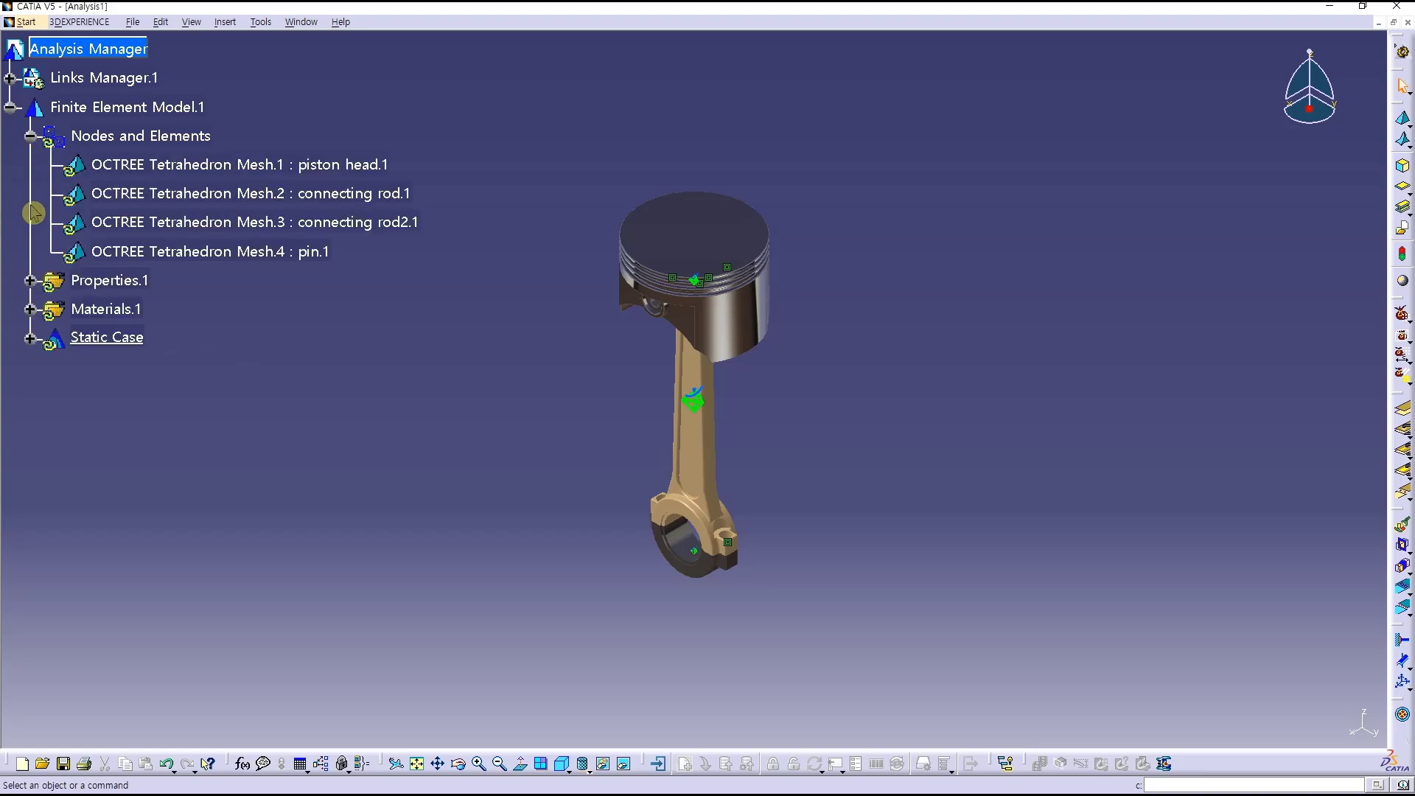
pyautogui.click(31, 281)
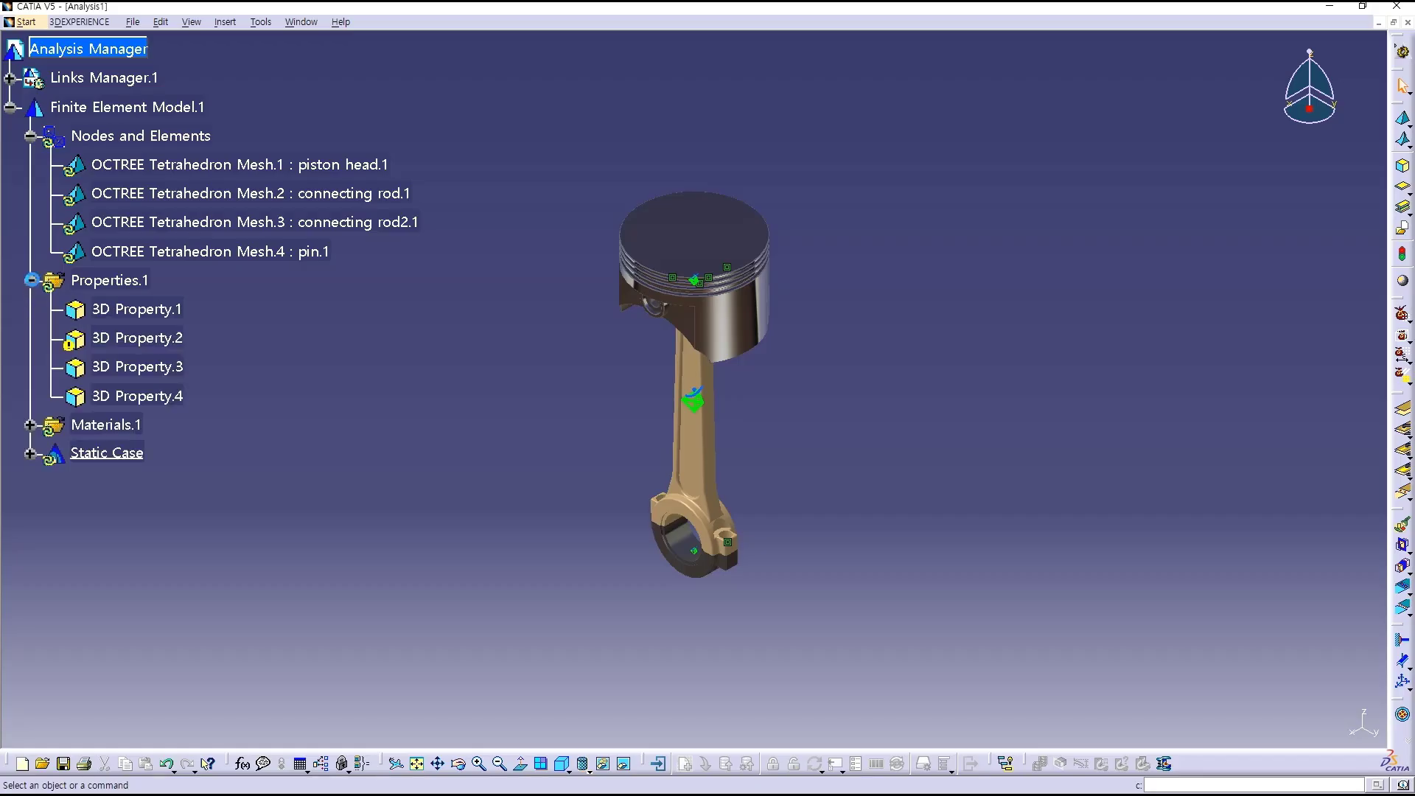
pyautogui.click(28, 425)
pyautogui.click(31, 569)
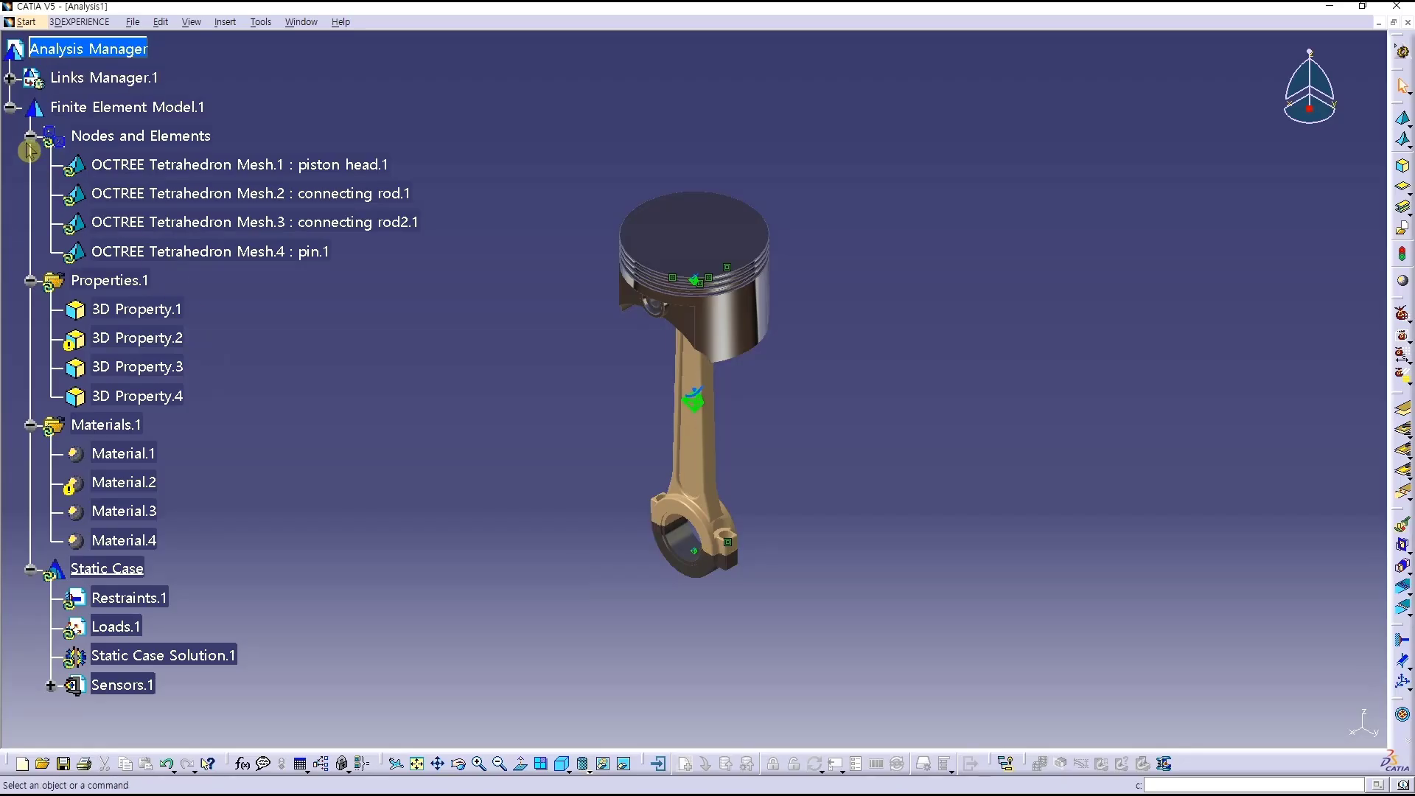
pyautogui.click(11, 109)
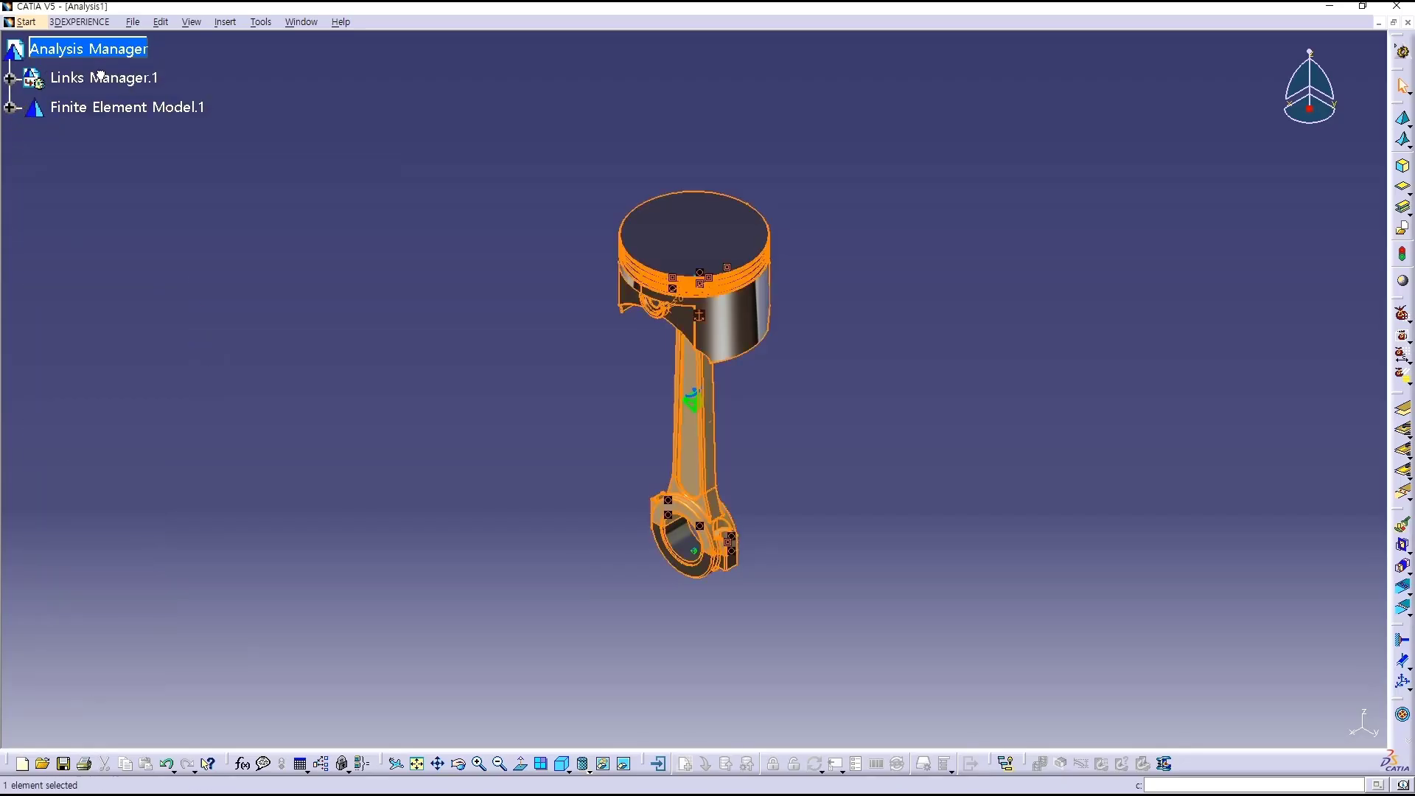
# - Examine the Links Manager's link to the Engin_piston_Product.CATProduct assembly and its Product1, then collapse it
pyautogui.click(10, 78)
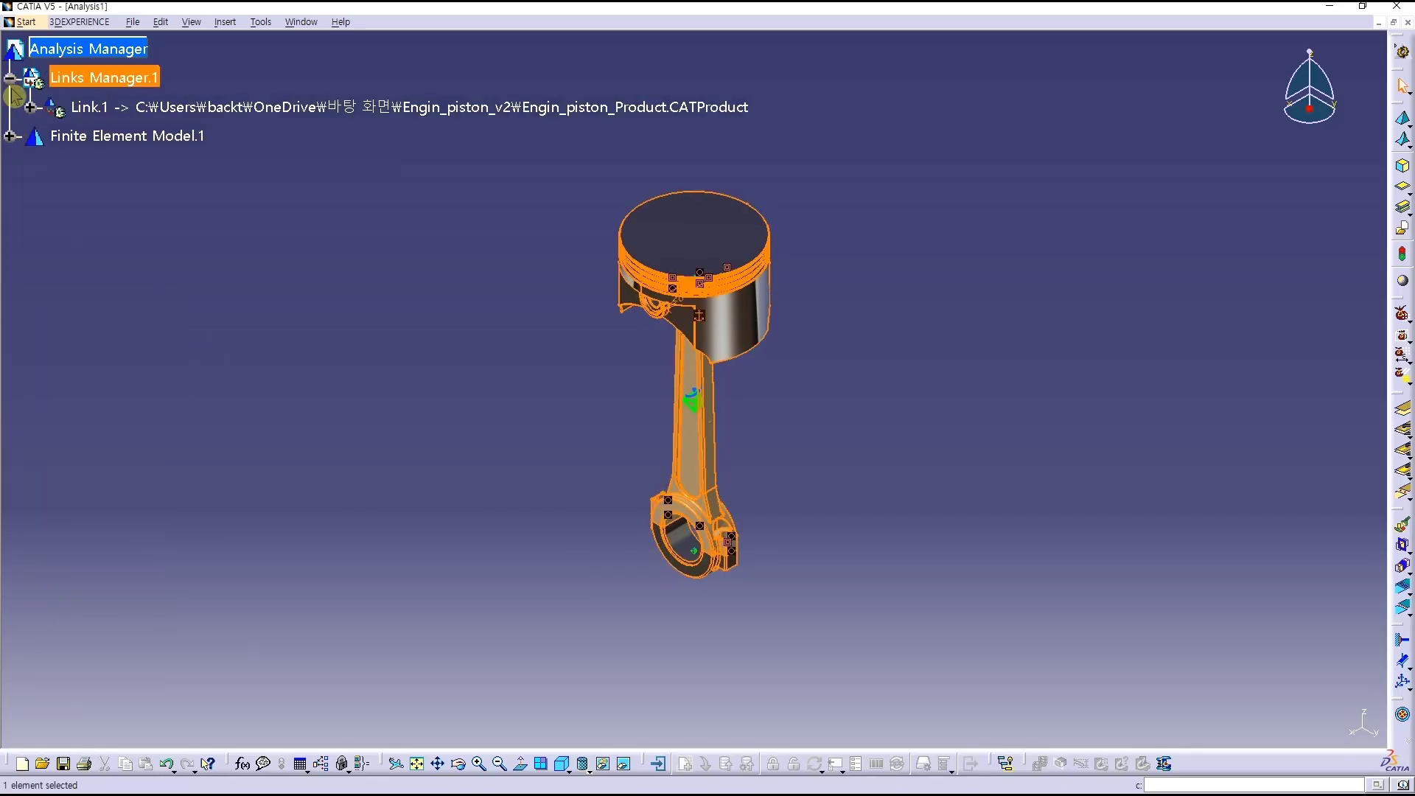
pyautogui.click(249, 107)
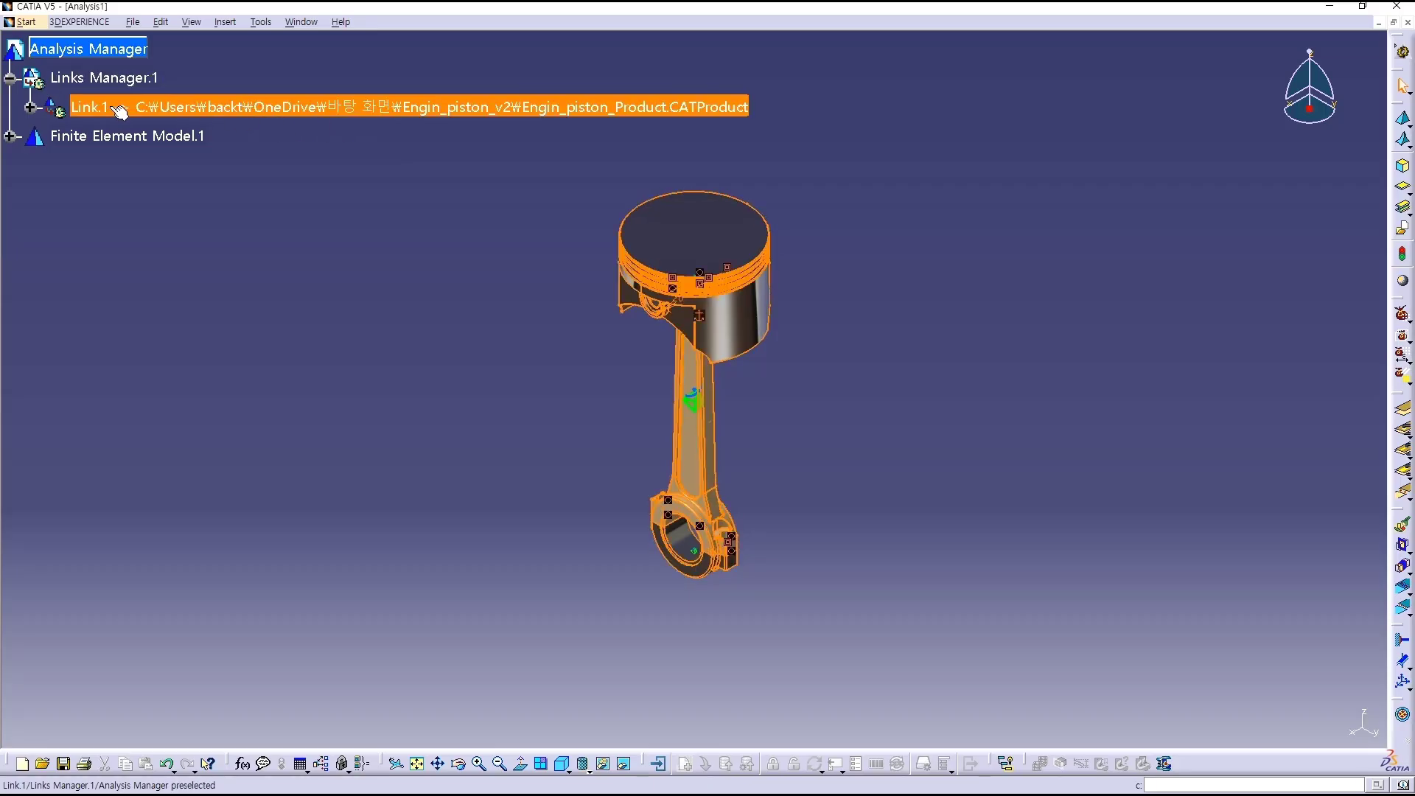
pyautogui.click(30, 107)
pyautogui.click(52, 137)
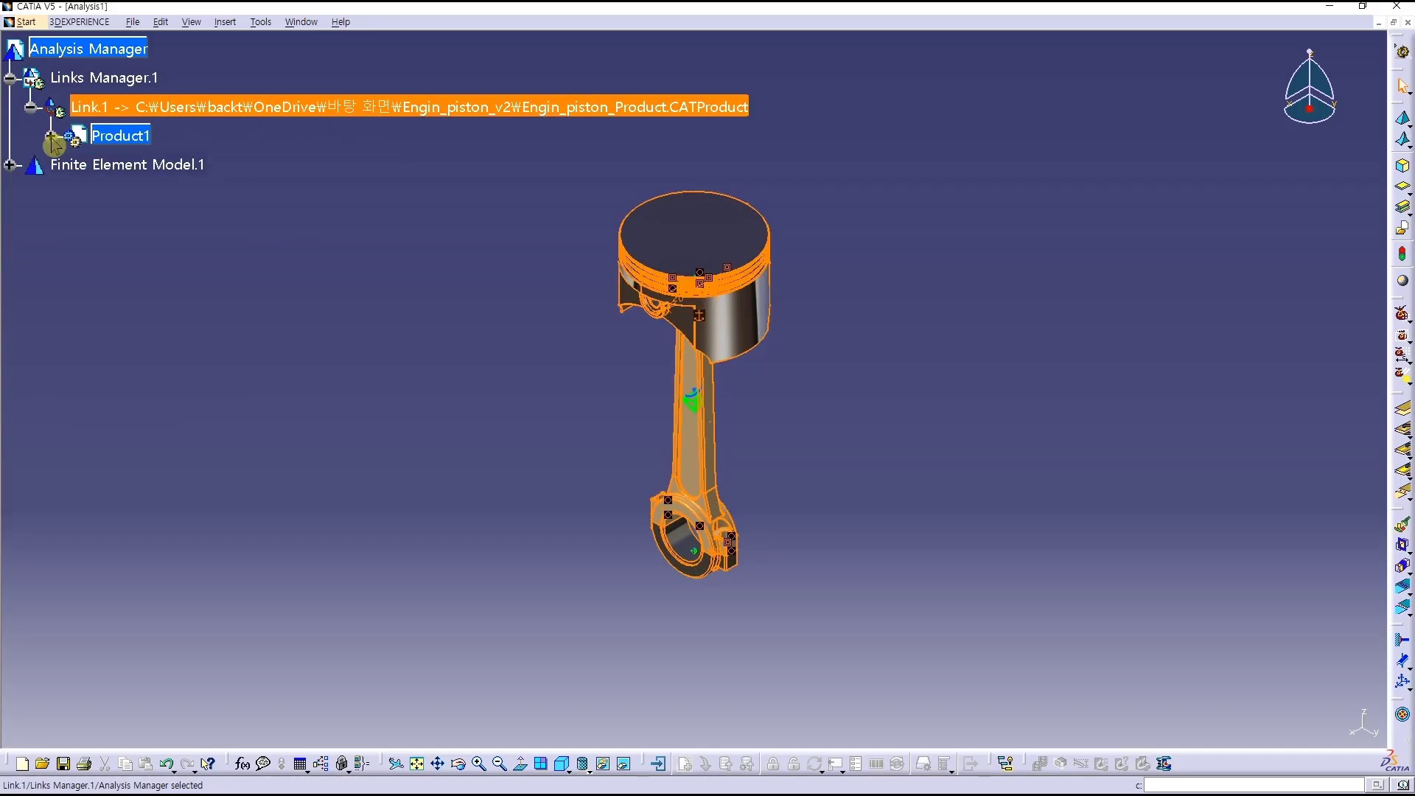
pyautogui.click(237, 114)
pyautogui.click(10, 77)
# - Expand the Finite Element Model and highlight its Nodes and Elements, Properties, Materials, Static Case, Restraints and Loads sets, ending with the selection cleared
pyautogui.click(10, 108)
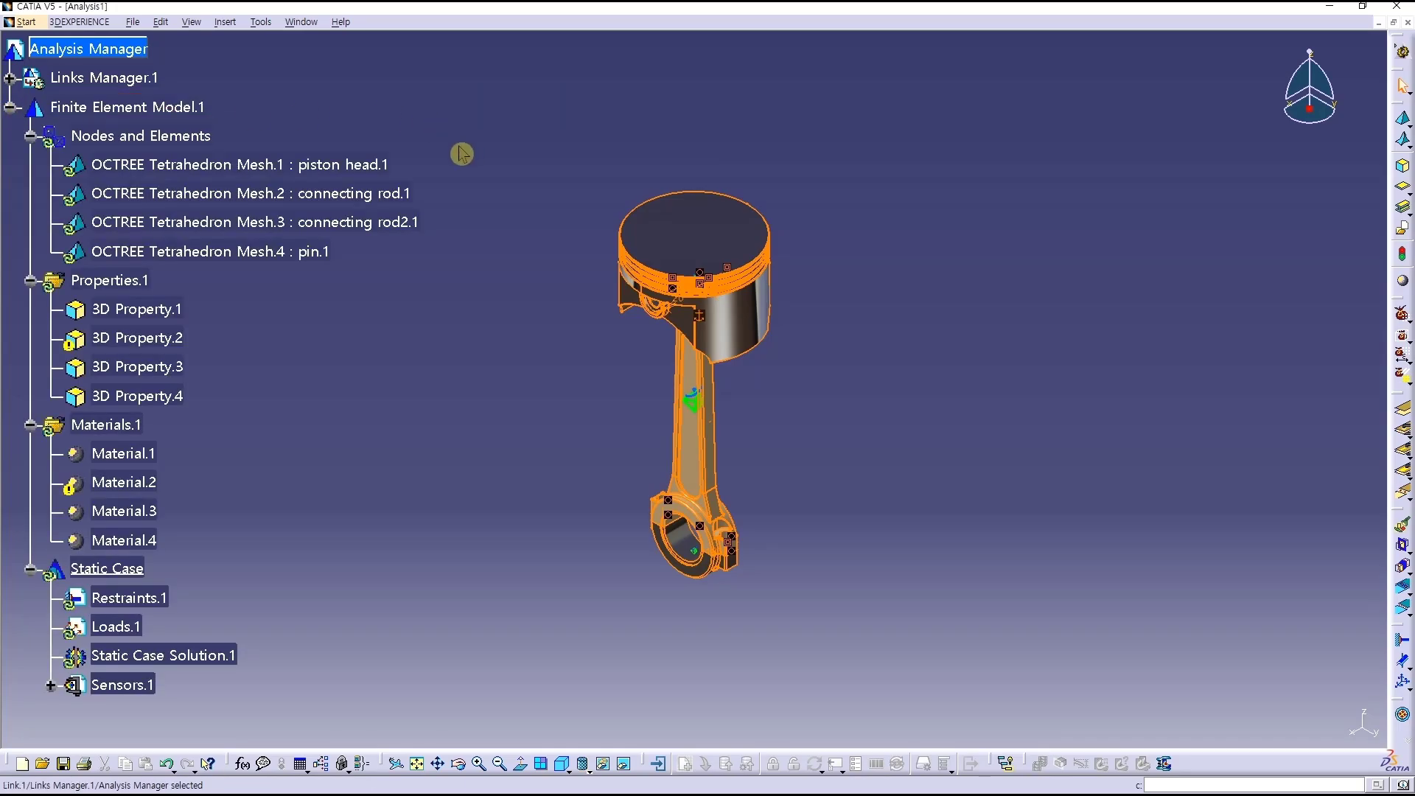
pyautogui.click(184, 137)
pyautogui.keyDown('ctrl'); pyautogui.click(119, 281); pyautogui.keyUp('ctrl')
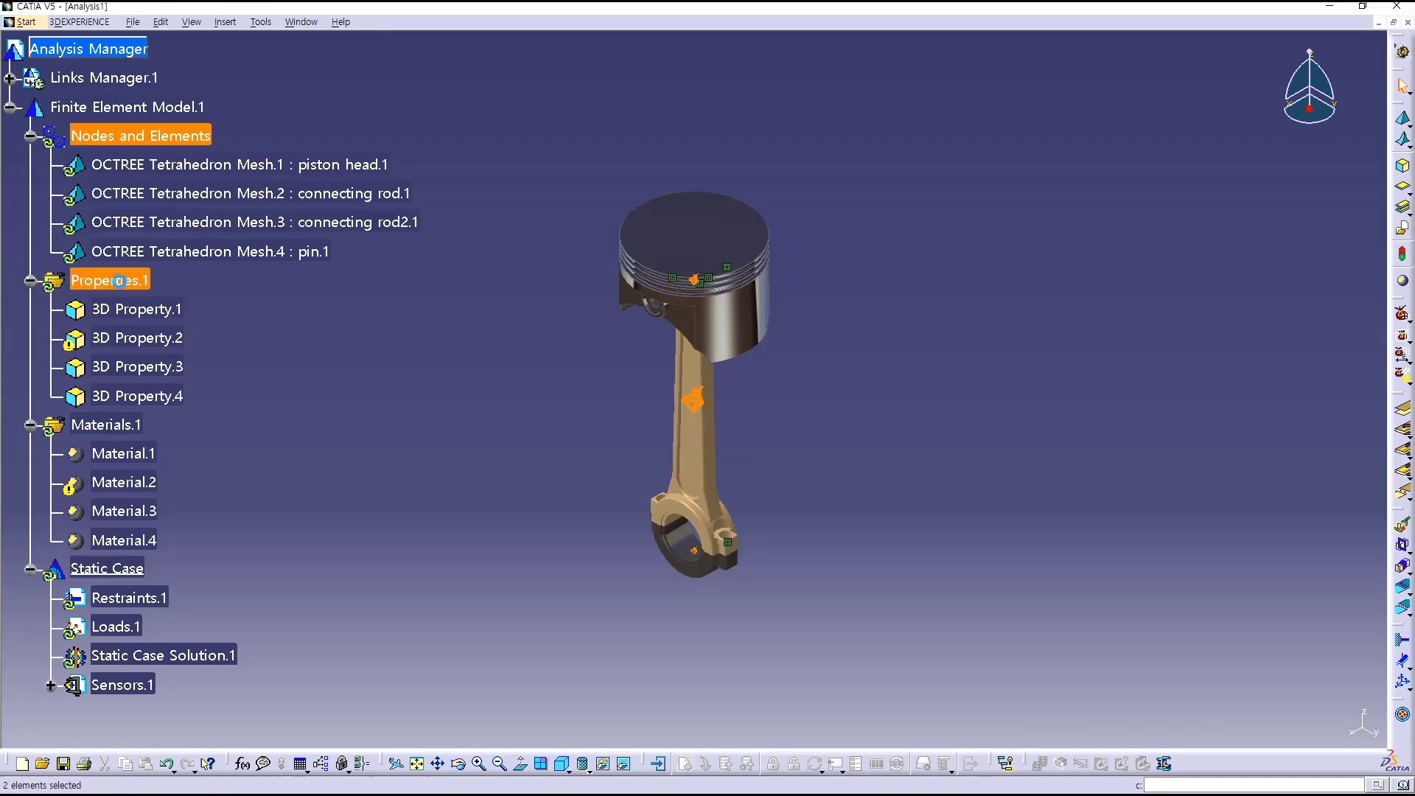
pyautogui.keyDown('ctrl'); pyautogui.click(111, 425); pyautogui.keyUp('ctrl')
pyautogui.keyDown('ctrl'); pyautogui.click(118, 569); pyautogui.keyUp('ctrl')
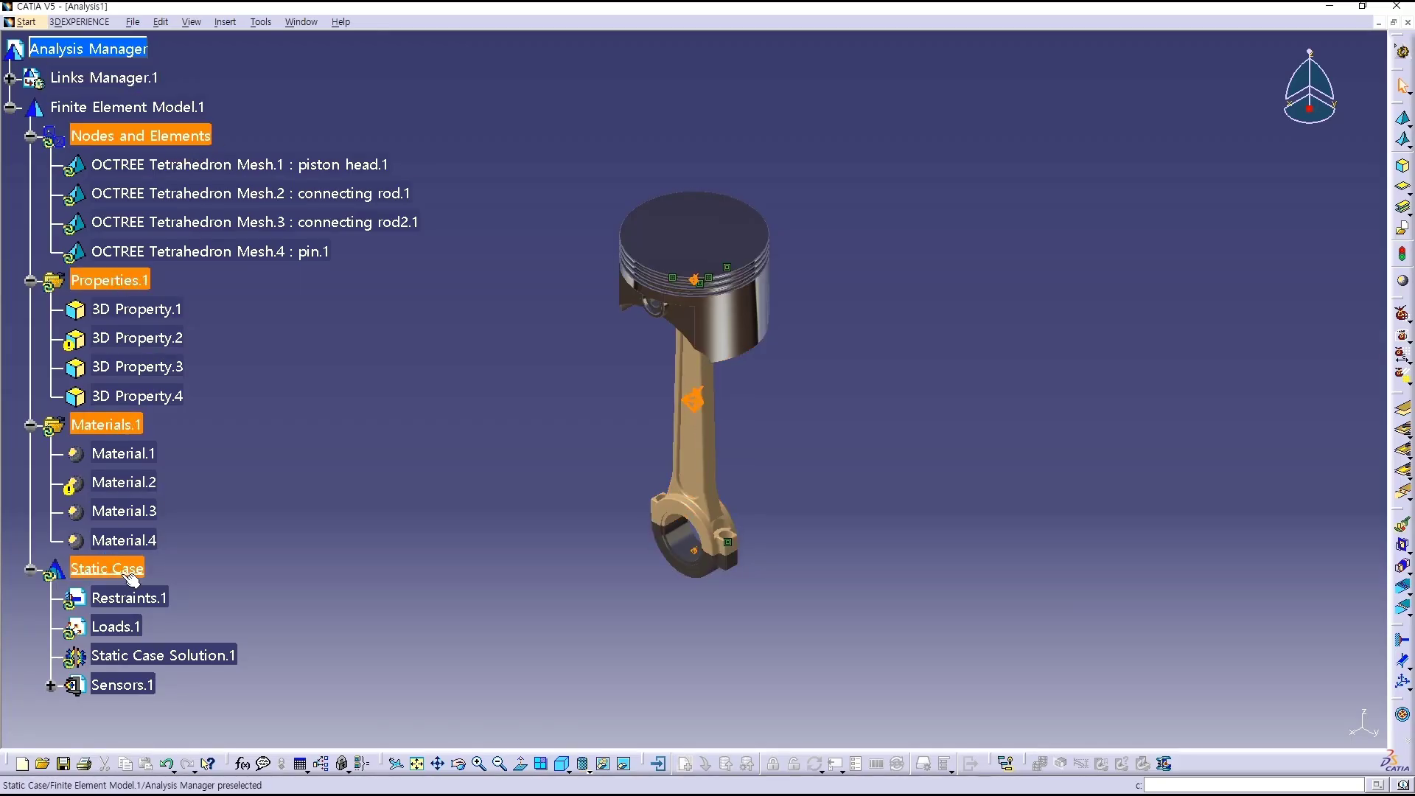
pyautogui.keyDown('ctrl'); pyautogui.click(126, 598); pyautogui.keyUp('ctrl')
pyautogui.keyDown('ctrl'); pyautogui.click(116, 626); pyautogui.keyUp('ctrl')
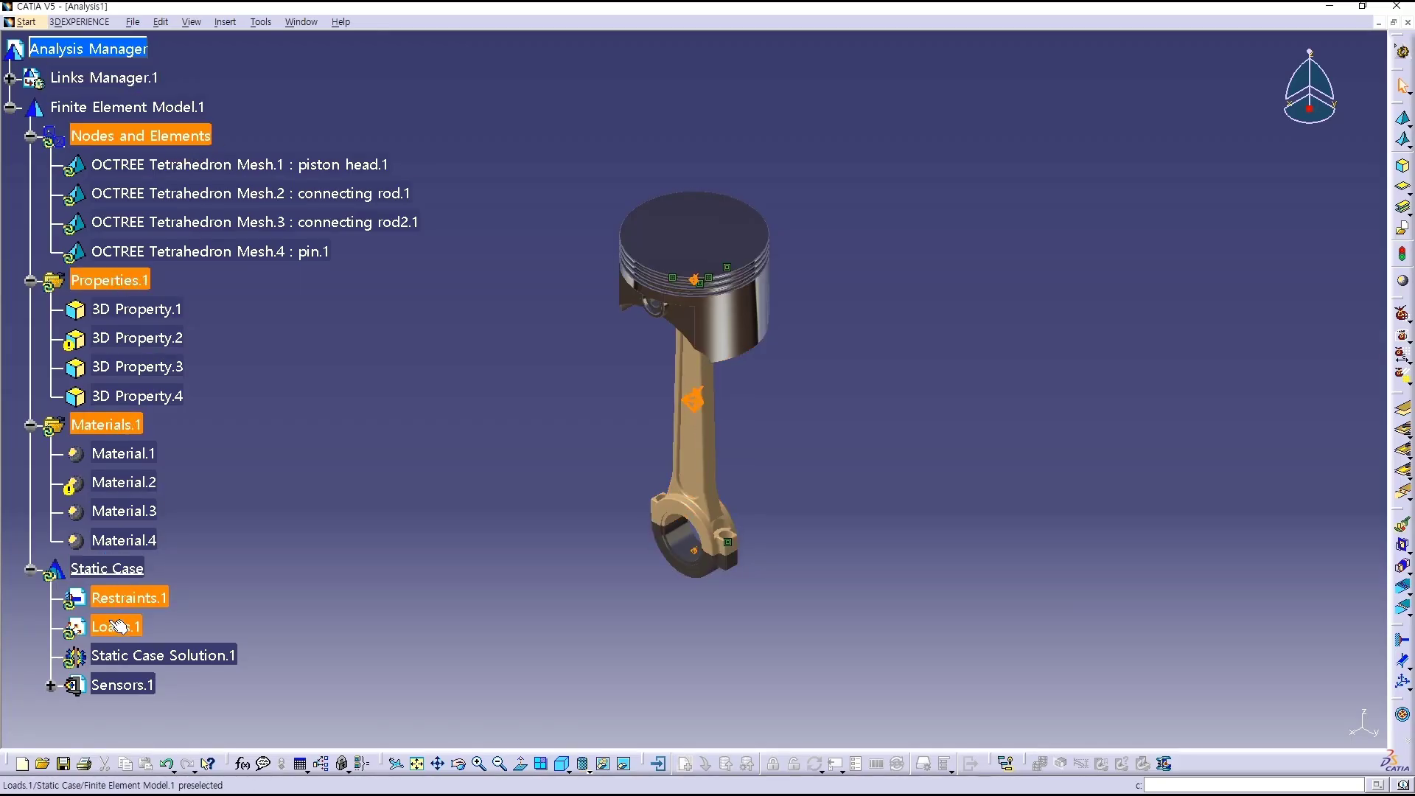
pyautogui.click(476, 427)
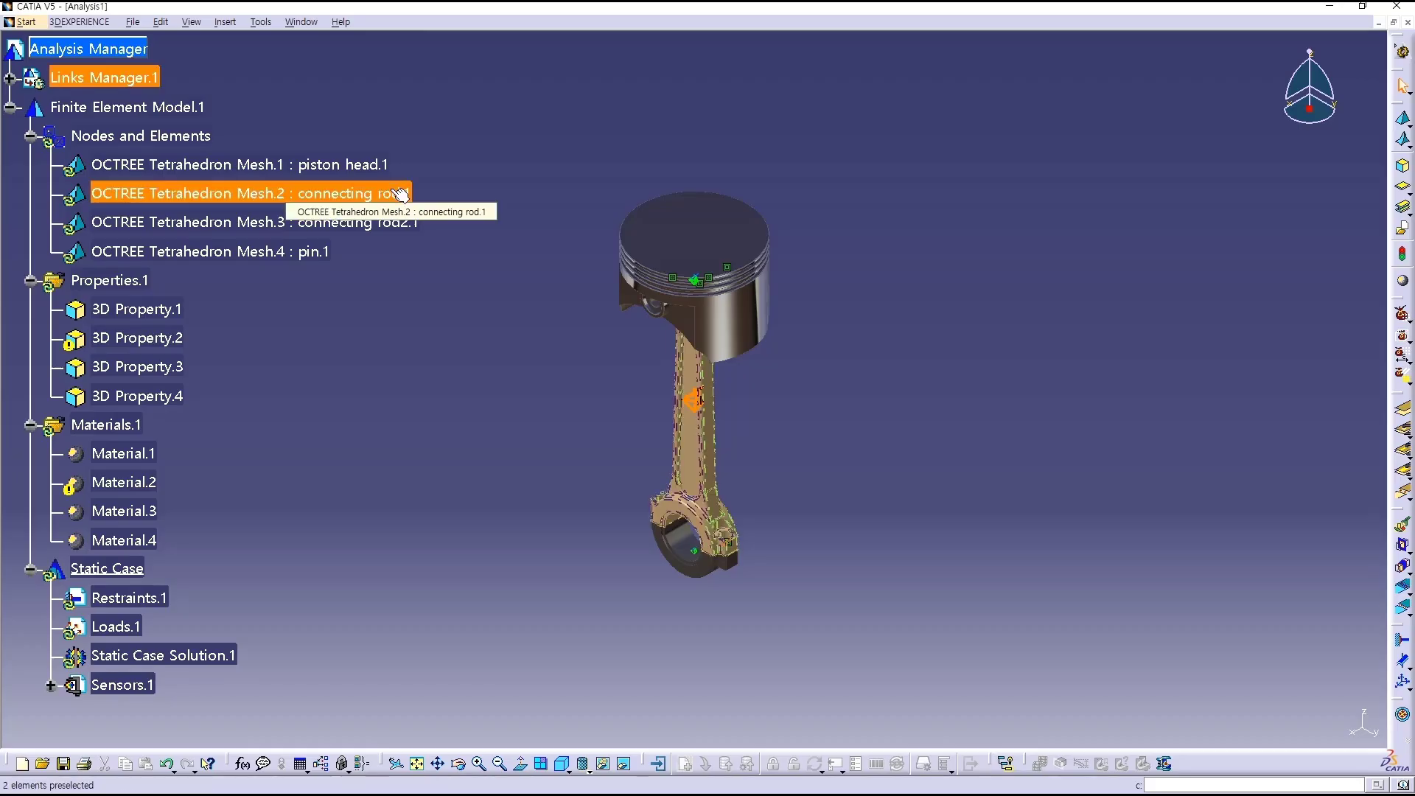
# - Set the connecting rod's OCTREE tetrahedron mesh to size 3 mm and absolute sag 0.5 mm with Linear elements
pyautogui.doubleClick(401, 194)
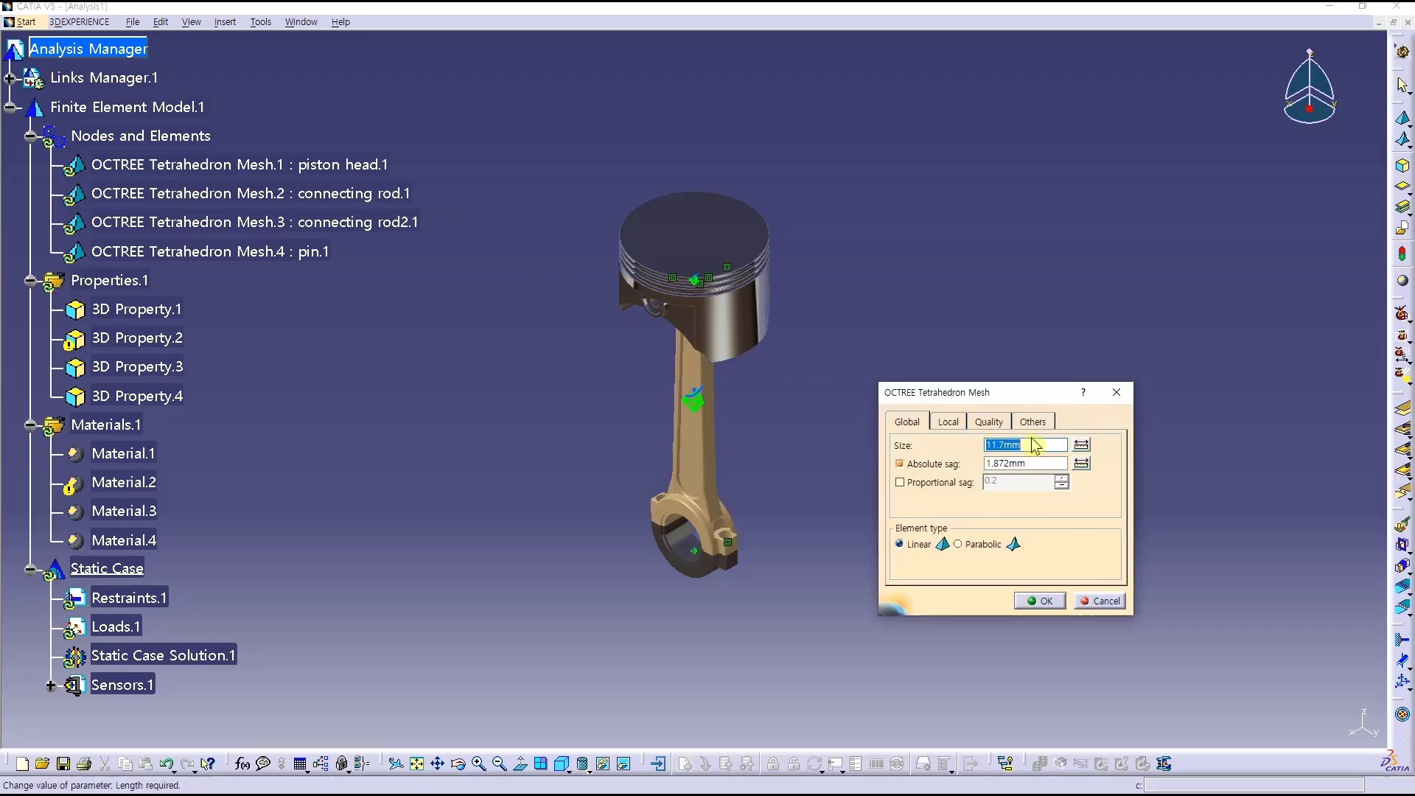
pyautogui.write('3')
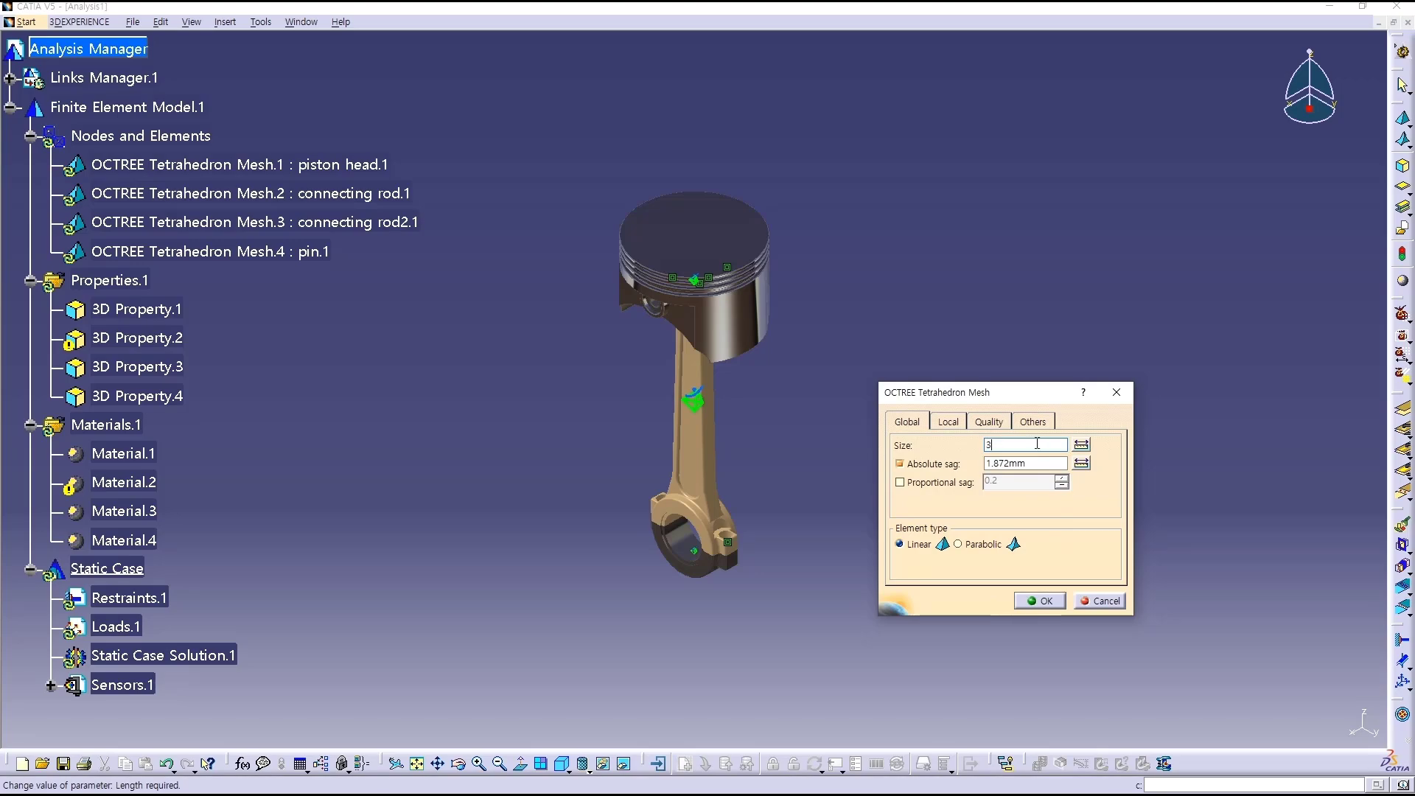
pyautogui.click(1041, 463)
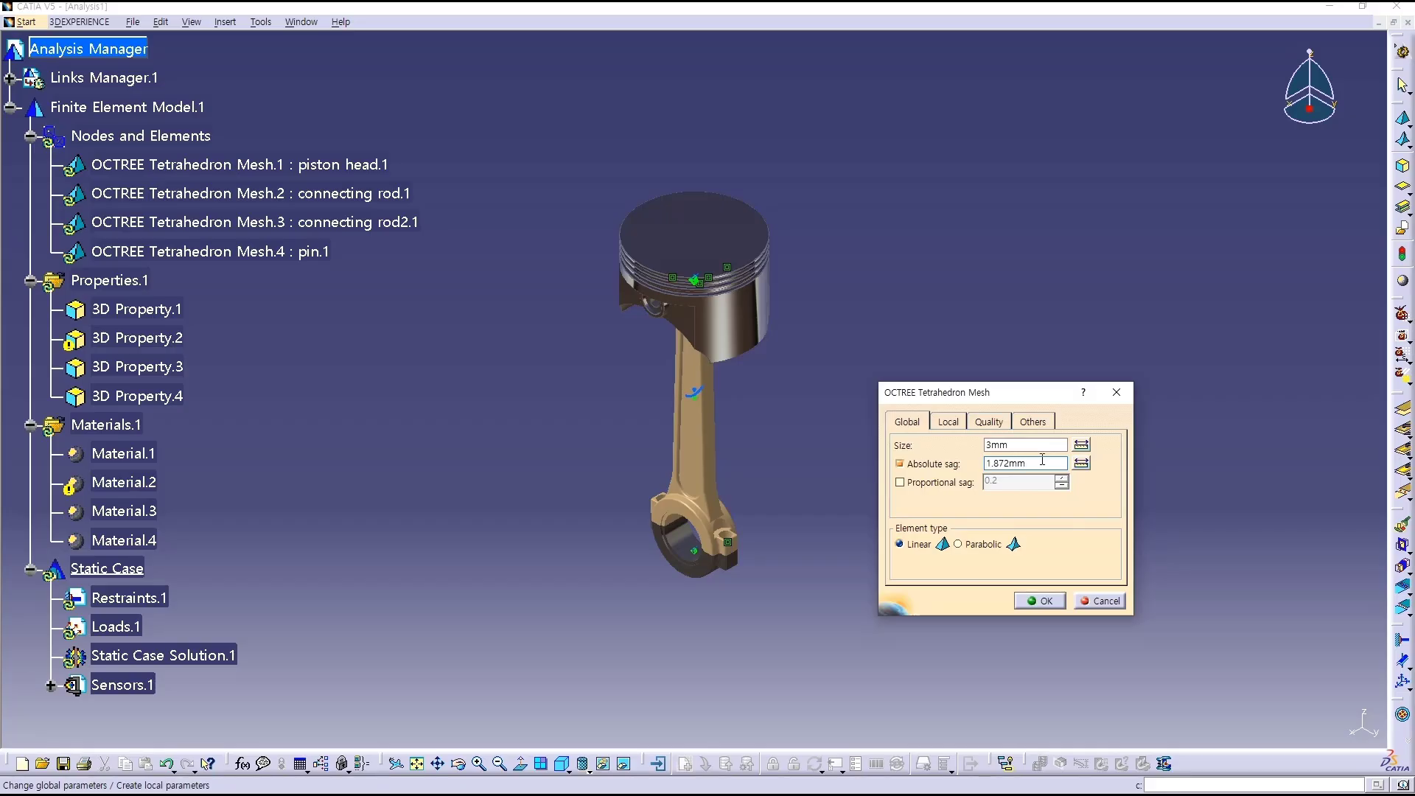
pyautogui.press('BackSpace')
pyautogui.press('BackSpace')
pyautogui.press('BackSpace')
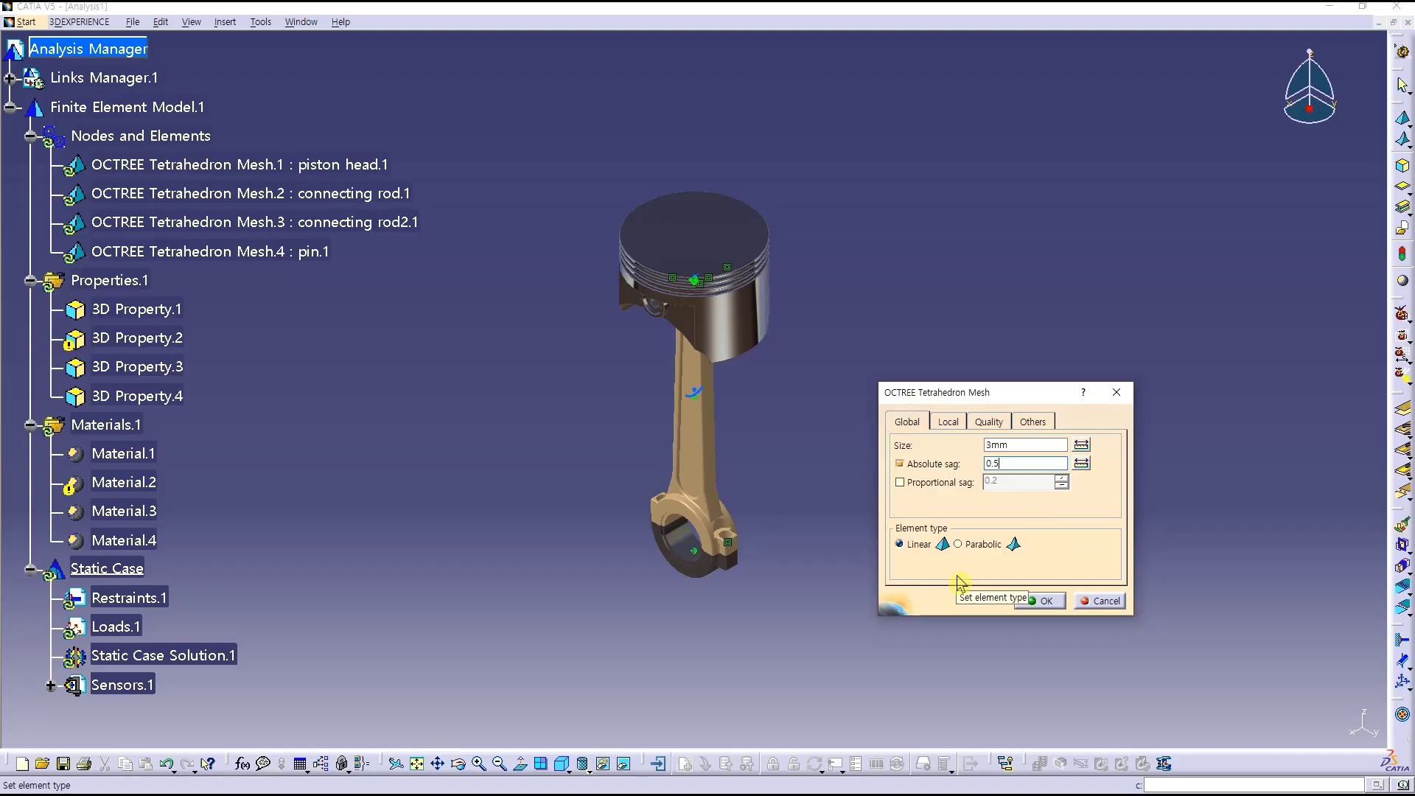
pyautogui.click(984, 545)
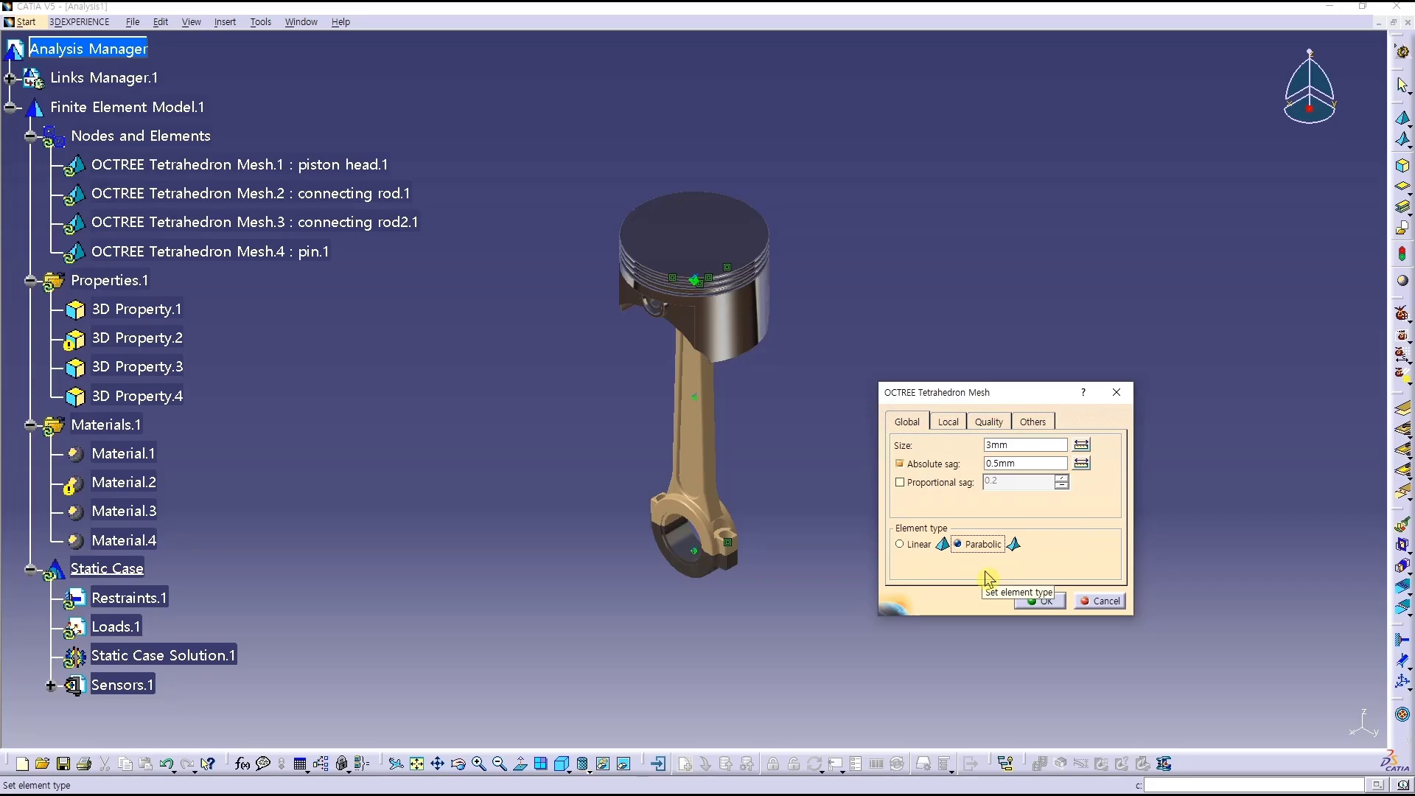
pyautogui.click(911, 545)
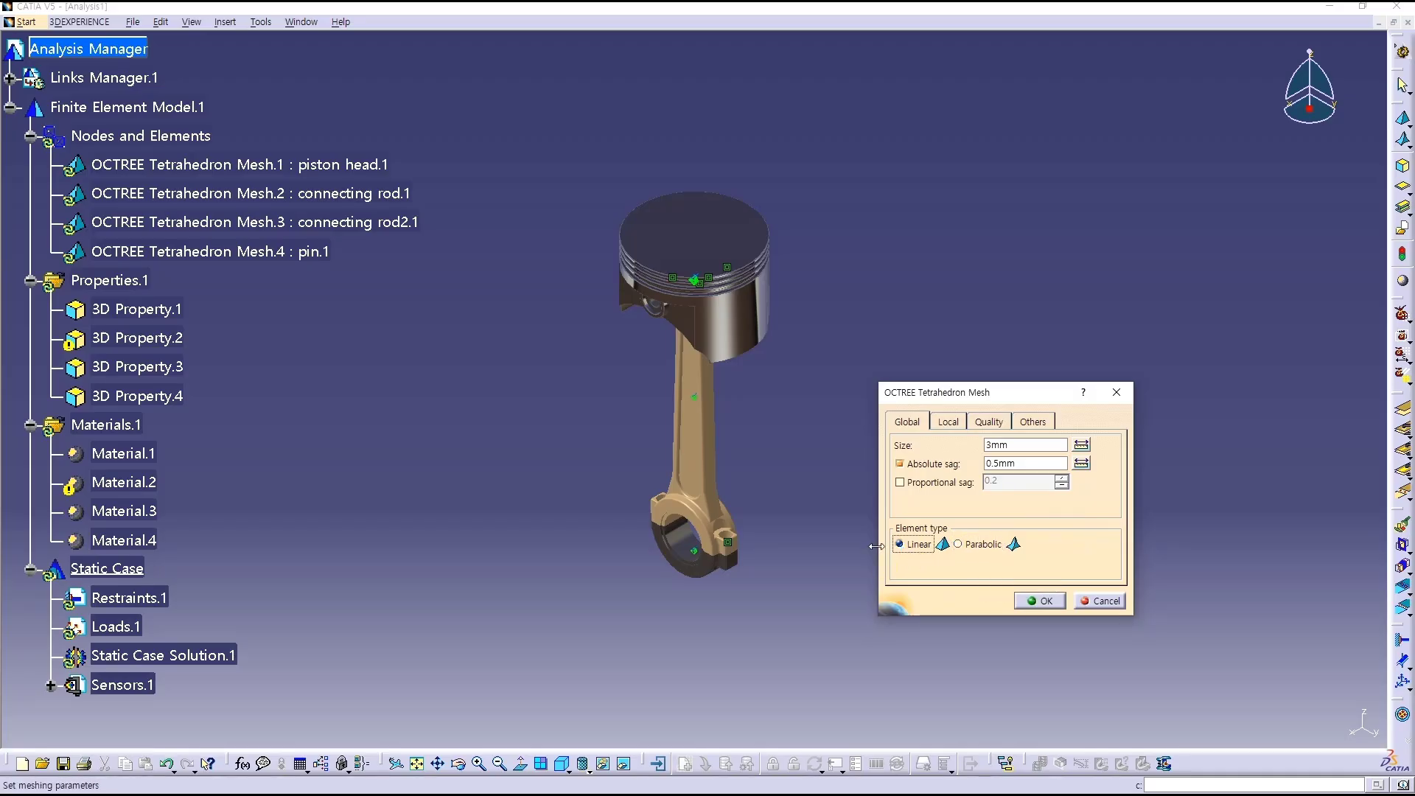
pyautogui.click(1038, 601)
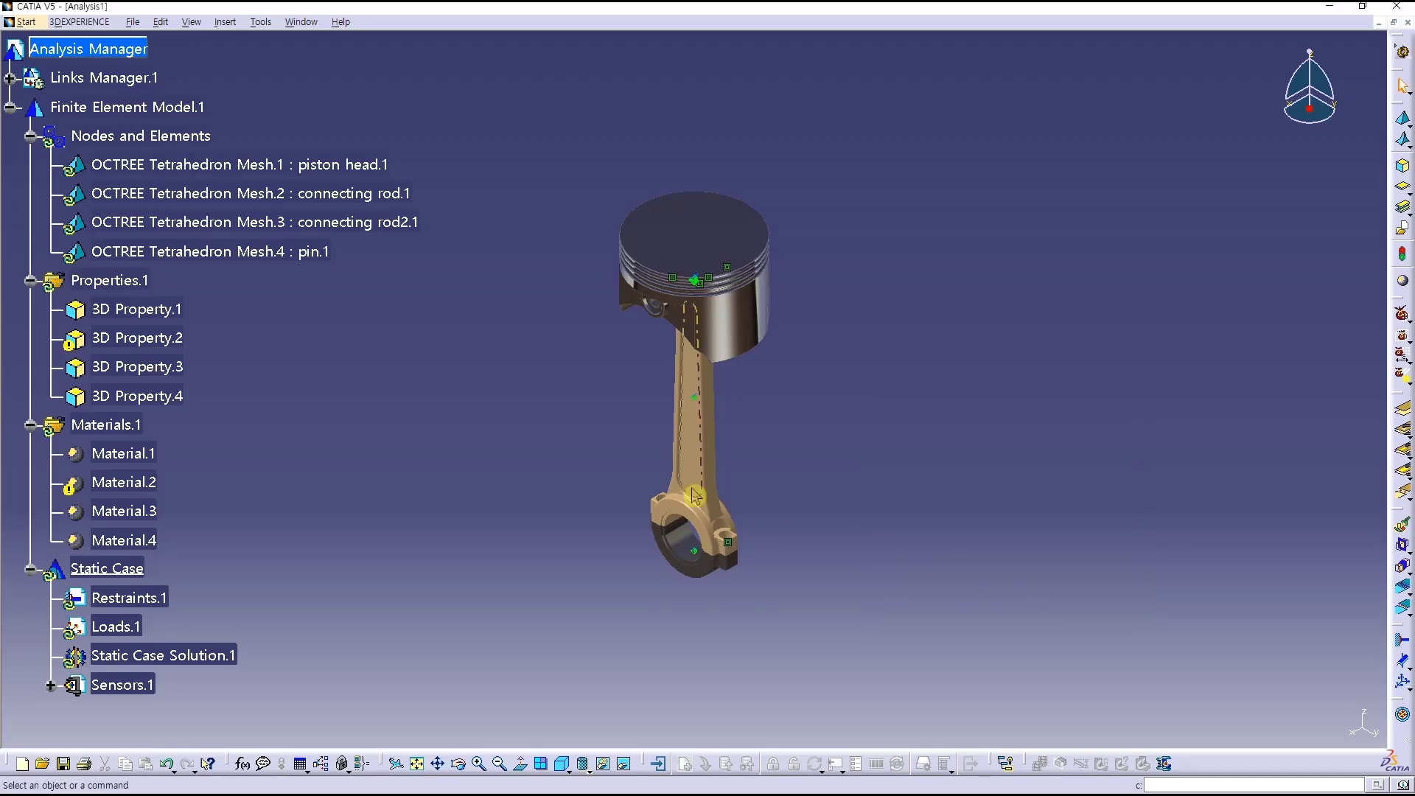
# - Set the connecting rod2 OCTREE tetrahedron mesh to size 3 mm and absolute sag 0.5 mm
pyautogui.doubleClick(391, 222)
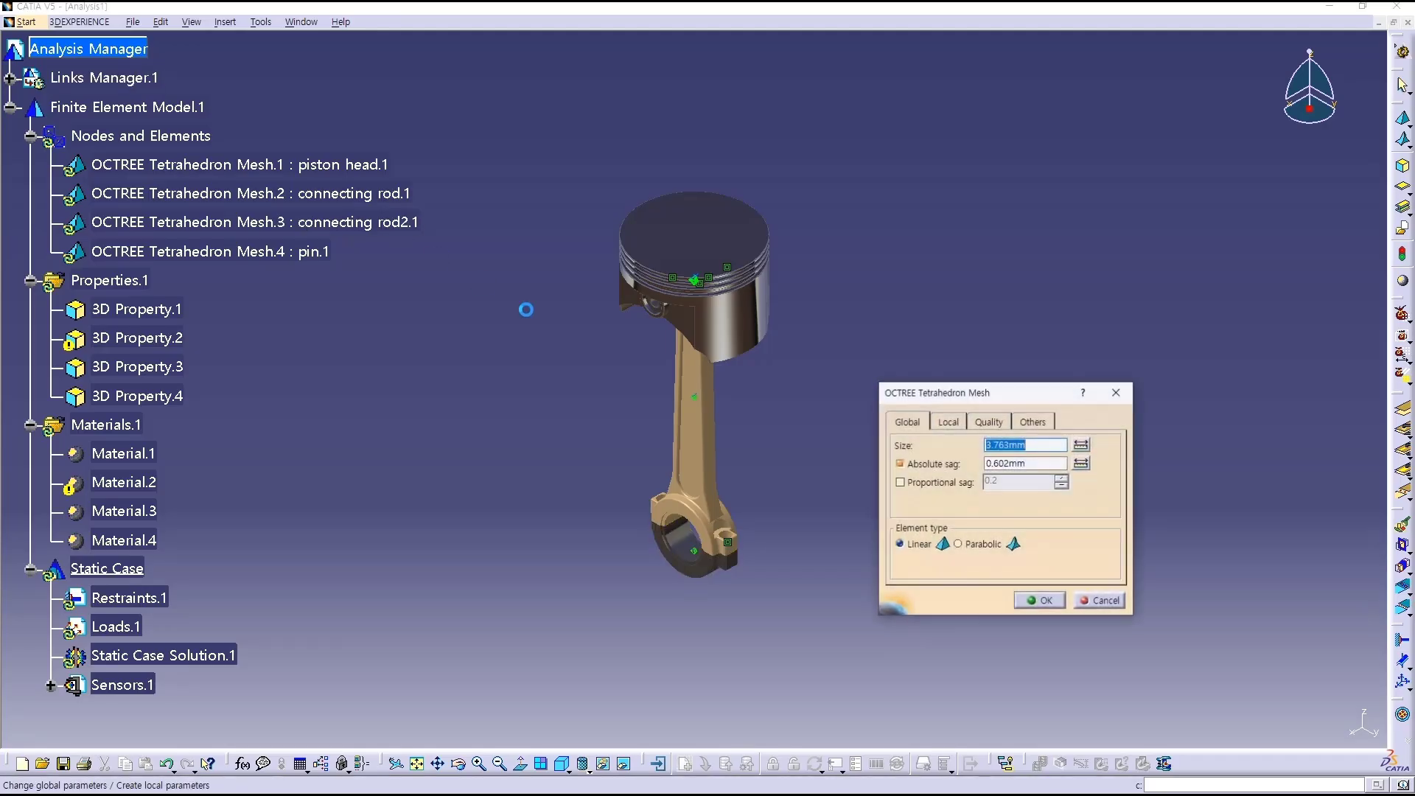
pyautogui.write('3')
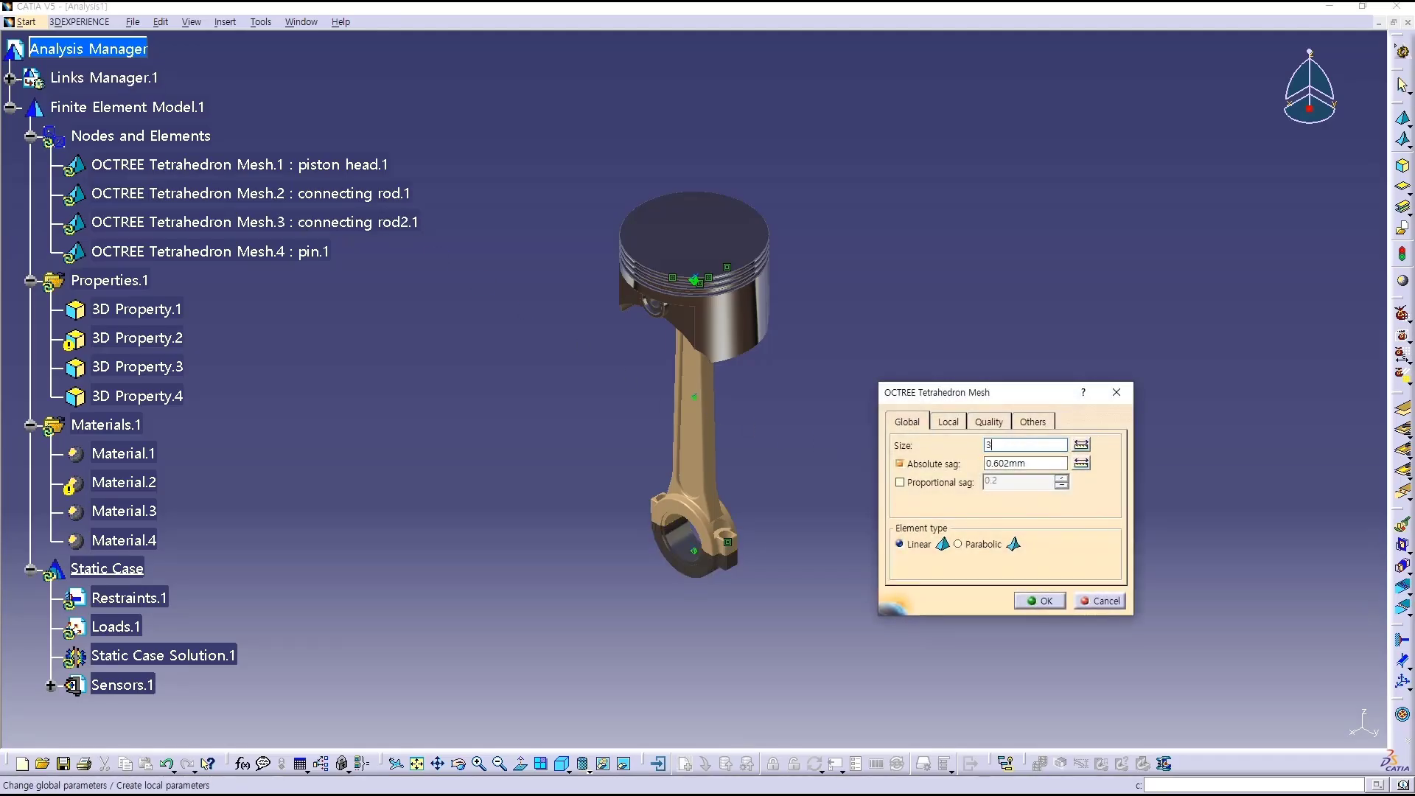
pyautogui.press('Tab')
pyautogui.write('0')
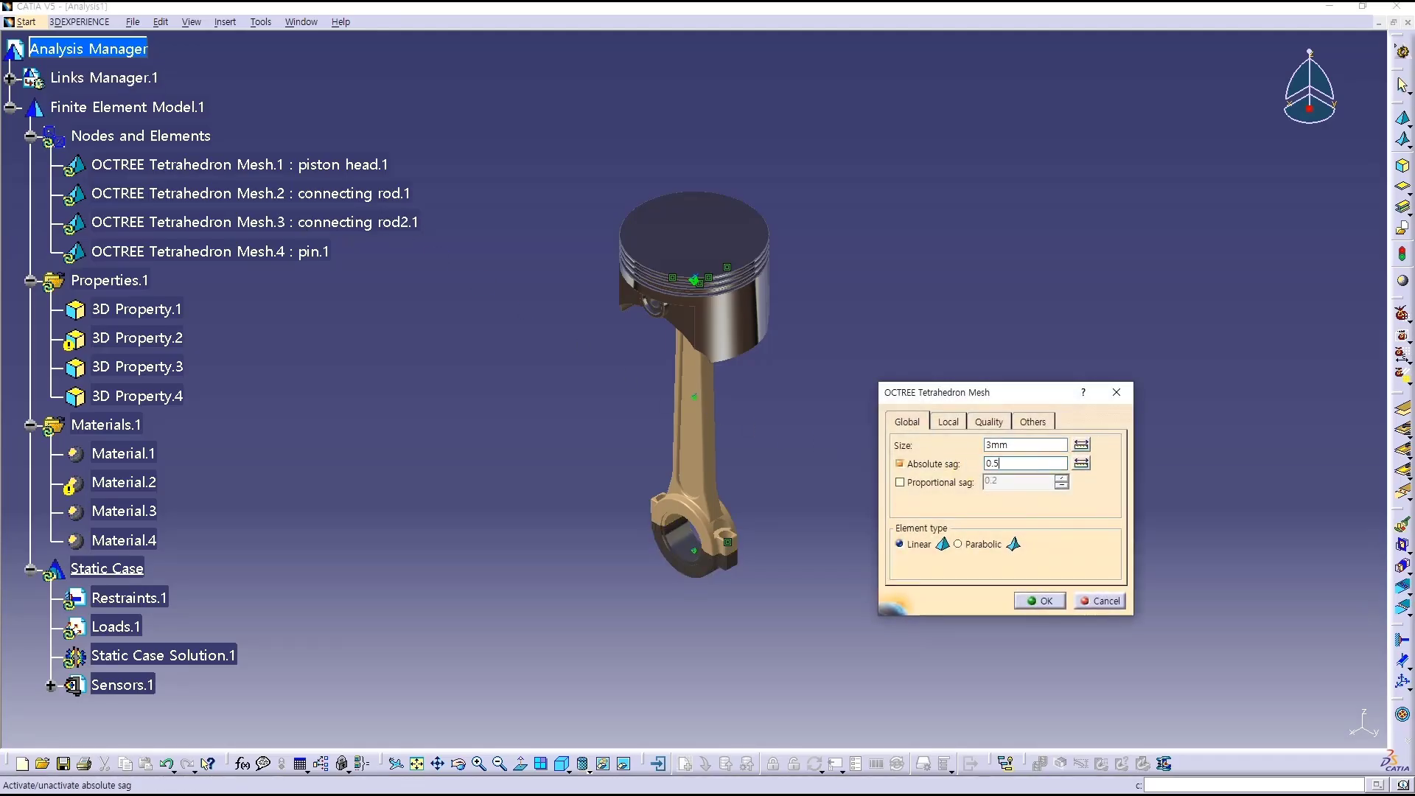
pyautogui.click(1040, 601)
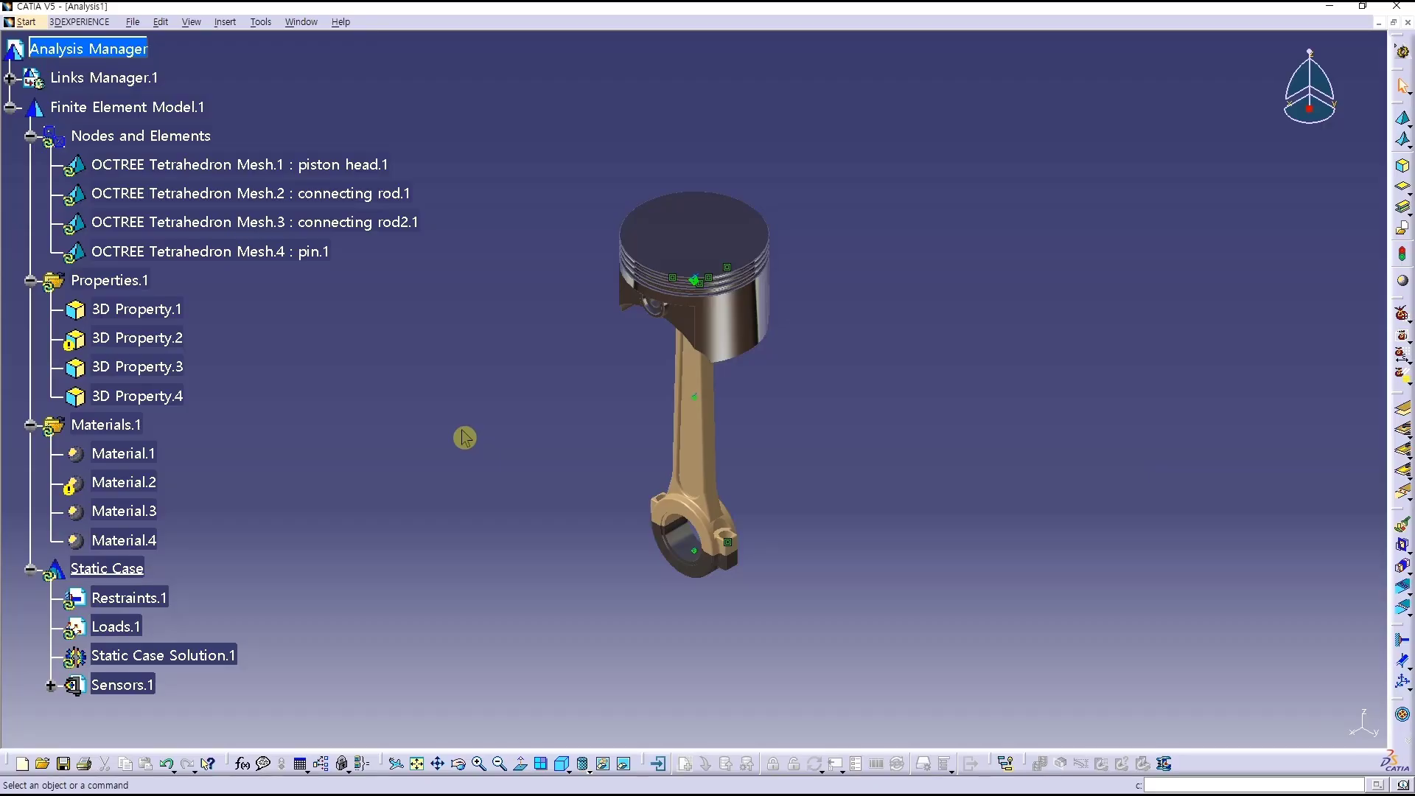
# - Check the material assigned in 3D Property.1 for the piston head and 3D Property.2 for the connecting rod
pyautogui.doubleClick(166, 315)
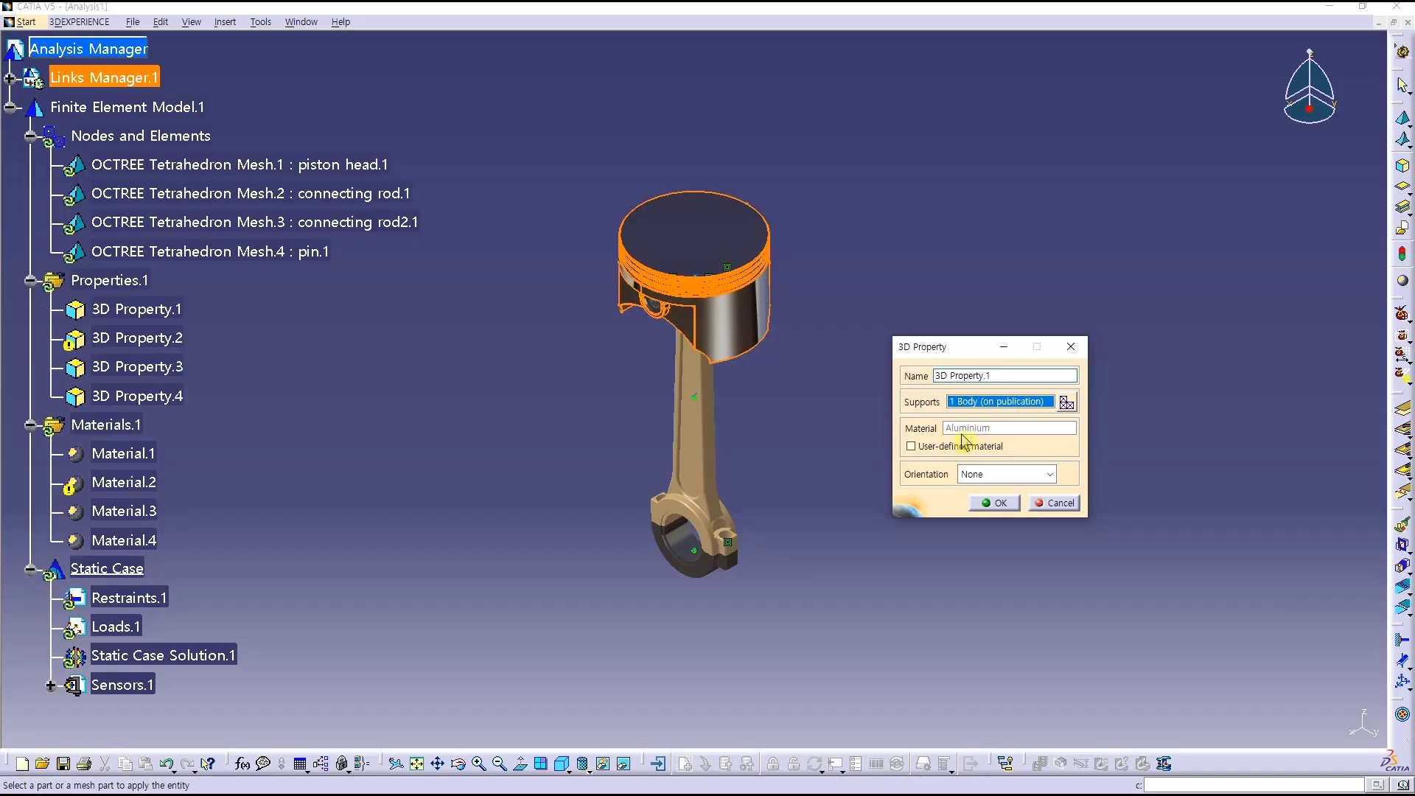
pyautogui.click(999, 503)
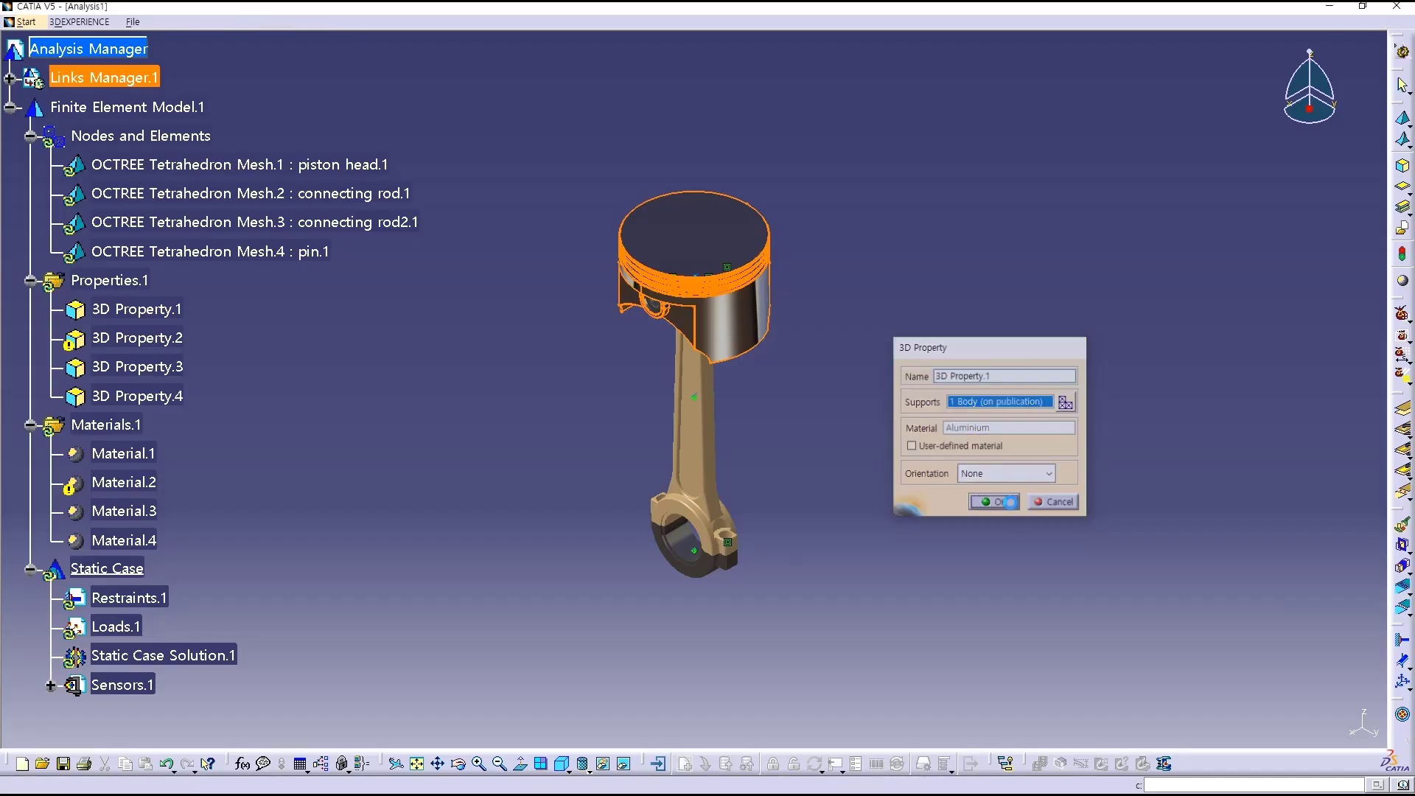
pyautogui.doubleClick(181, 338)
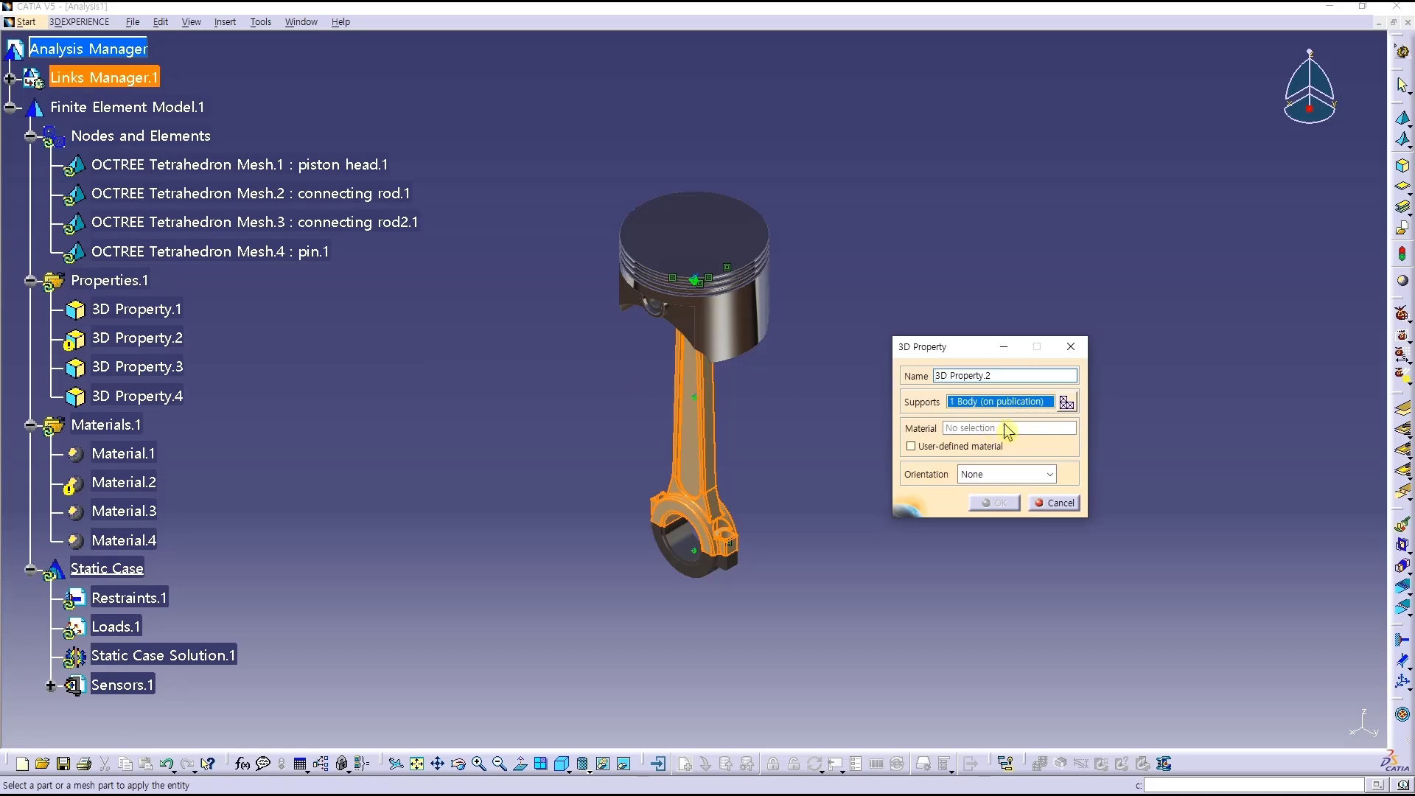
pyautogui.click(1067, 504)
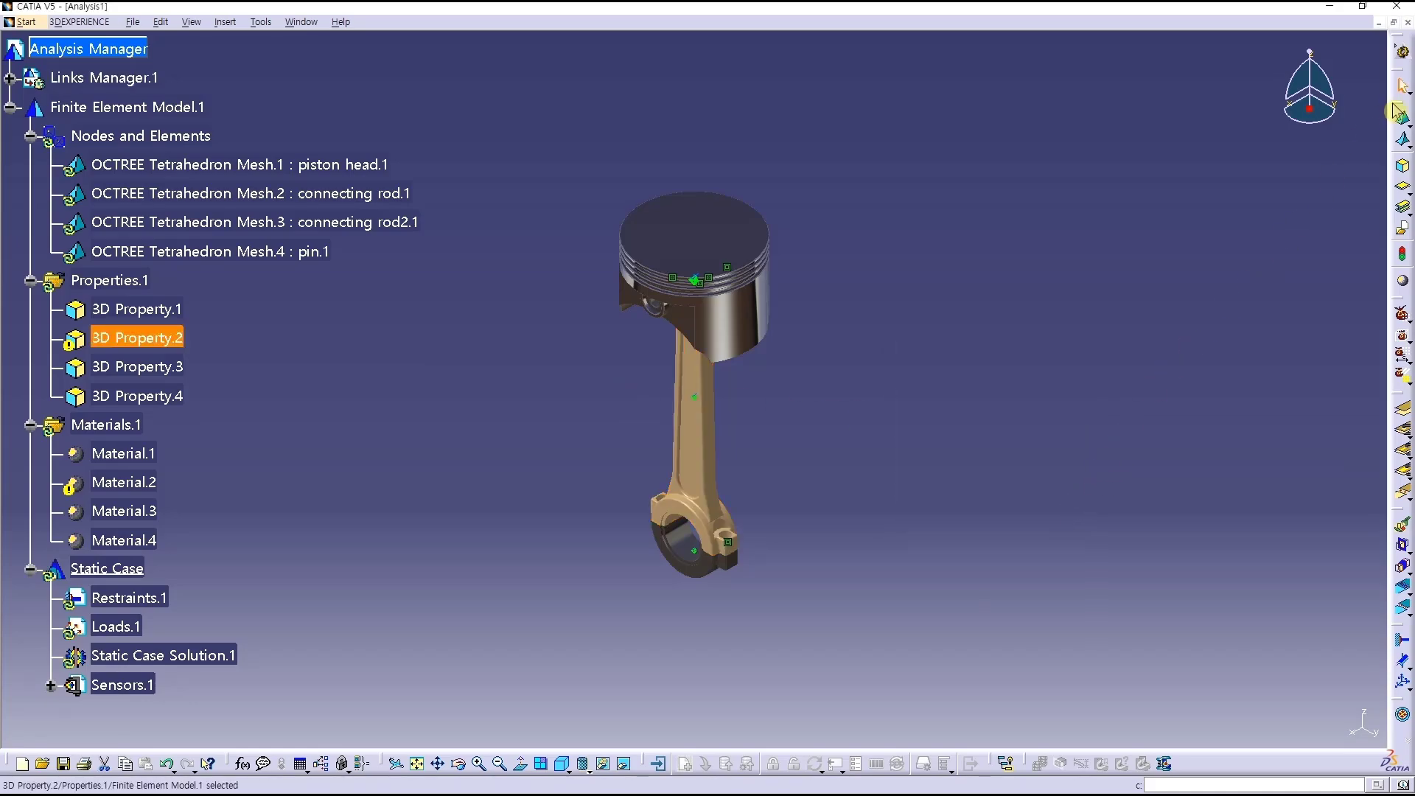
# - Float the Model Manager toolbar and create a user material using Steel from the Metal family of the default catalog
pyautogui.moveTo(1397, 109); pyautogui.dragTo(946, 135)
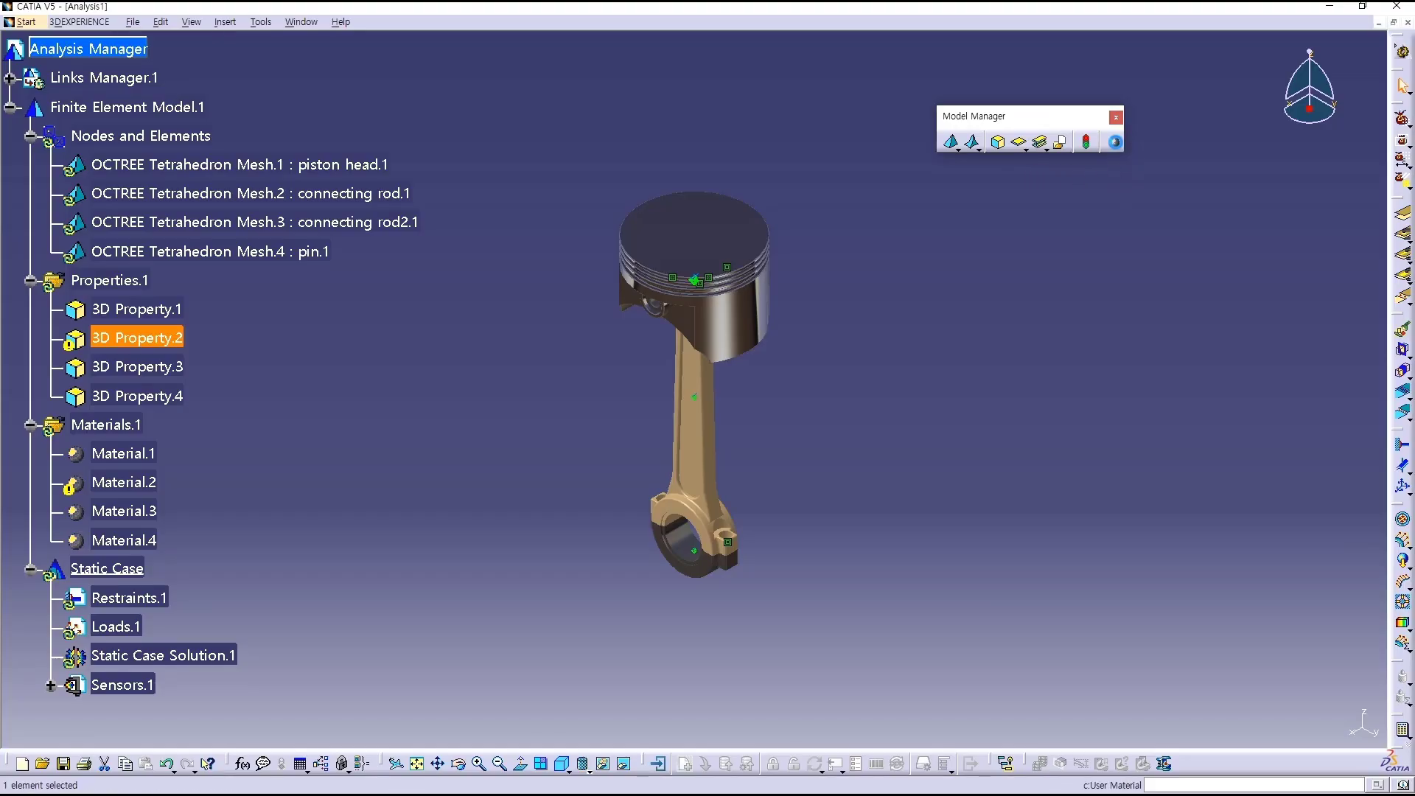
pyautogui.click(1113, 142)
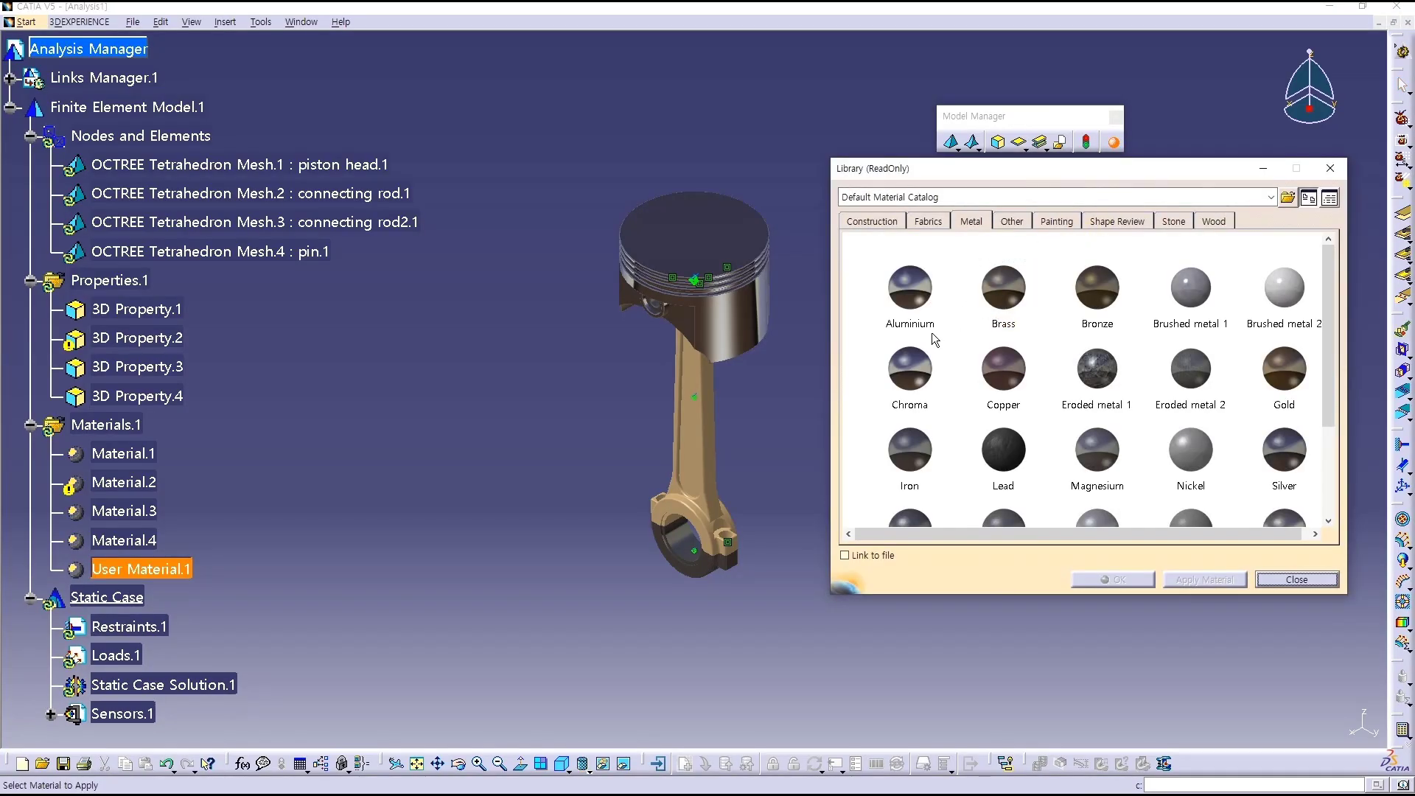
pyautogui.scroll(-2, 974, 400)
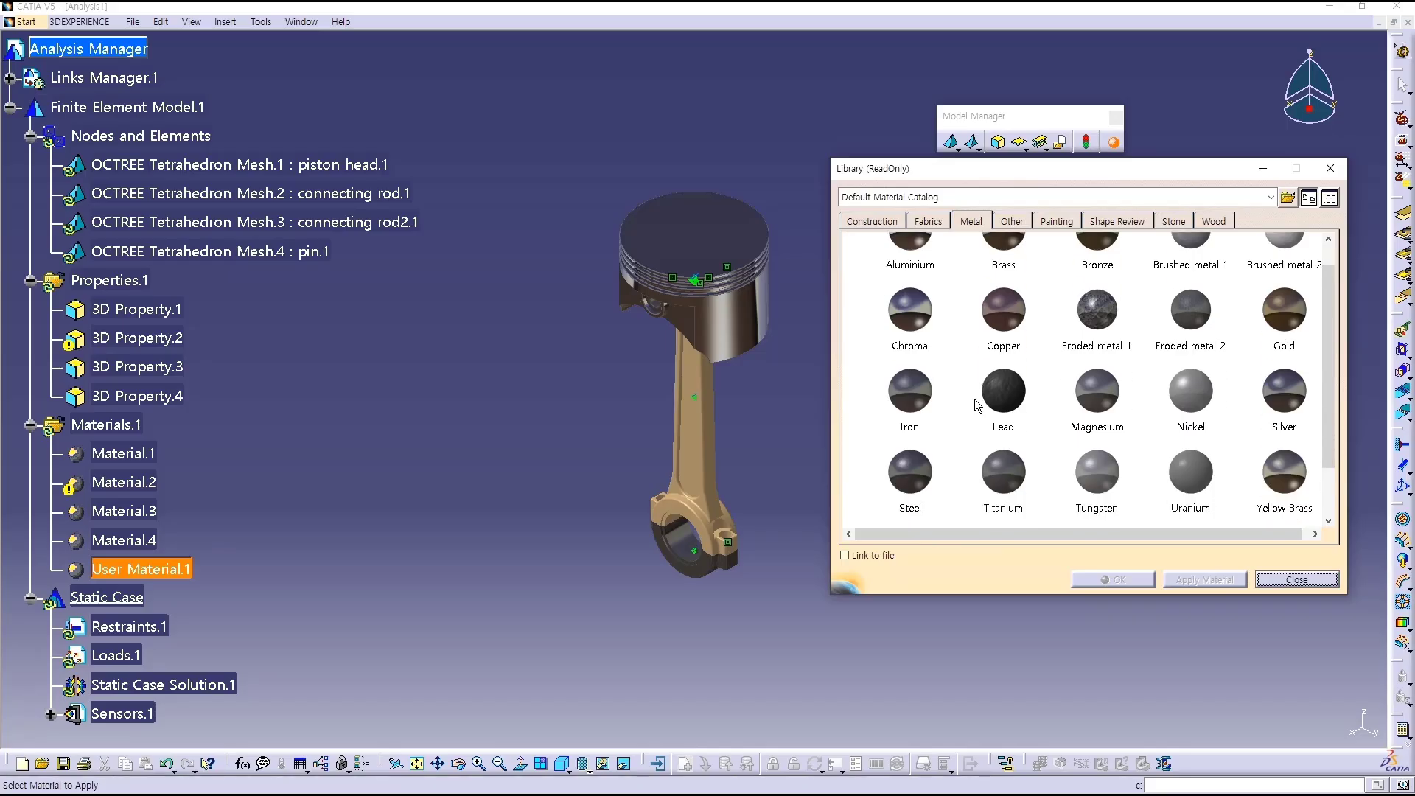
pyautogui.scroll(-1, 974, 400)
pyautogui.click(915, 416)
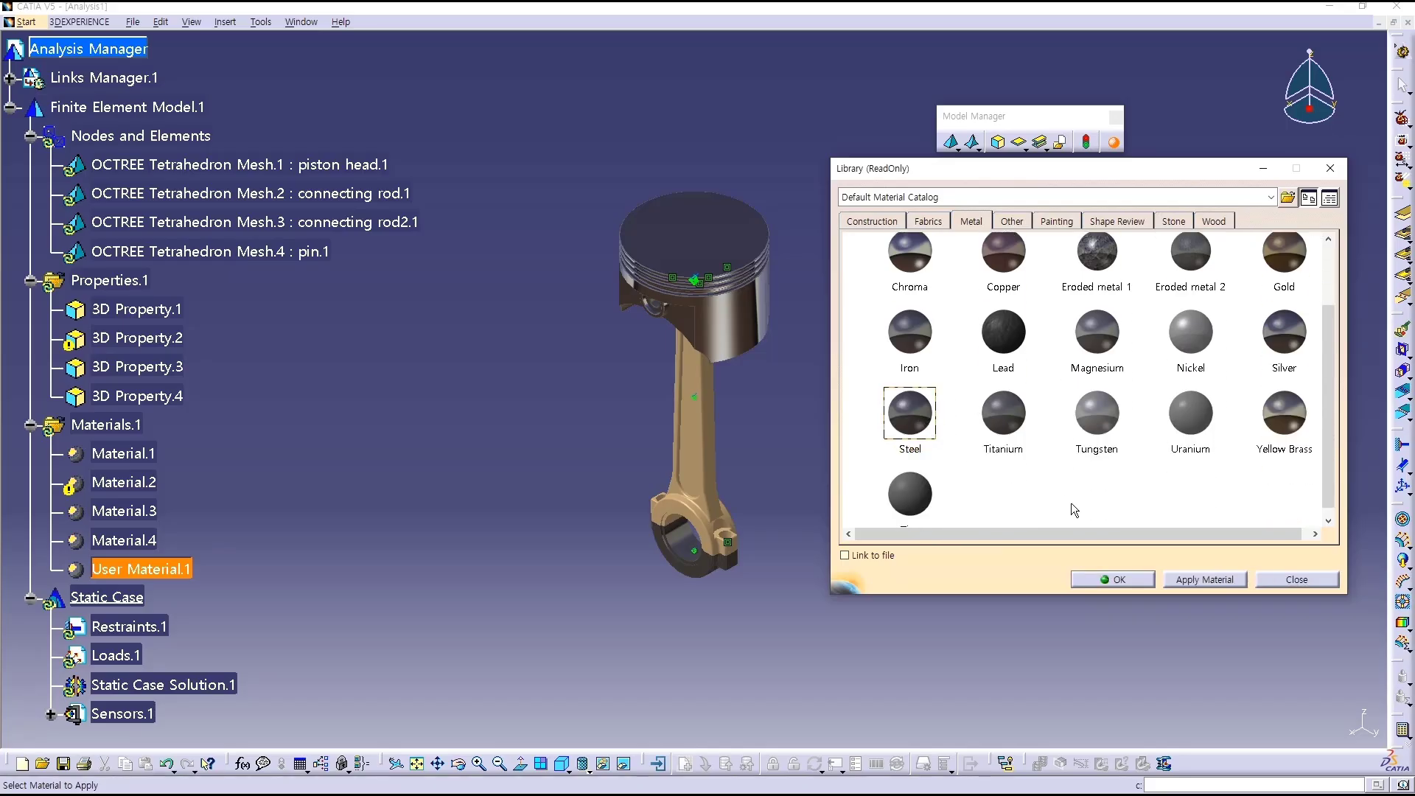
pyautogui.click(1113, 580)
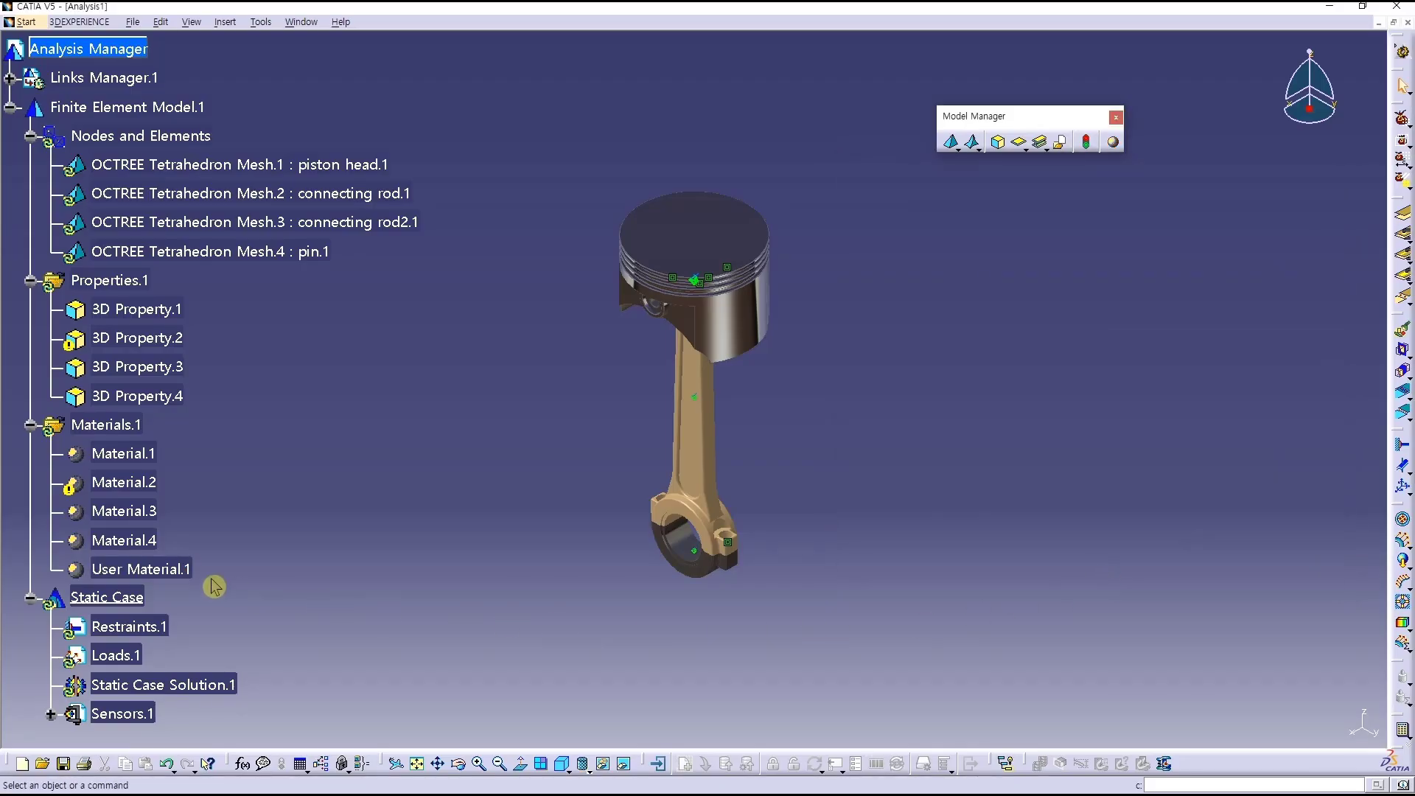
# - Rename the newly created user material in the Materials.1 set as Steel
pyautogui.click(177, 570)
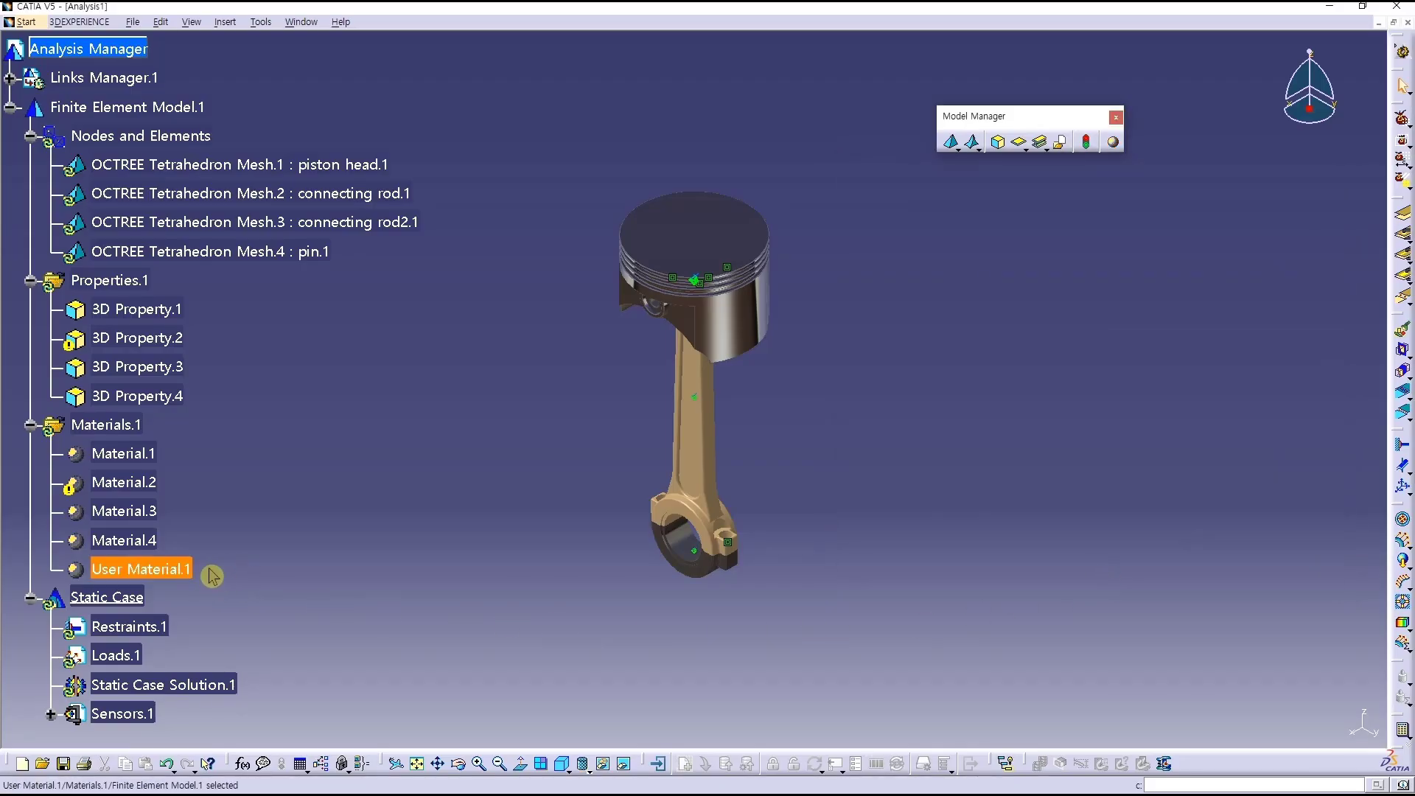
pyautogui.rightClick(181, 571)
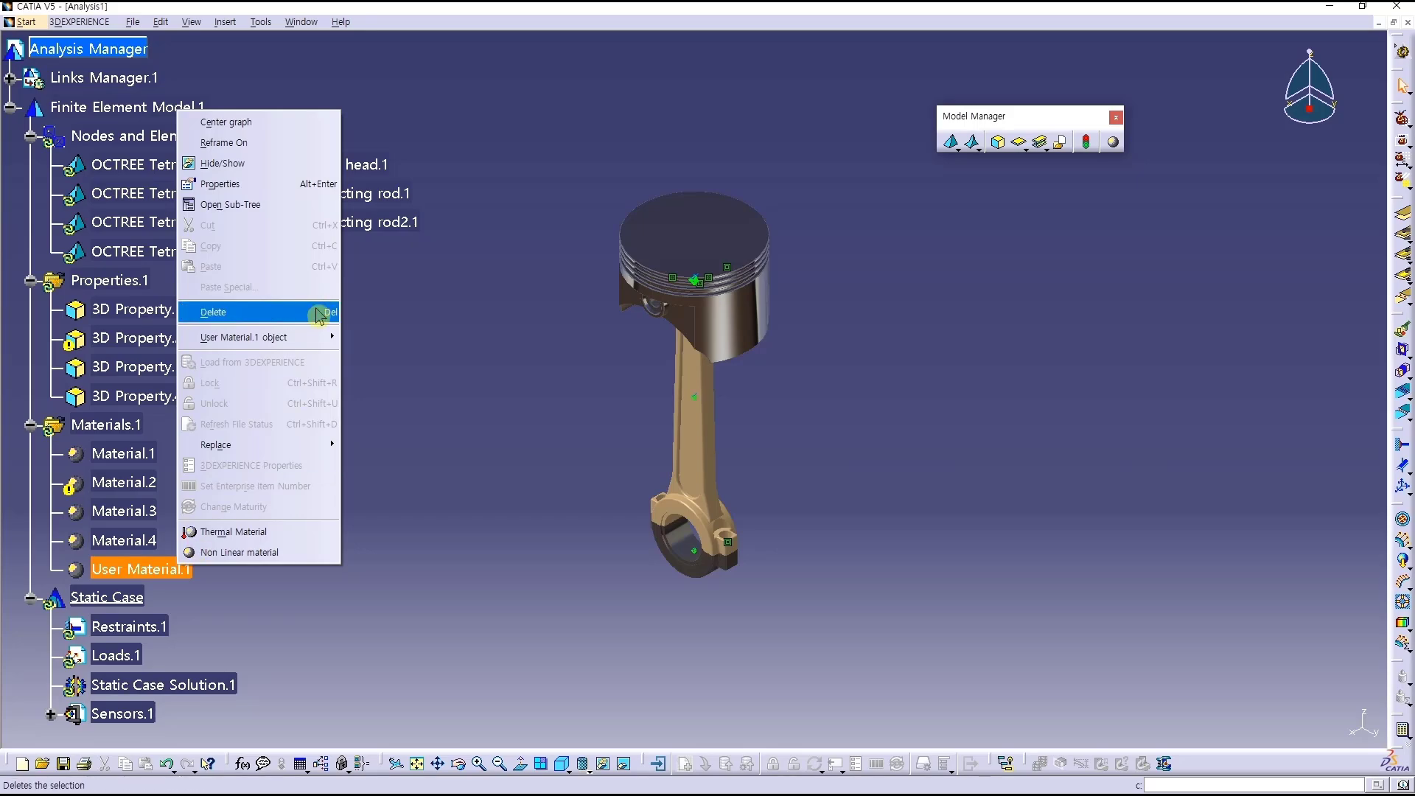
pyautogui.click(278, 183)
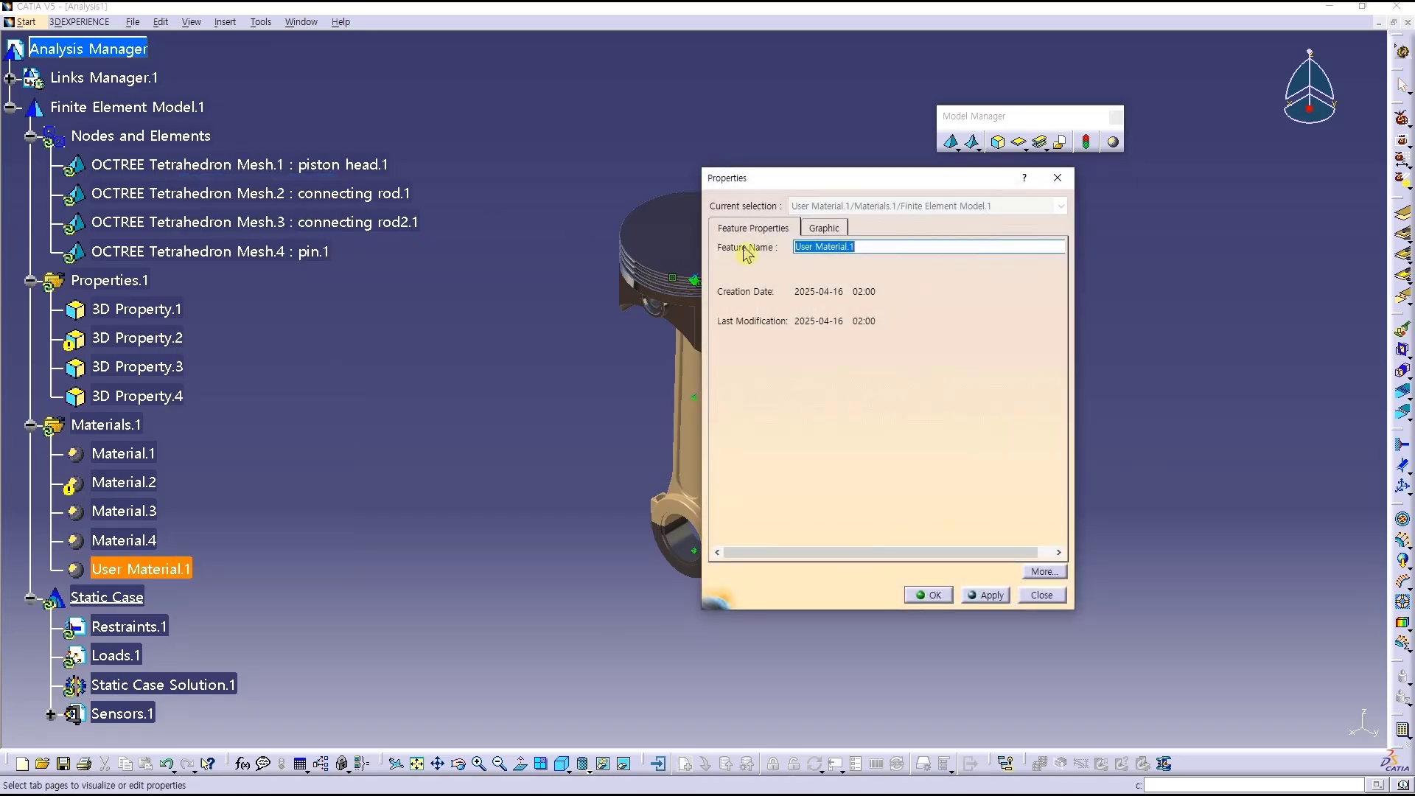
pyautogui.write('Steel')
pyautogui.press('Return')
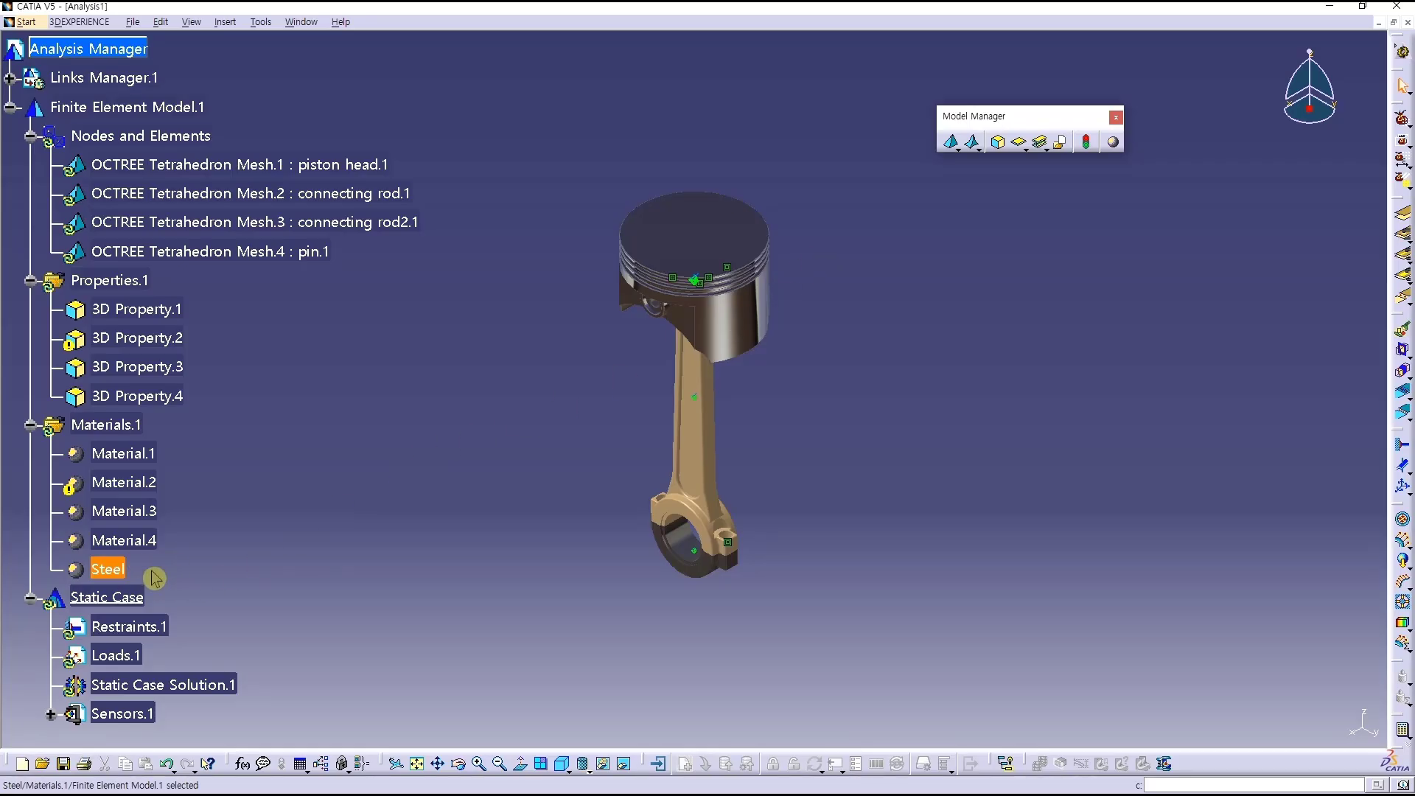
# - Assign the user-defined Steel material to the connecting rod's 3D Property.2
pyautogui.doubleClick(161, 340)
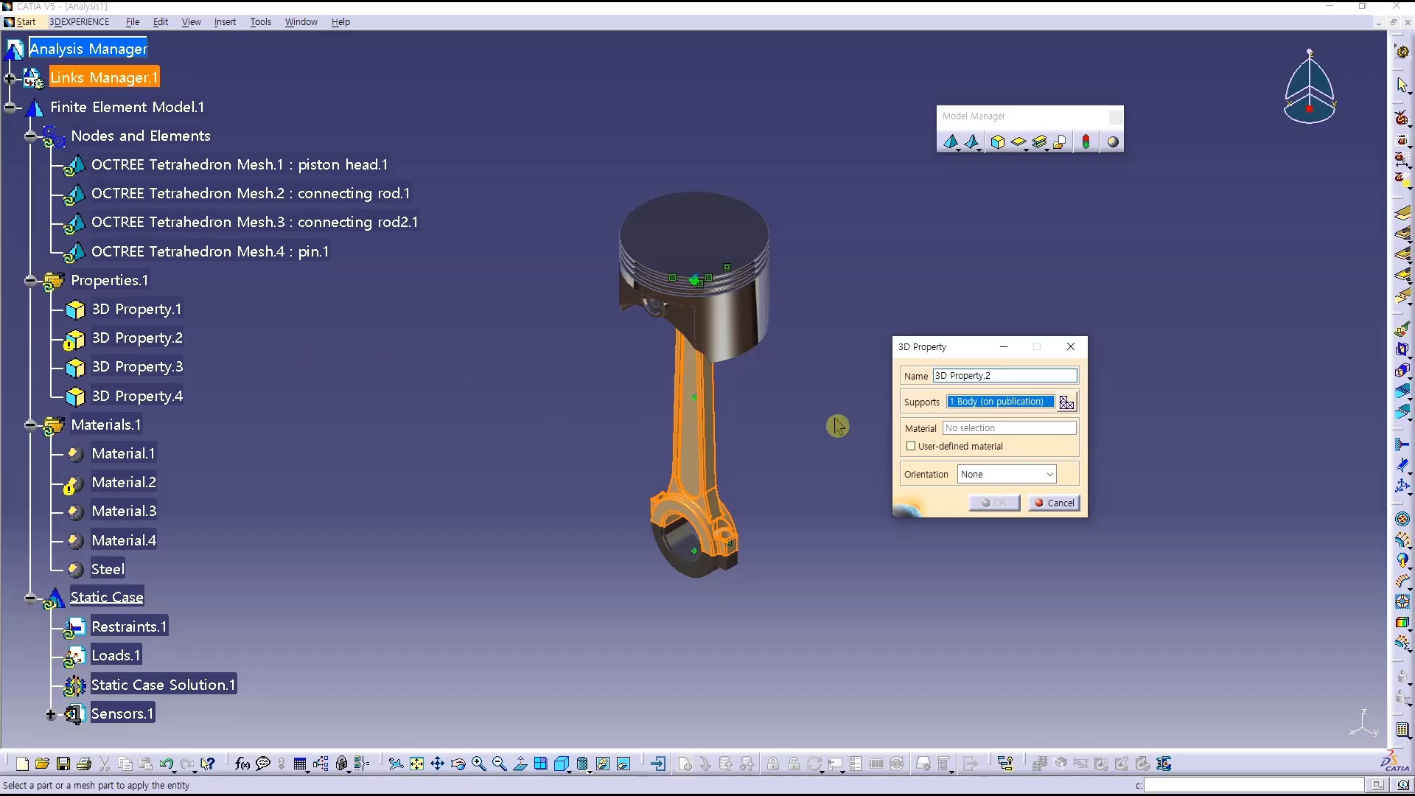
pyautogui.click(911, 447)
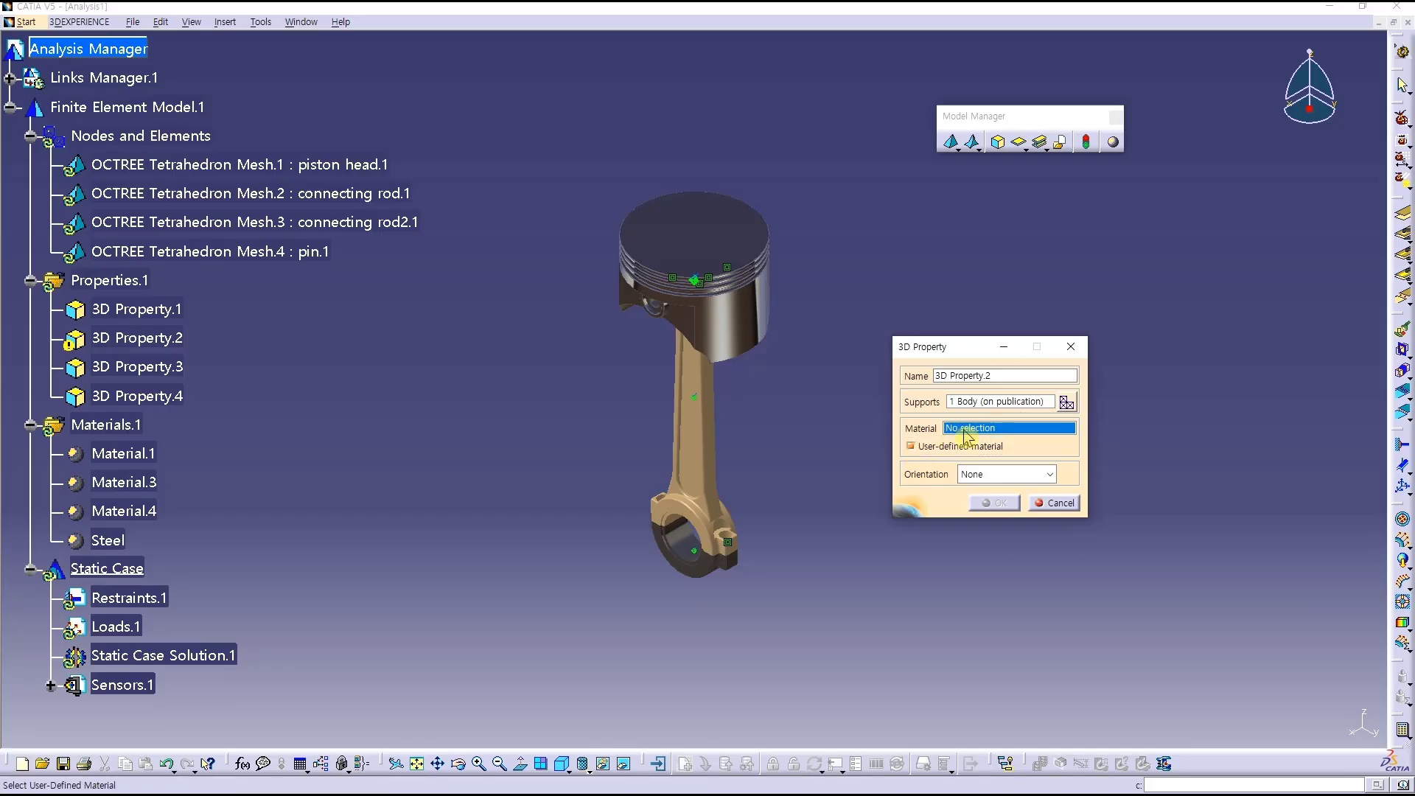
pyautogui.click(109, 540)
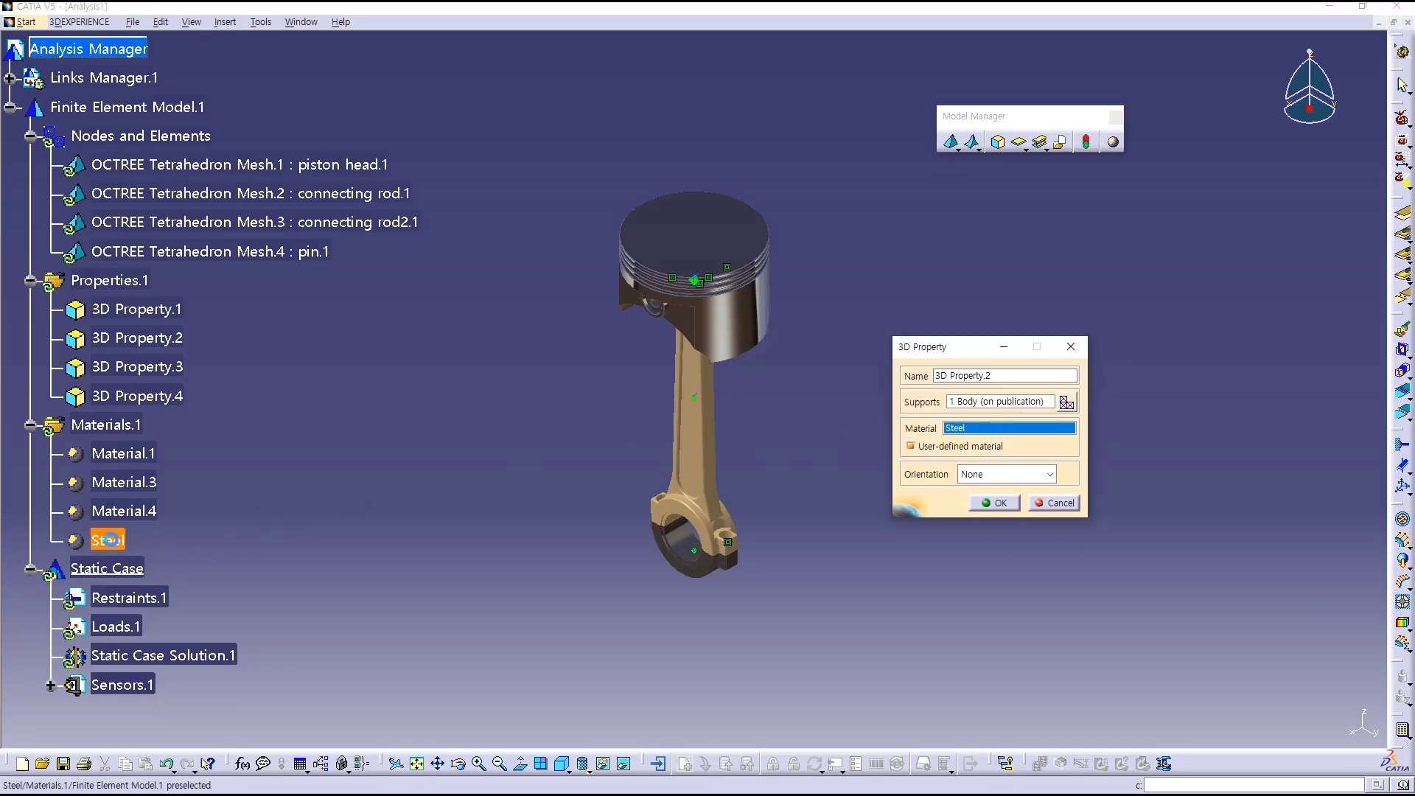
pyautogui.click(999, 503)
# - Collapse the Materials, Properties and Nodes and Elements branches, and float the Restraints and Loads toolbars over the model area
pyautogui.click(31, 424)
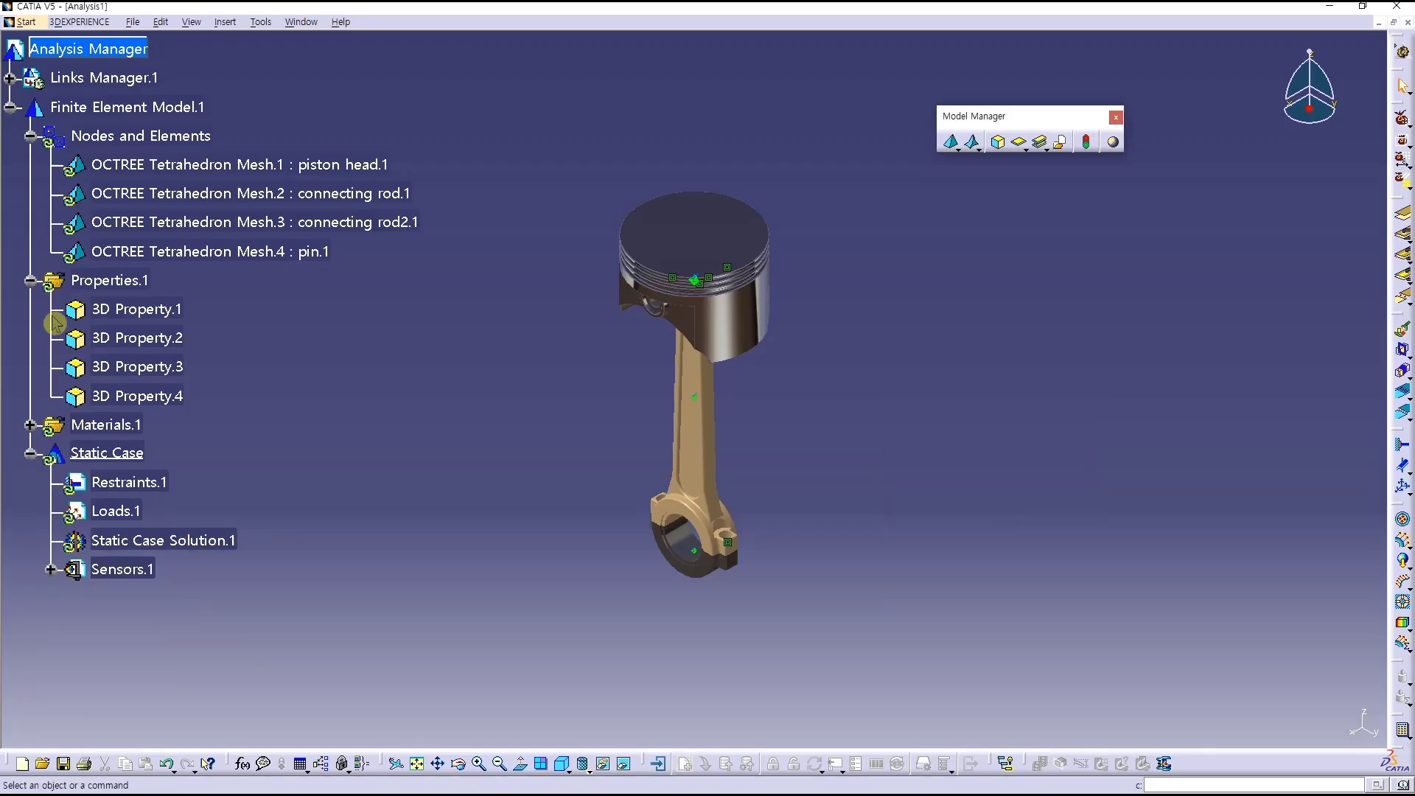
pyautogui.click(30, 280)
pyautogui.click(29, 136)
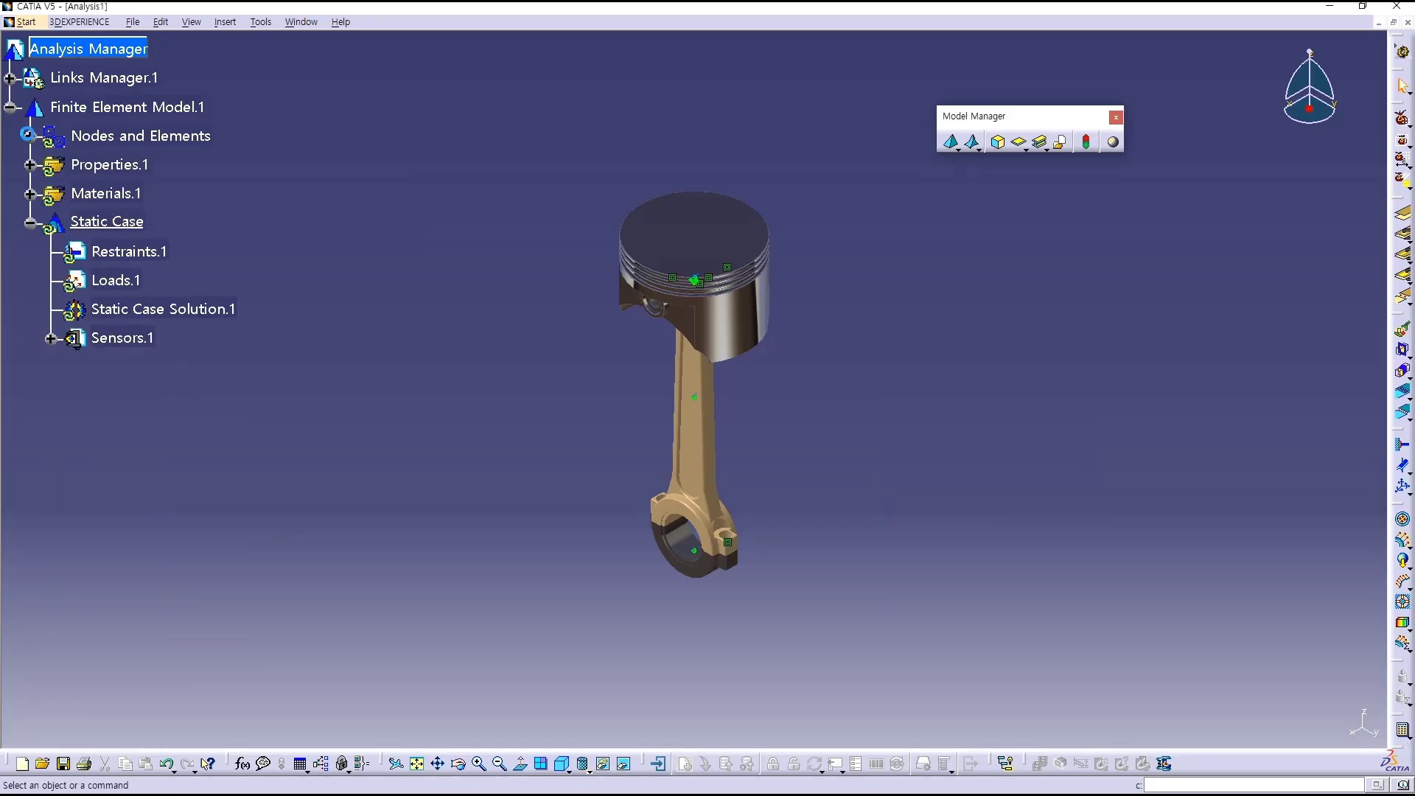
pyautogui.click(121, 251)
pyautogui.keyDown('ctrl'); pyautogui.click(114, 280); pyautogui.keyUp('ctrl')
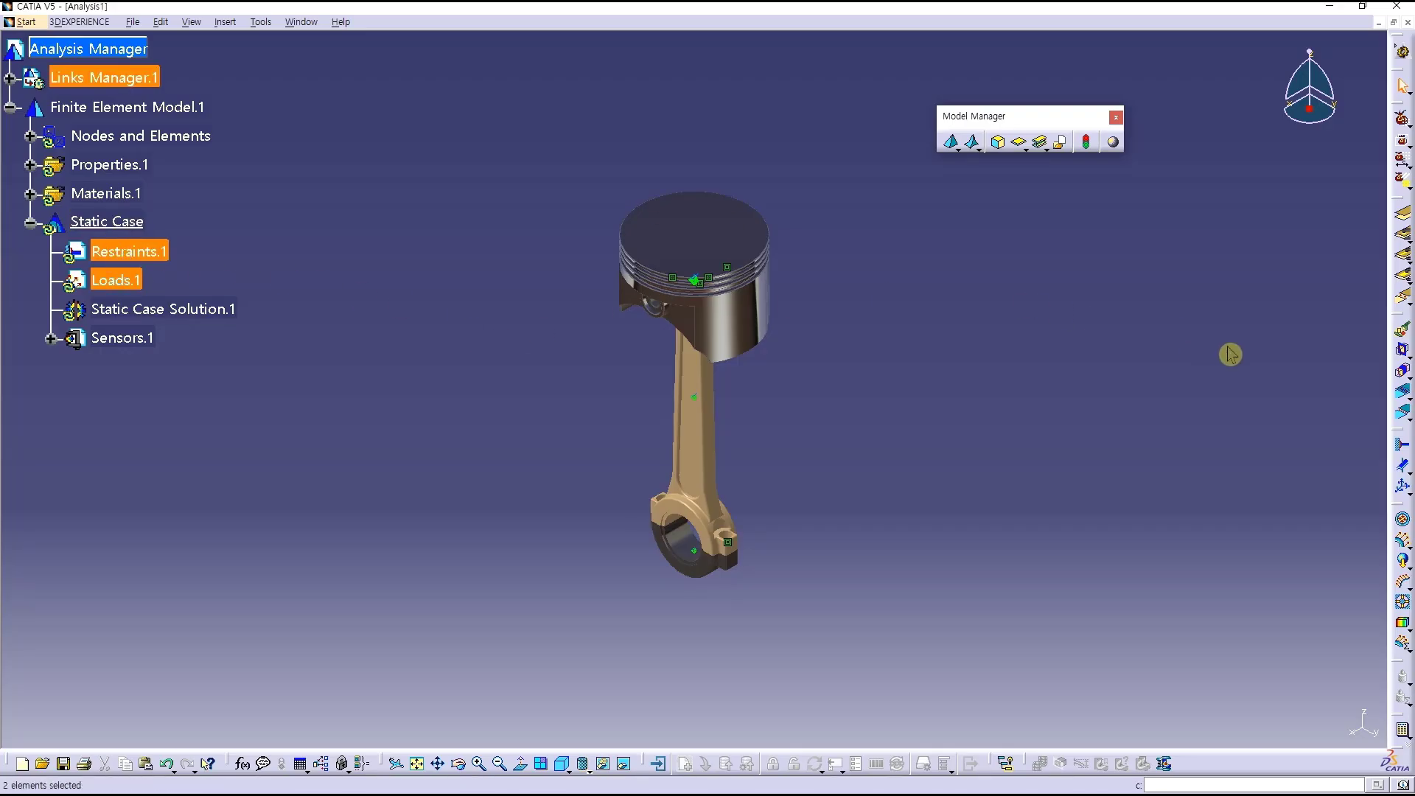
pyautogui.moveTo(1399, 440); pyautogui.dragTo(964, 241)
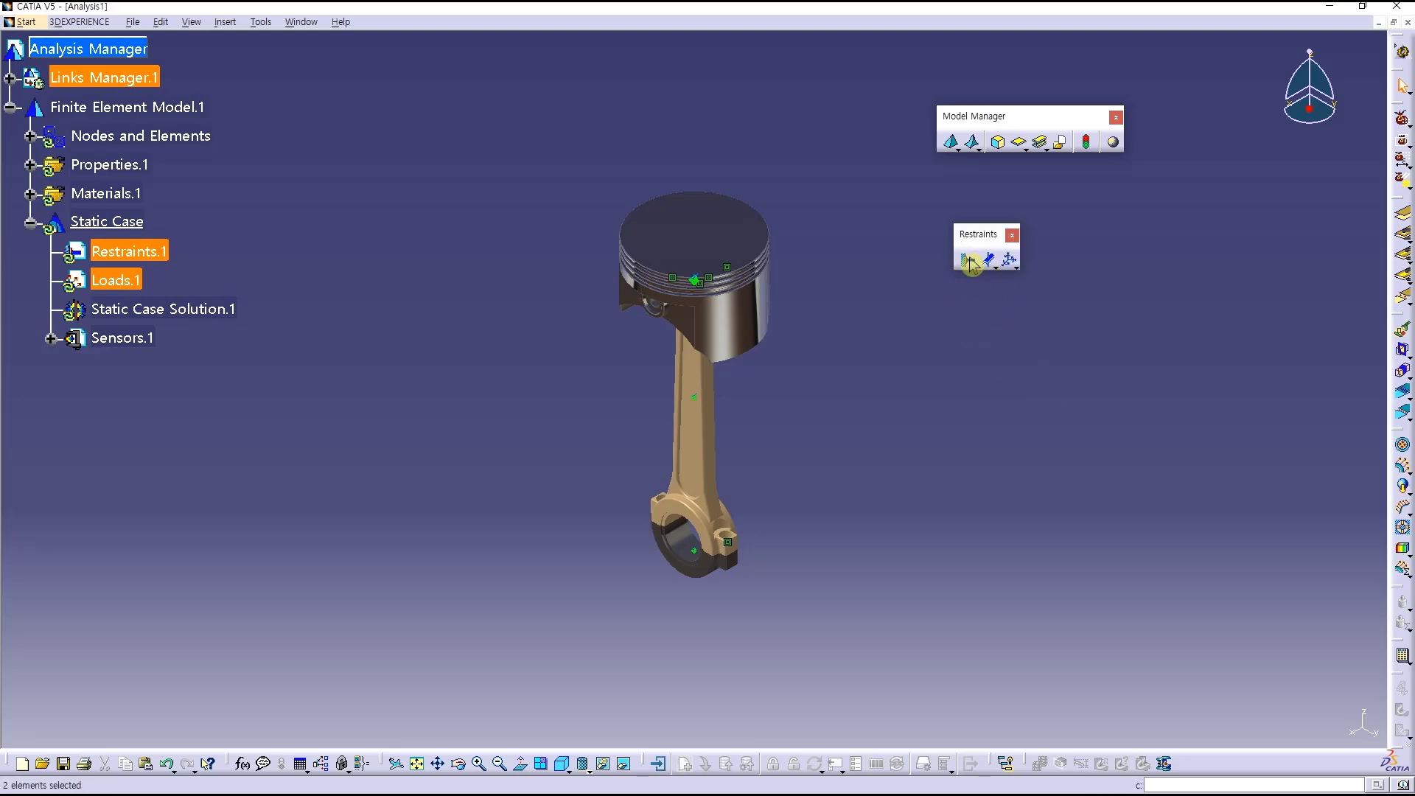
pyautogui.moveTo(1399, 440); pyautogui.dragTo(968, 315)
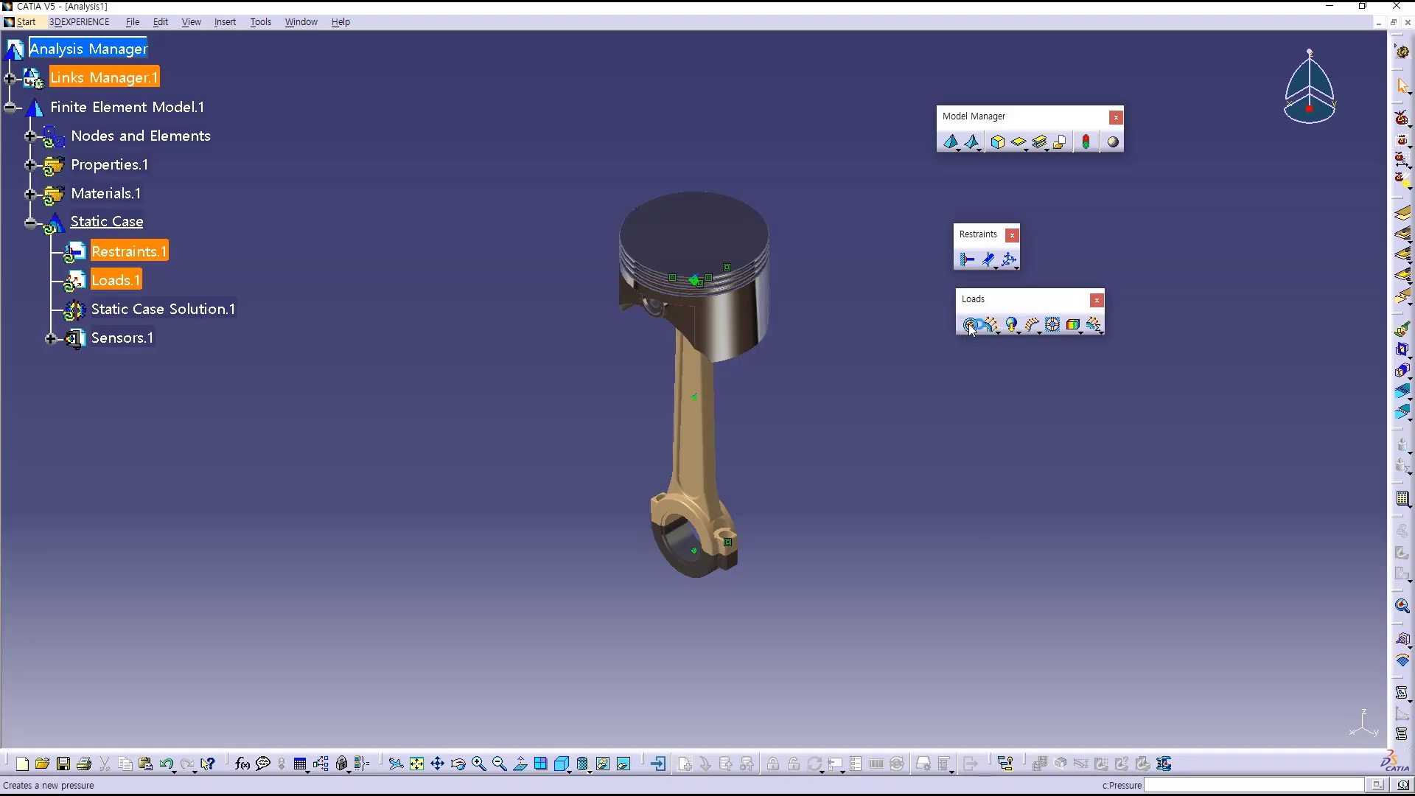
# - Apply a pressure load of 10000000 N_m2 to the top face of the piston head
pyautogui.click(721, 219)
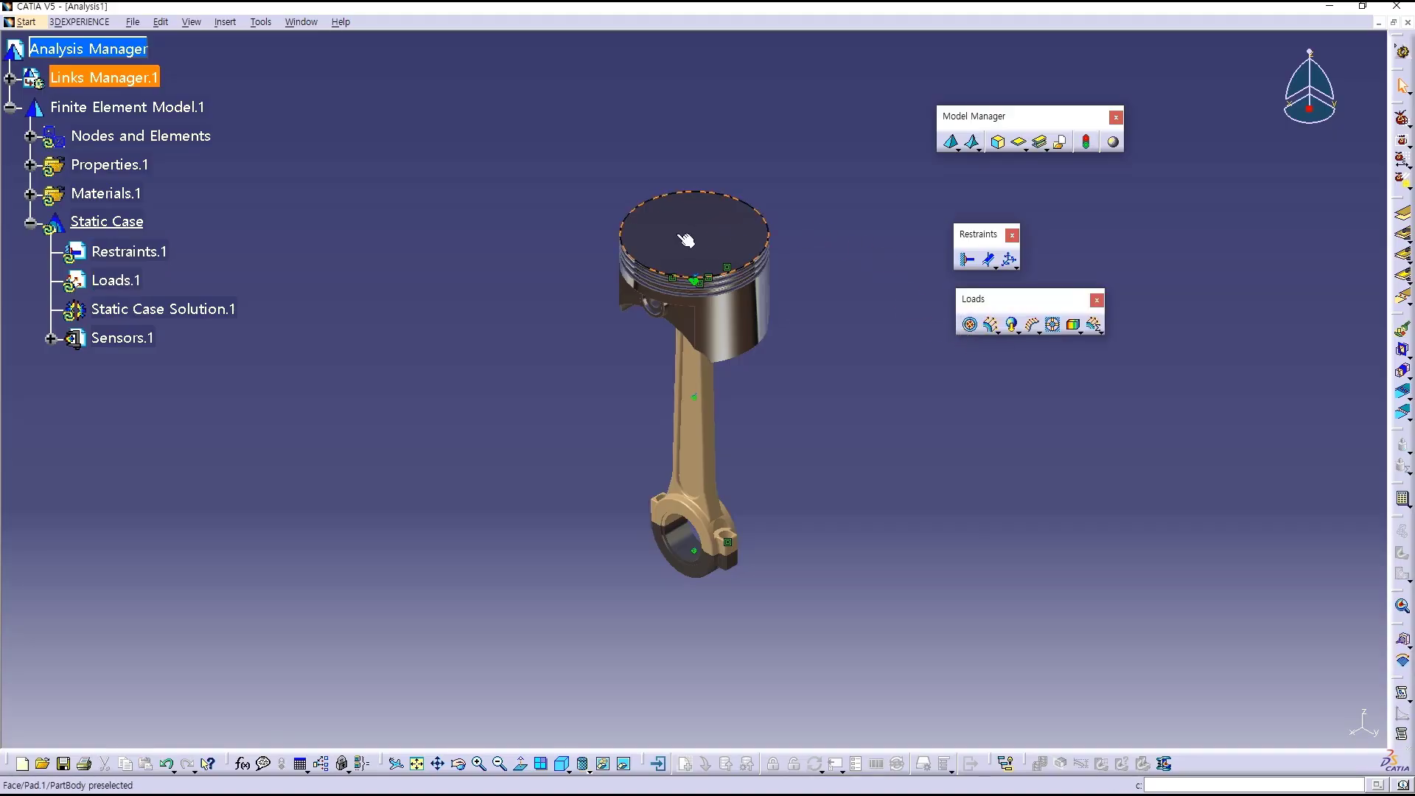
pyautogui.click(971, 326)
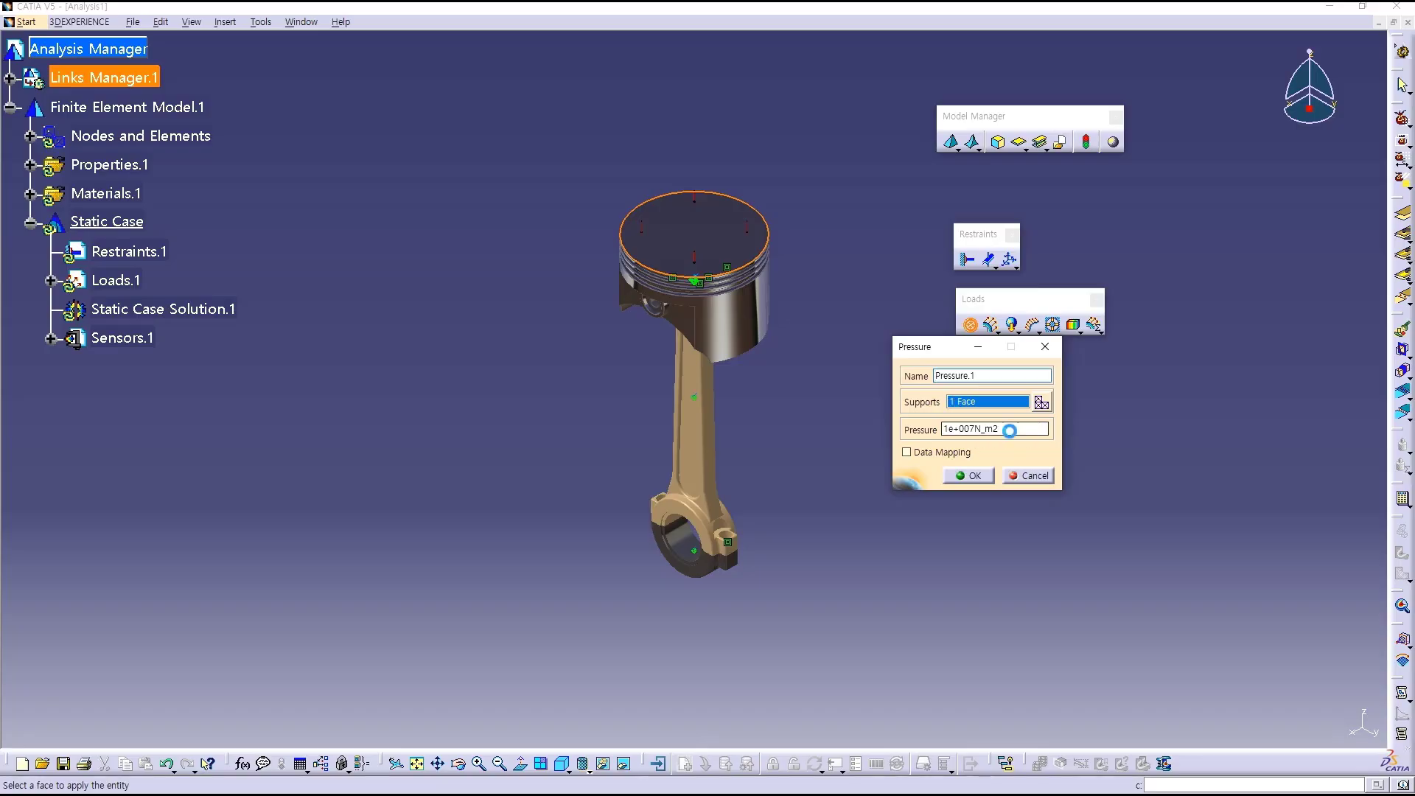
pyautogui.doubleClick(1010, 430)
pyautogui.write('10')
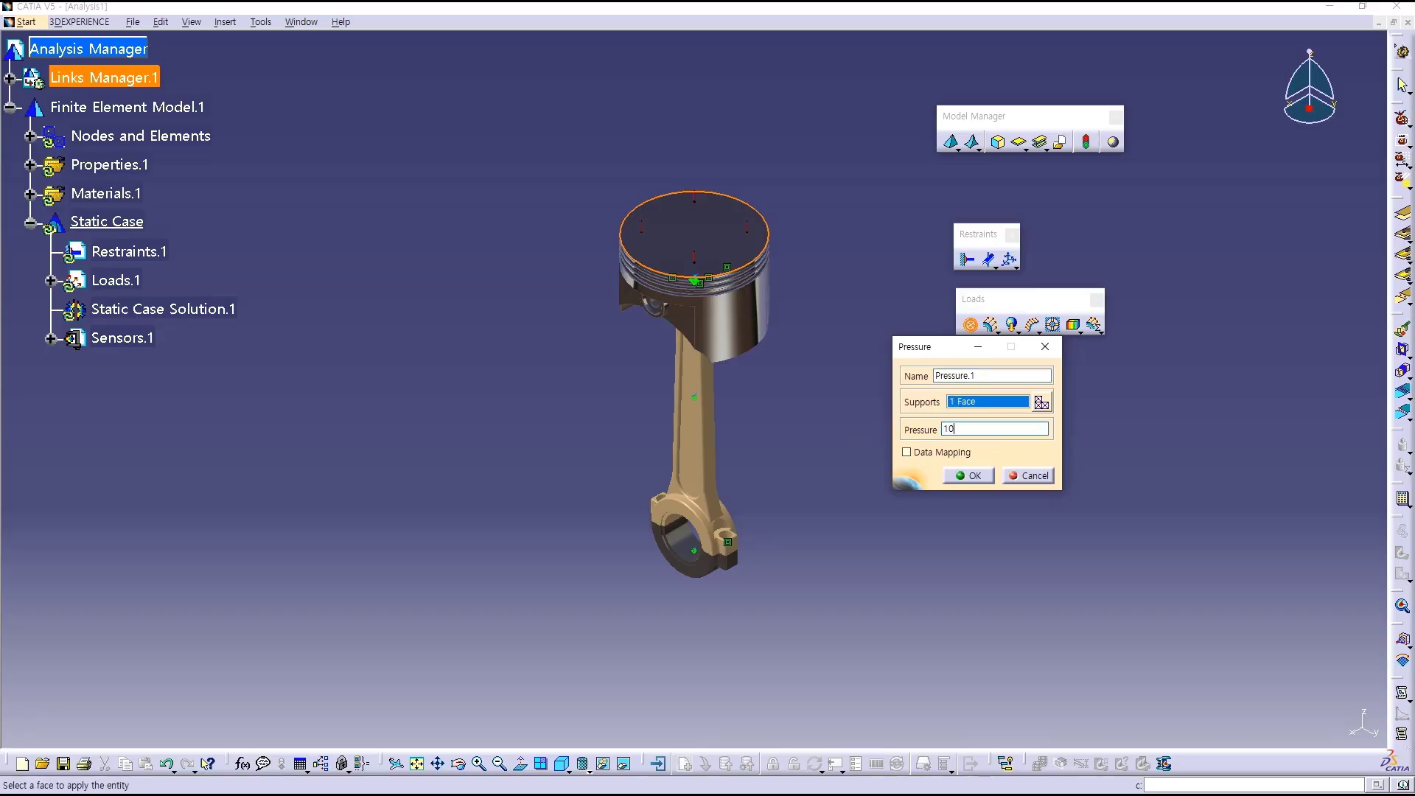
pyautogui.write('000000')
pyautogui.click(854, 474)
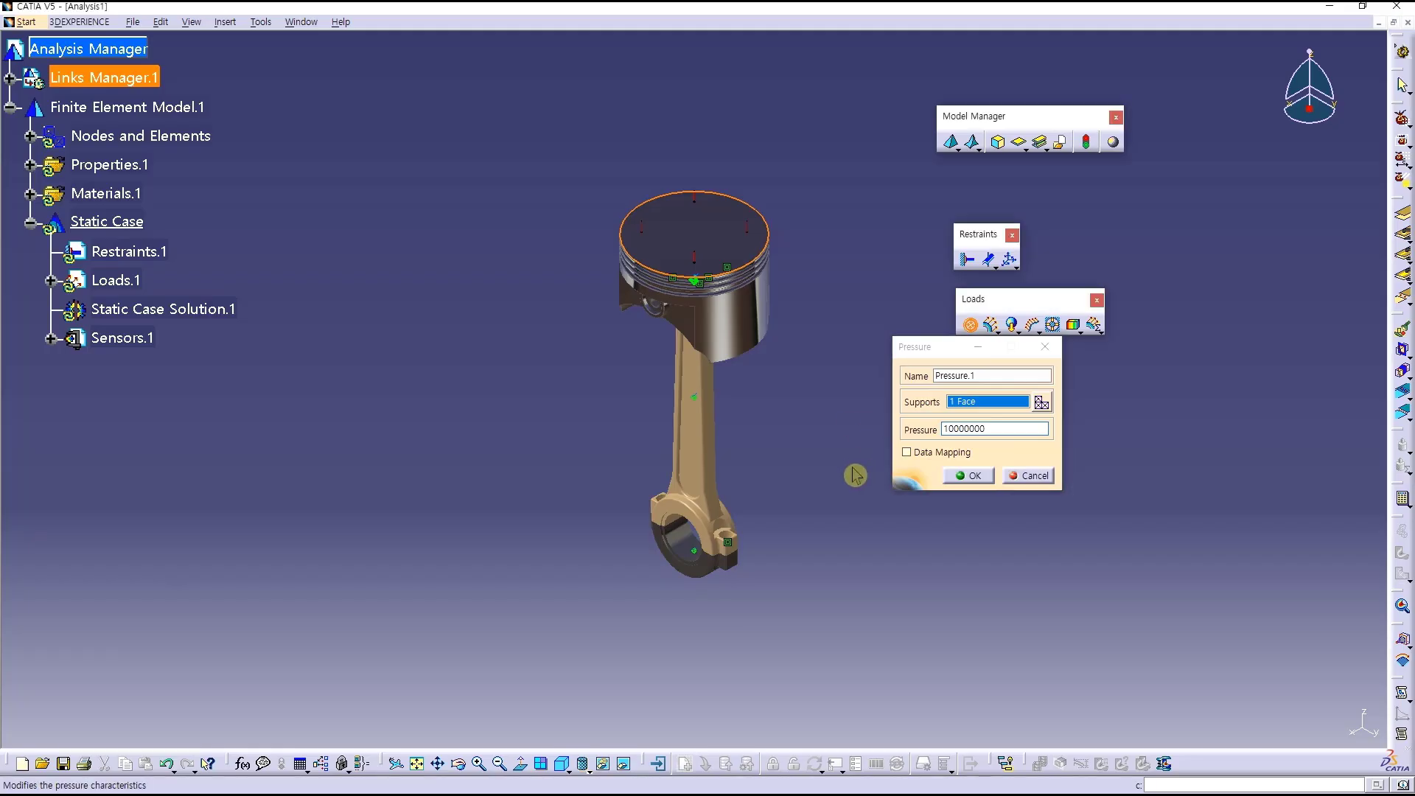
pyautogui.click(975, 476)
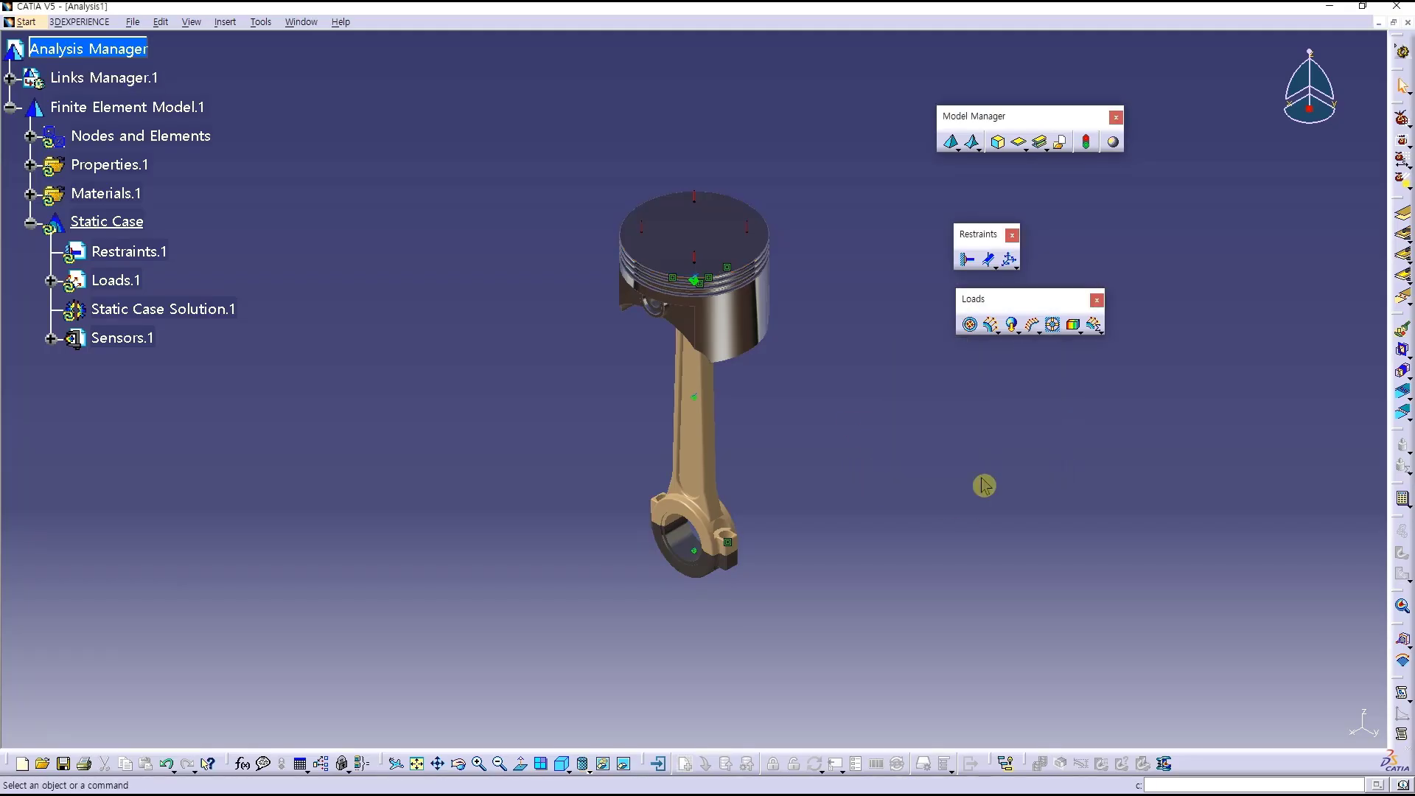
# - Clamp the two inner faces of the connecting rod's large bore, one on each rod half
pyautogui.moveTo(759, 601); pyautogui.dragTo(821, 297, button='middle')
pyautogui.middleClick(797, 378)
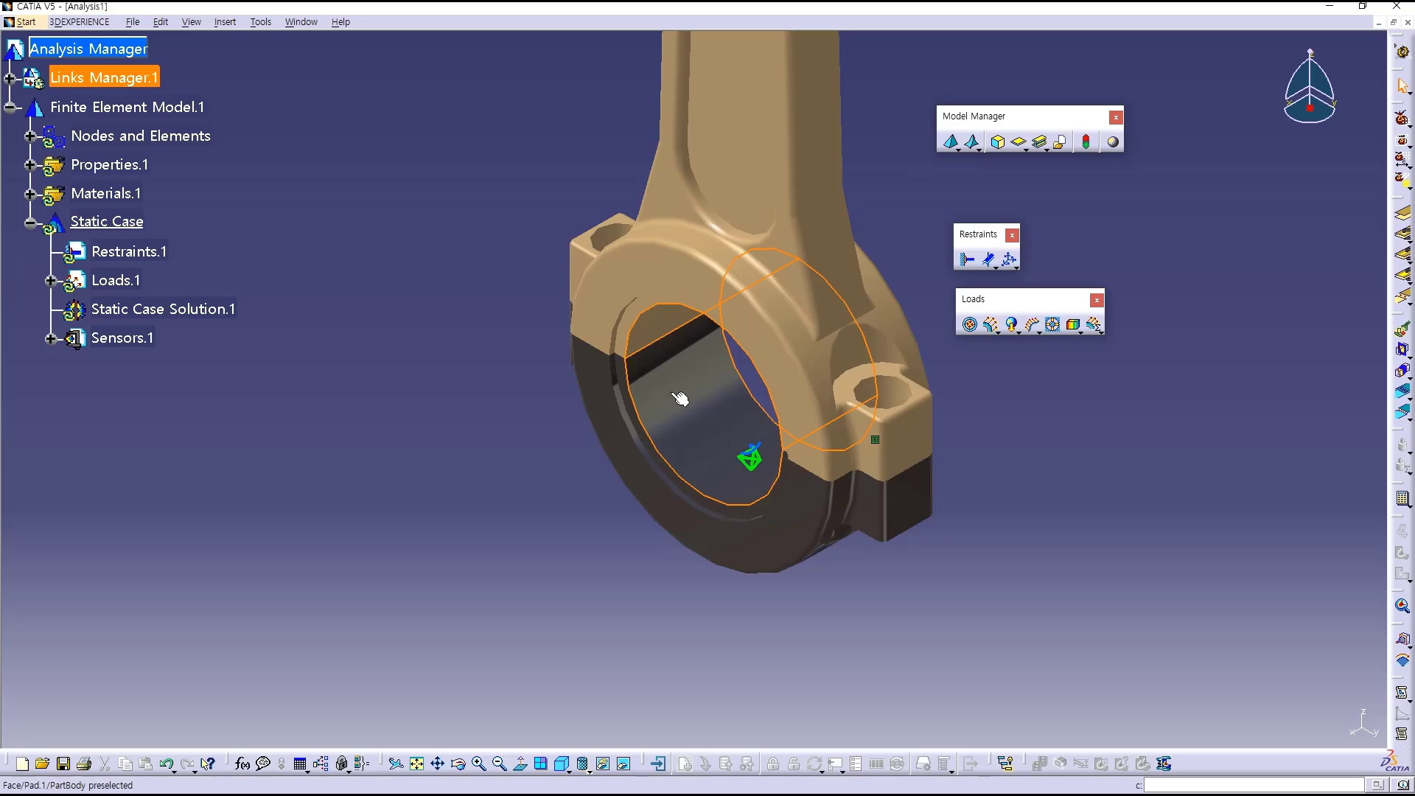
pyautogui.click(966, 259)
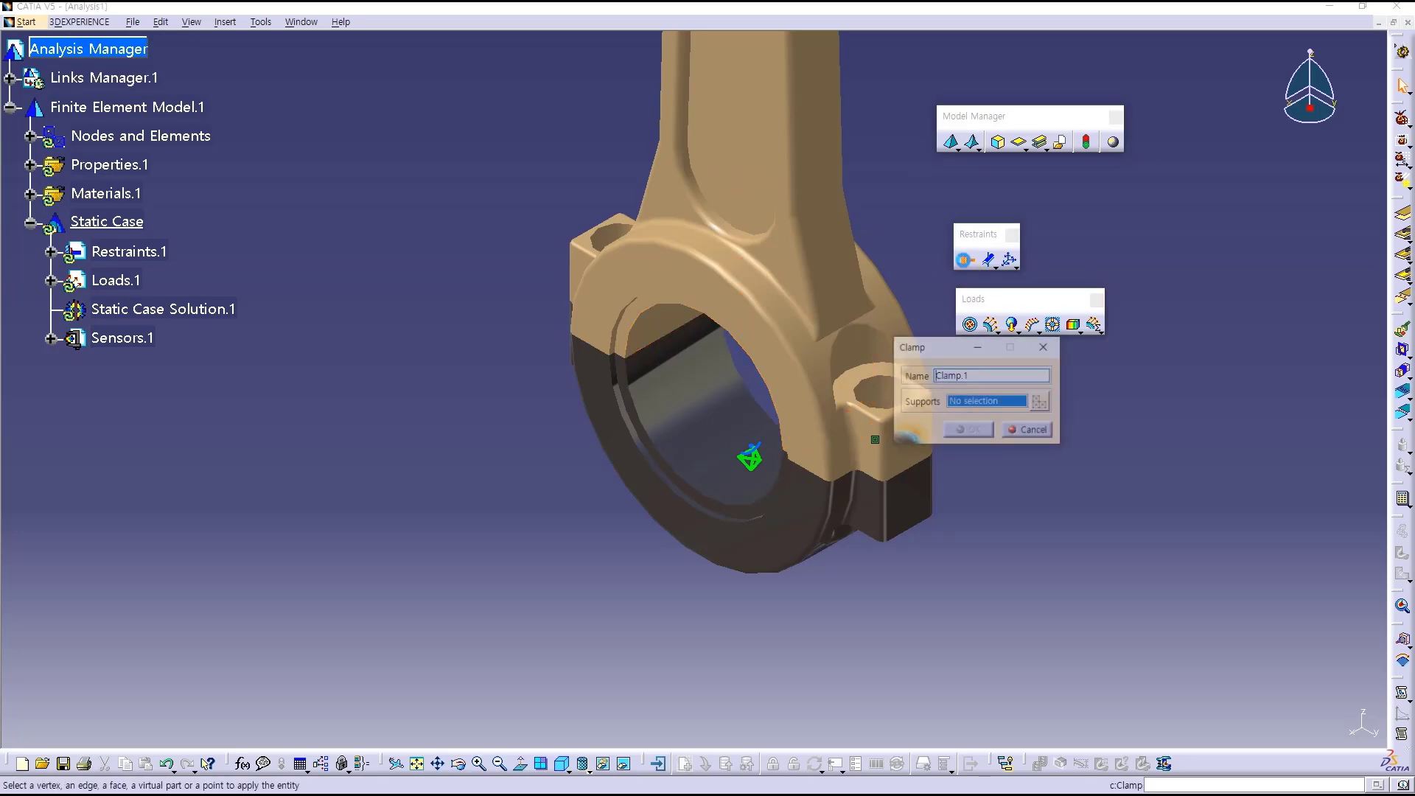
pyautogui.click(773, 417)
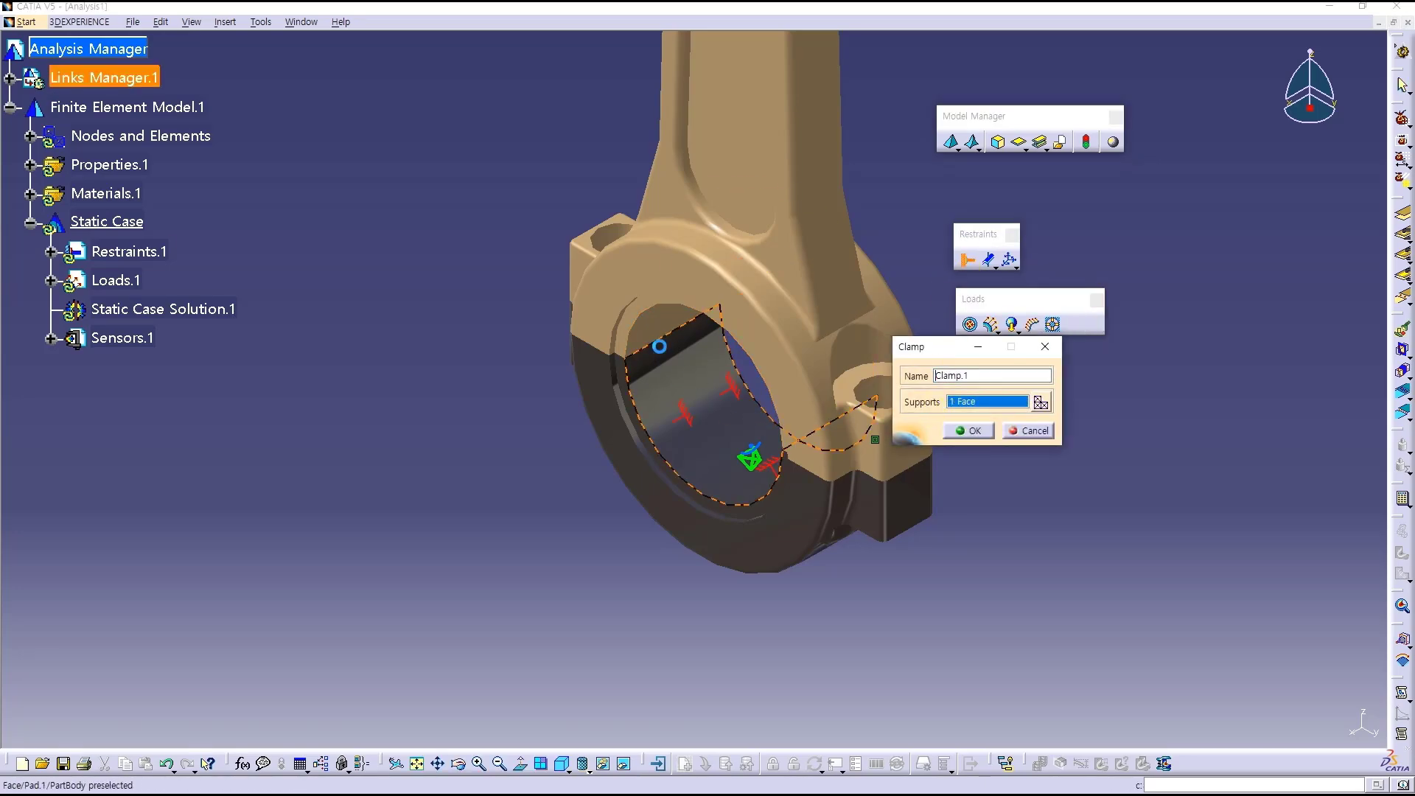
pyautogui.click(655, 330)
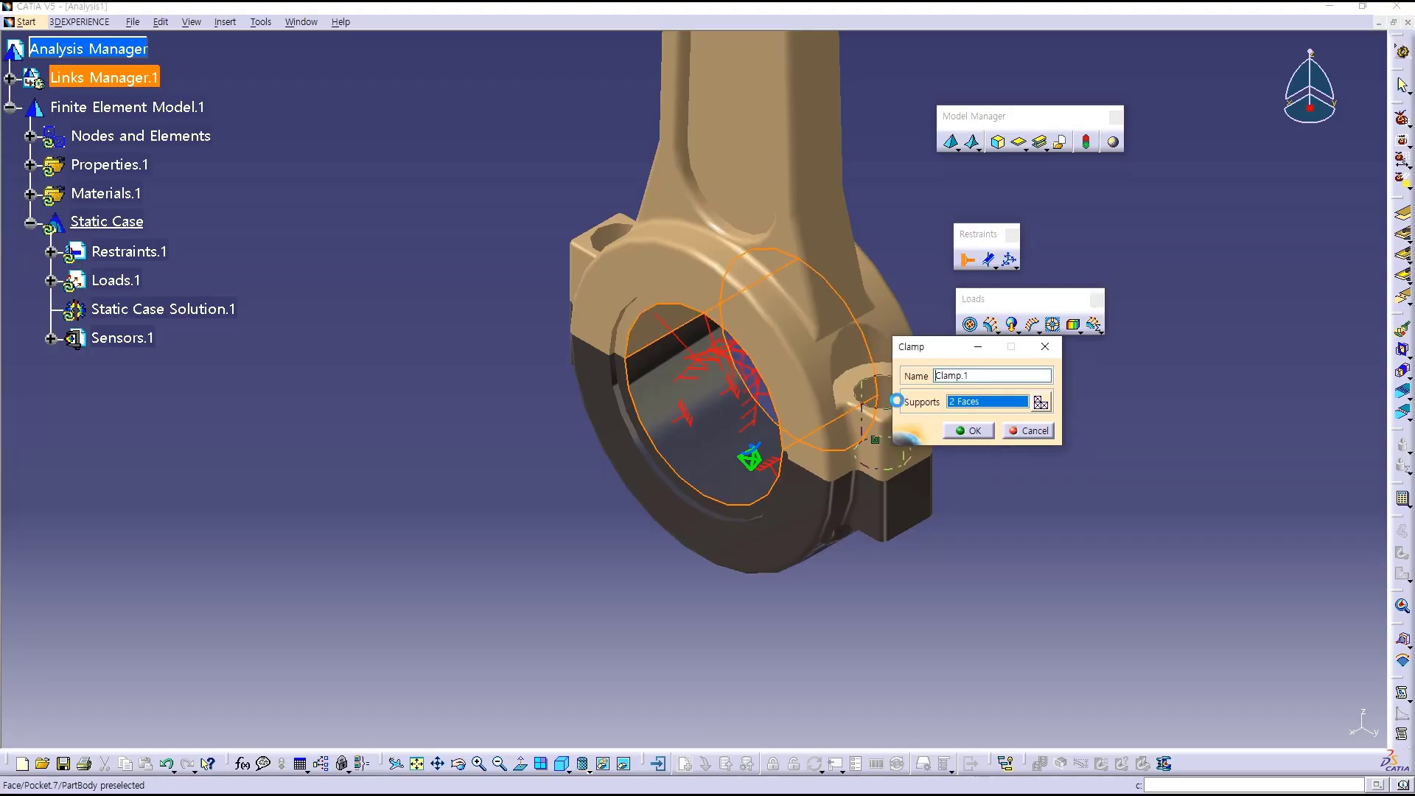
pyautogui.click(968, 431)
# - Expand Restraints.1 and Loads.1 under the Static Case to review the defined clamp and pressure
pyautogui.moveTo(910, 266); pyautogui.dragTo(843, 428, button='middle')
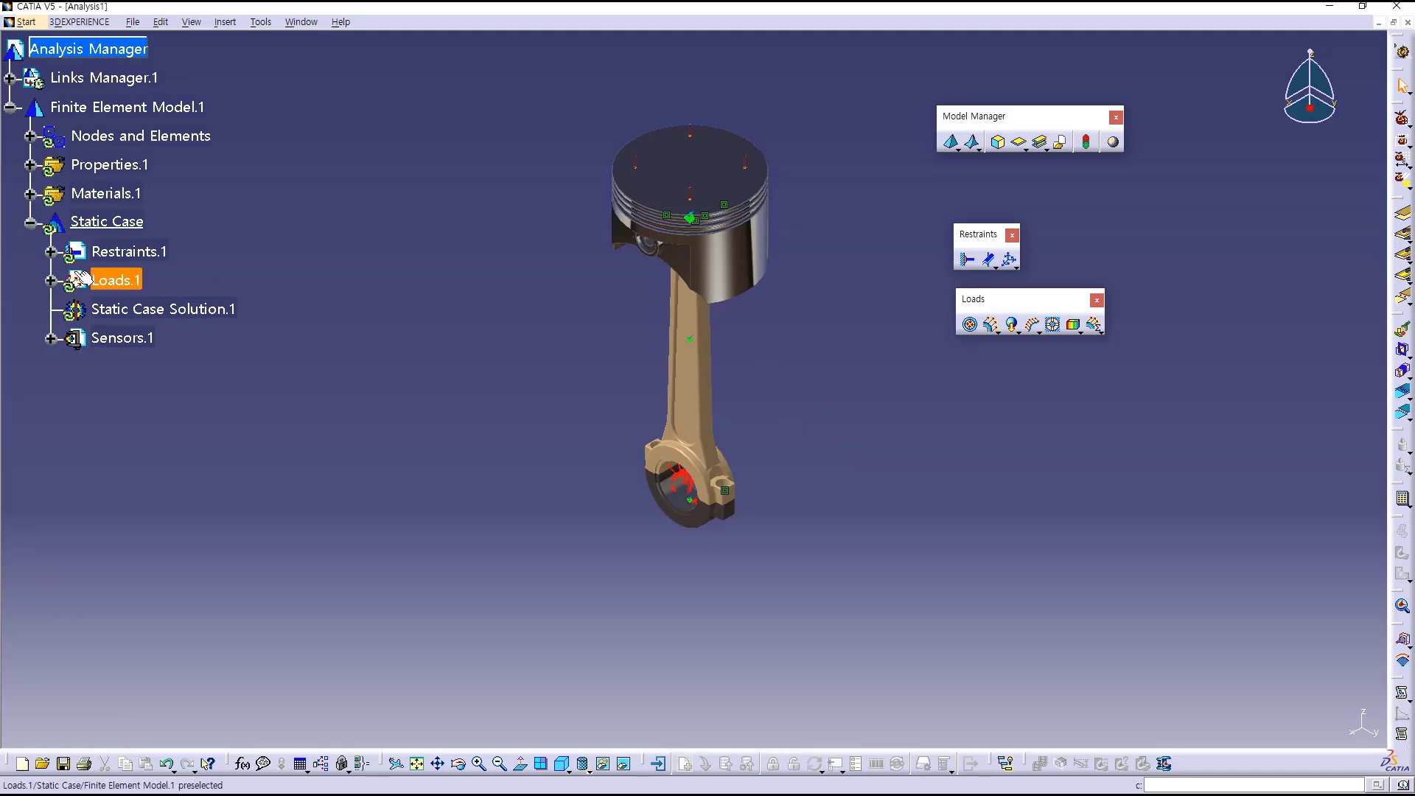
pyautogui.click(50, 252)
pyautogui.click(50, 309)
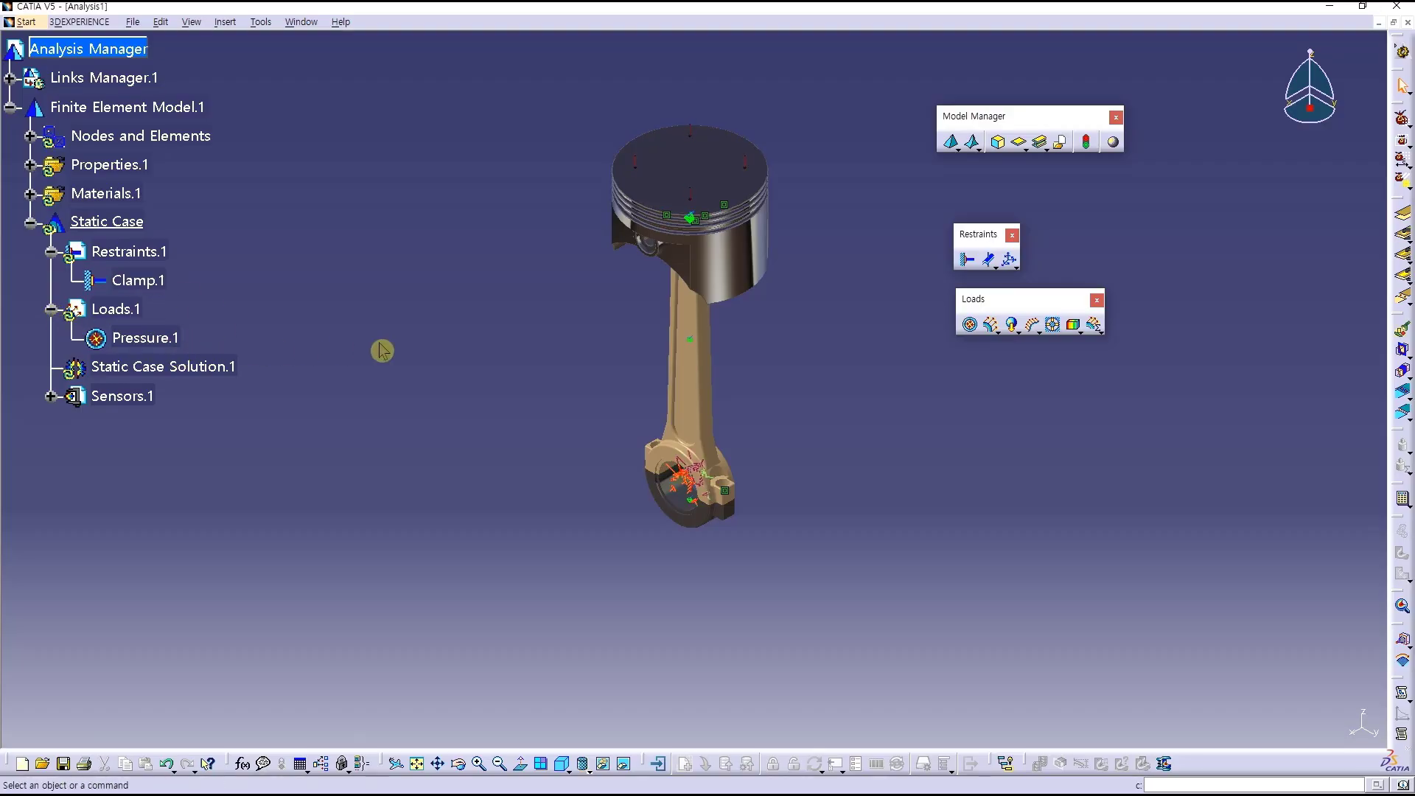
pyautogui.moveTo(854, 516); pyautogui.dragTo(856, 547)
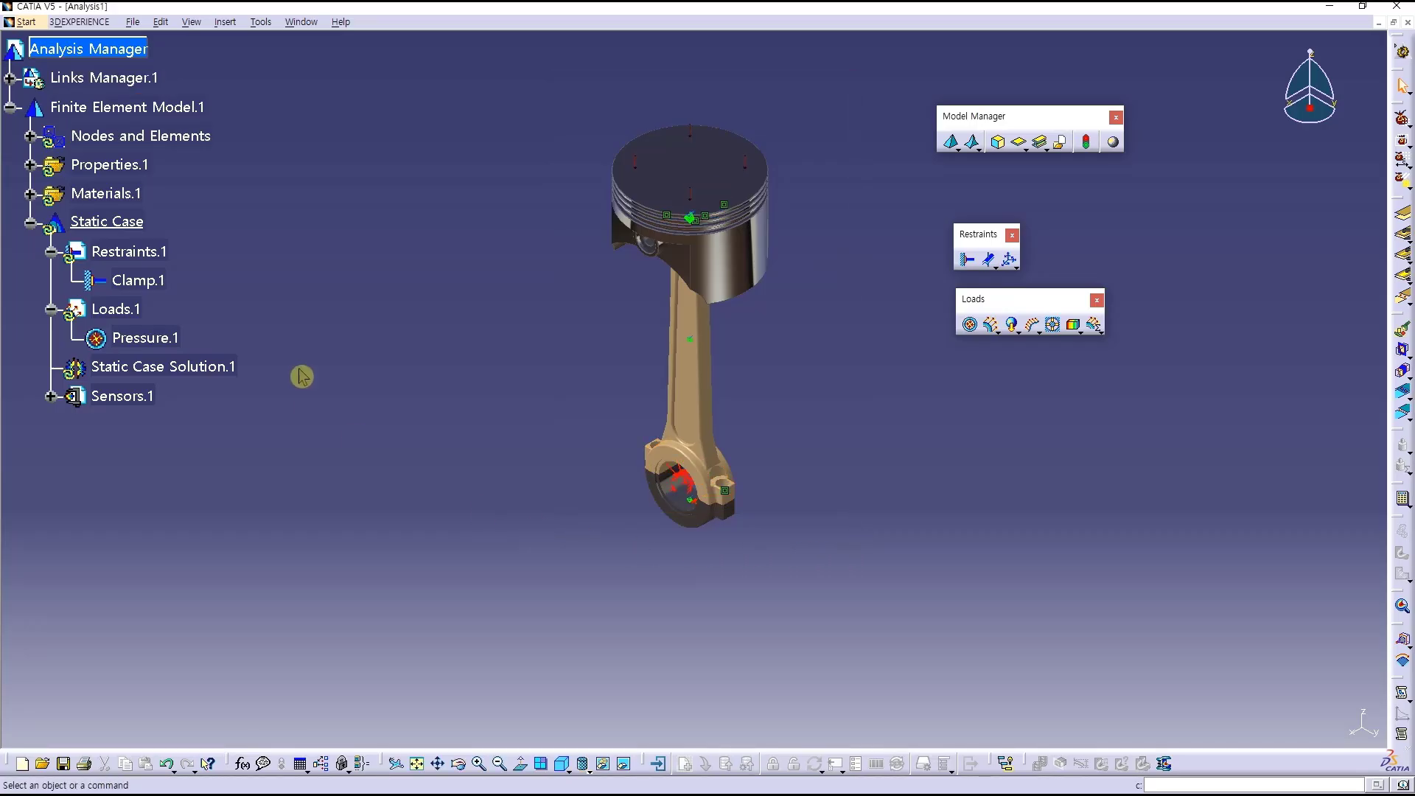
# - Expand the linked product's Constraints in Links Manager.1, collapsing its part branches, and highlight Surface contact.12 through Surface contact.15
pyautogui.click(10, 109)
pyautogui.click(10, 77)
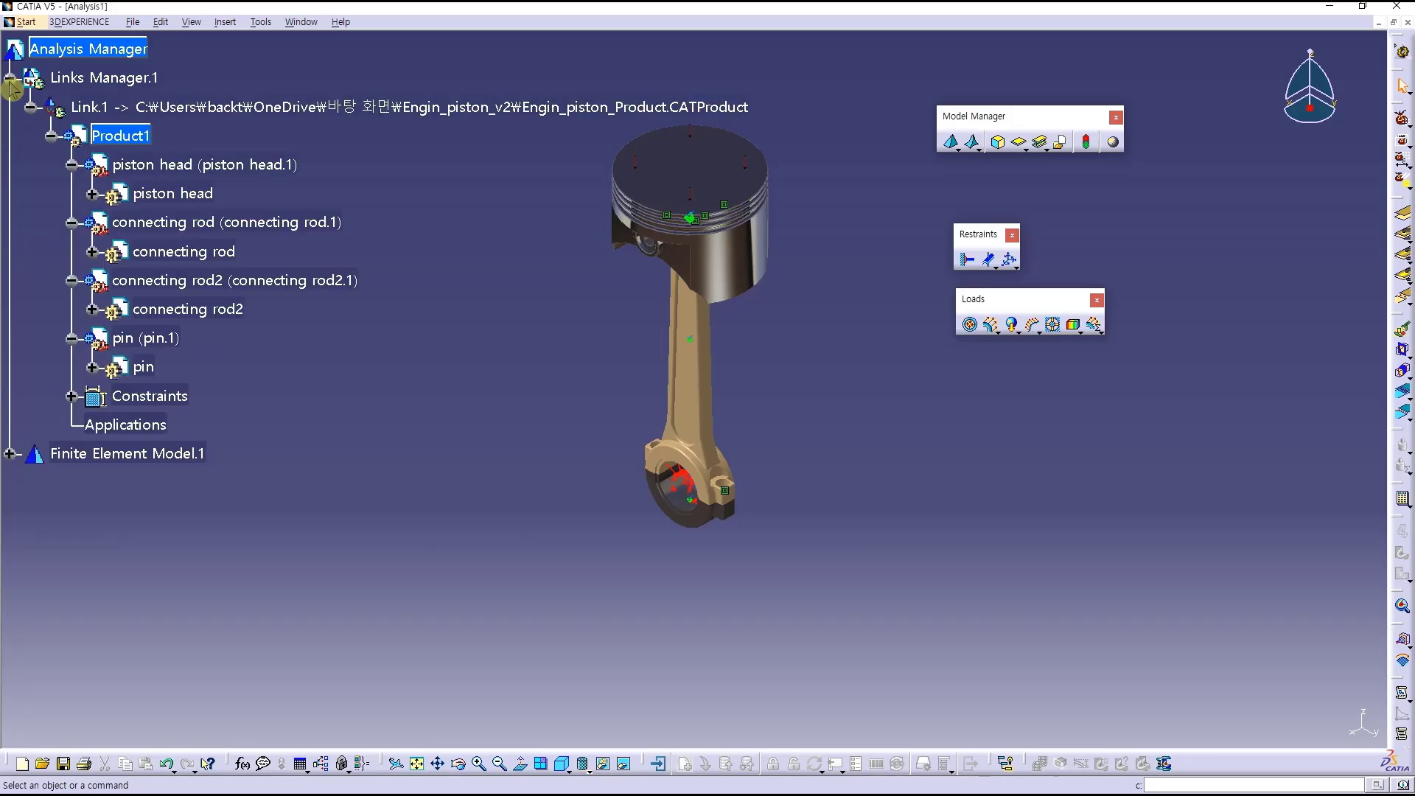
pyautogui.click(70, 163)
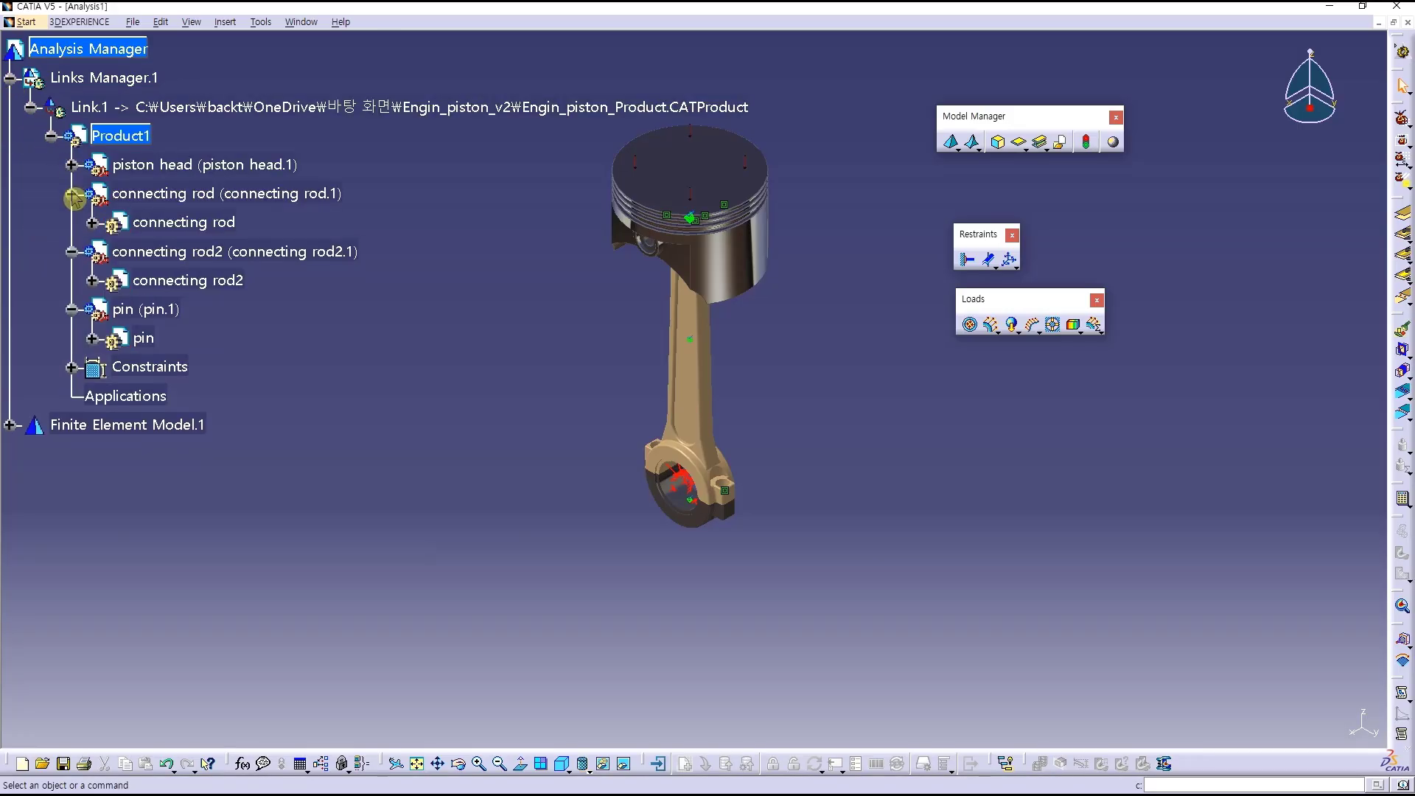
pyautogui.click(72, 194)
pyautogui.click(72, 223)
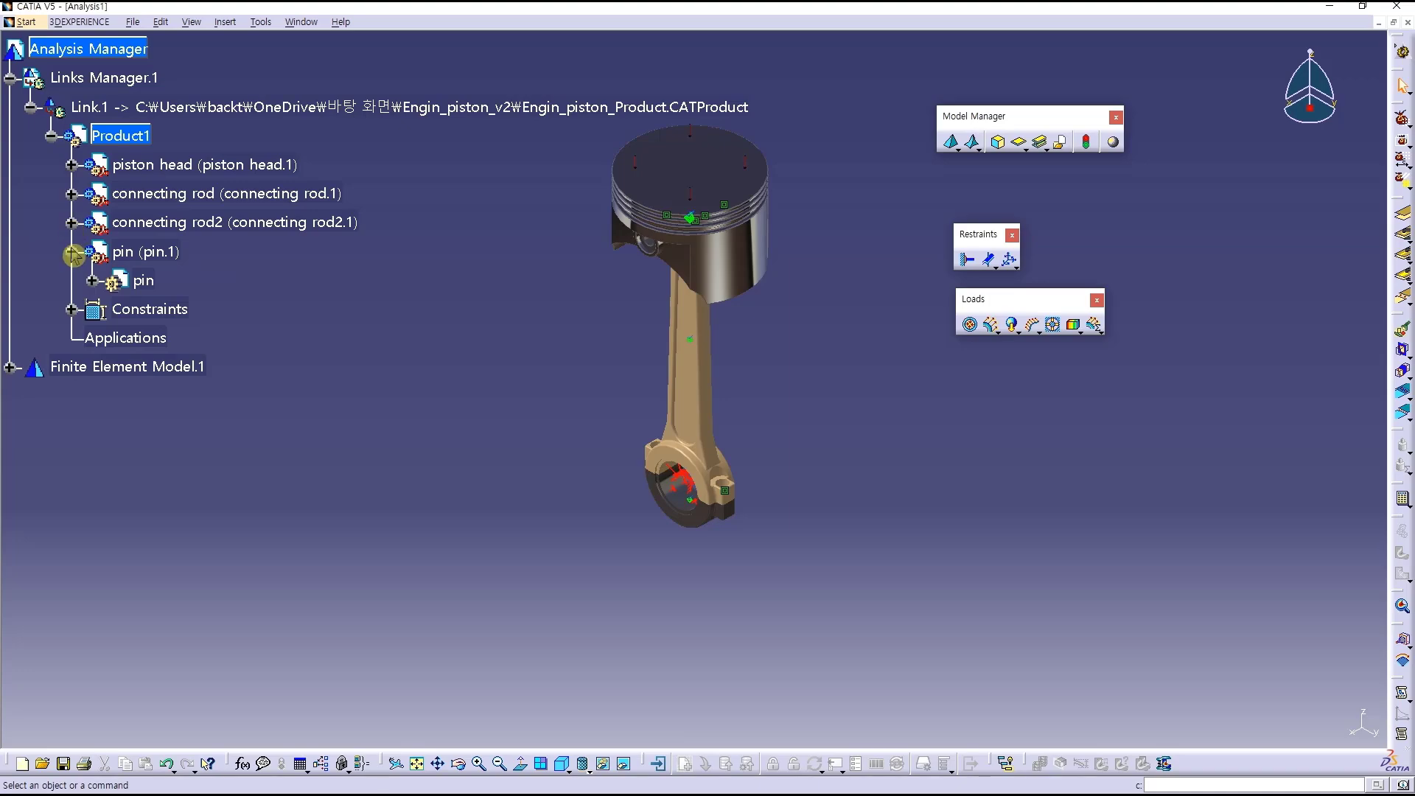
pyautogui.click(71, 251)
pyautogui.click(79, 283)
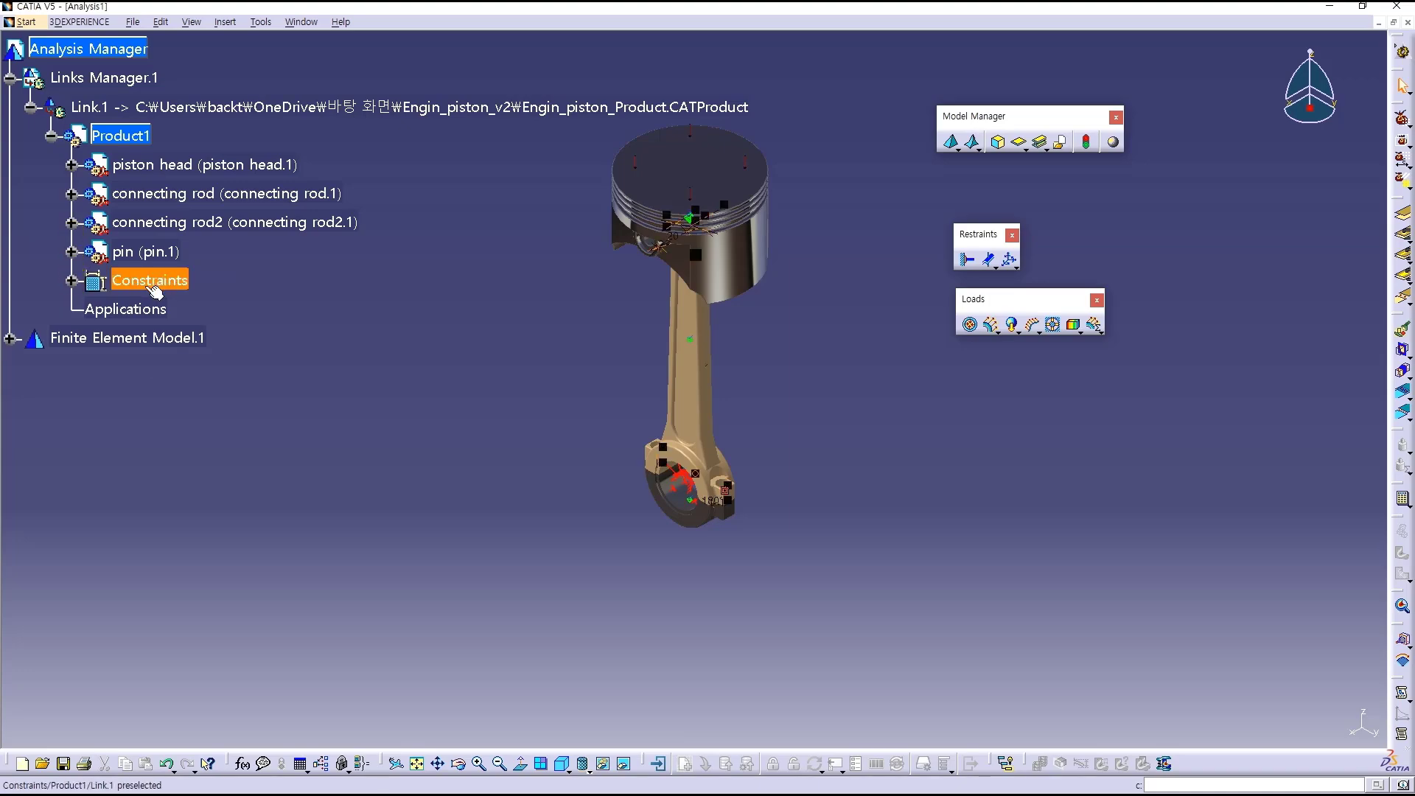
pyautogui.click(71, 280)
pyautogui.scroll(-2, 319, 366)
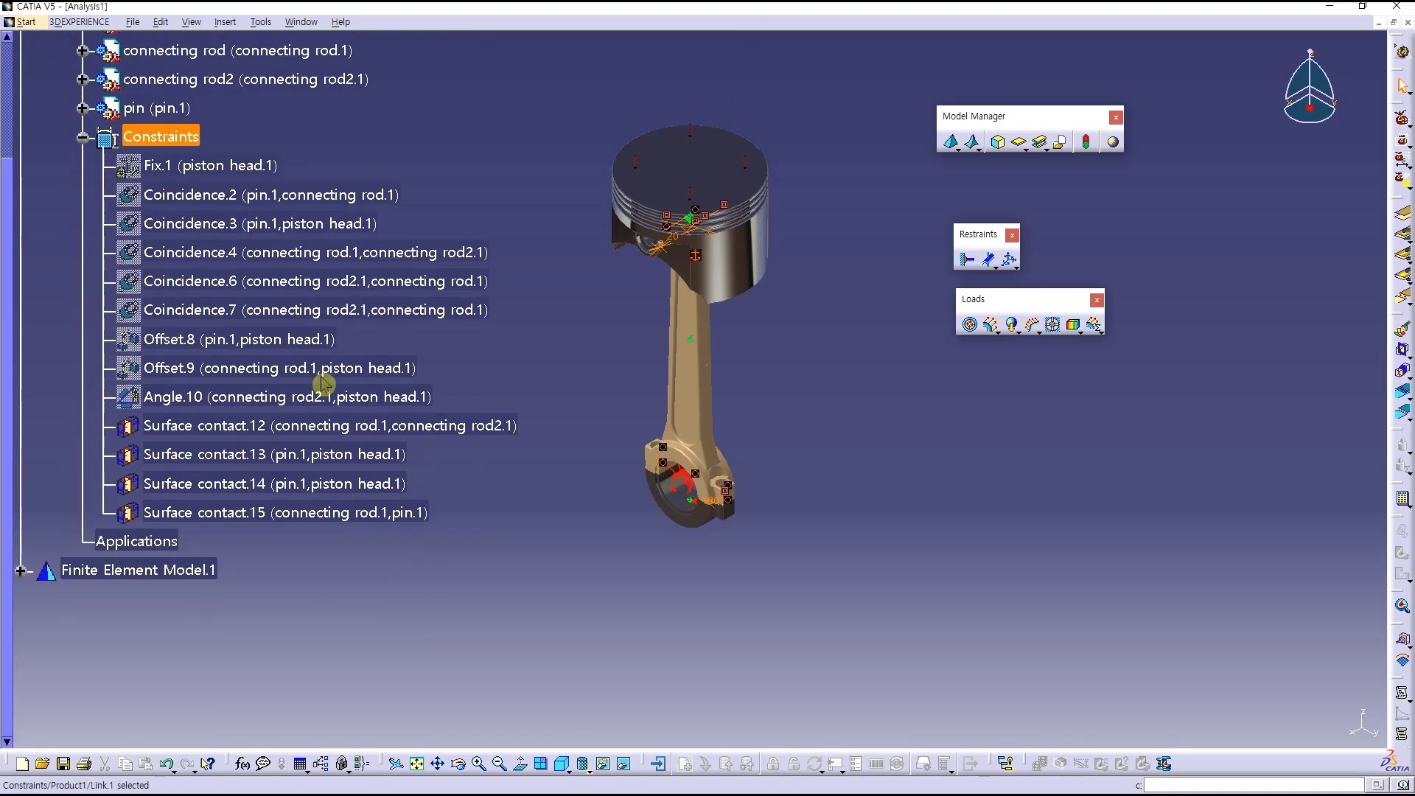
pyautogui.click(332, 425)
pyautogui.keyDown('shift'); pyautogui.click(308, 514); pyautogui.keyUp('shift')
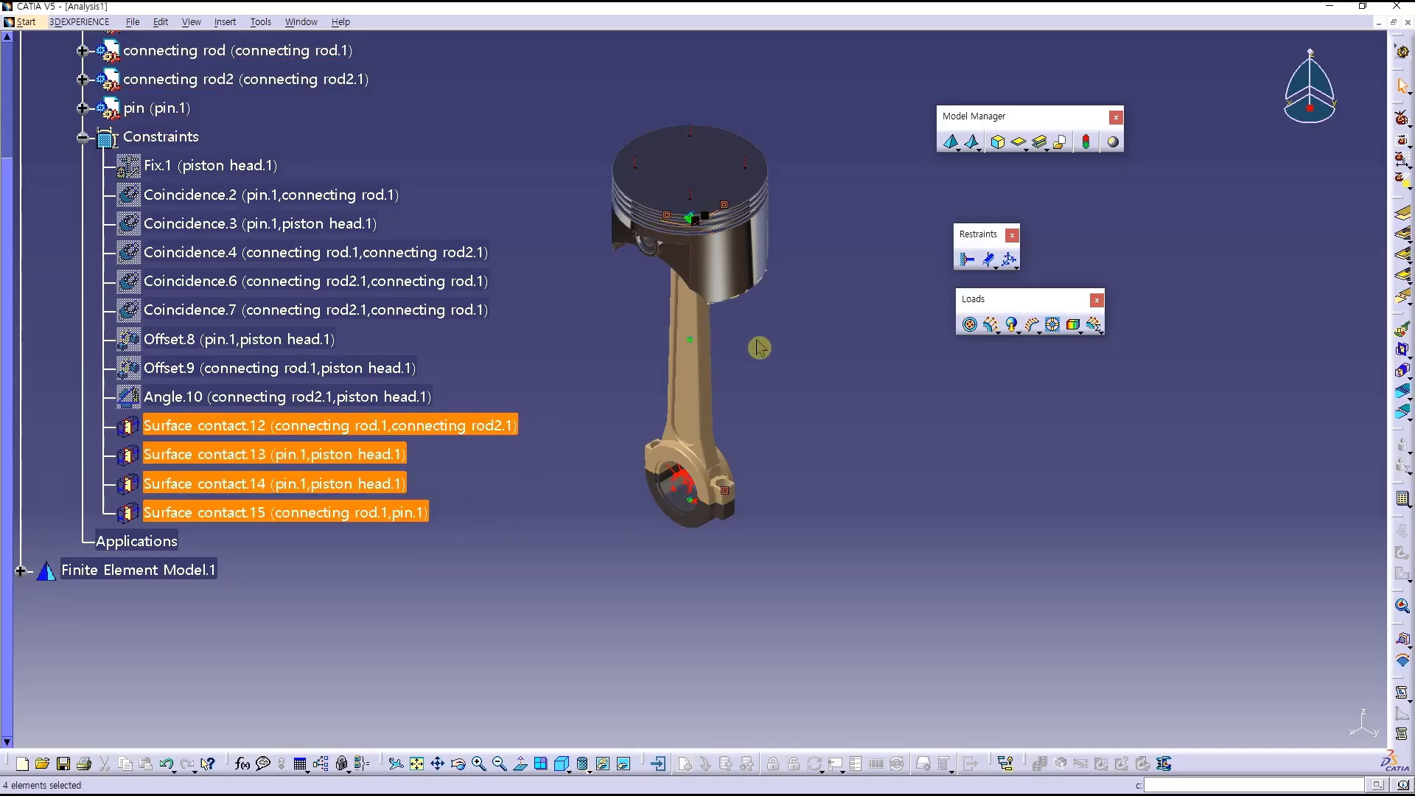
# - Clear the constraint selection and float the Connection Properties toolbar below the Loads toolbar
pyautogui.moveTo(767, 353); pyautogui.dragTo(827, 315, button='middle')
pyautogui.click(827, 315)
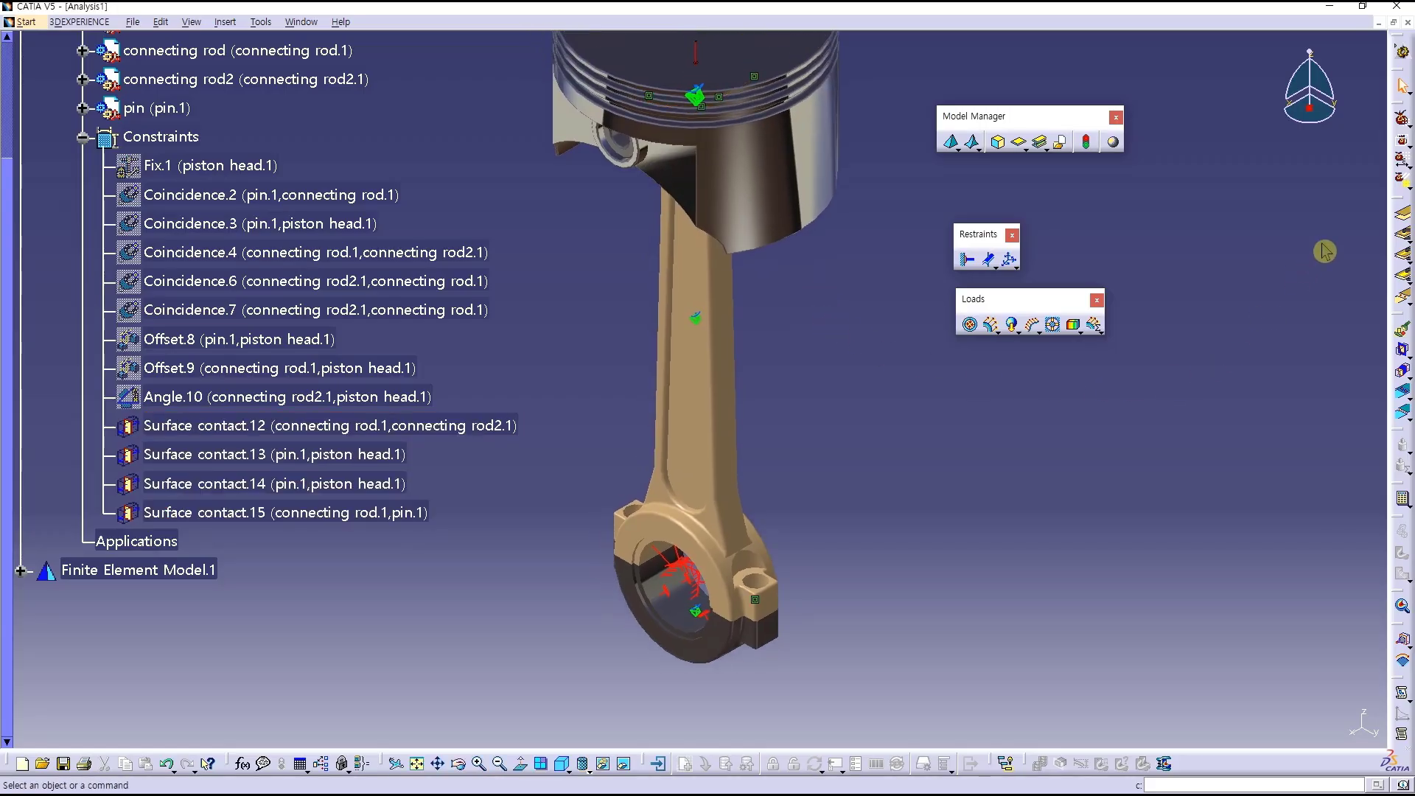
pyautogui.moveTo(1403, 315); pyautogui.dragTo(974, 418)
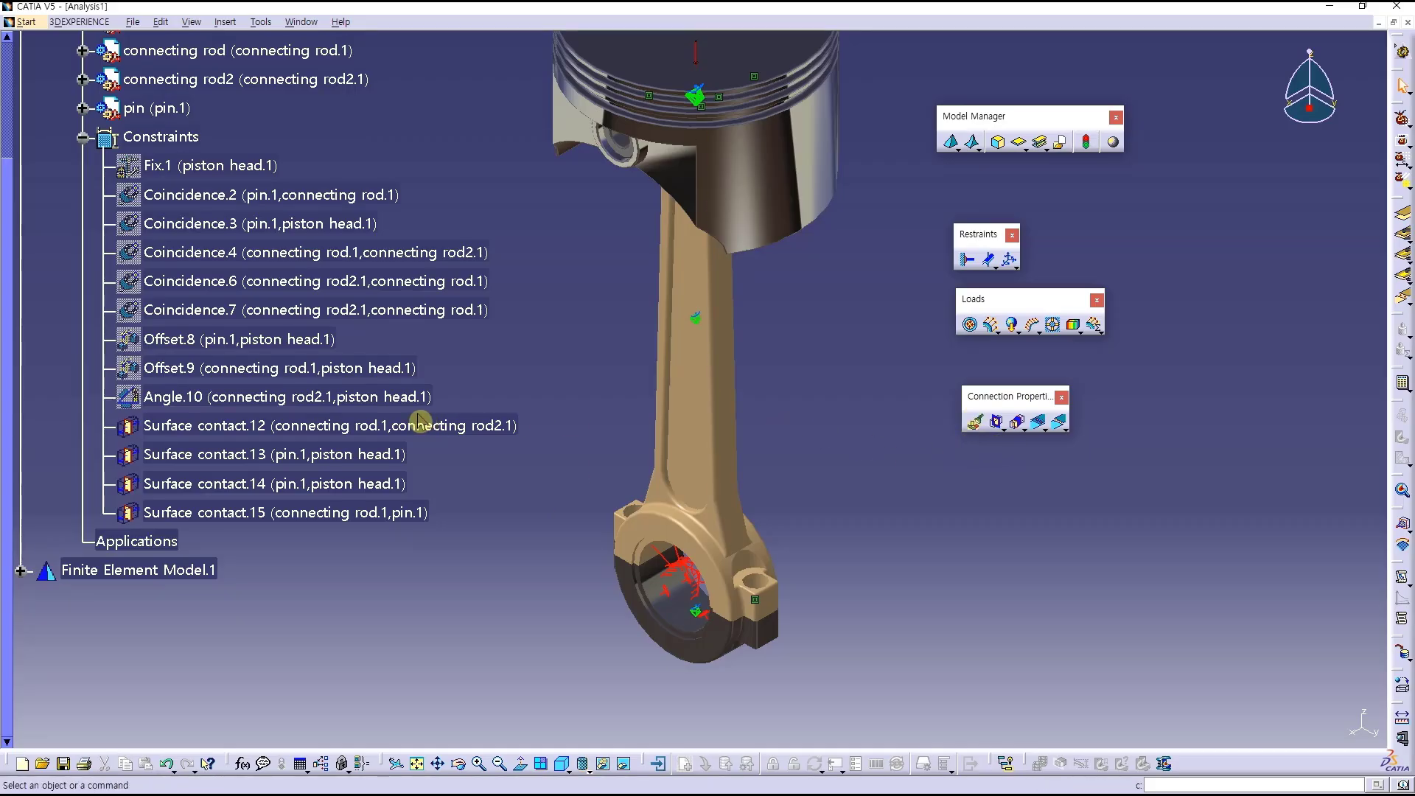
# - Create a contact connection property on Surface contact.13 (pin and piston head) with a 0 mm clearance and No sliding enabled
pyautogui.click(999, 430)
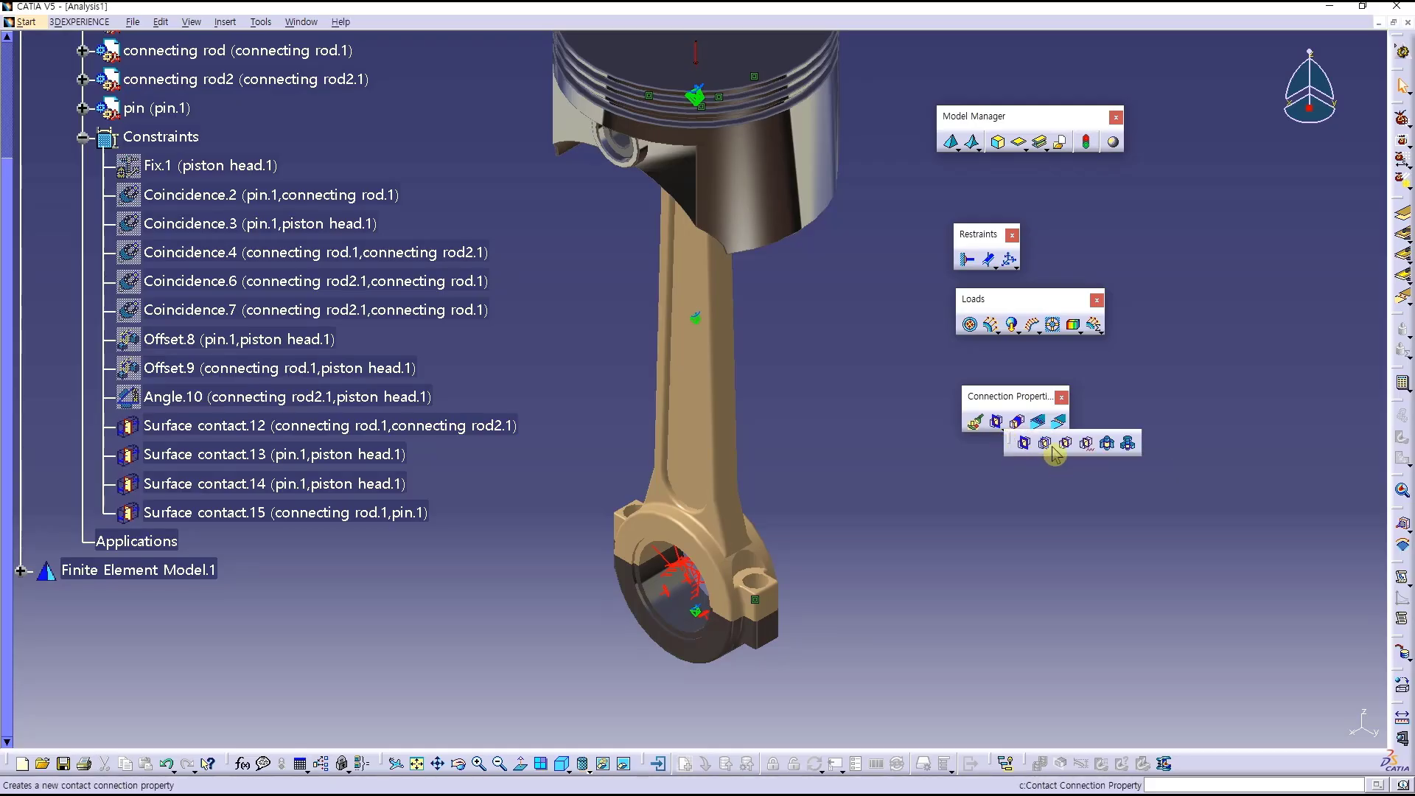
pyautogui.click(1047, 444)
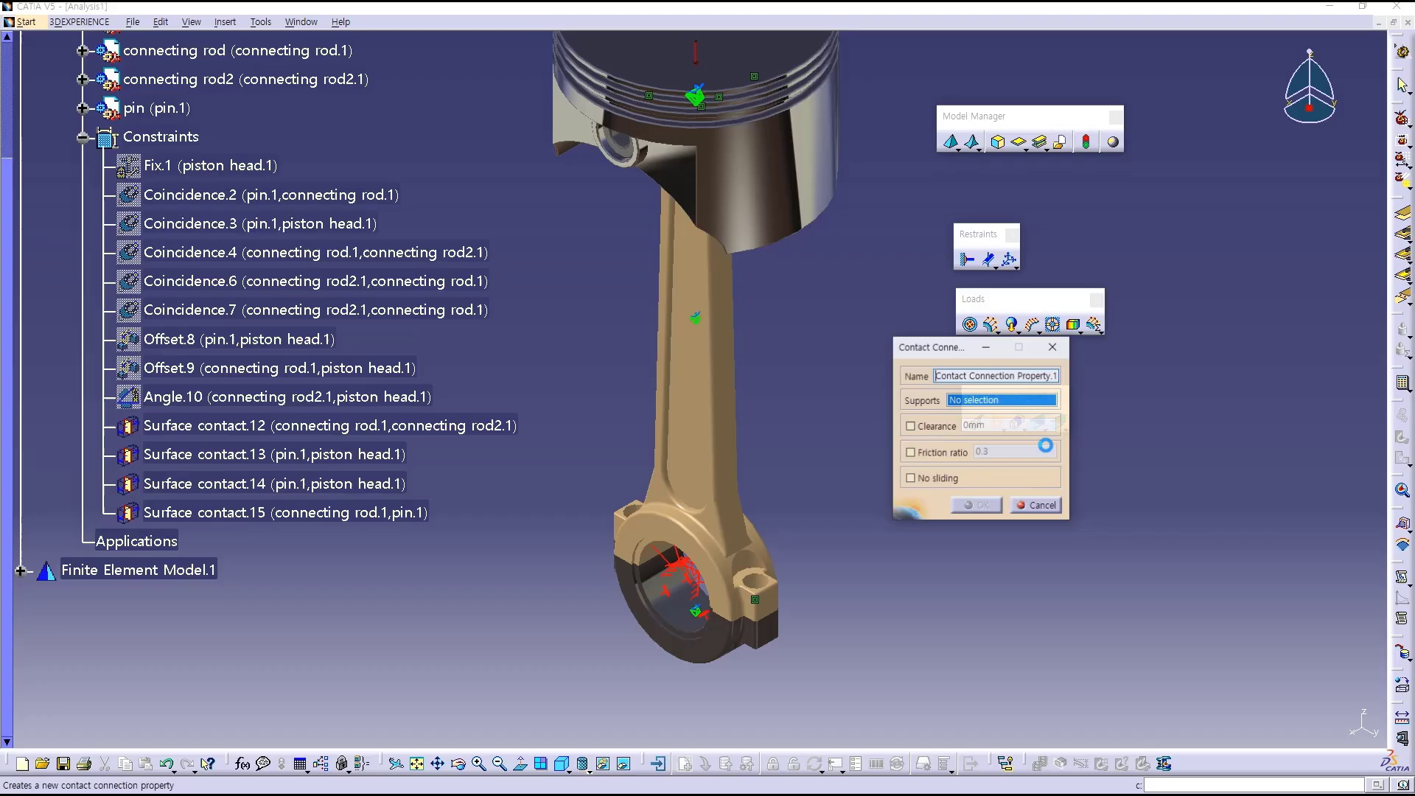
pyautogui.click(375, 453)
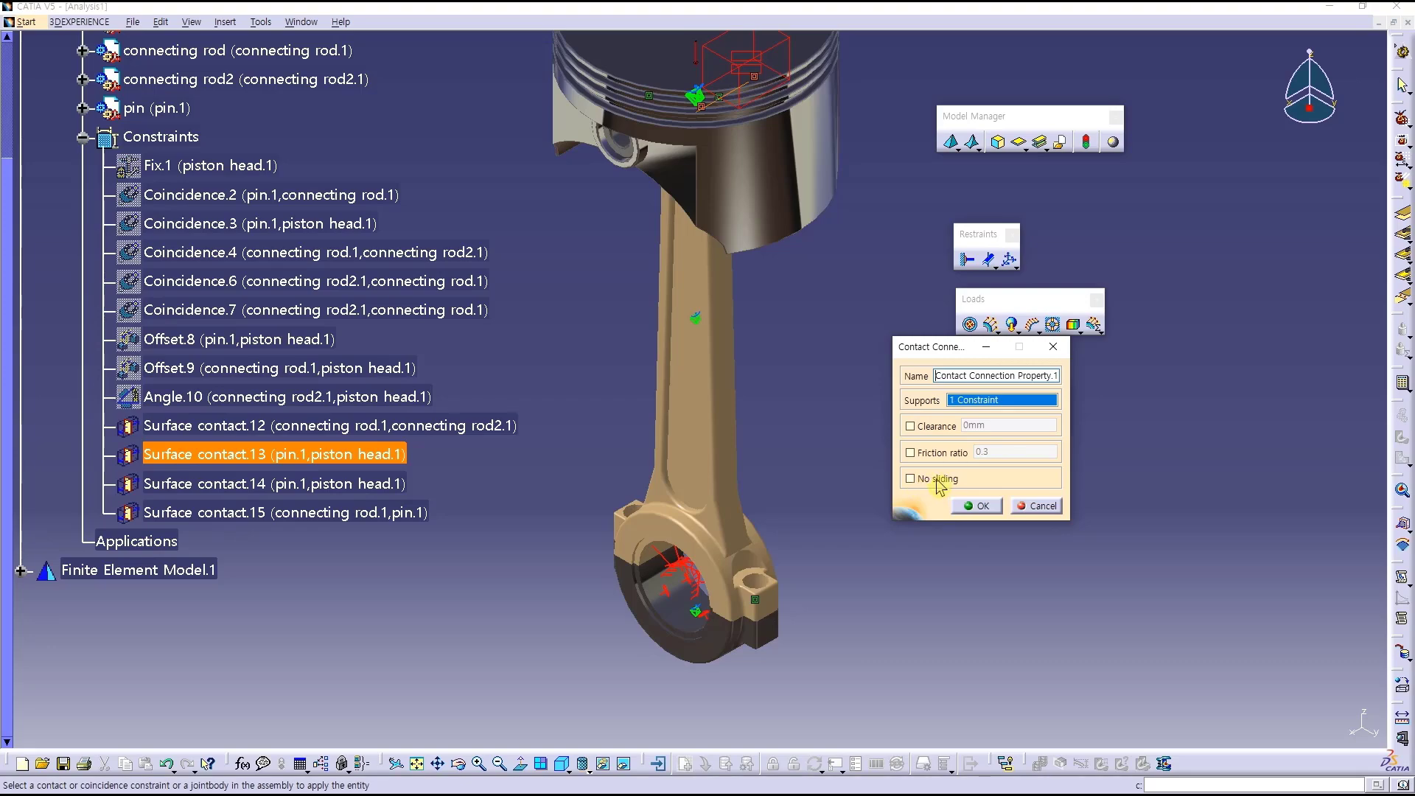
pyautogui.click(931, 426)
pyautogui.click(930, 479)
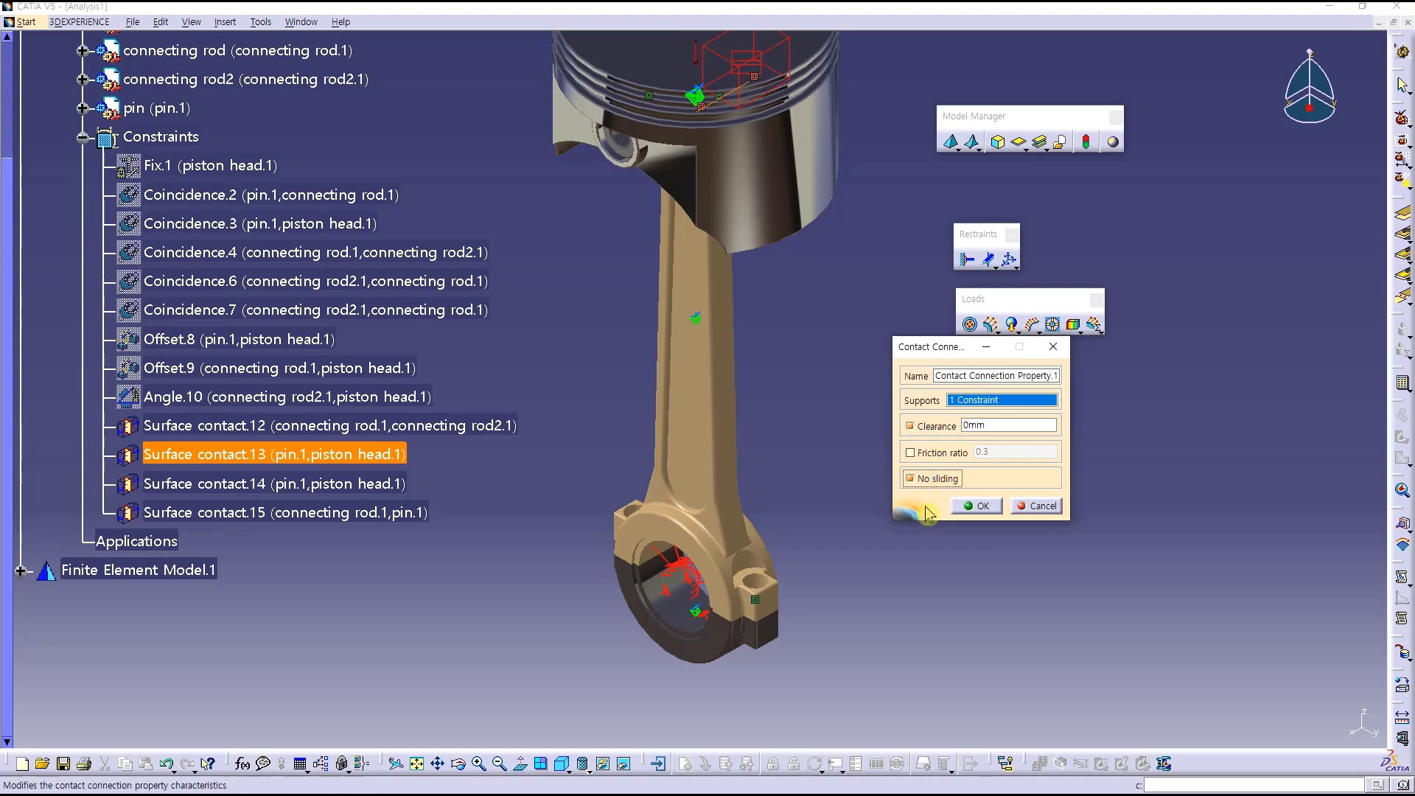
pyautogui.click(983, 507)
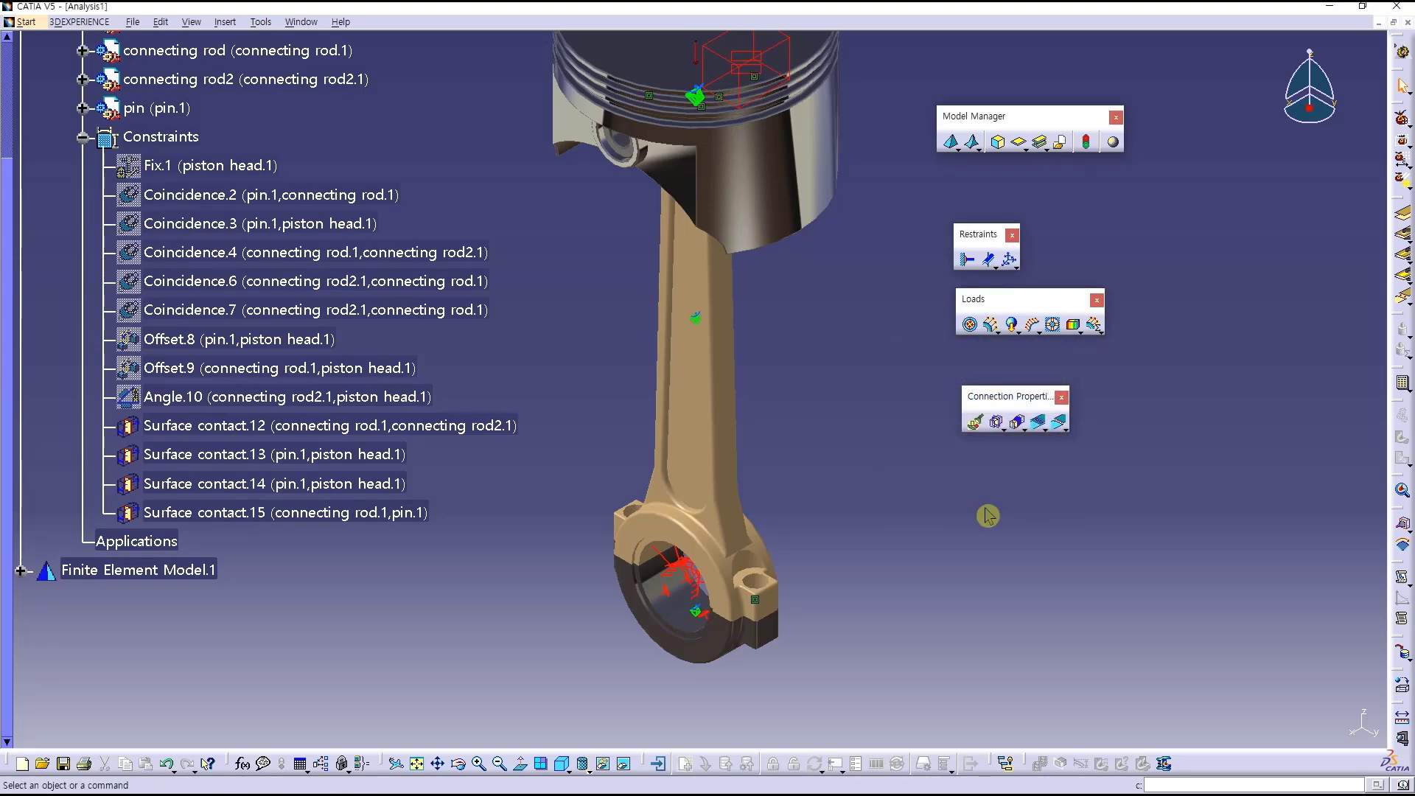
# - Create a contact connection property on Surface contact.14 between the pin and the piston head
pyautogui.click(996, 423)
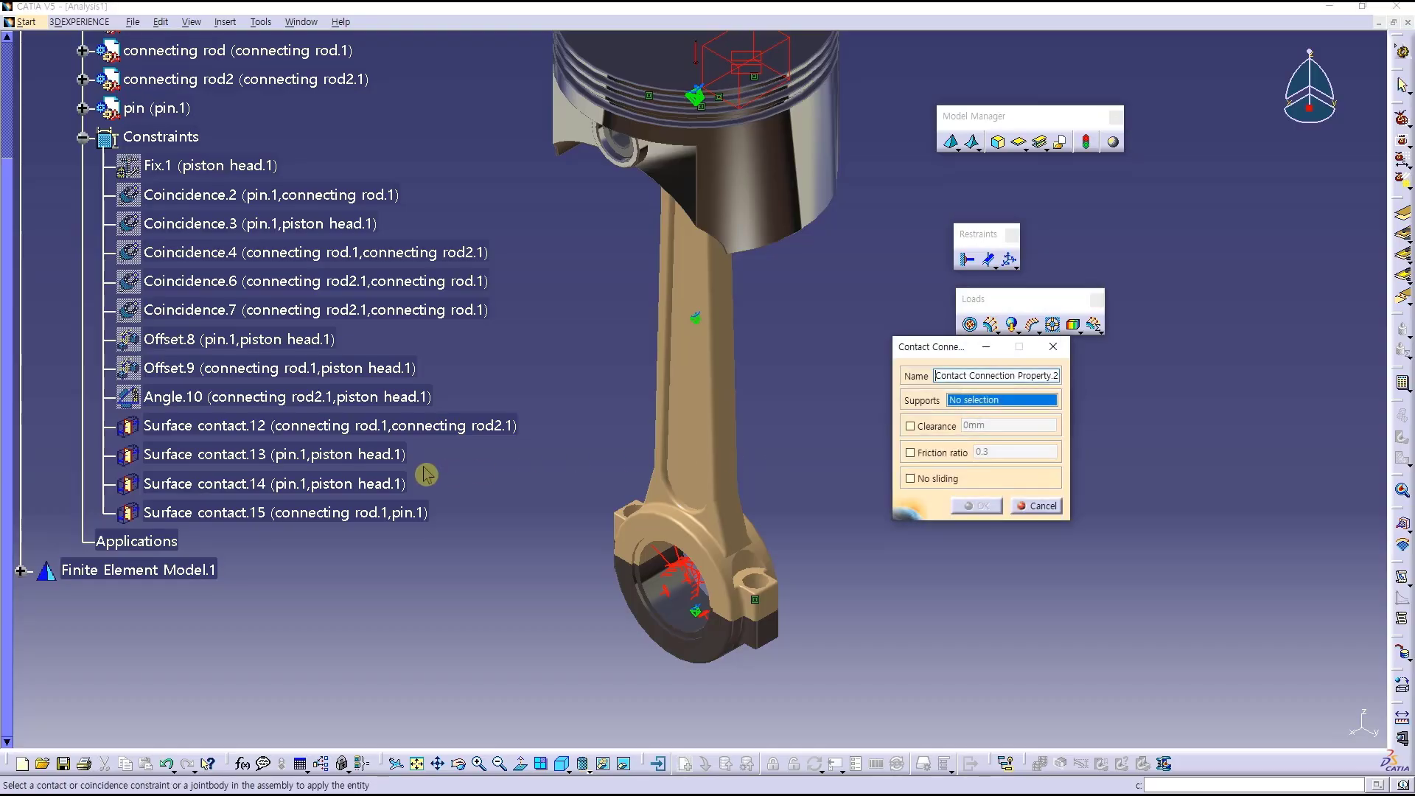
pyautogui.click(355, 482)
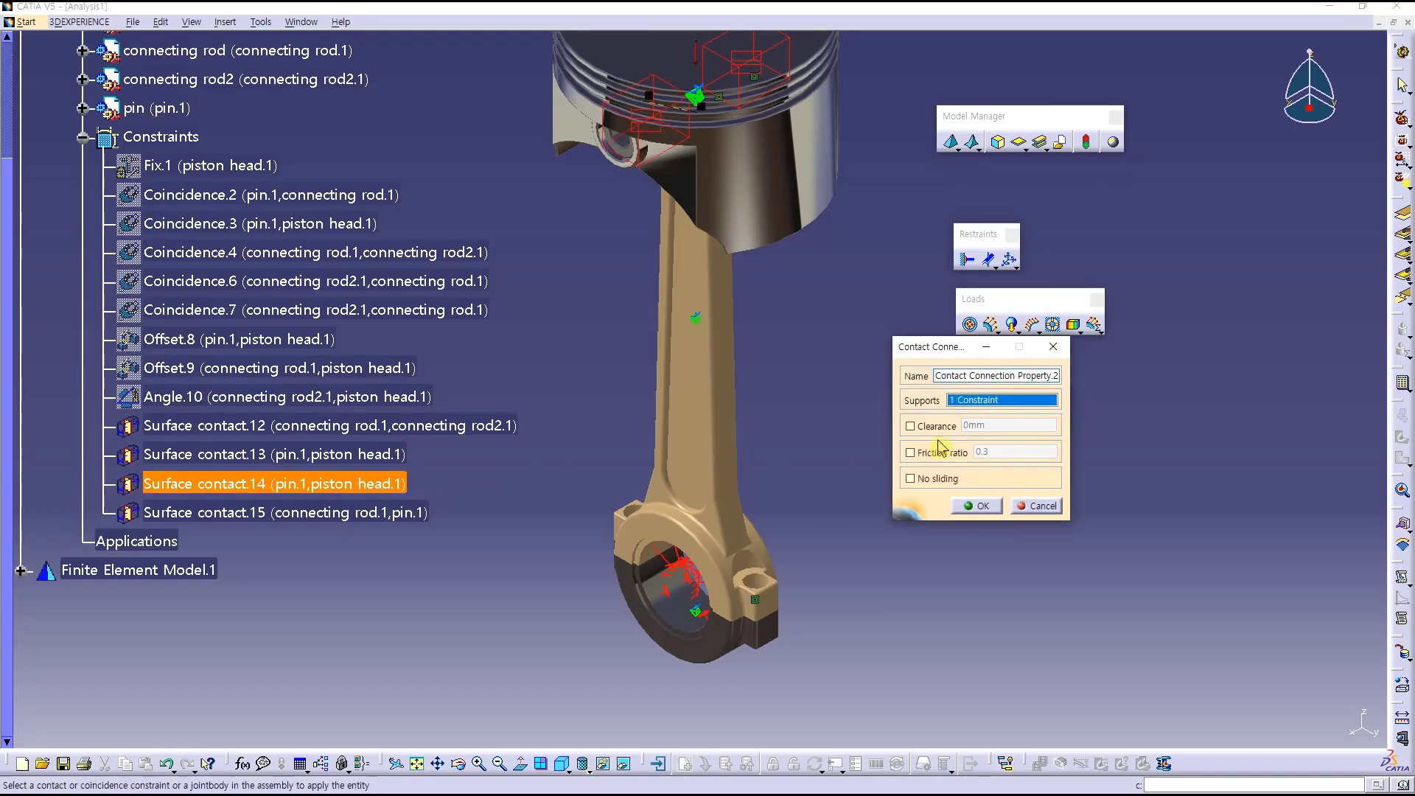
pyautogui.click(977, 506)
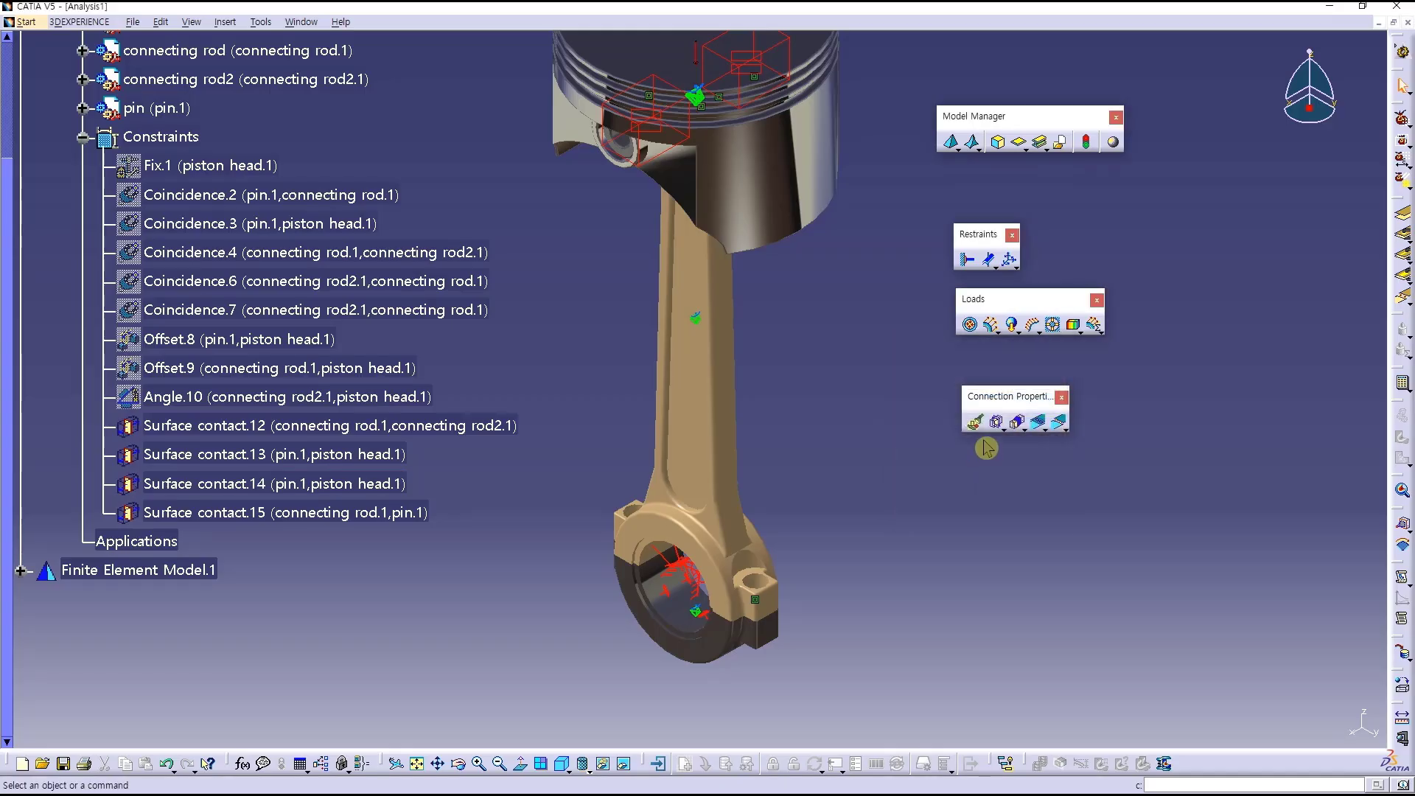
# - Create a contact connection property on Surface contact.15 (connecting rod and pin) with Clearance and No sliding enabled
pyautogui.click(997, 422)
pyautogui.click(347, 512)
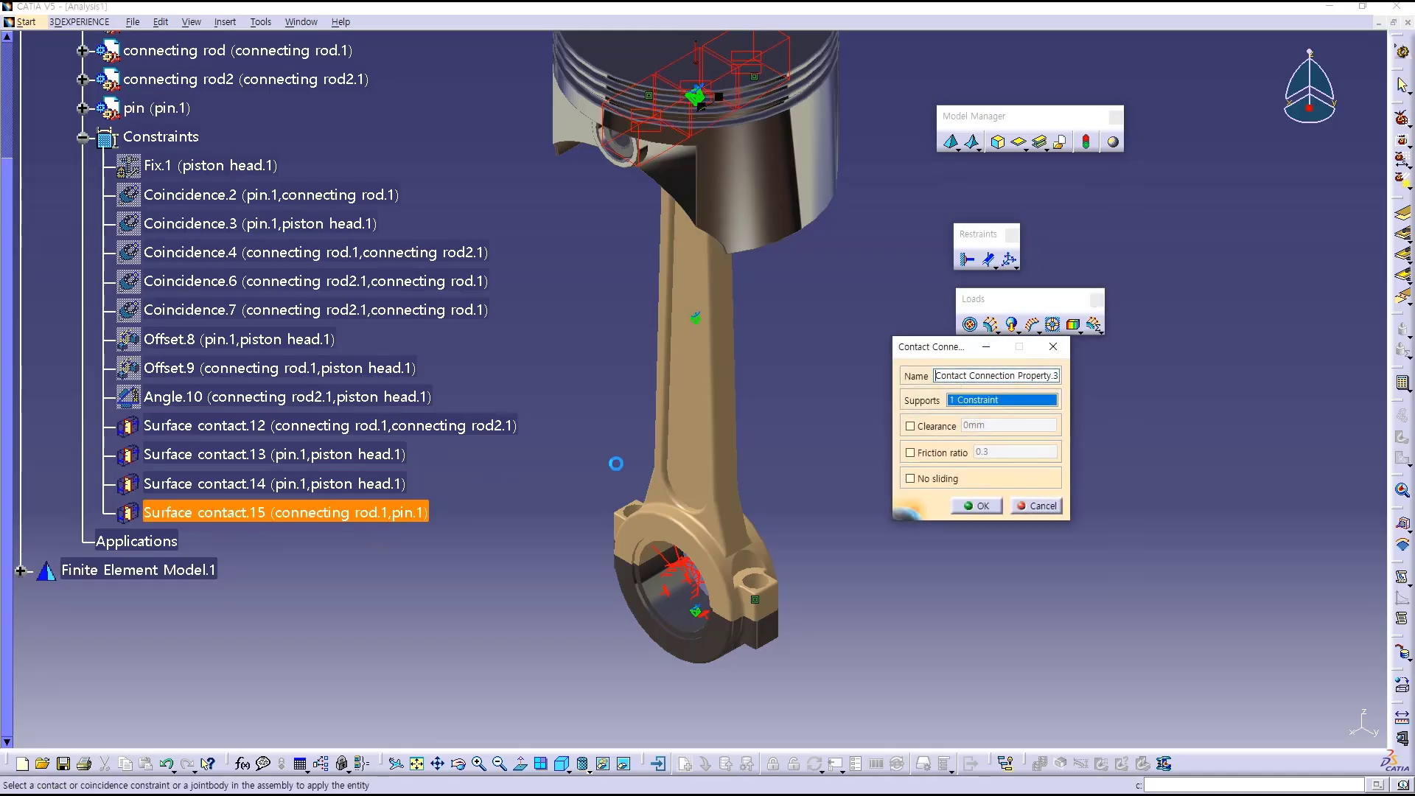
pyautogui.click(911, 426)
pyautogui.click(910, 478)
pyautogui.click(979, 506)
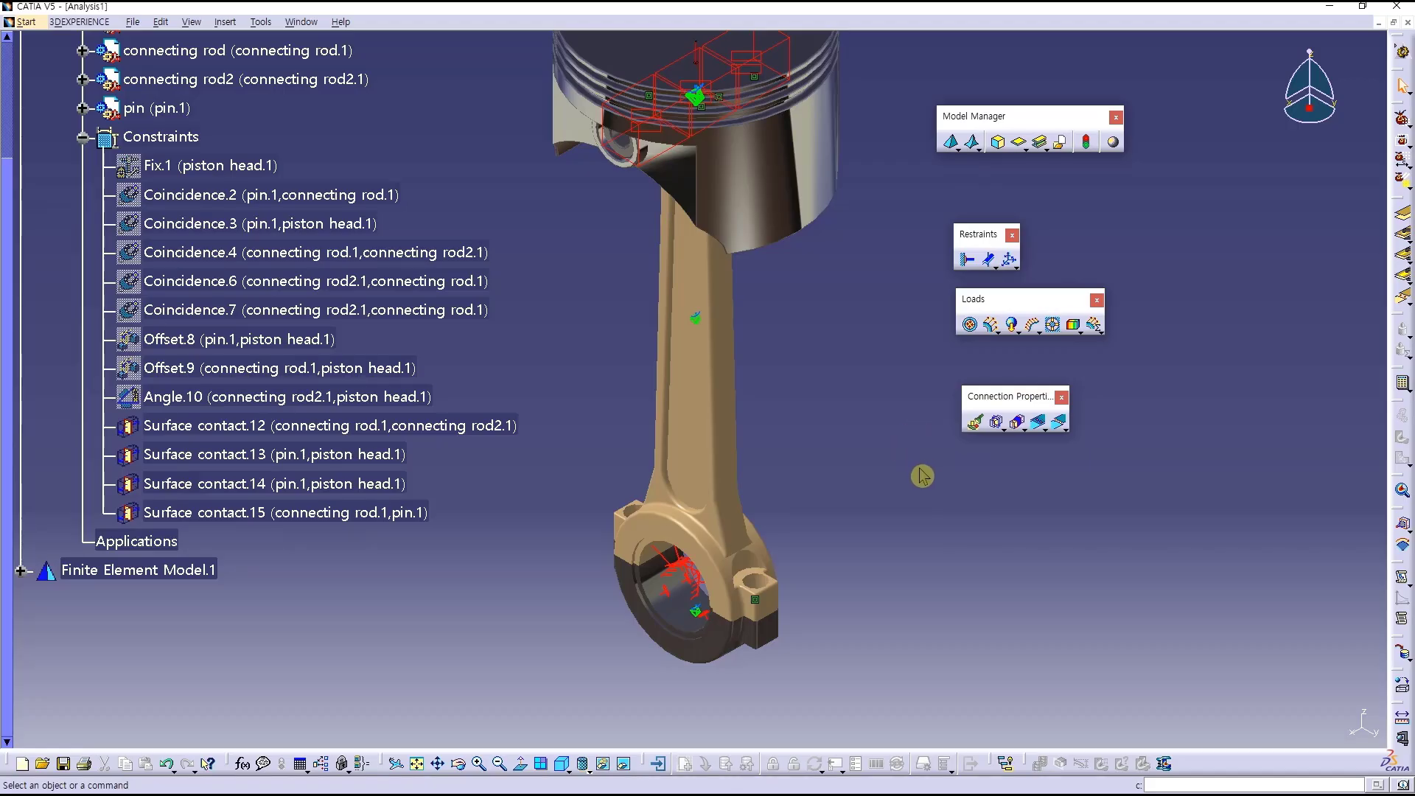
# - Create a contact connection property on Surface contact.12 between the two connecting rod halves, with 0 mm clearance and No sliding enabled
pyautogui.click(997, 423)
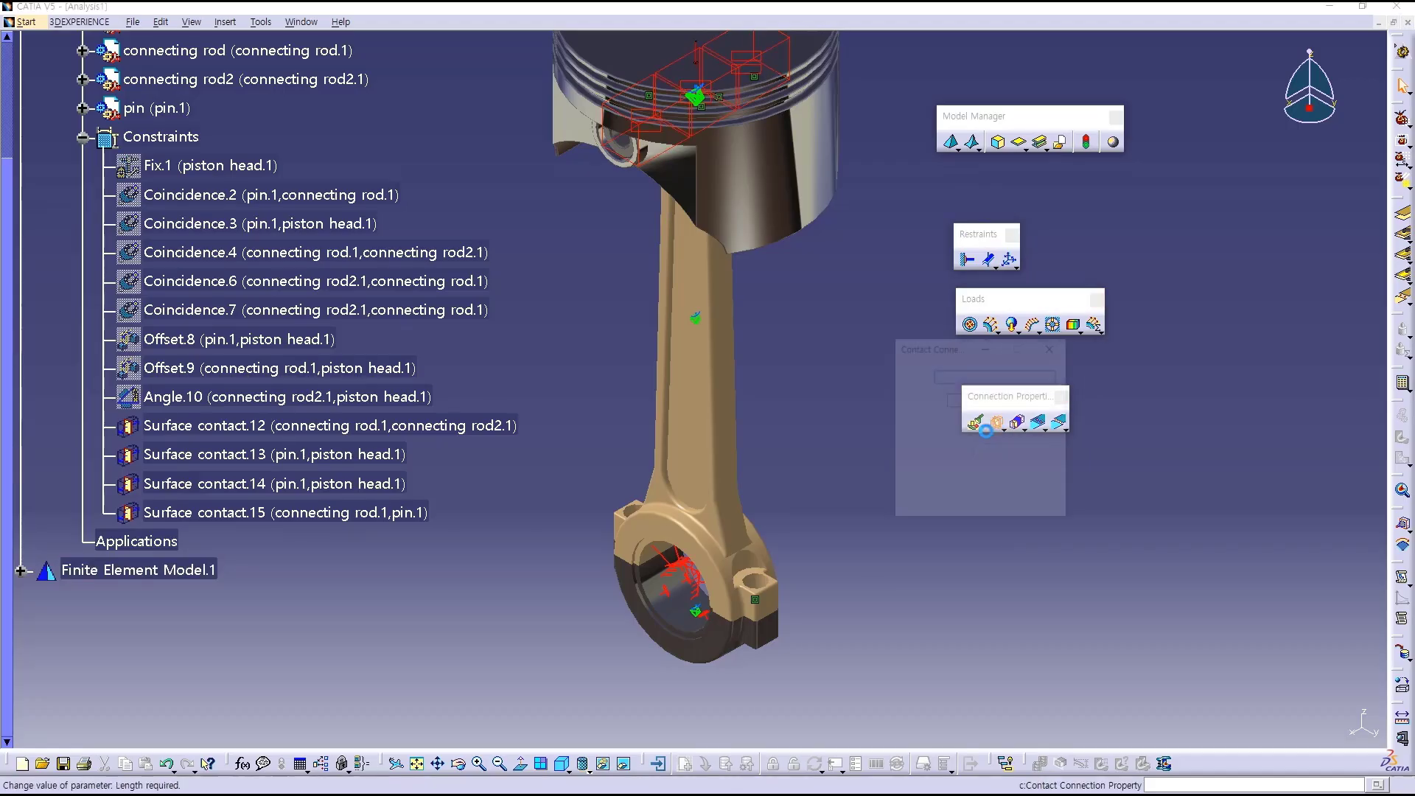
pyautogui.click(758, 603)
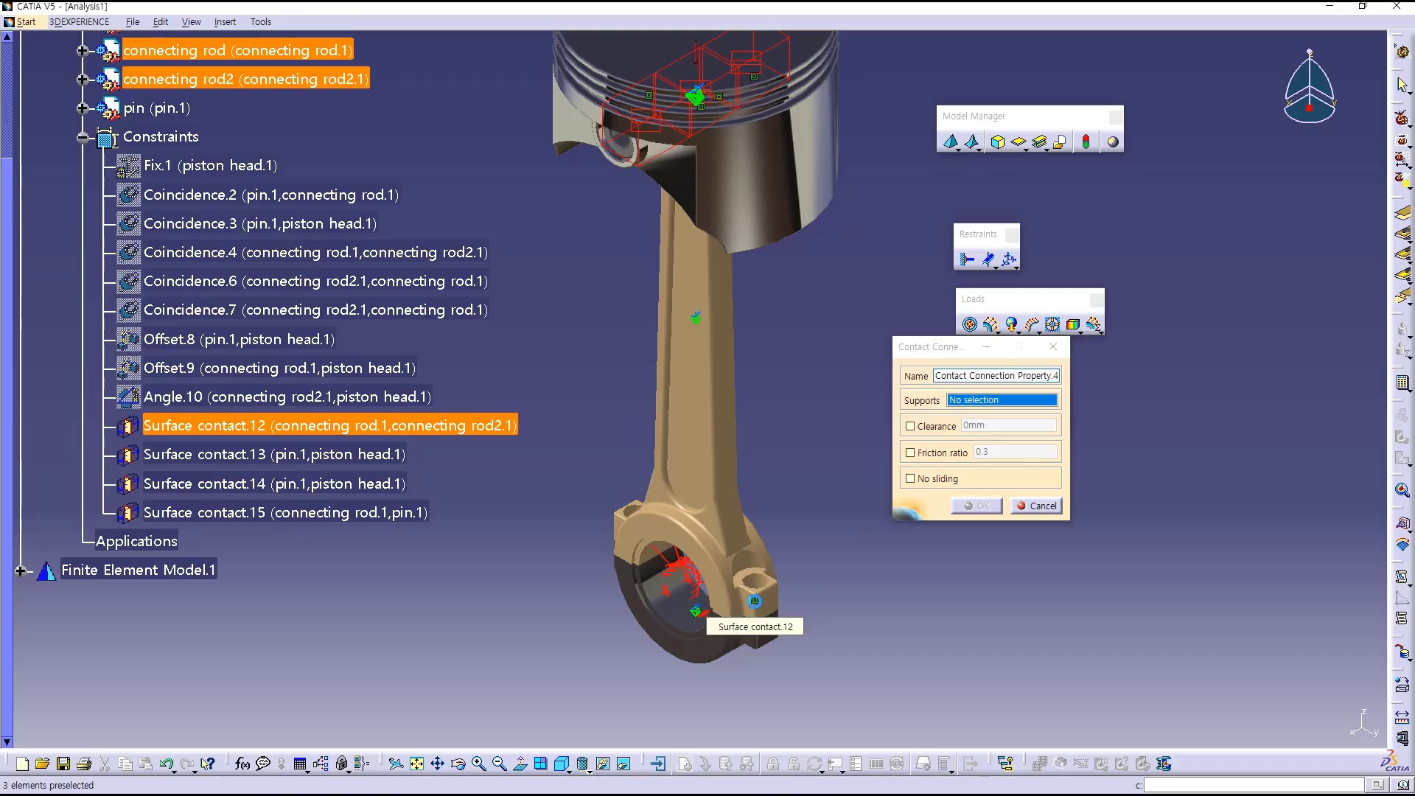
pyautogui.click(925, 426)
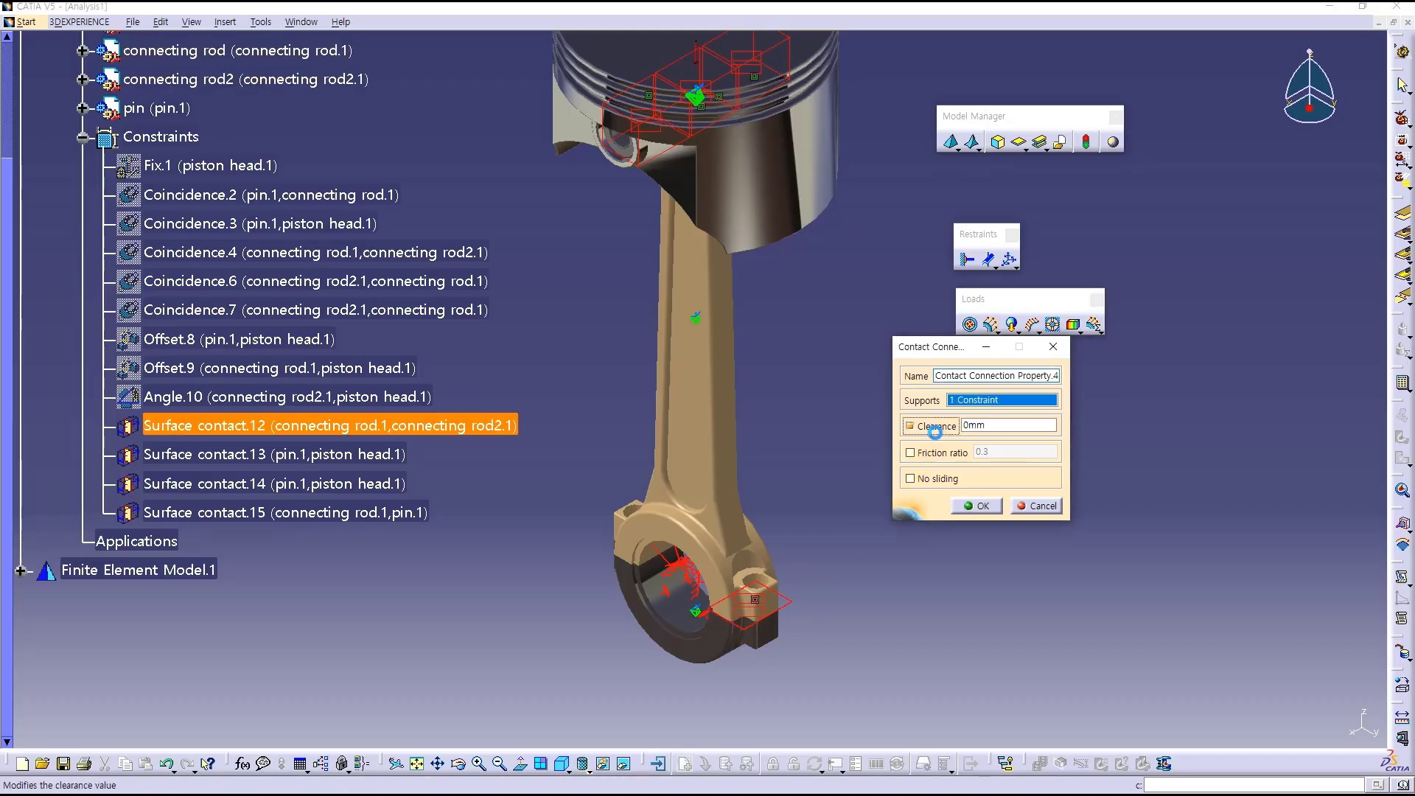
pyautogui.click(929, 478)
pyautogui.click(970, 505)
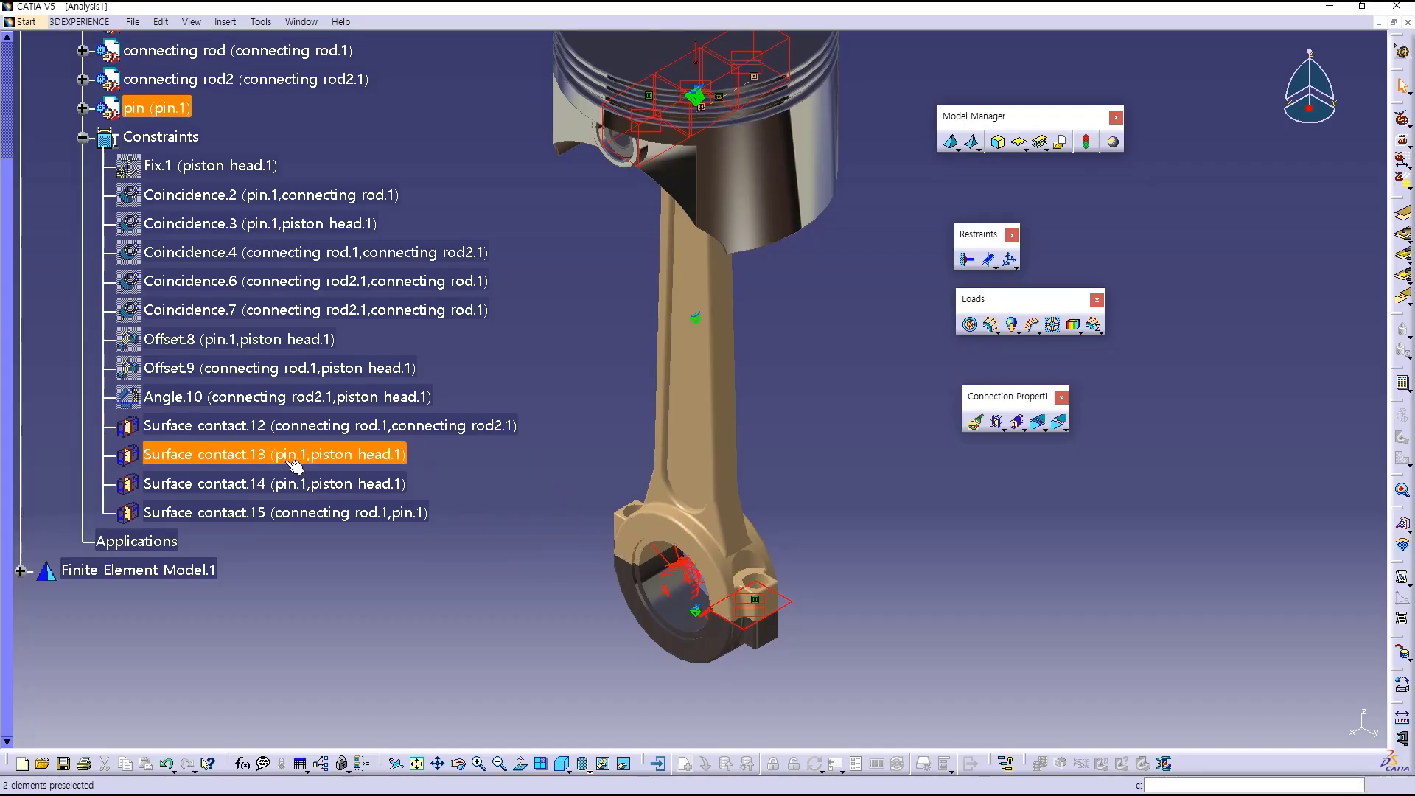
# - Collapse Constraints, Product1 and Links Manager.1 in the specification tree and expand Finite Element Model.1
pyautogui.scroll(5, 295, 464)
pyautogui.click(72, 352)
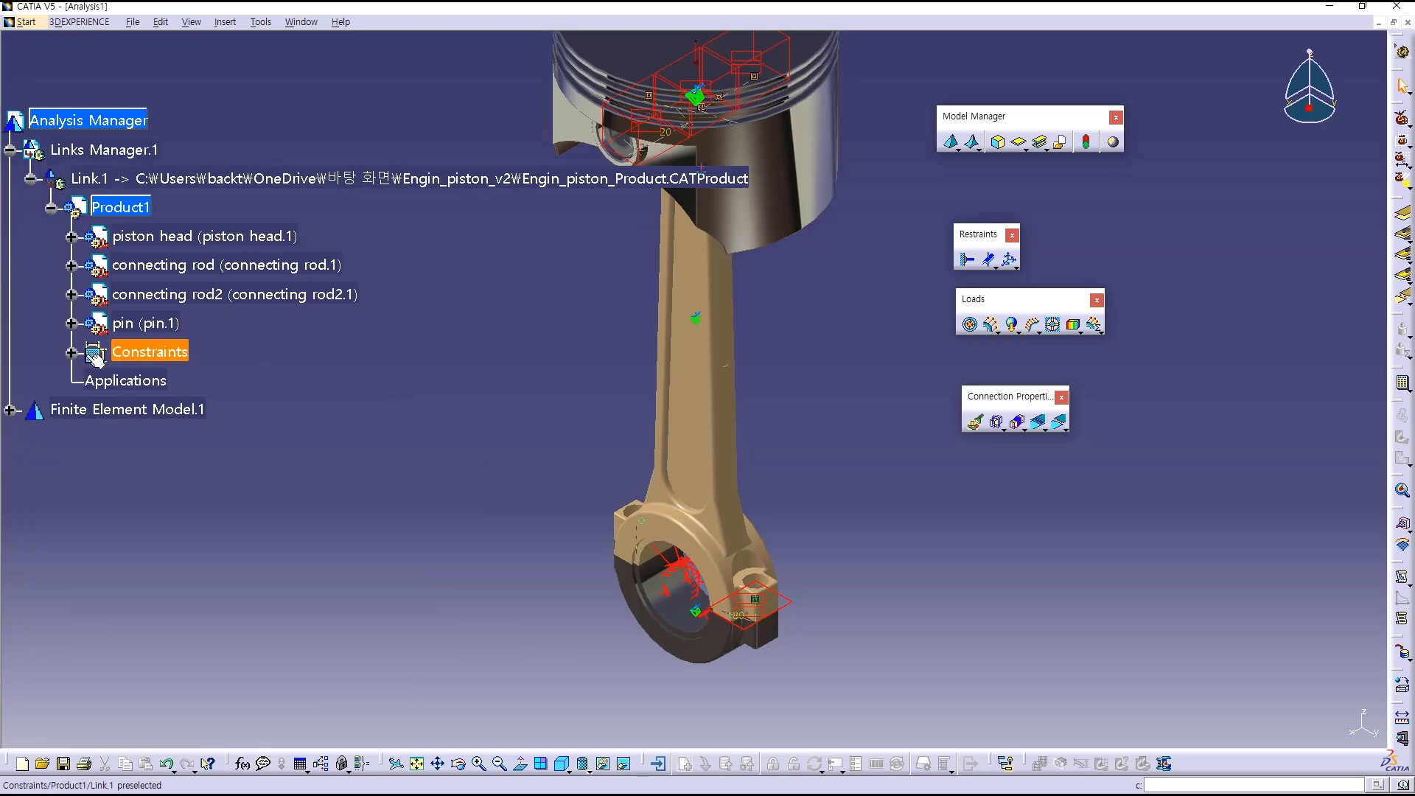
pyautogui.click(48, 207)
pyautogui.click(9, 151)
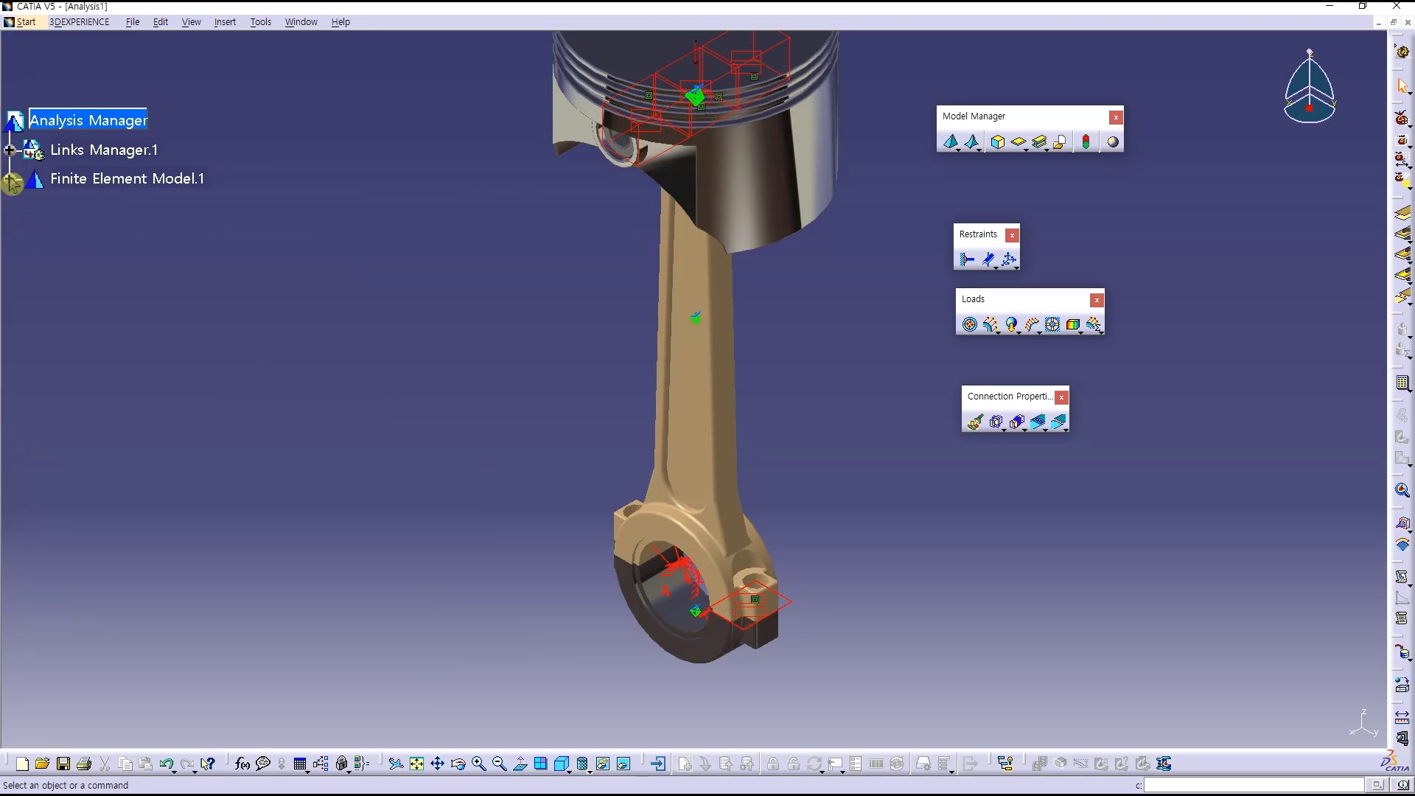
pyautogui.click(10, 179)
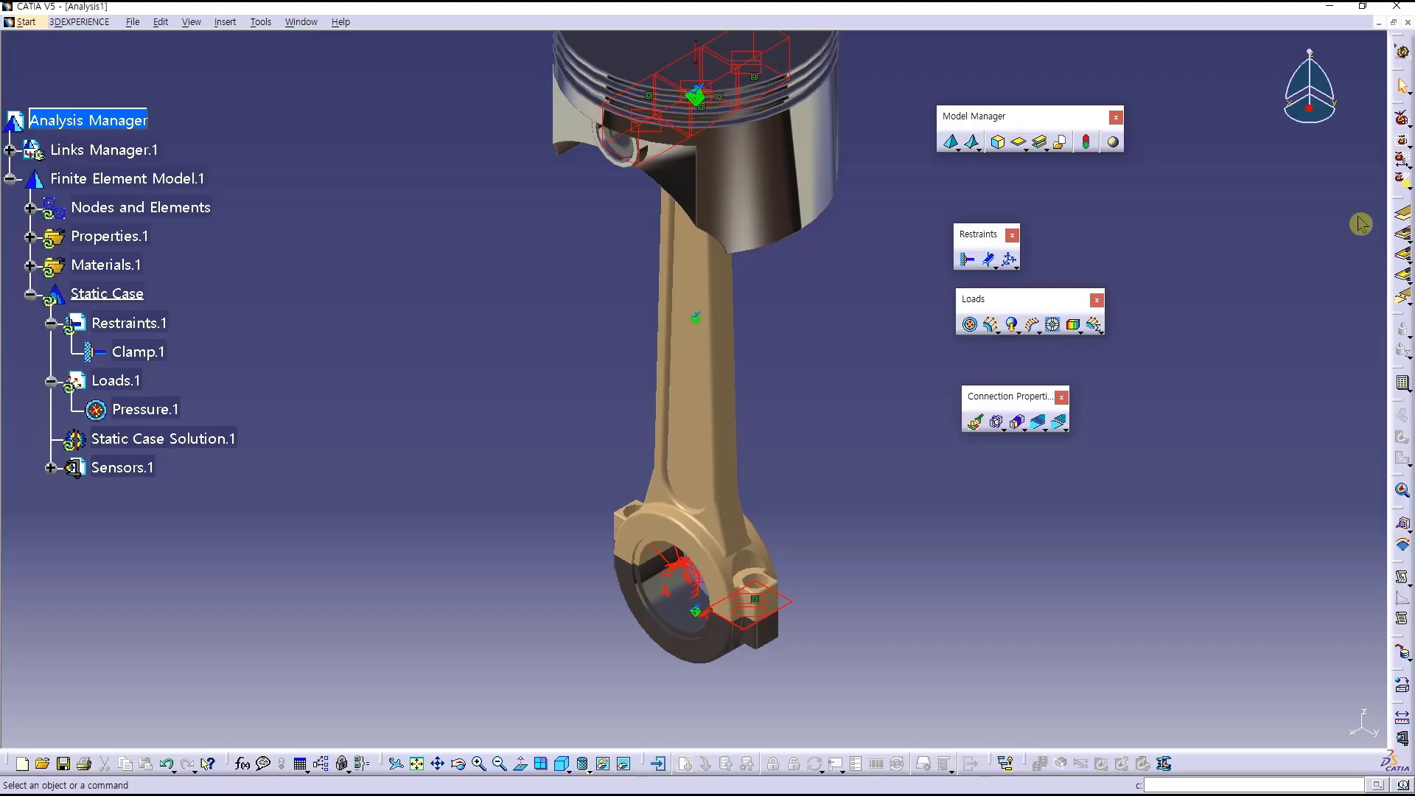
# - Float the Analysis Supports toolbar beside Connection Properties and start a General Analysis Connection, moving its dialog clear of the toolbars
pyautogui.moveTo(1398, 207); pyautogui.dragTo(1144, 412)
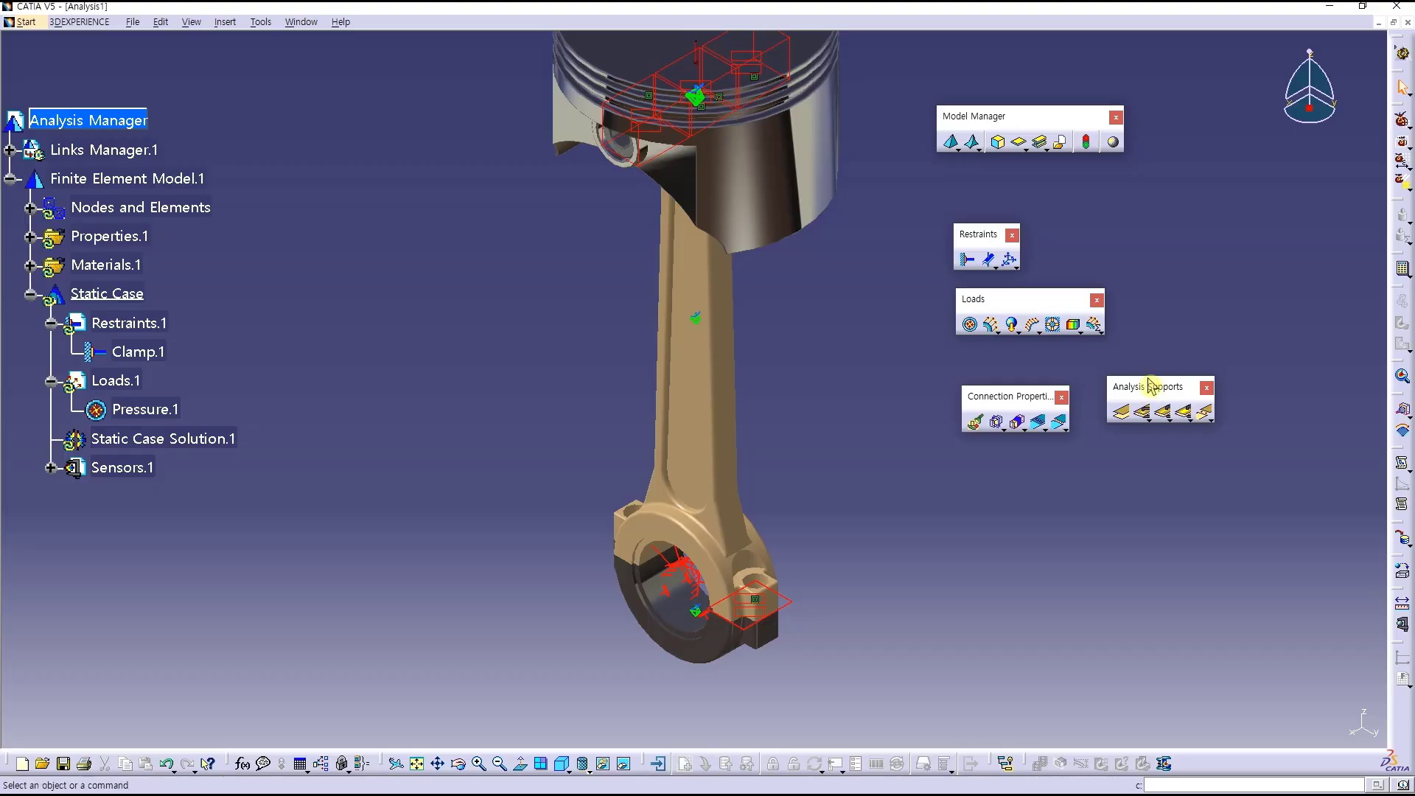
pyautogui.click(1121, 410)
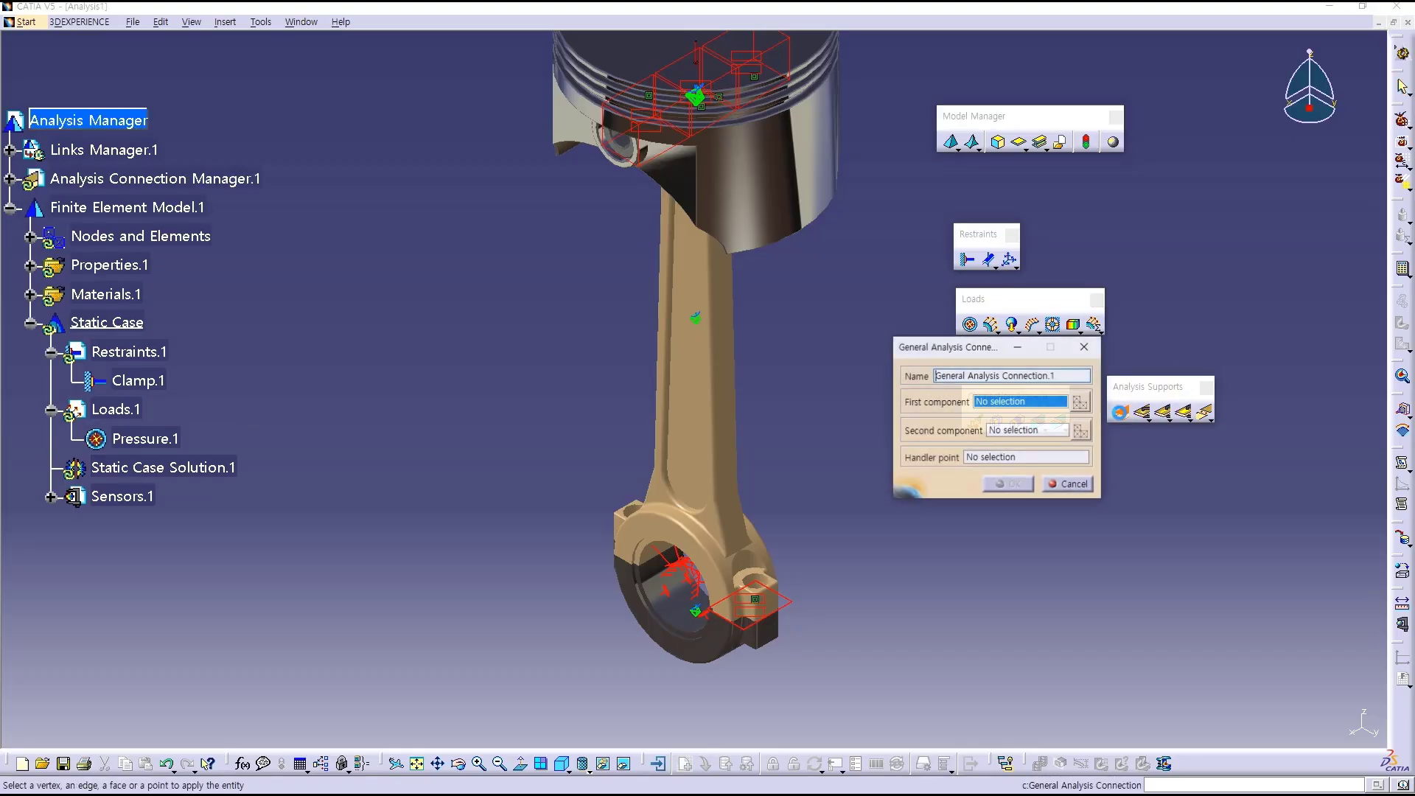
pyautogui.moveTo(1030, 359); pyautogui.dragTo(922, 331)
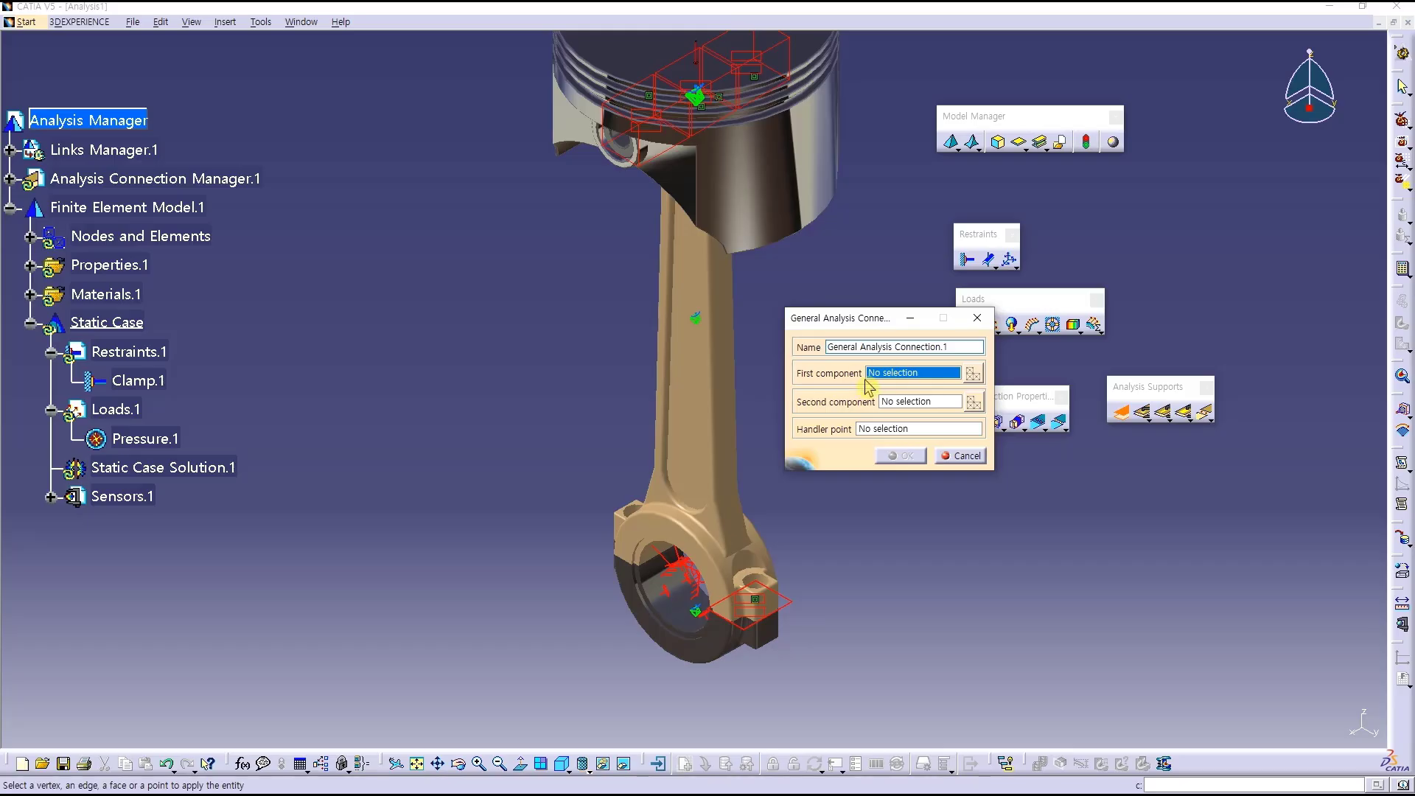
# - Hide the upper connecting rod and set the lower rod cap's mating face around the bolt hole as the first component
pyautogui.click(885, 401)
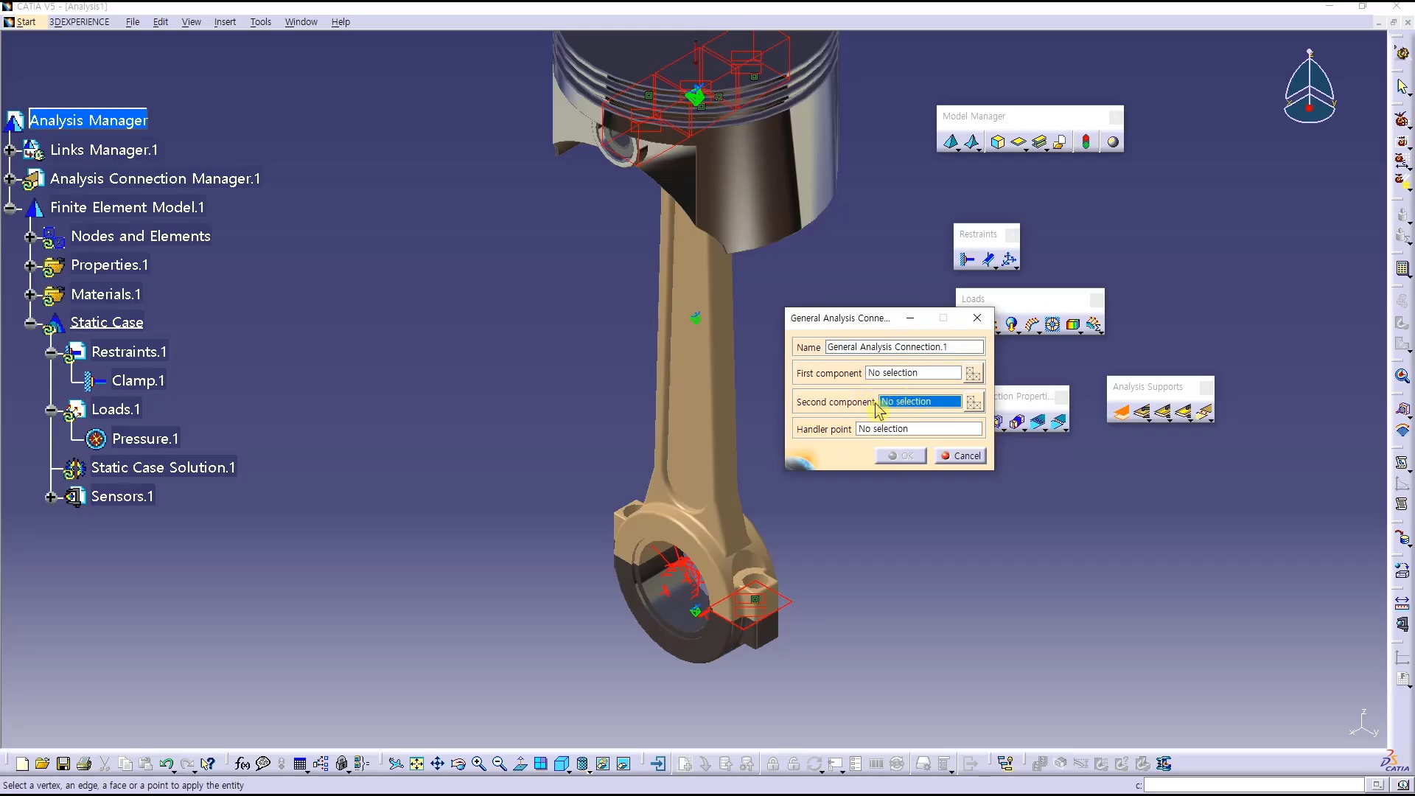
pyautogui.click(891, 375)
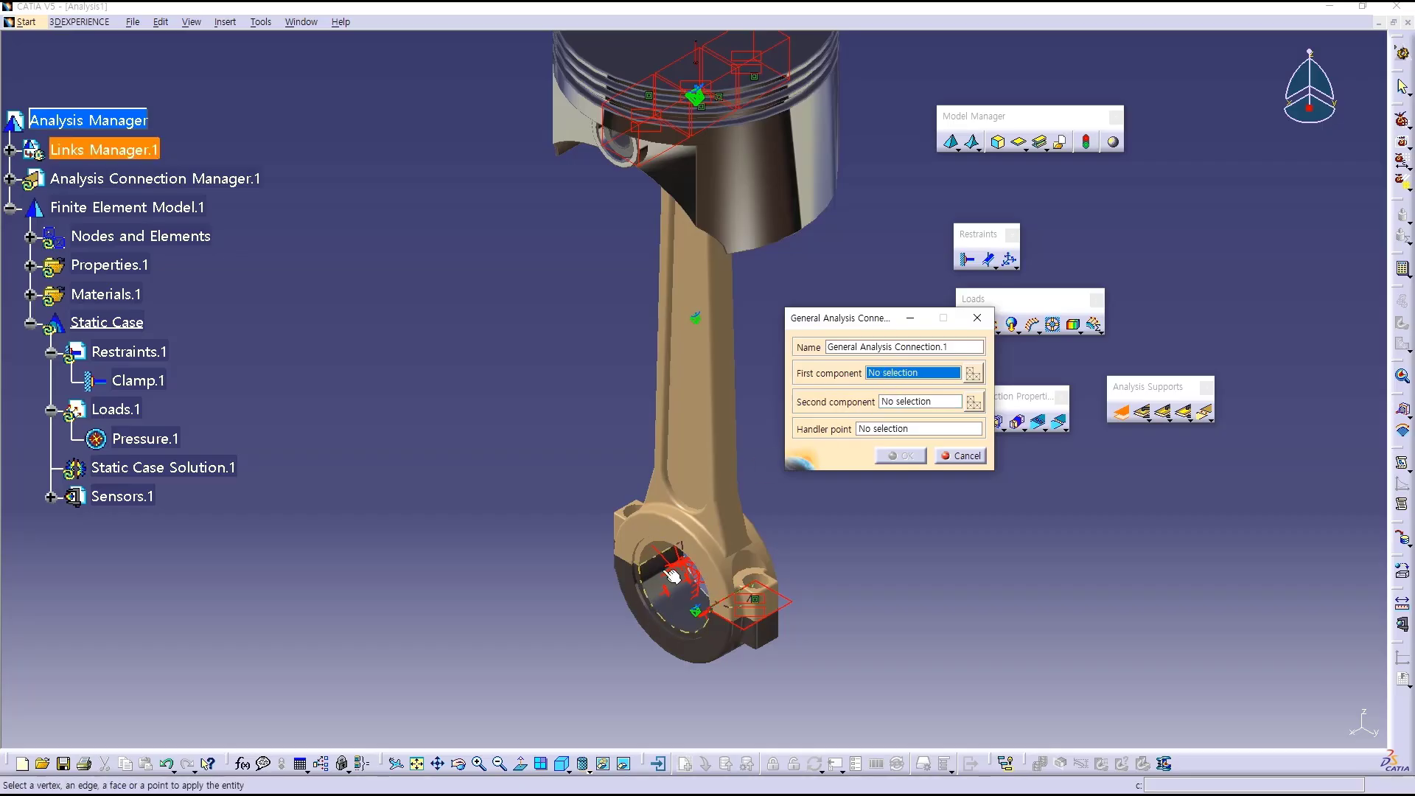
pyautogui.rightClick(679, 503)
pyautogui.click(717, 555)
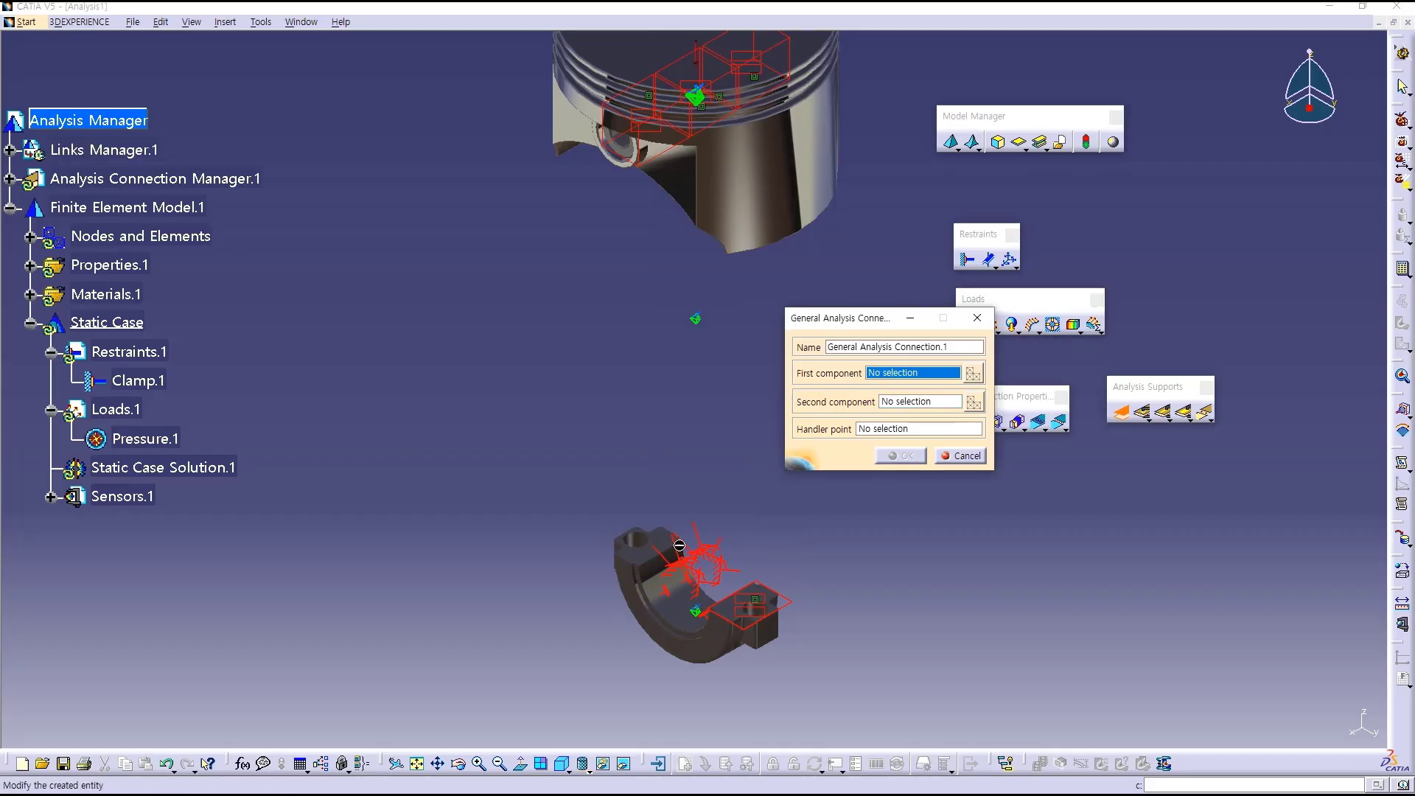
pyautogui.click(642, 561)
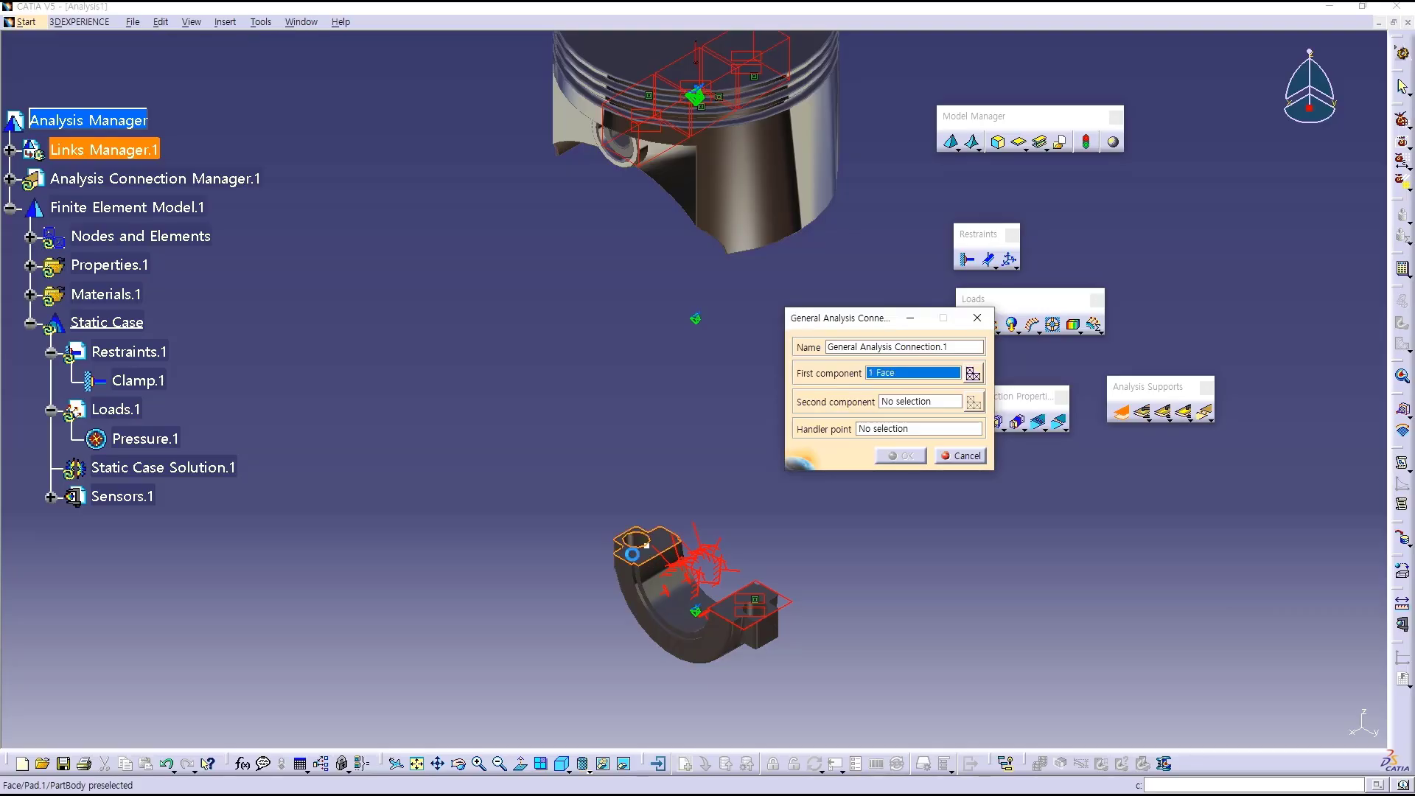
# - Set the hidden connecting rod's matching bolt-hole face as the second component, show the rod again and create the general analysis connection
pyautogui.click(926, 403)
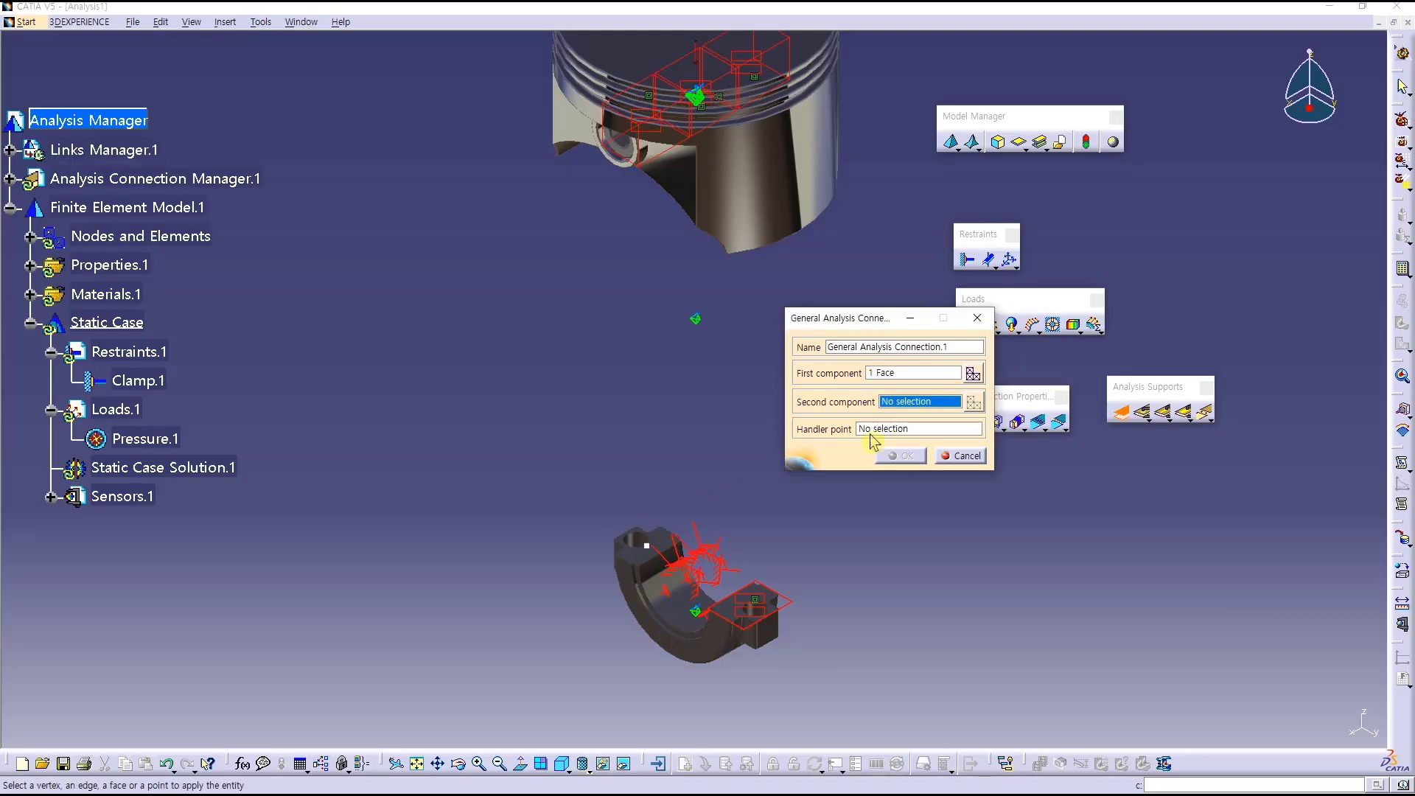
pyautogui.hotkey('ctrl', 'space')
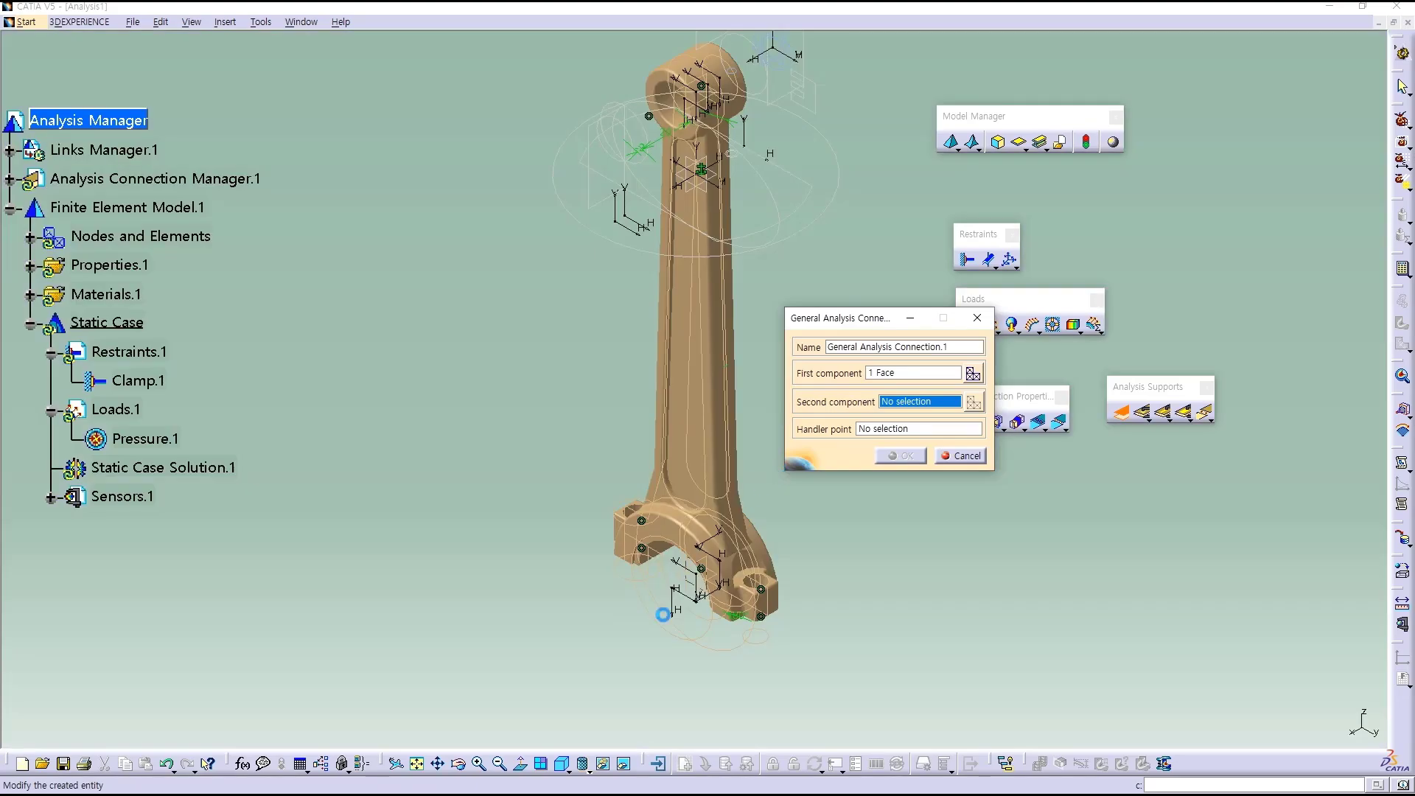
pyautogui.moveTo(665, 623); pyautogui.dragTo(667, 389, button='middle')
pyautogui.click(672, 380)
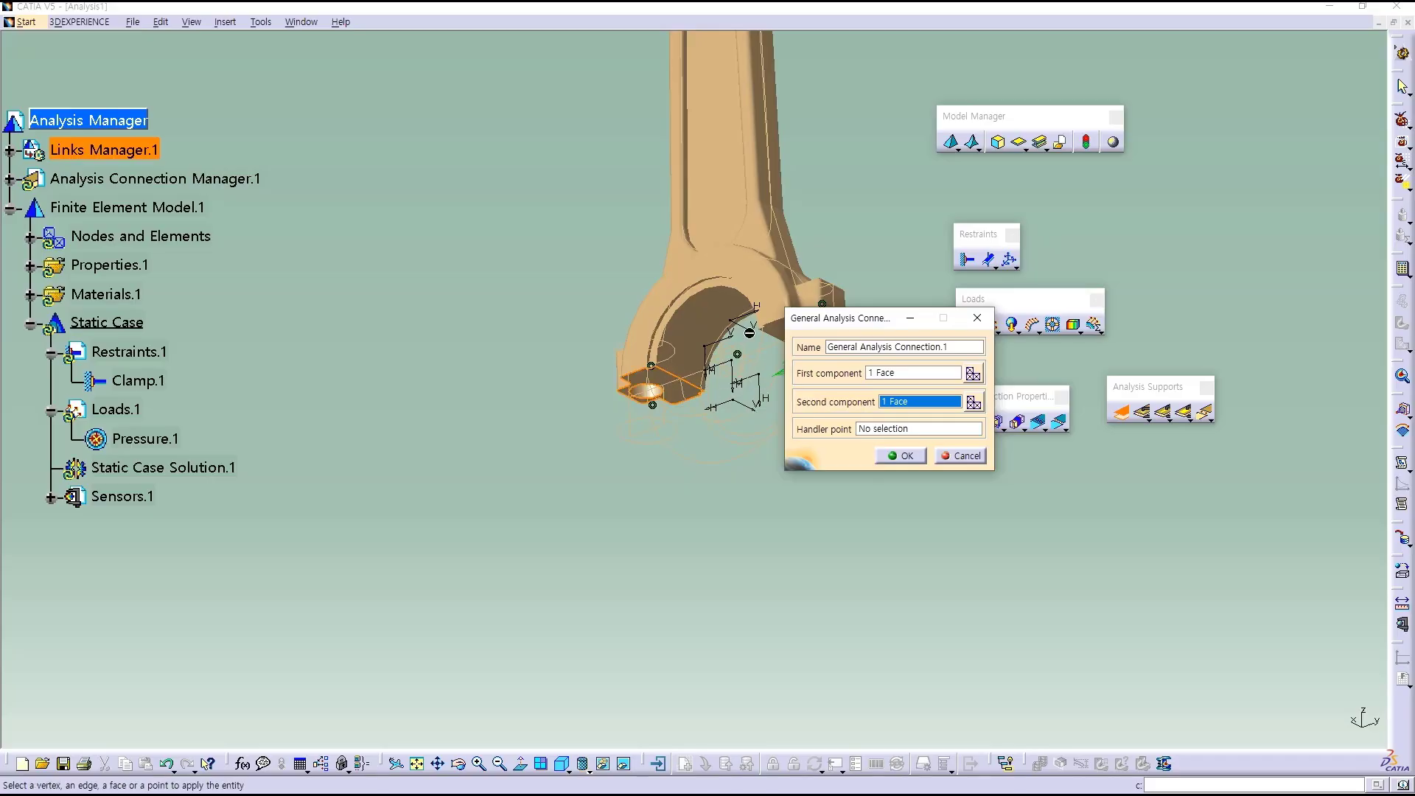
pyautogui.rightClick(724, 214)
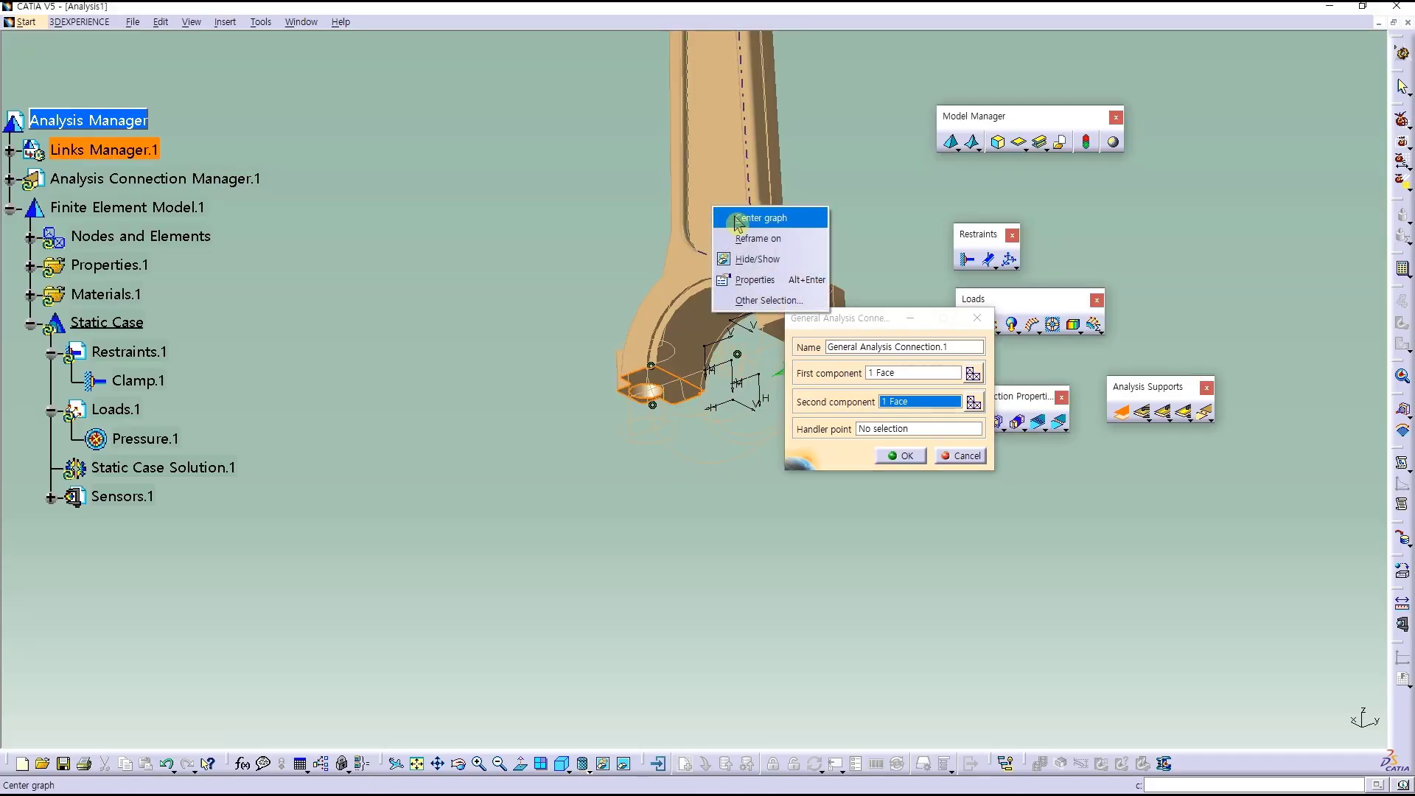
pyautogui.click(756, 260)
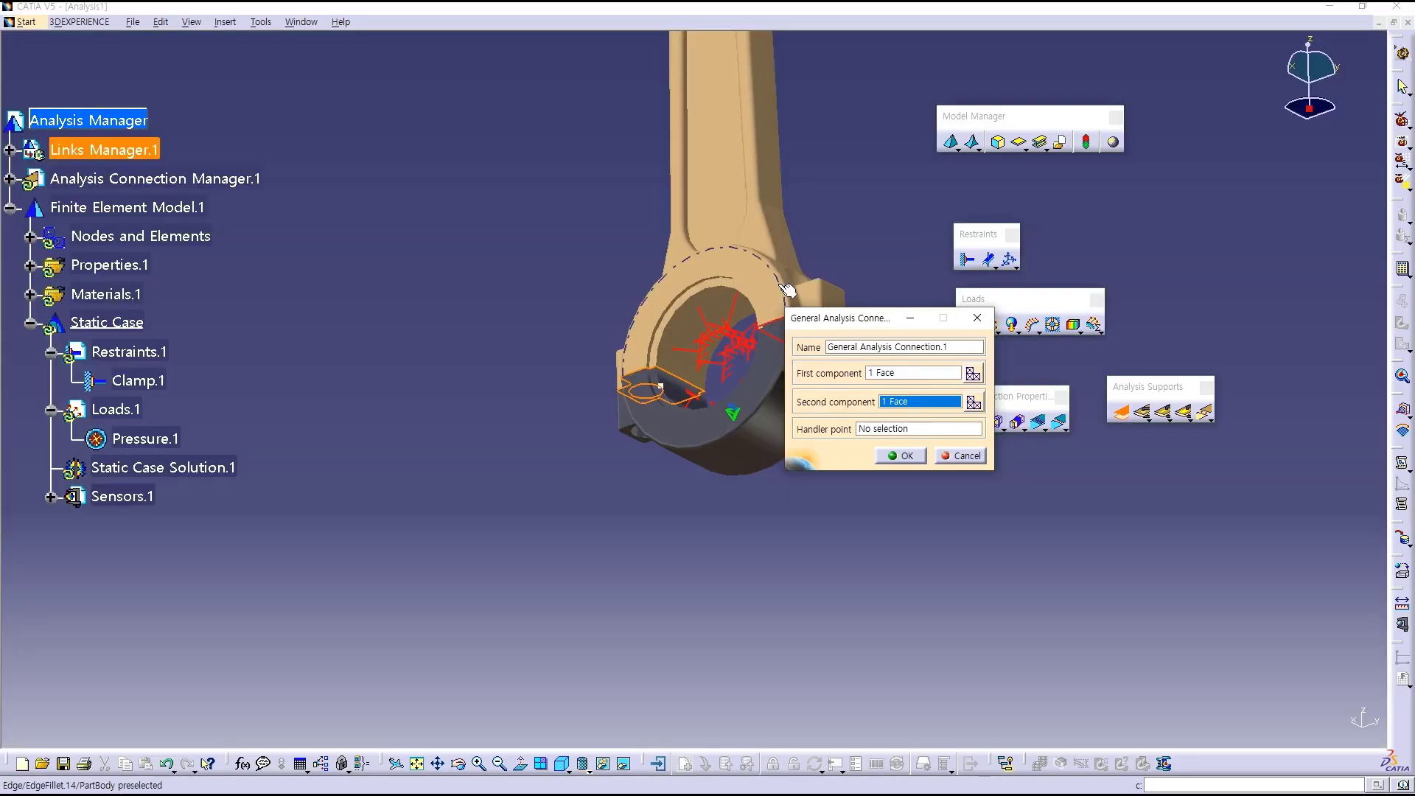
pyautogui.click(905, 457)
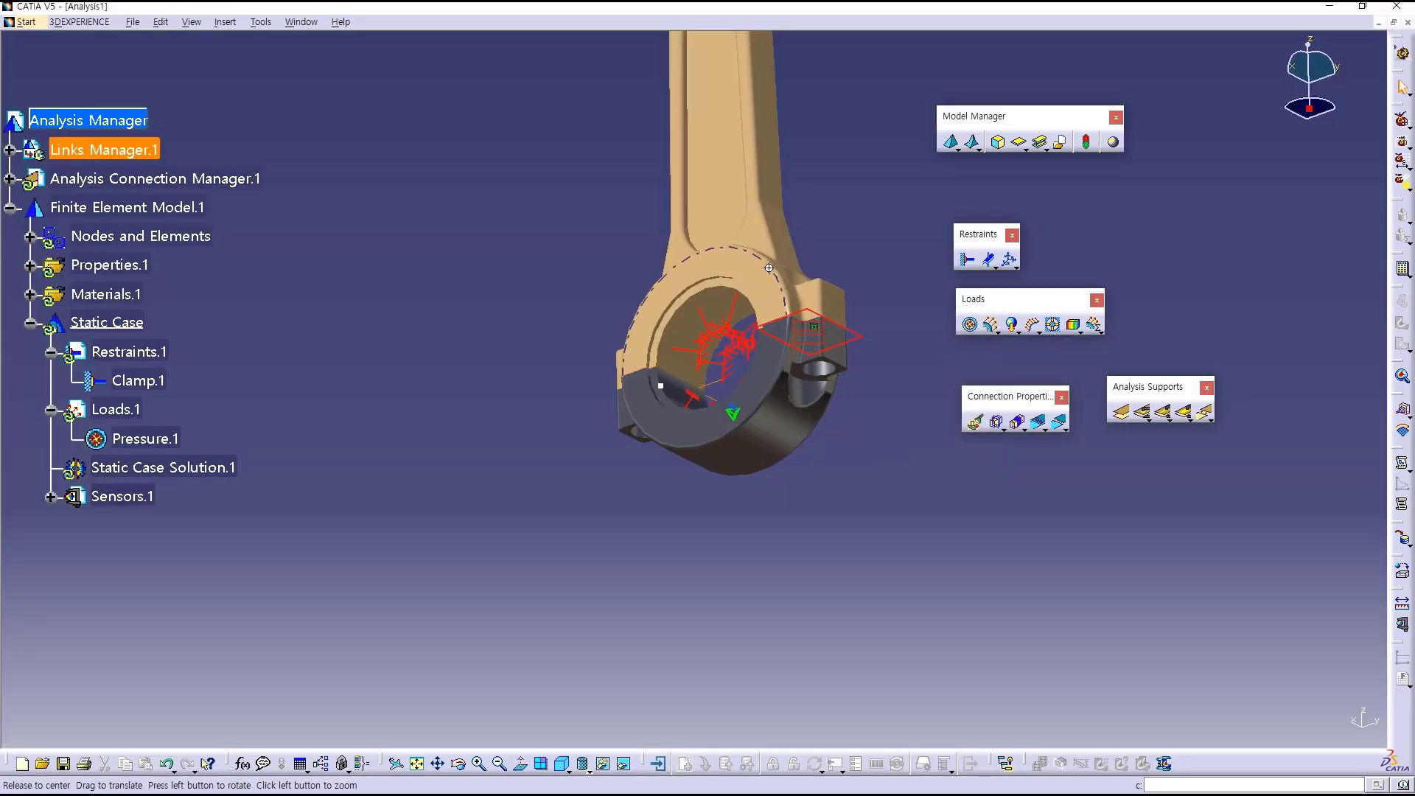
# - Expand Analysis Connection Manager.1 and its Analysis Connections.1 set, and select General Analysis Connection.1
pyautogui.moveTo(815, 431); pyautogui.dragTo(806, 524, button='middle')
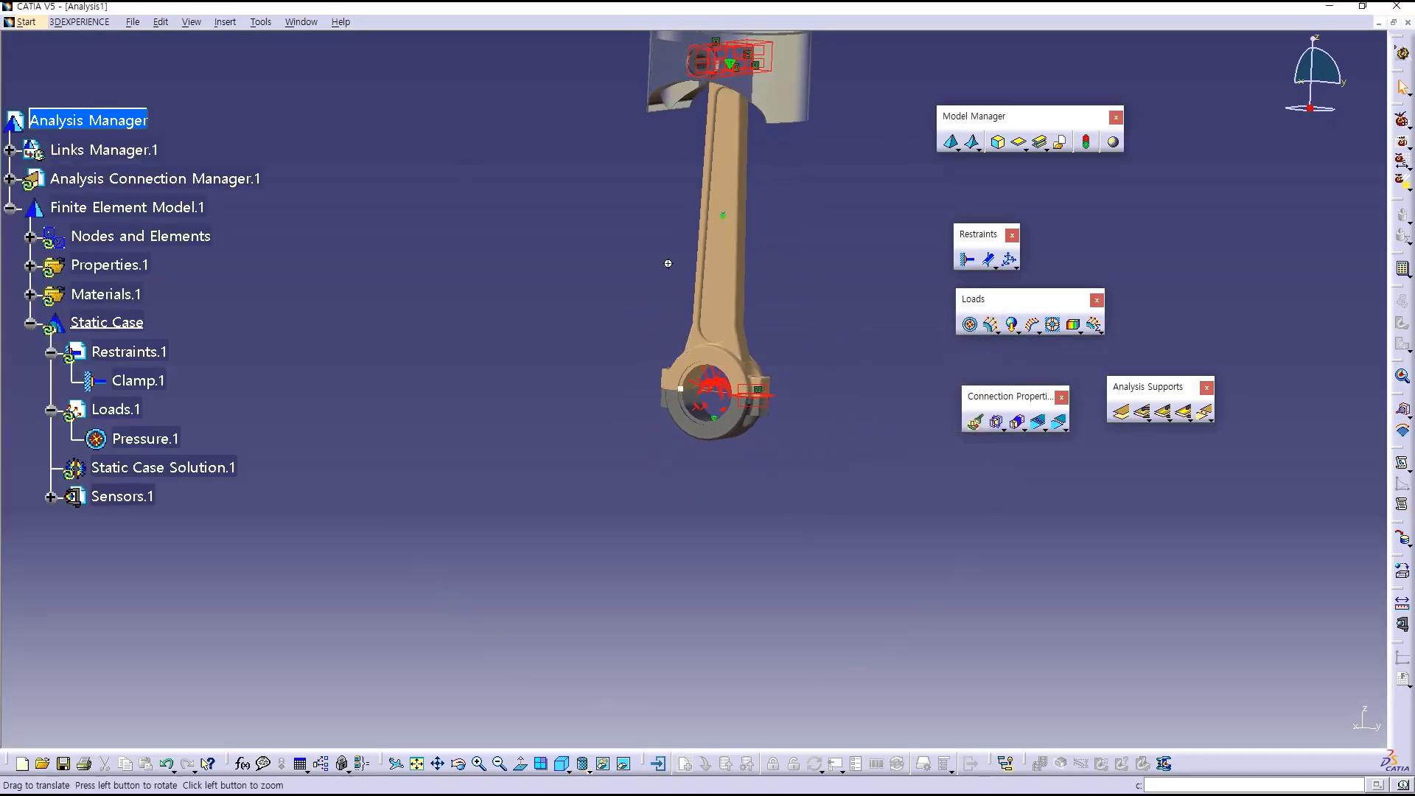
pyautogui.moveTo(666, 261); pyautogui.dragTo(664, 353, button='middle')
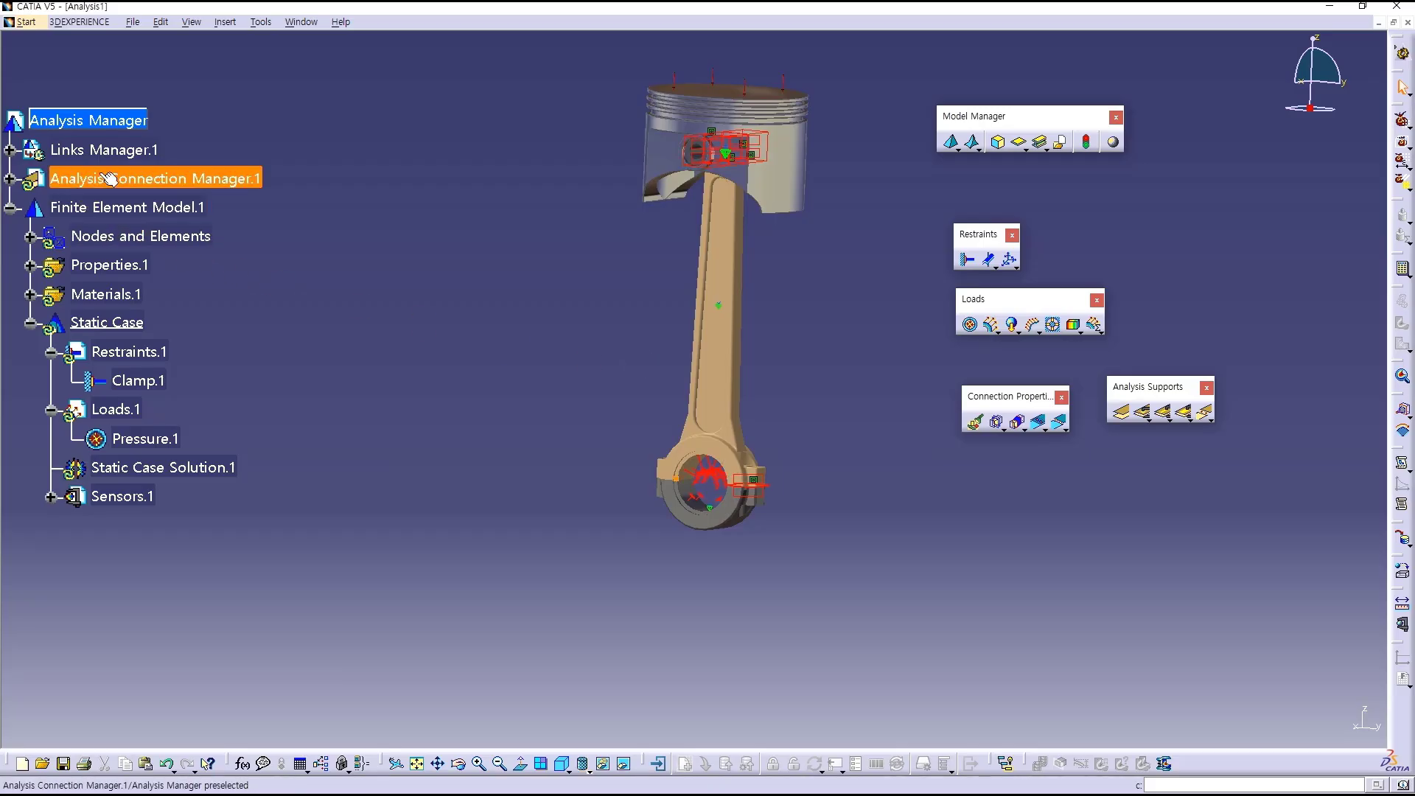
pyautogui.click(64, 185)
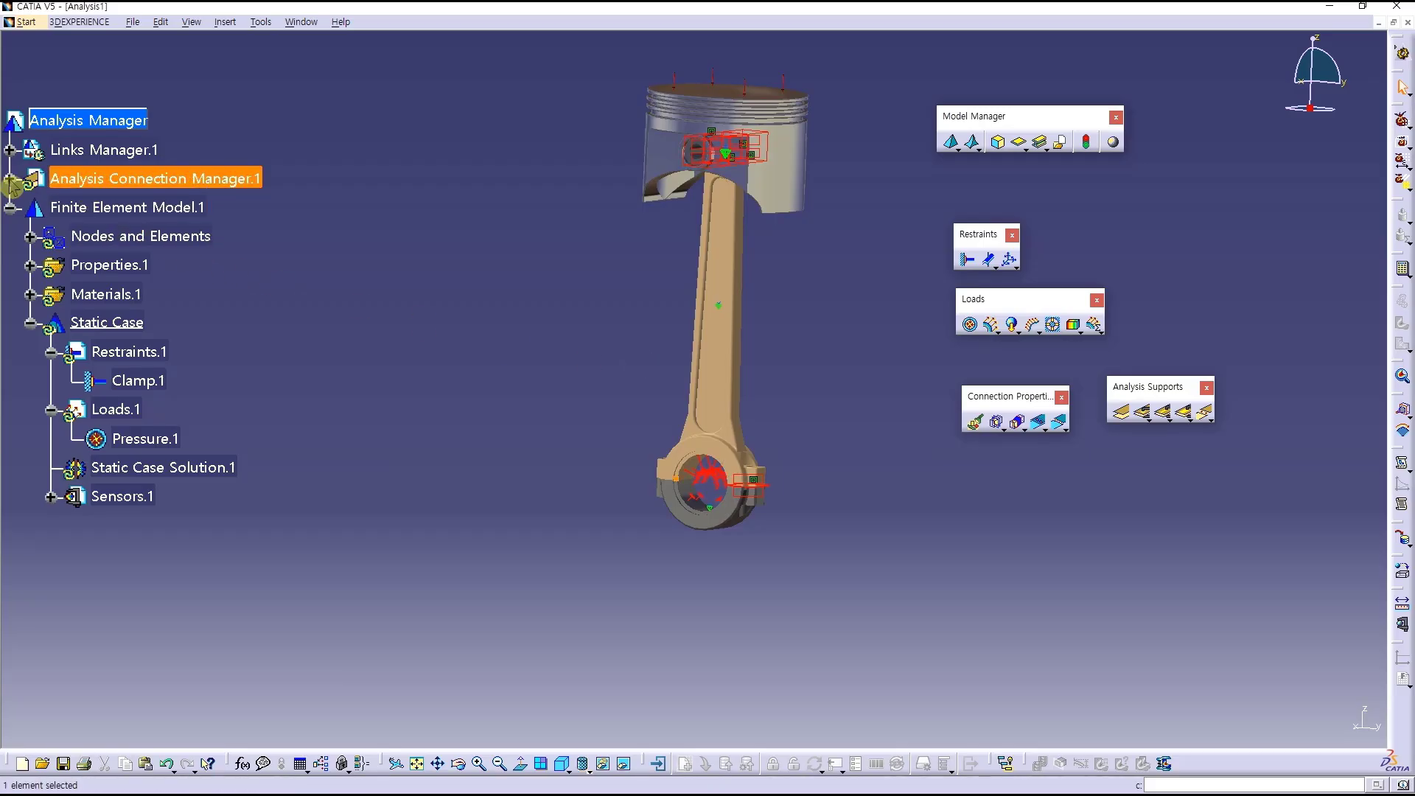
pyautogui.click(10, 179)
pyautogui.click(30, 208)
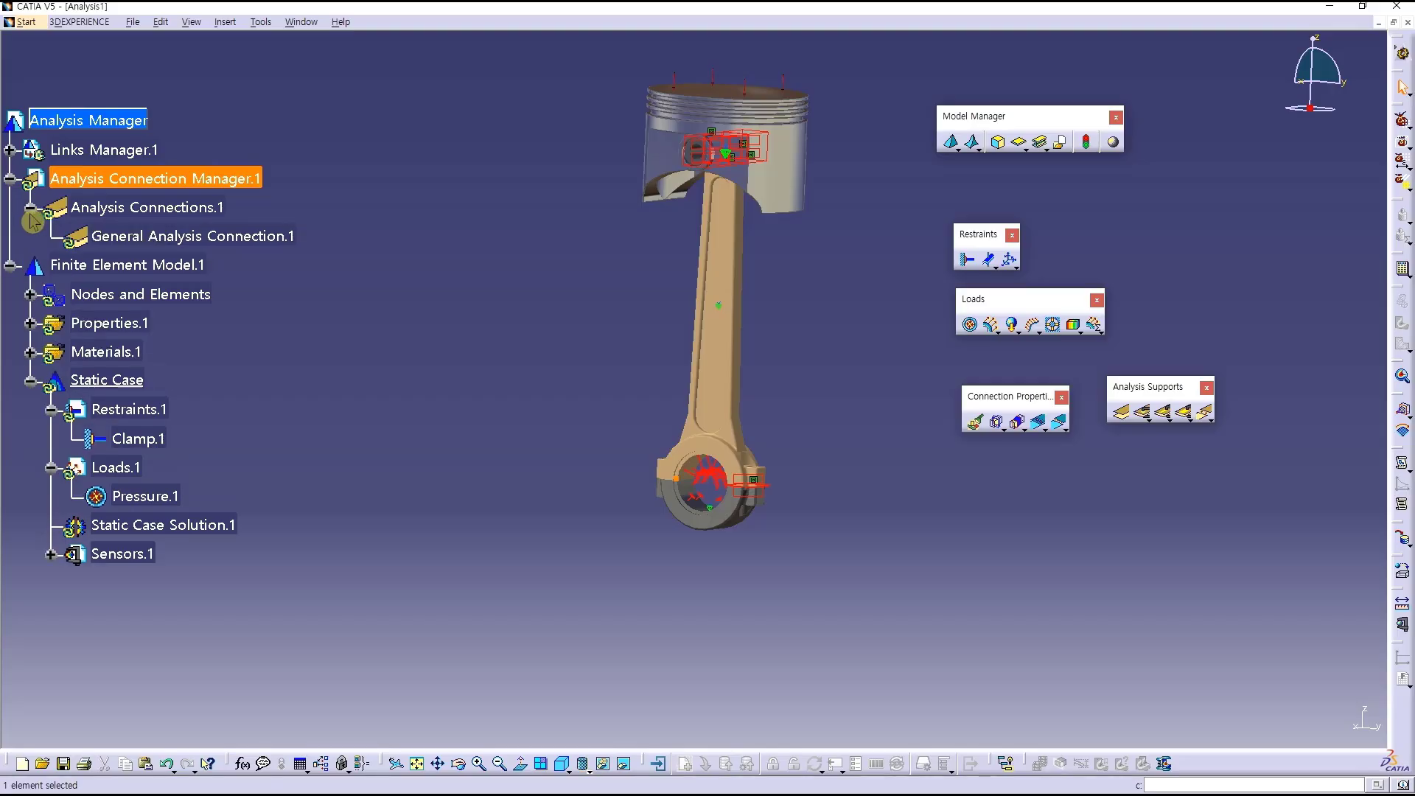
pyautogui.click(294, 237)
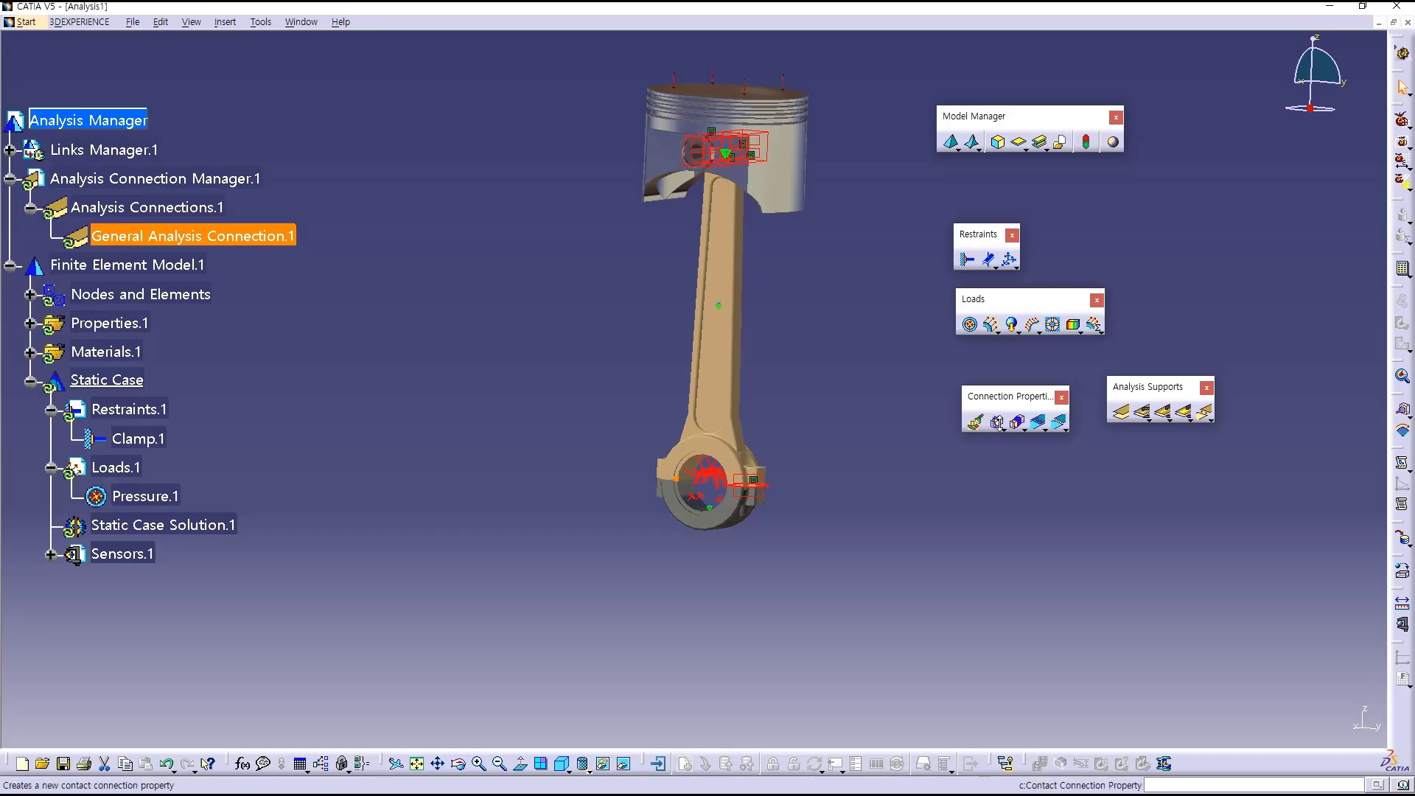
# - Create a contact connection property on the selected General Analysis Connection.1 with the Clearance option enabled at 0 mm
pyautogui.click(997, 425)
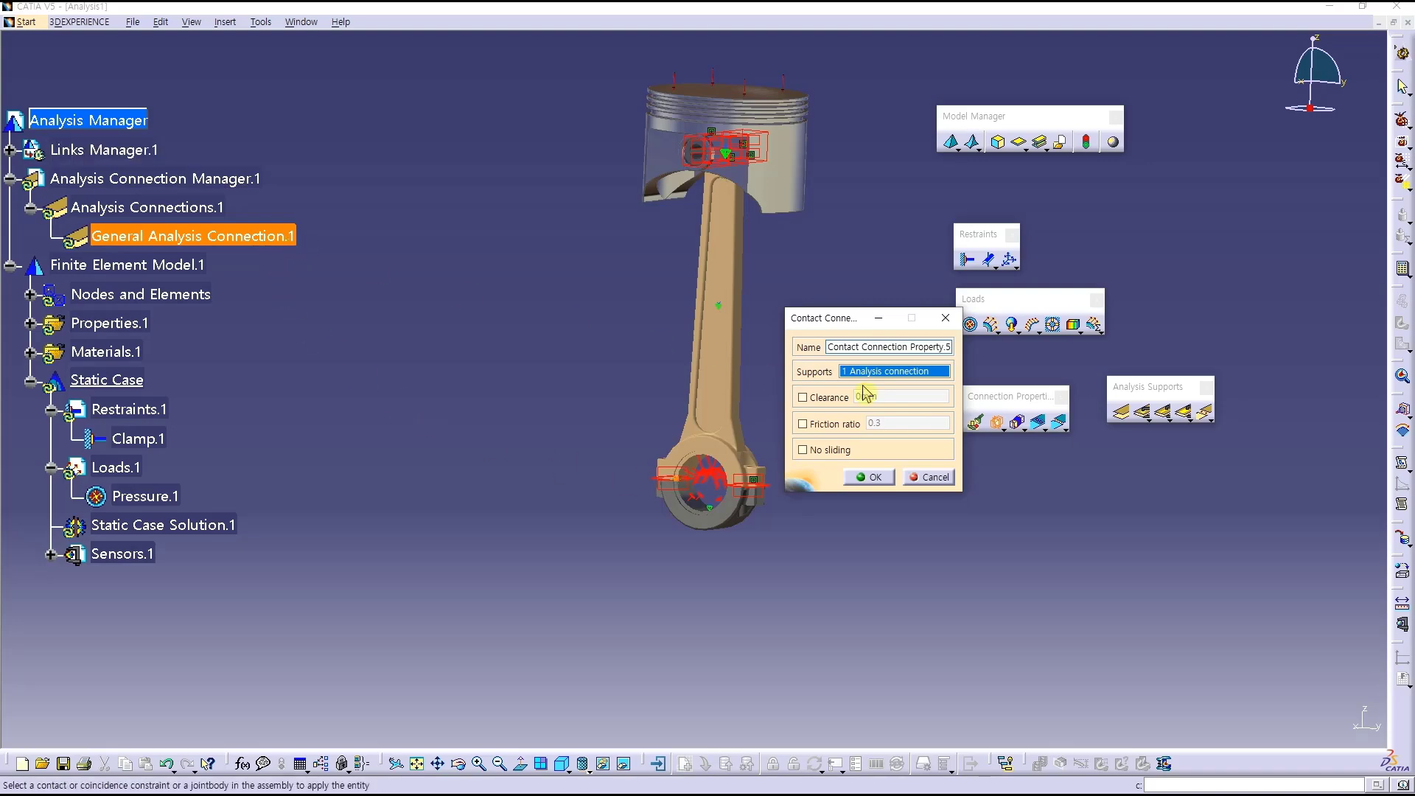
pyautogui.click(804, 398)
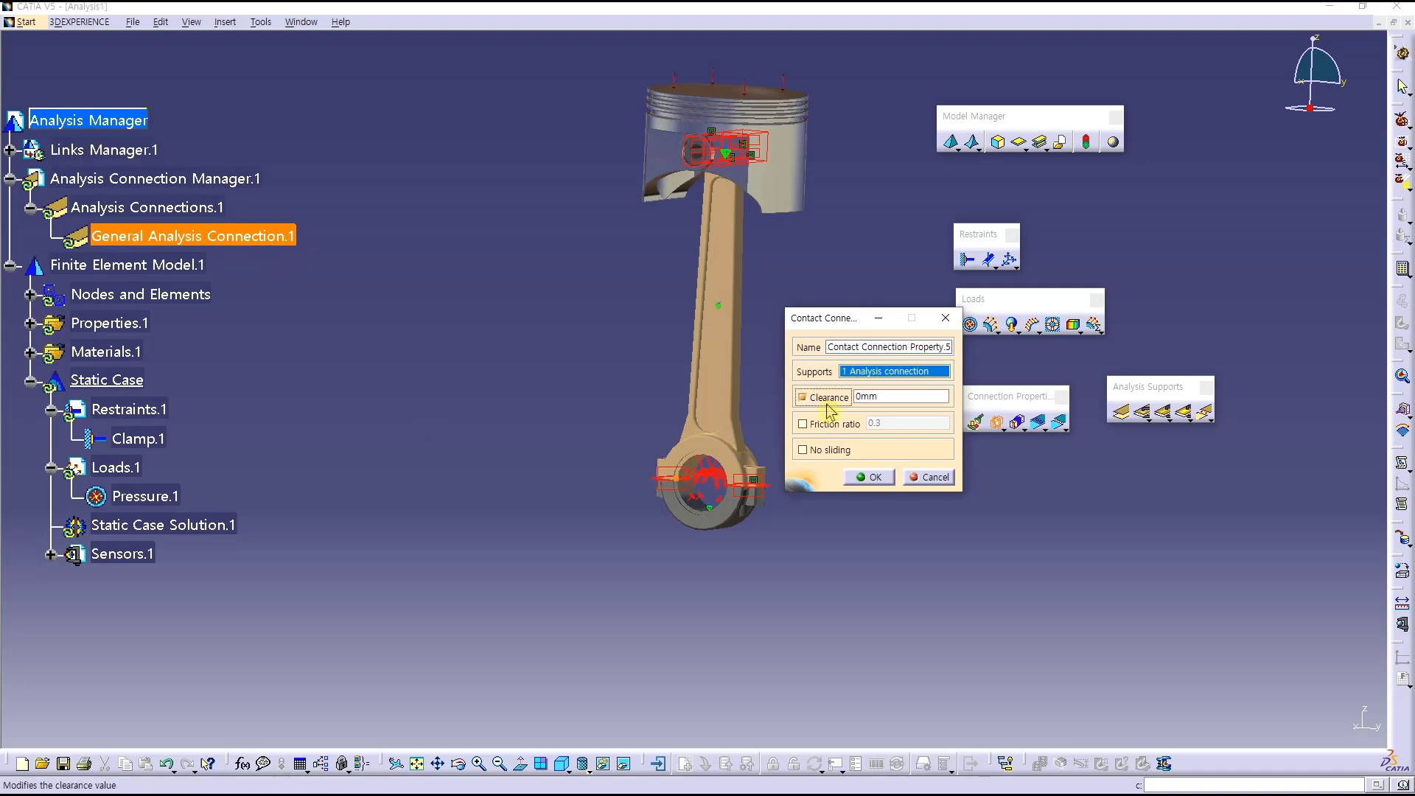
pyautogui.click(868, 478)
# - Check the consistency of the whole analysis model with the Model Checker
pyautogui.moveTo(609, 312)
pyautogui.mouseDown(button='middle')
pyautogui.moveTo(610, 262)
pyautogui.moveTo(609, 303)
pyautogui.mouseUp(button='middle')
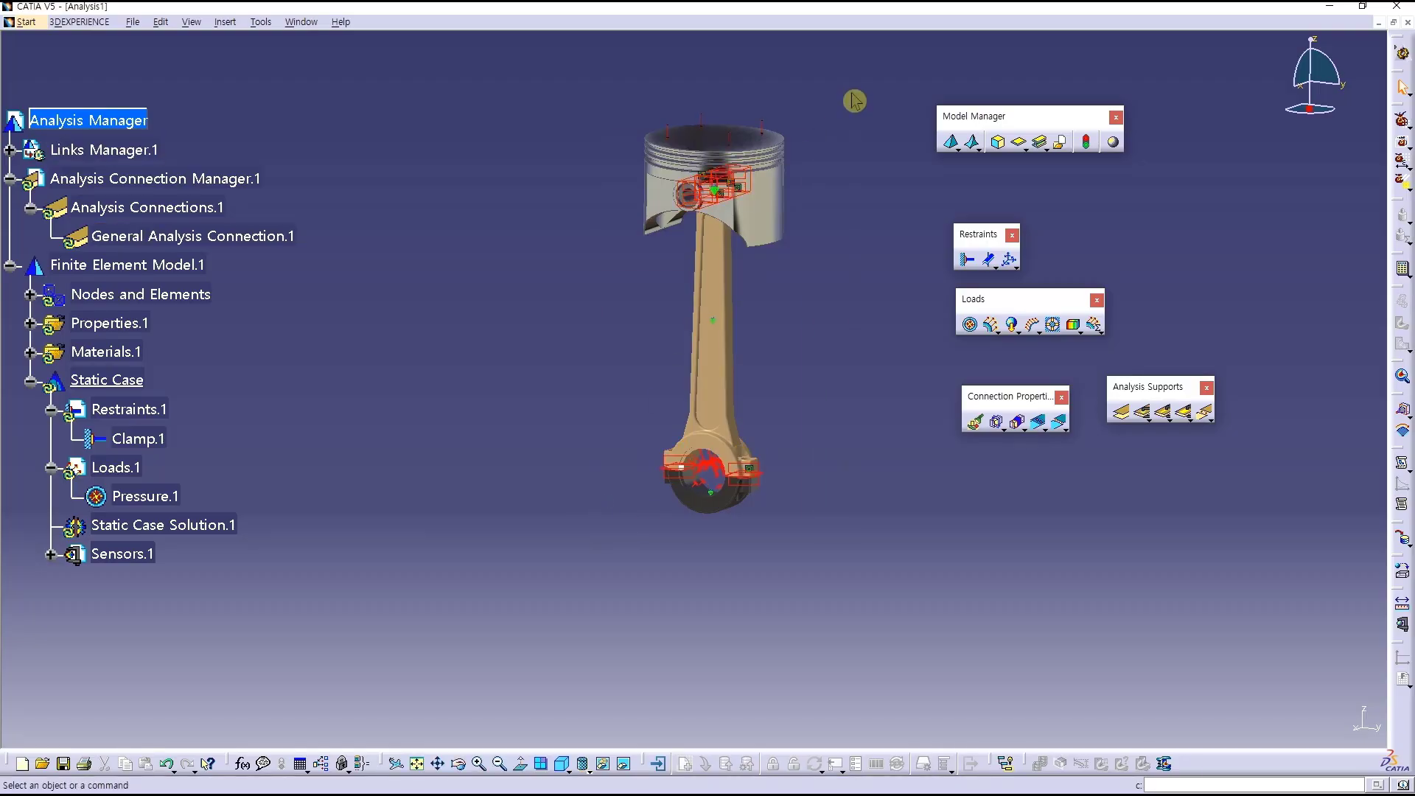
pyautogui.click(1087, 148)
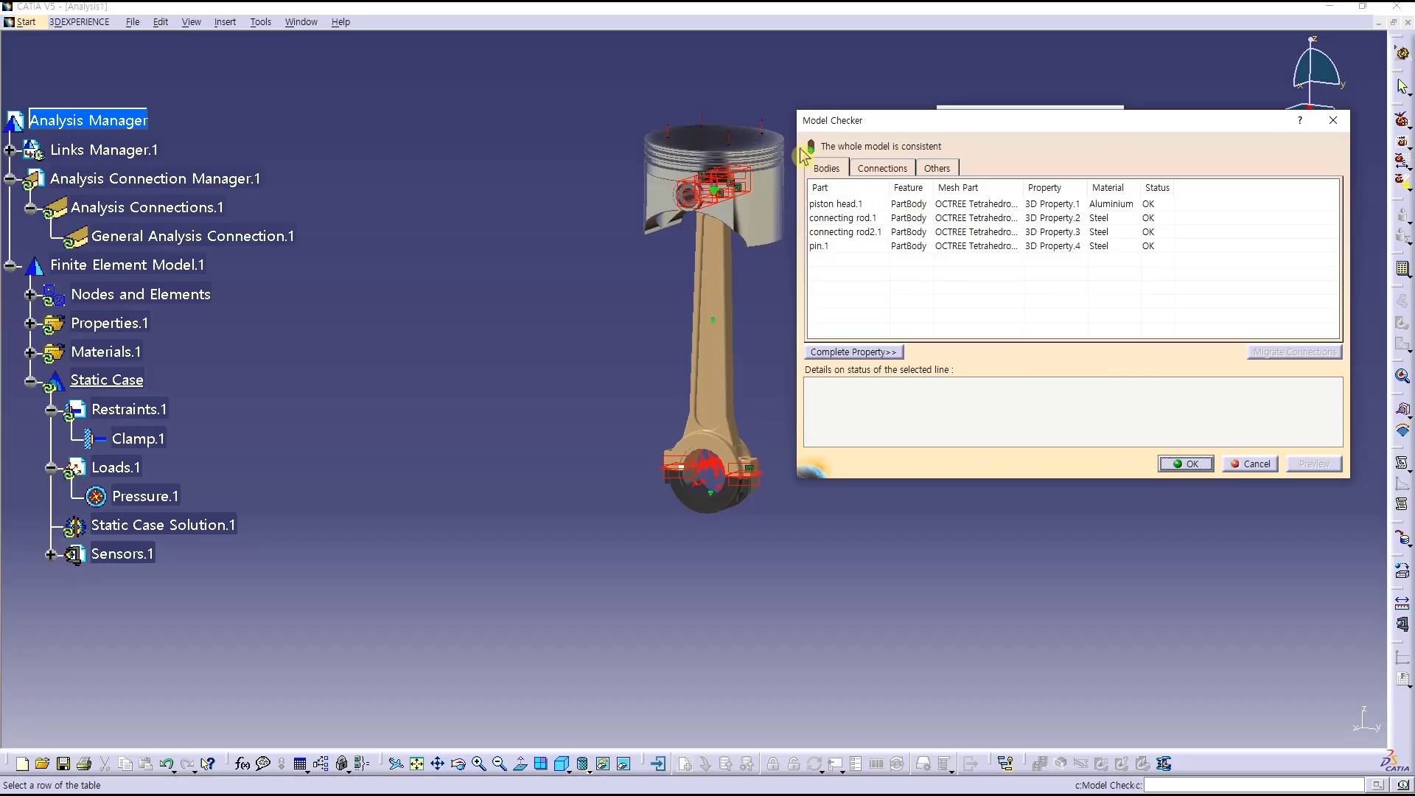
pyautogui.click(1178, 462)
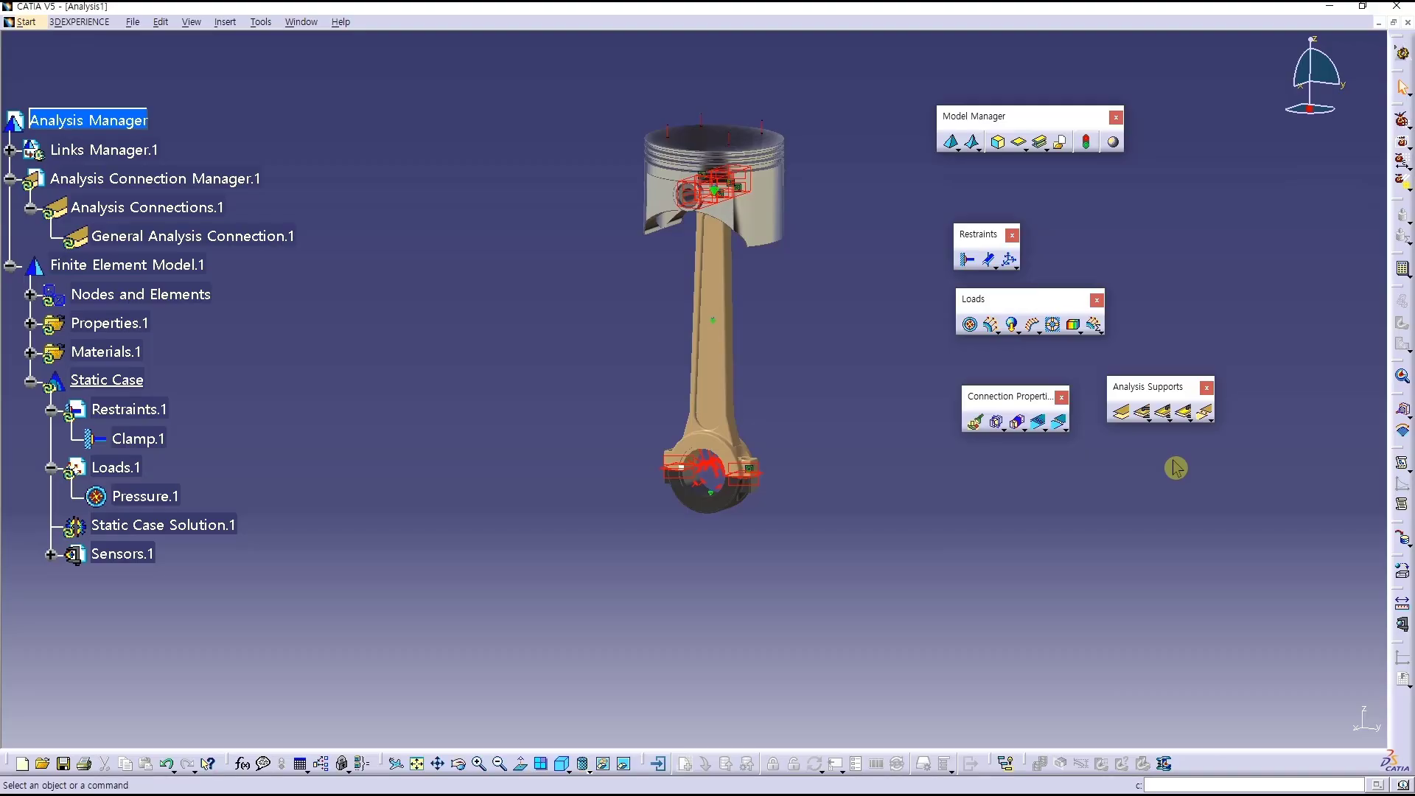
# - Dock the floating Connection Properties, Analysis Supports, Loads and Restraints toolbars
pyautogui.doubleClick(1021, 398)
pyautogui.doubleClick(1142, 388)
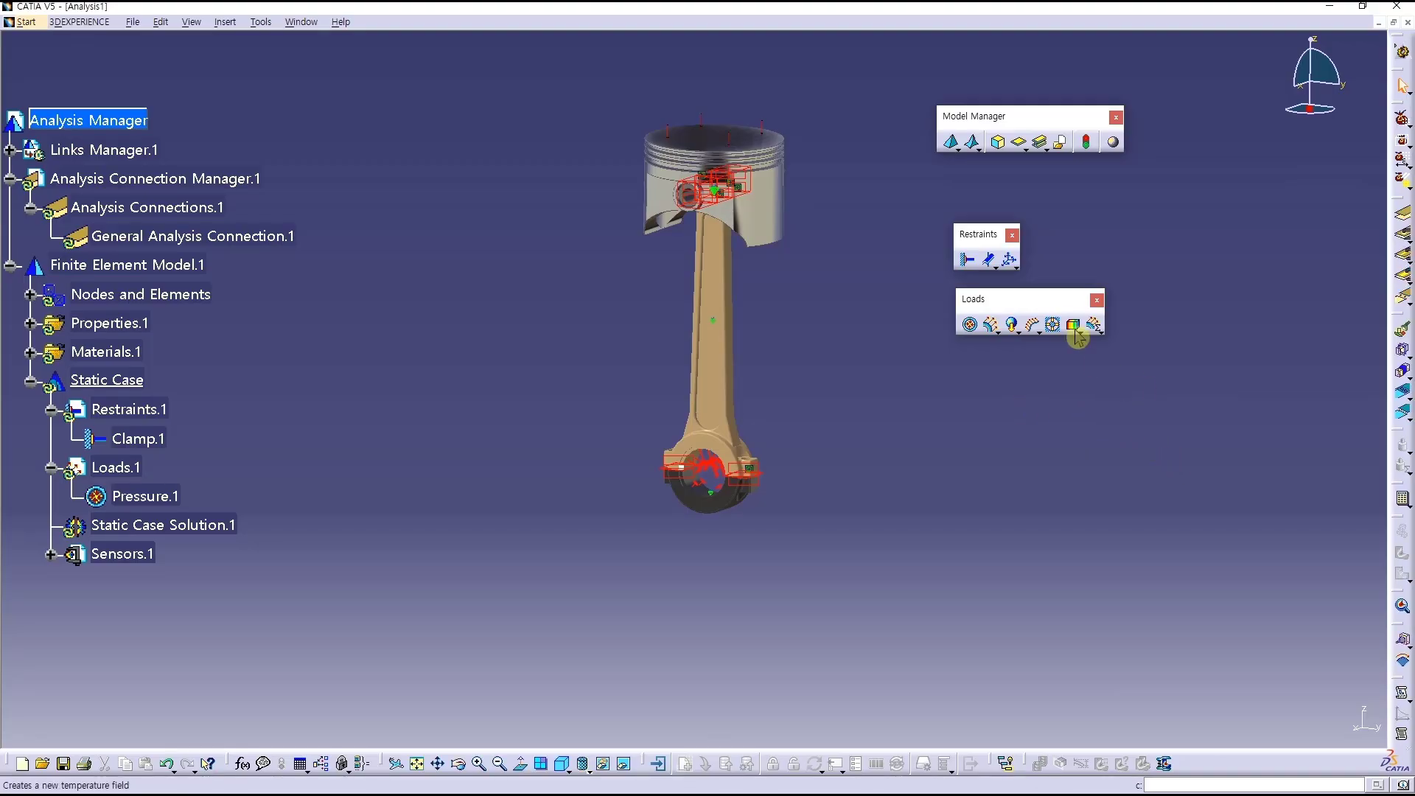
pyautogui.doubleClick(1032, 299)
pyautogui.doubleClick(981, 234)
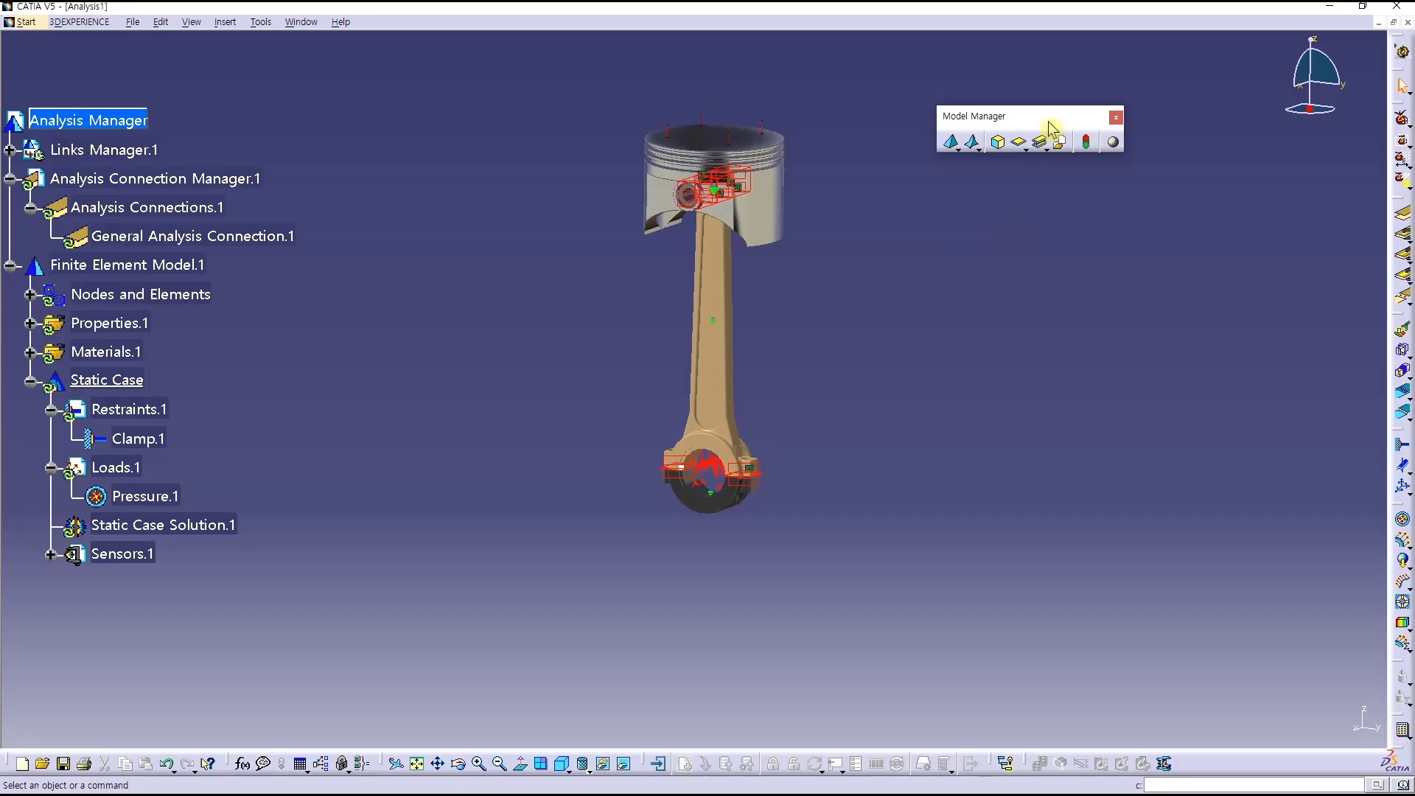
# - Float the Compute toolbar over the model view and start a computation of All with Preview enabled
pyautogui.moveTo(1403, 713); pyautogui.dragTo(951, 296)
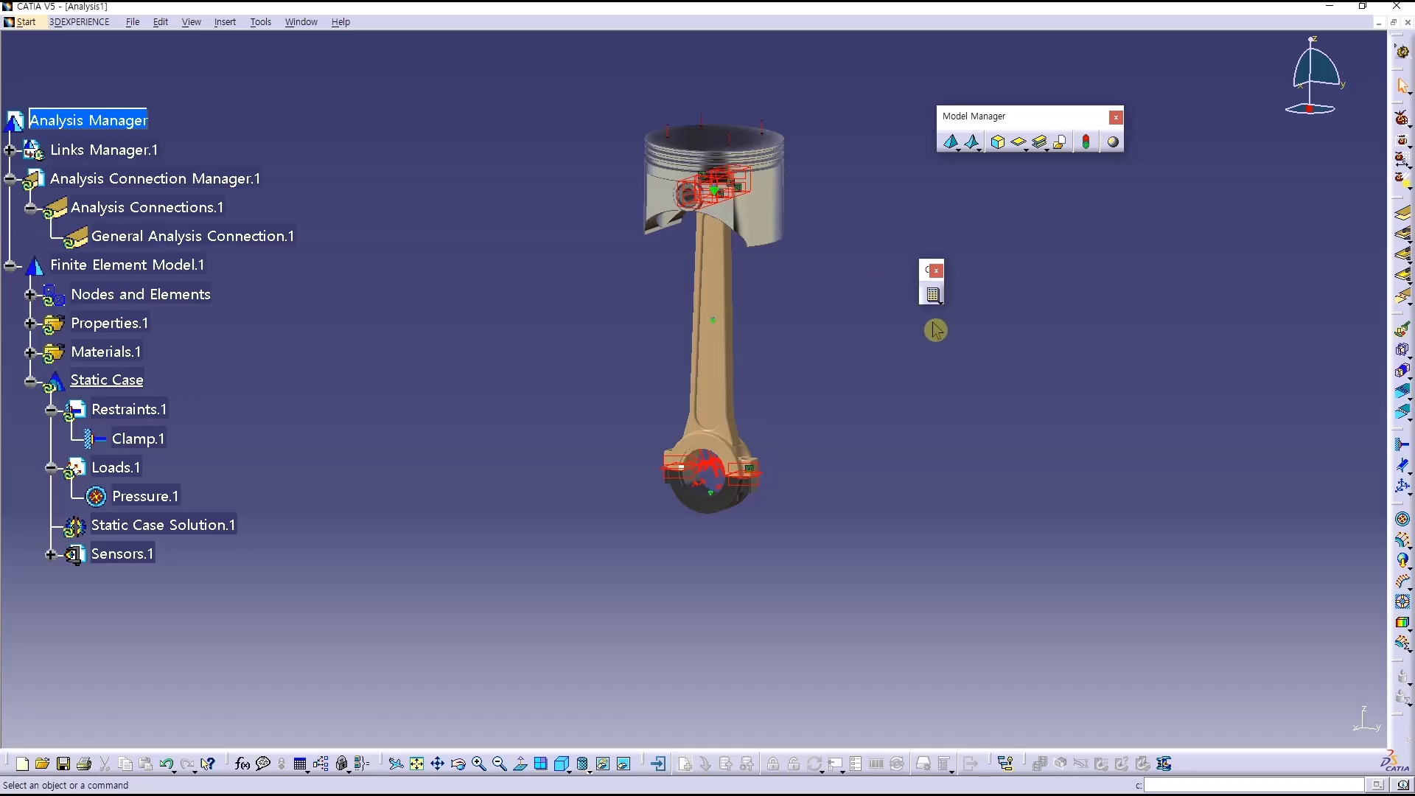
pyautogui.click(934, 295)
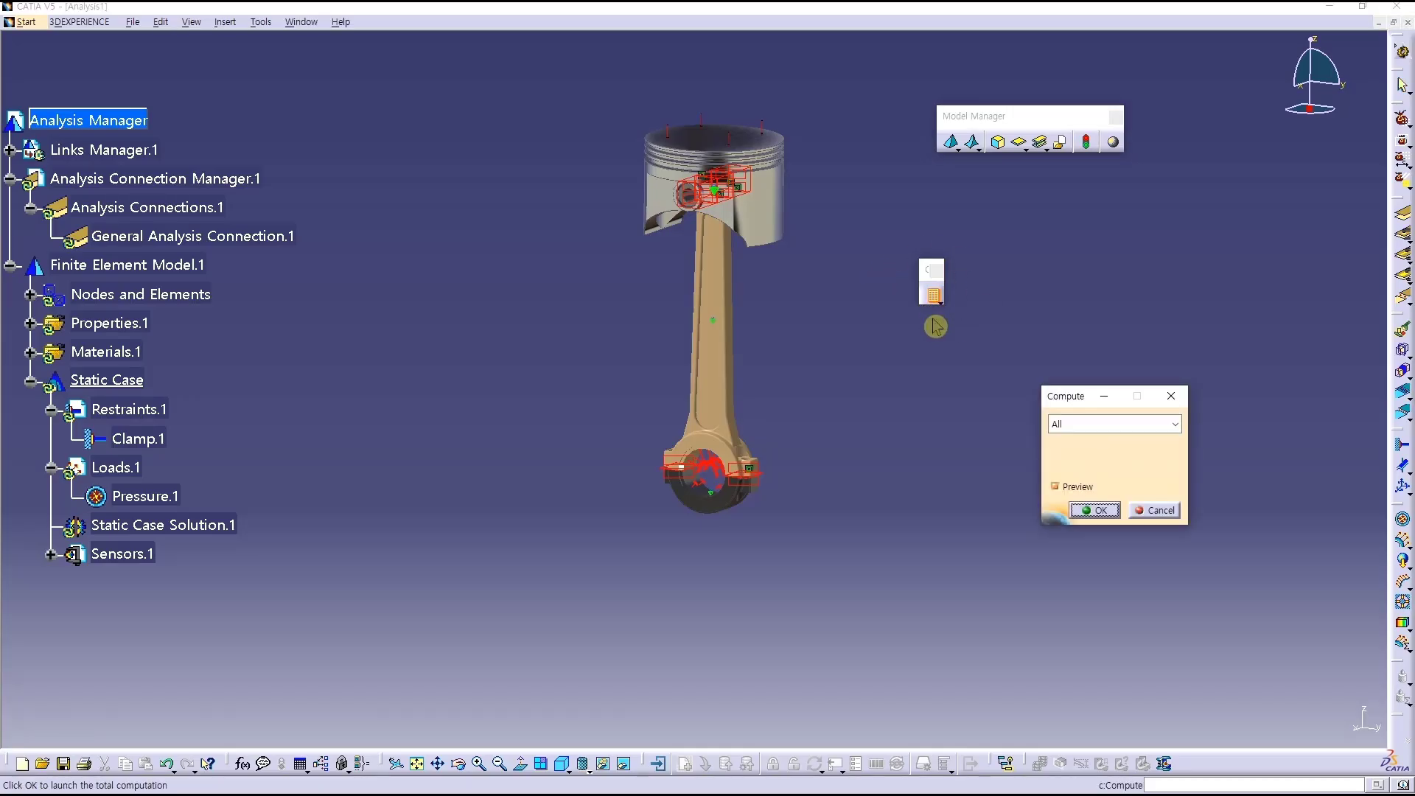
pyautogui.moveTo(1053, 393); pyautogui.dragTo(994, 262)
pyautogui.click(1031, 293)
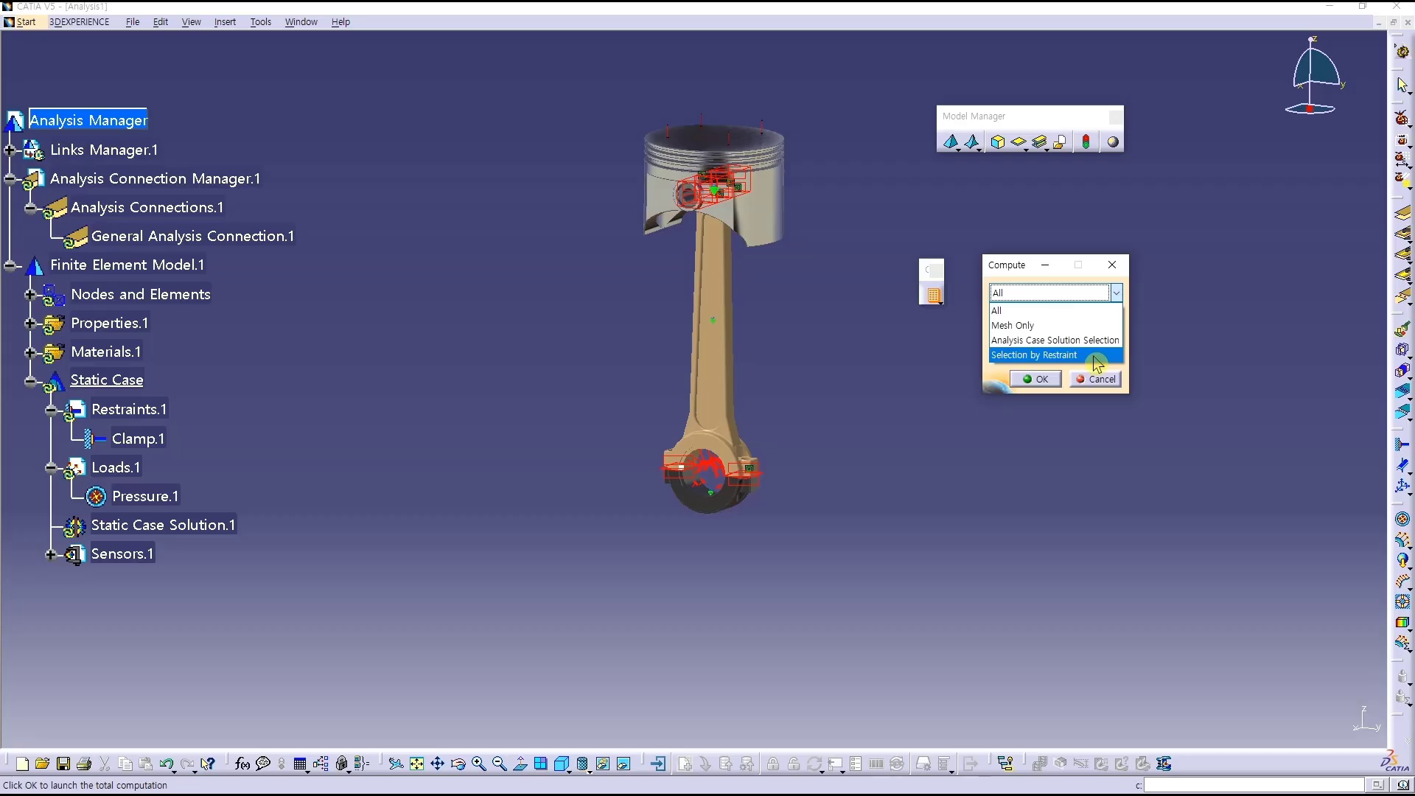
pyautogui.click(1082, 310)
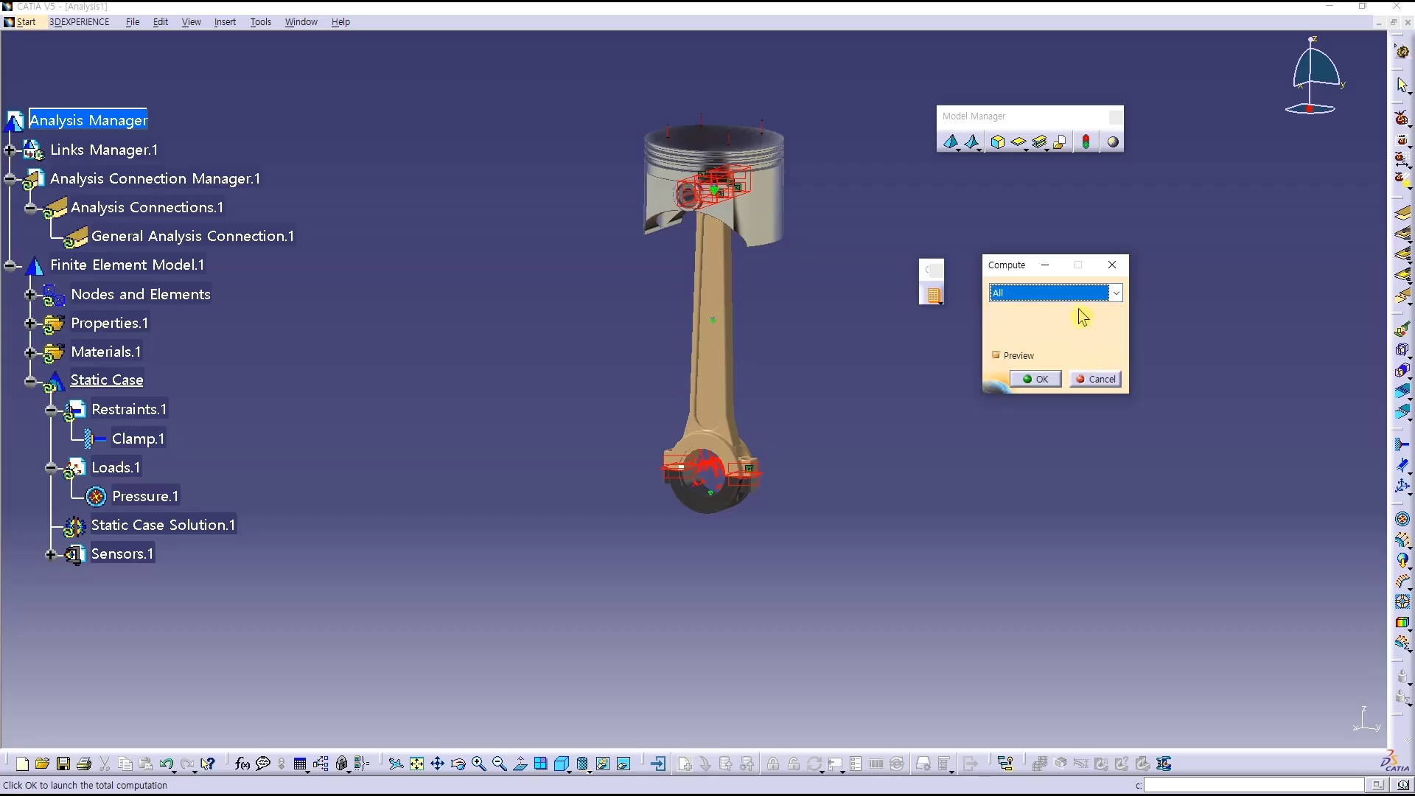
pyautogui.click(1041, 379)
# - Review the disk, memory and CPU resource estimates and continue the computation
pyautogui.click(747, 503)
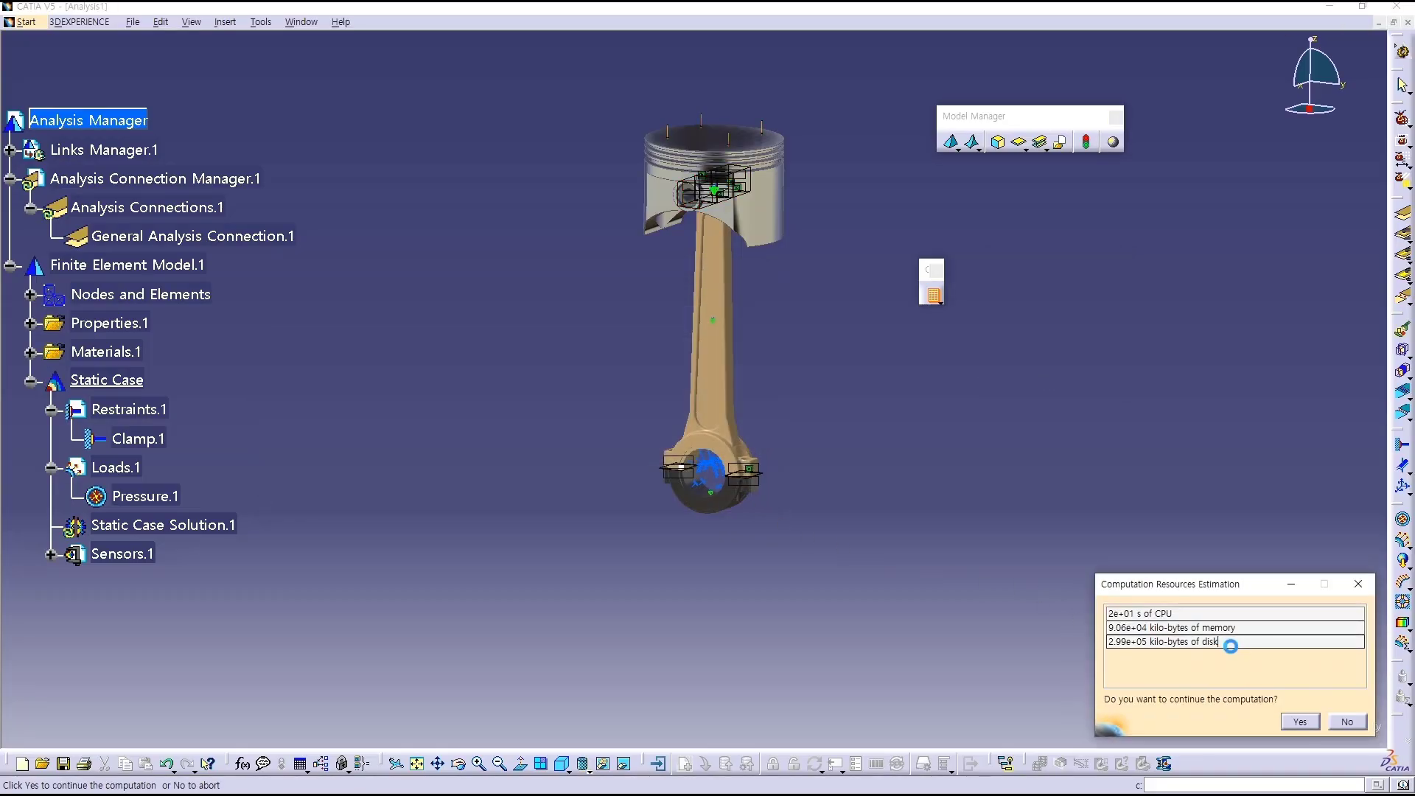
pyautogui.moveTo(1297, 641); pyautogui.dragTo(1101, 647)
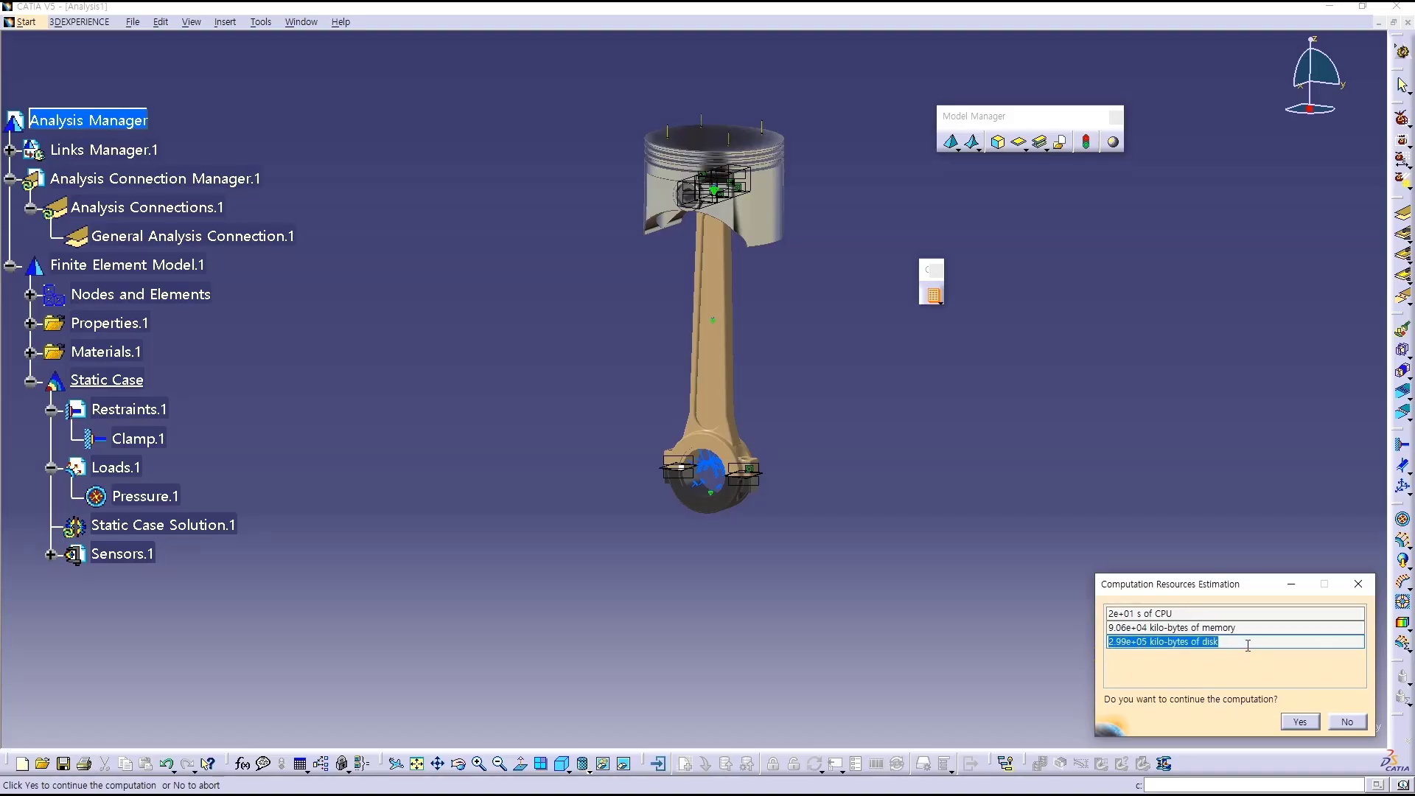
pyautogui.moveTo(1254, 627); pyautogui.dragTo(1096, 614)
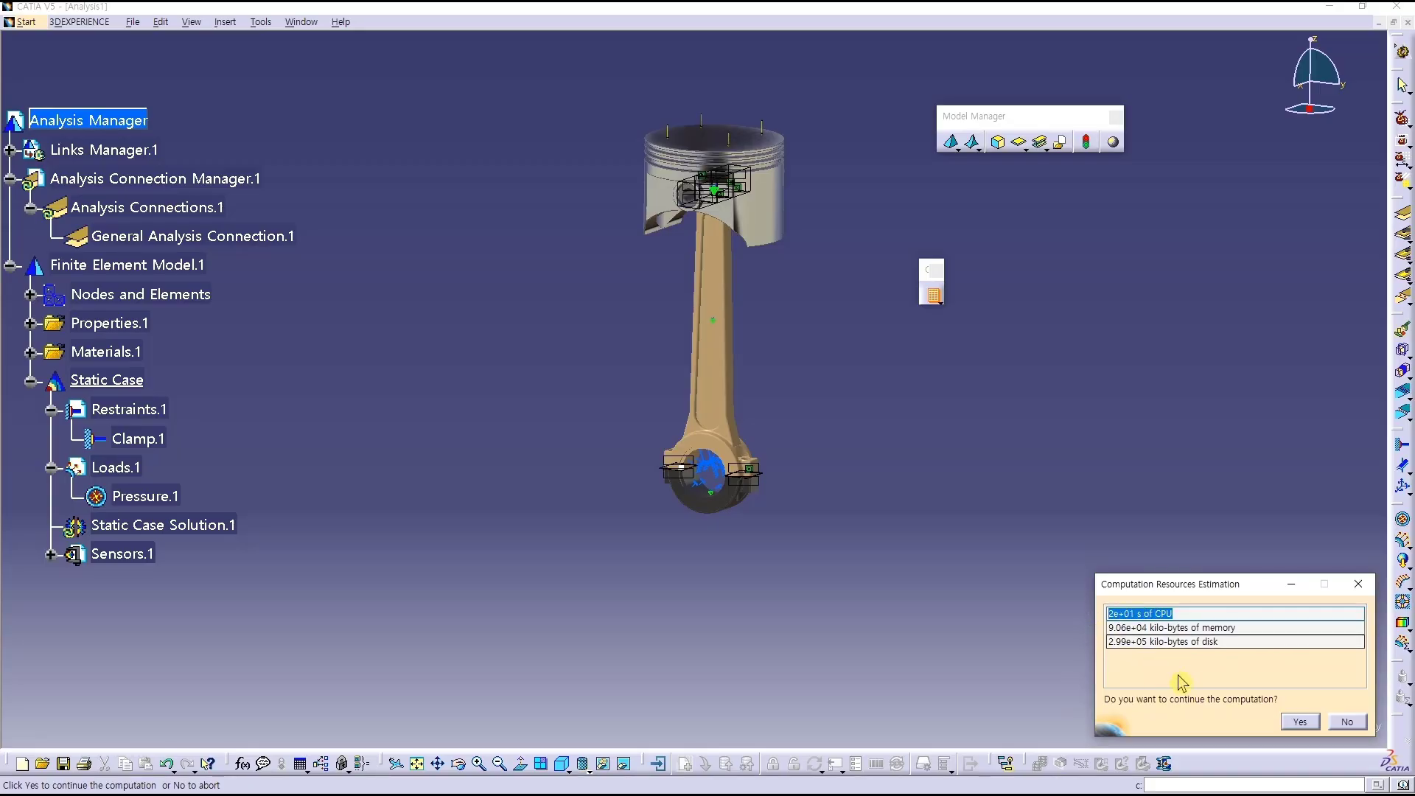
pyautogui.click(1300, 722)
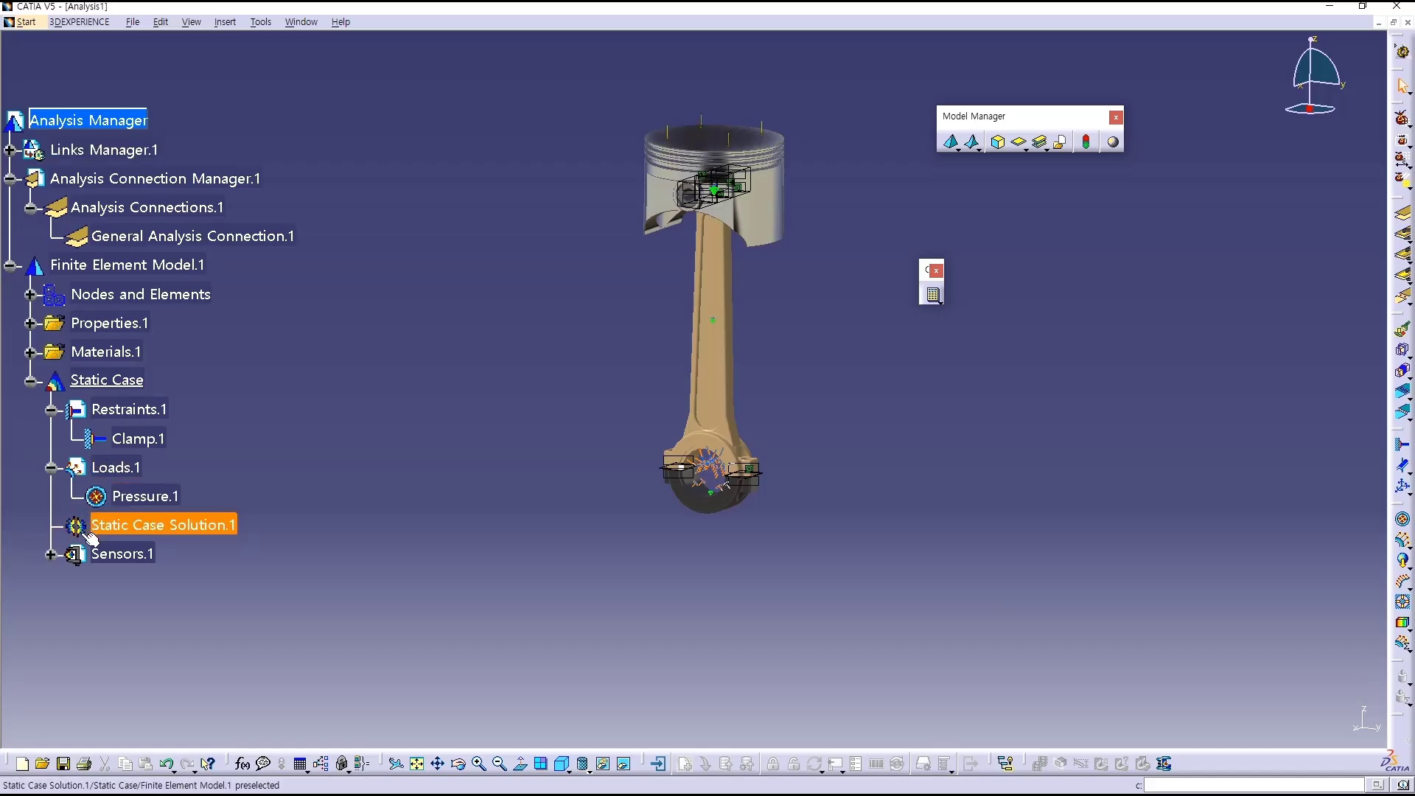
# - Review the parameters of Static Case Solution.1, keep the Gauss R6 method and clear the selection
pyautogui.doubleClick(227, 528)
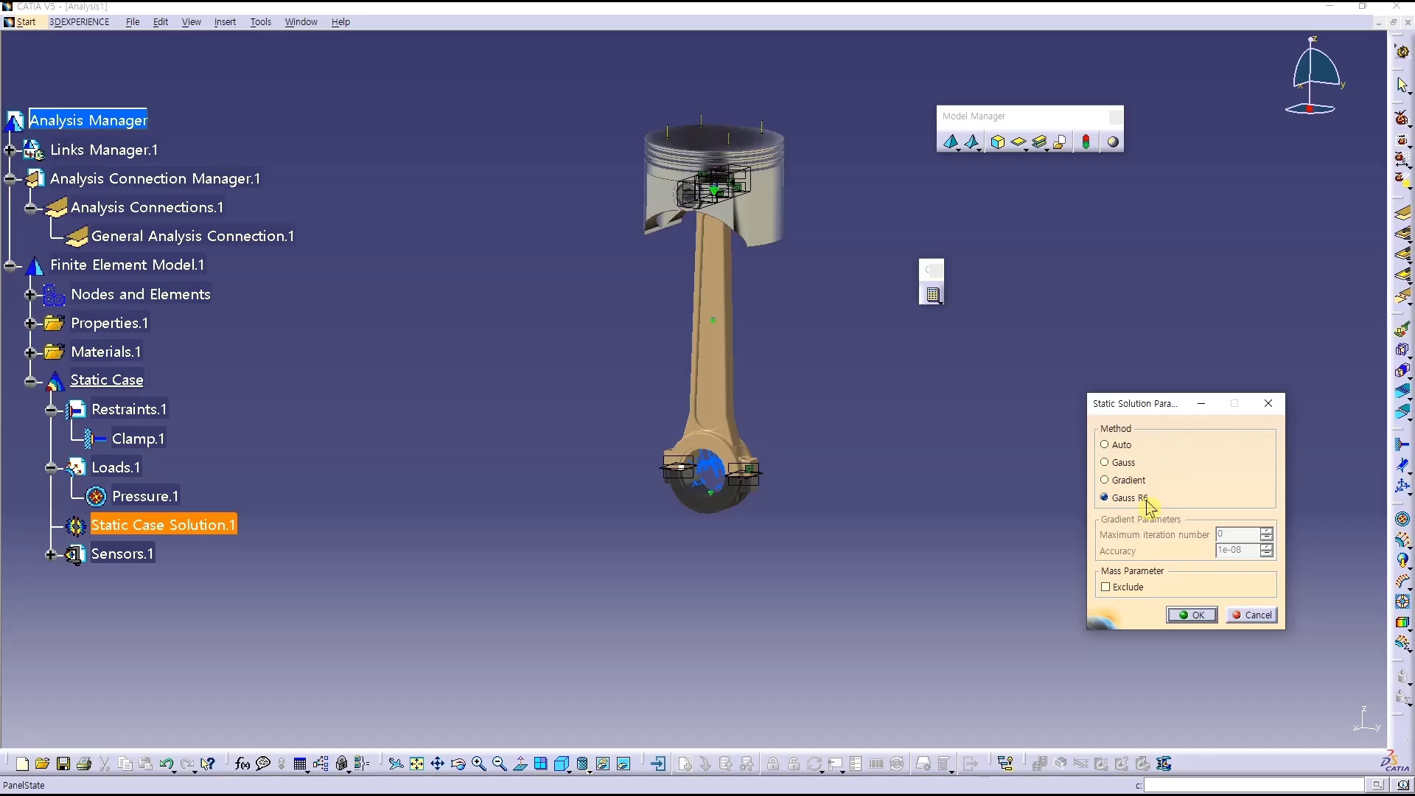
pyautogui.click(1198, 617)
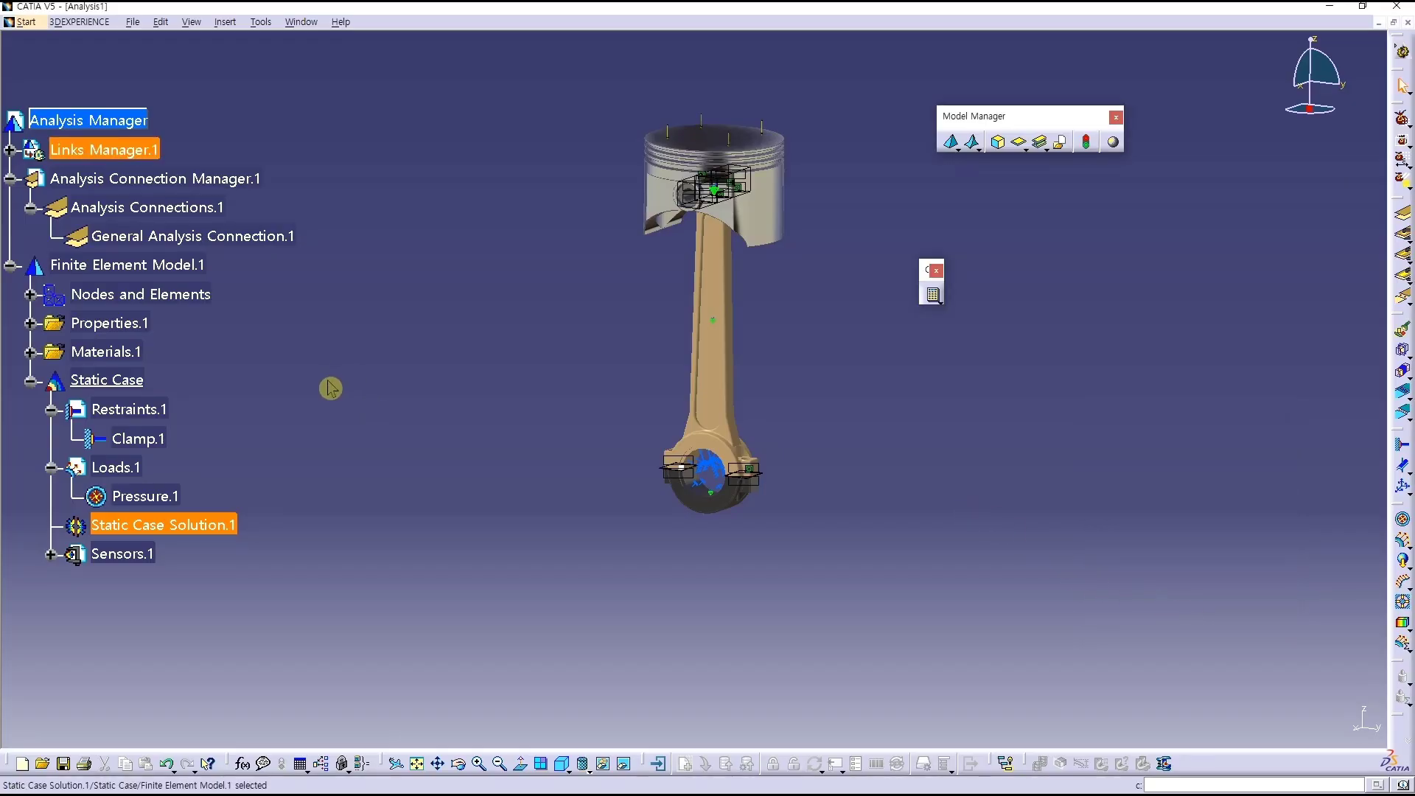
pyautogui.moveTo(326, 384); pyautogui.dragTo(59, 144)
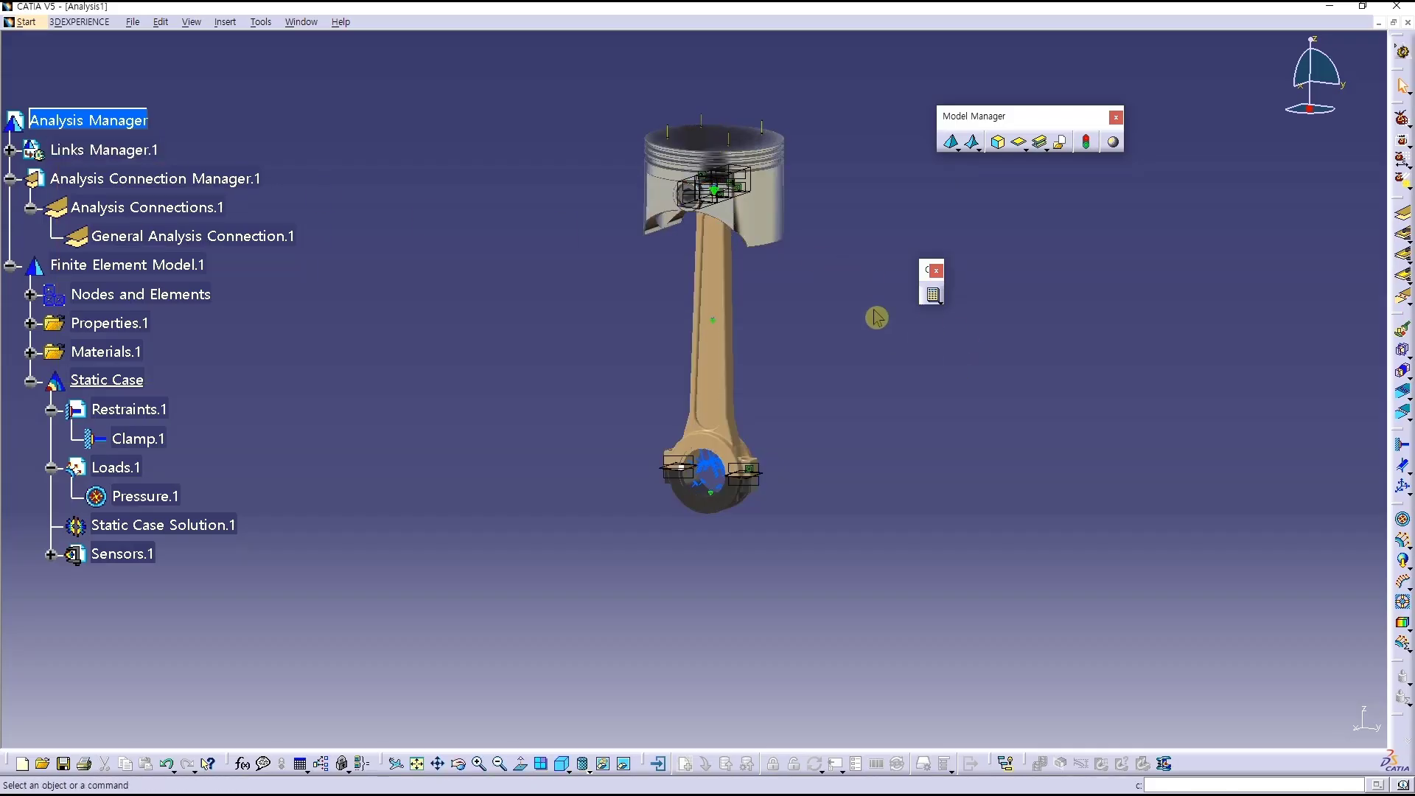
# - Dock the Compute toolbar, line up Model Manager, Analysis Supports and Connection Properties above the model view, and float the Image toolbar
pyautogui.moveTo(877, 234); pyautogui.dragTo(1008, 363)
pyautogui.doubleClick(927, 272)
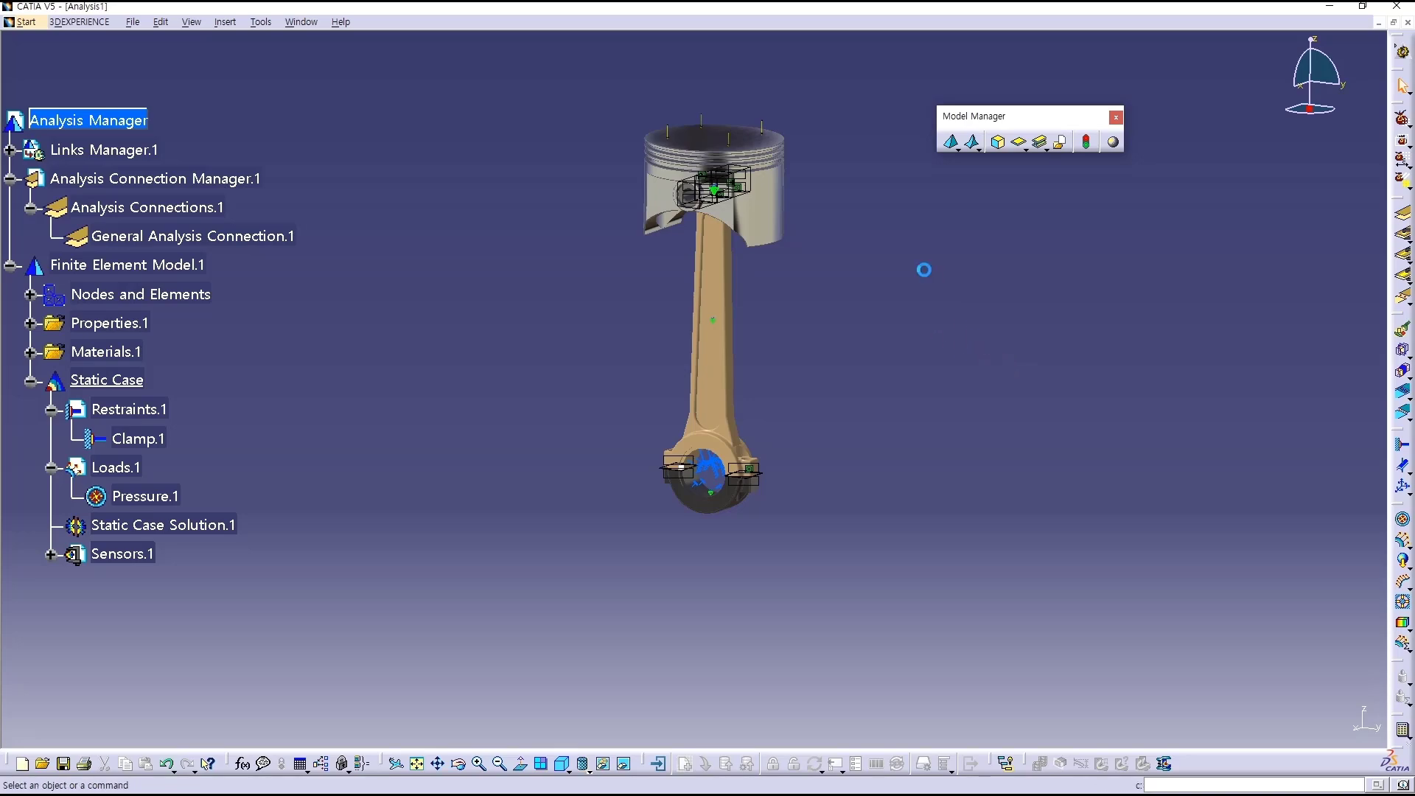
pyautogui.moveTo(1033, 114); pyautogui.dragTo(907, 23)
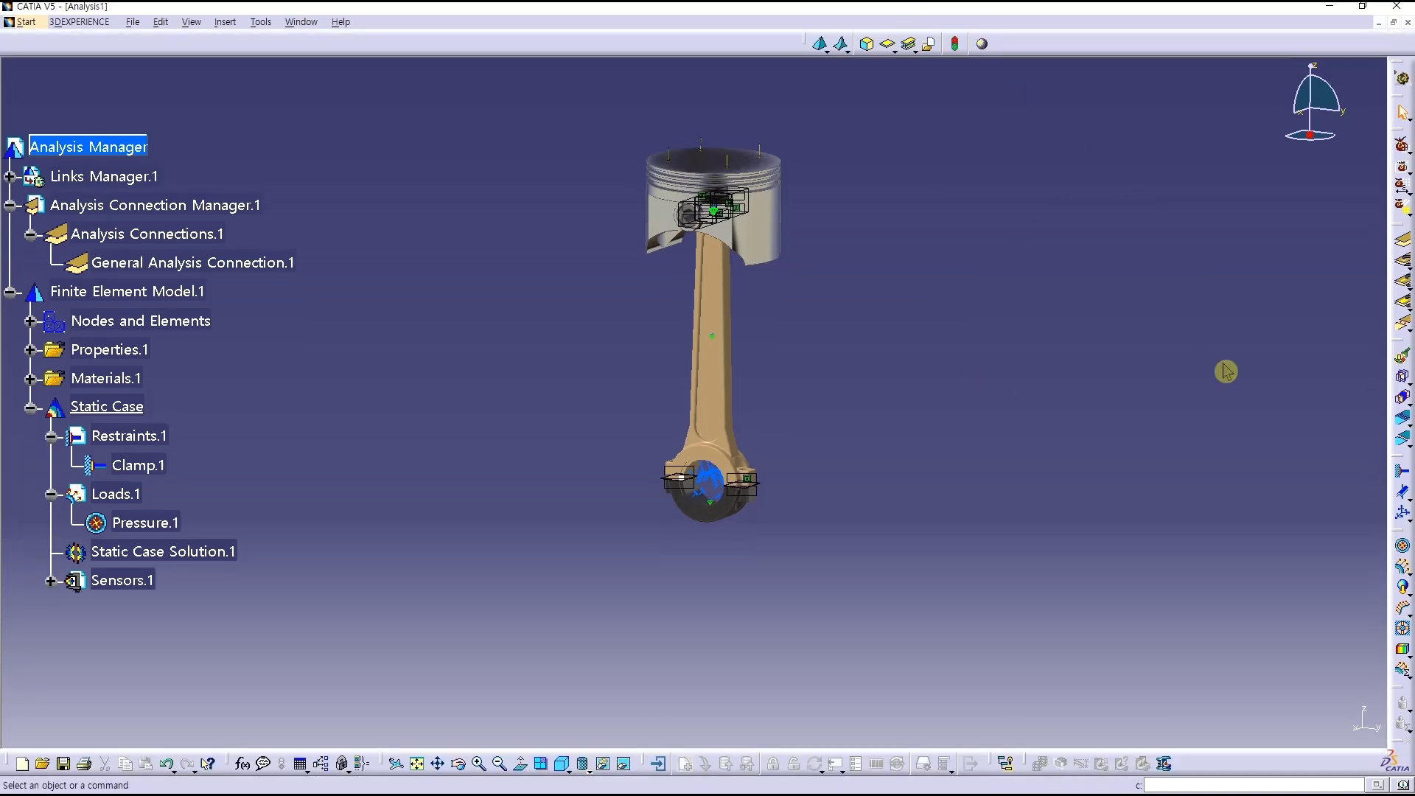
pyautogui.moveTo(1391, 230); pyautogui.dragTo(1093, 69)
pyautogui.moveTo(1386, 222); pyautogui.dragTo(1245, 44)
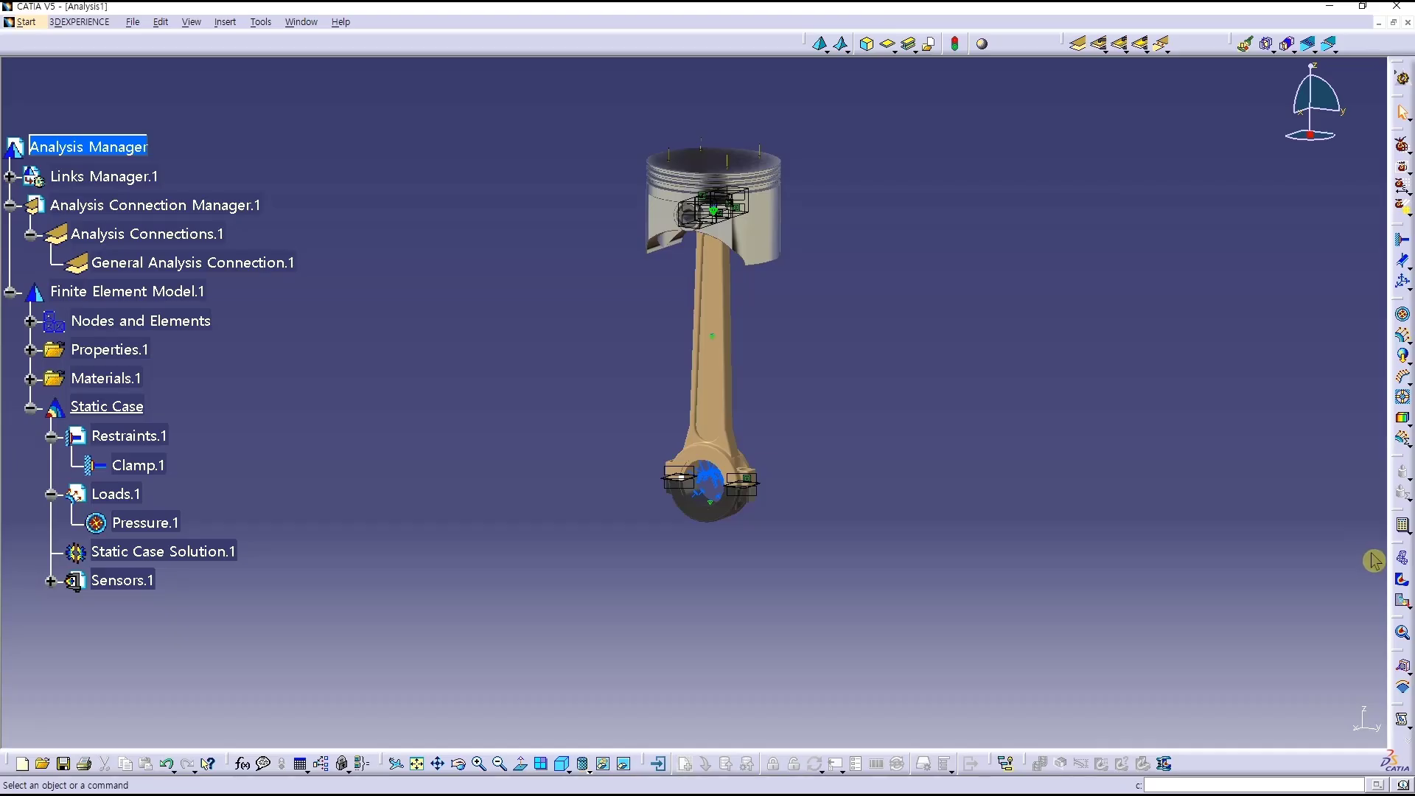
pyautogui.moveTo(1400, 552); pyautogui.dragTo(927, 302)
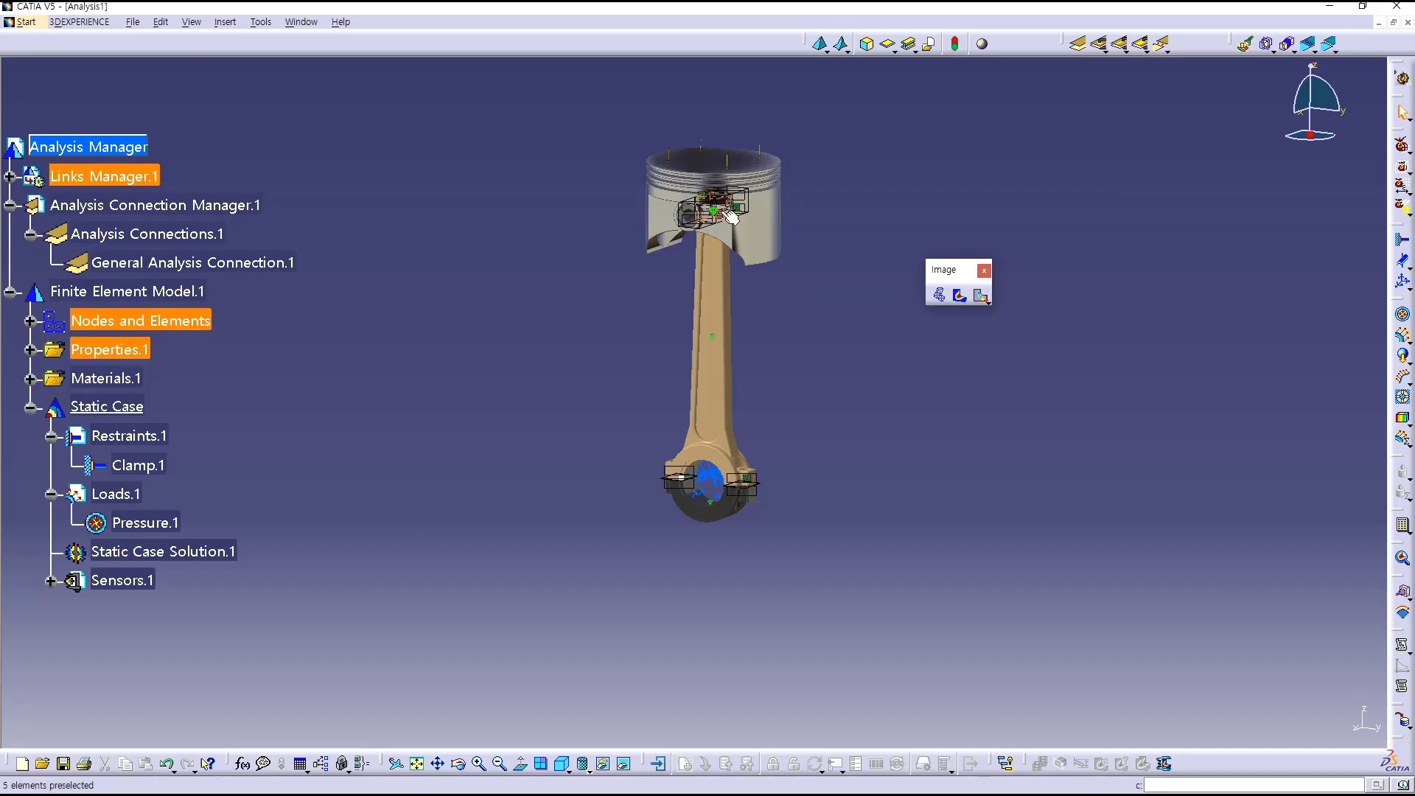
# - Hide Analysis Connection Manager.1, Nodes and Elements, Restraints.1, Loads.1 and Properties.1 in the specification tree
pyautogui.rightClick(81, 203)
pyautogui.click(111, 257)
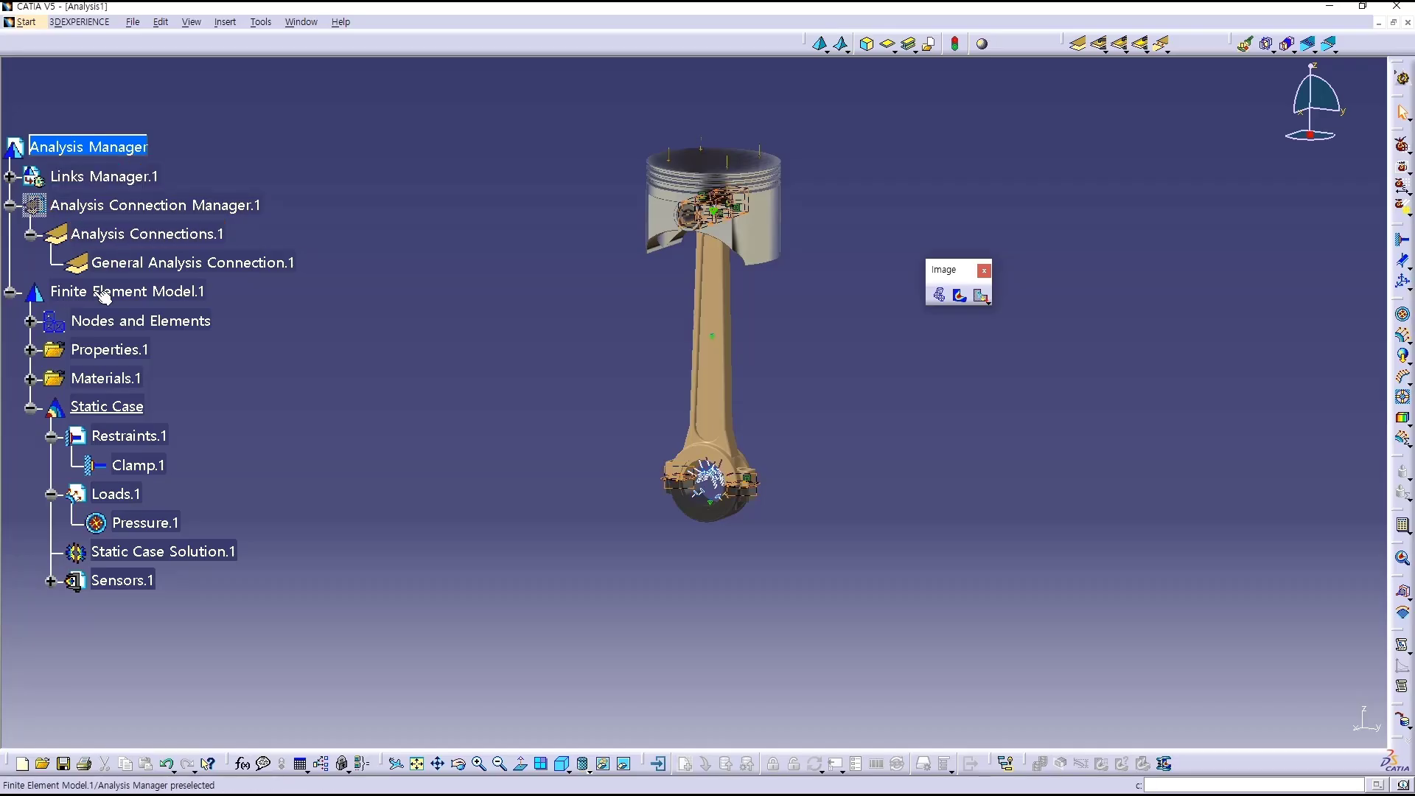
pyautogui.rightClick(96, 318)
pyautogui.click(109, 368)
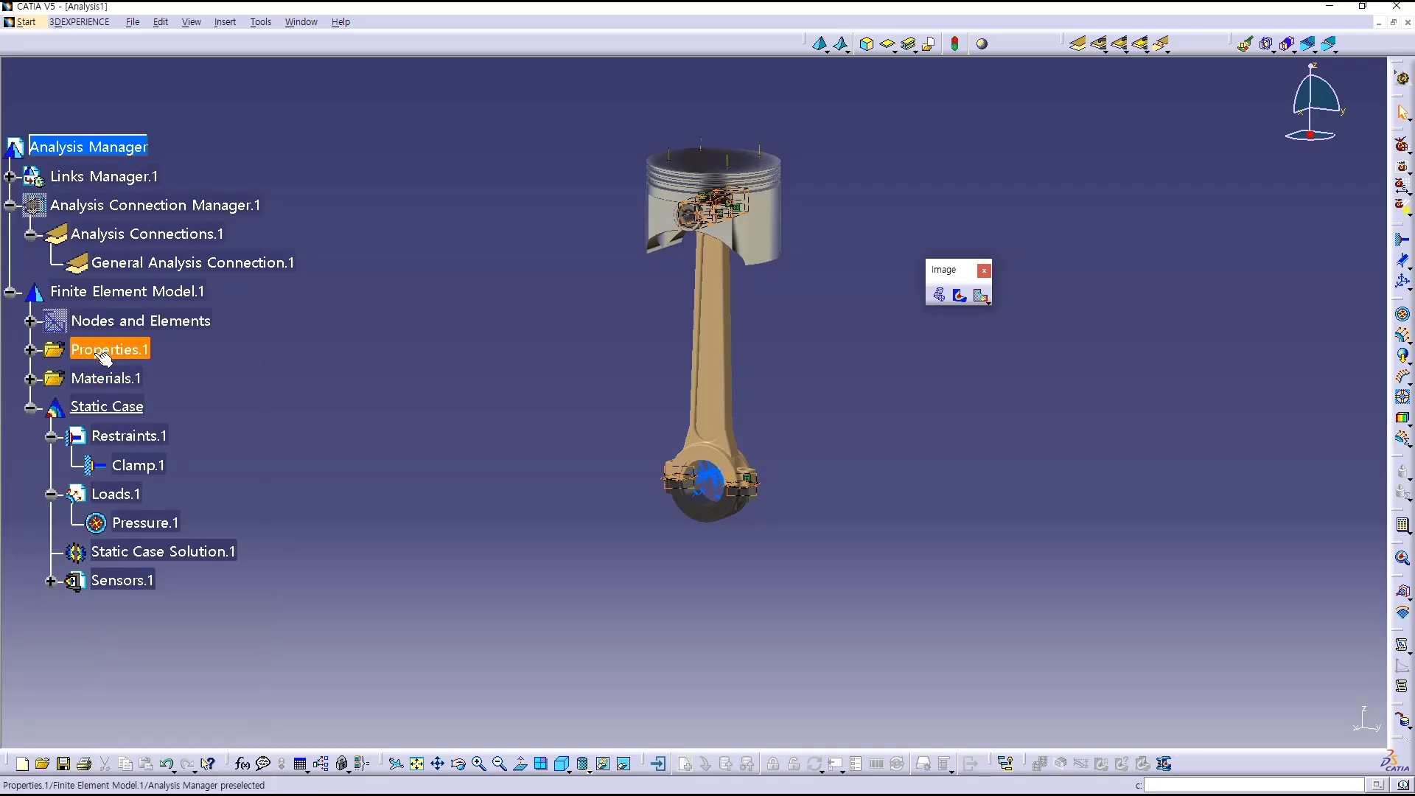
pyautogui.rightClick(119, 441)
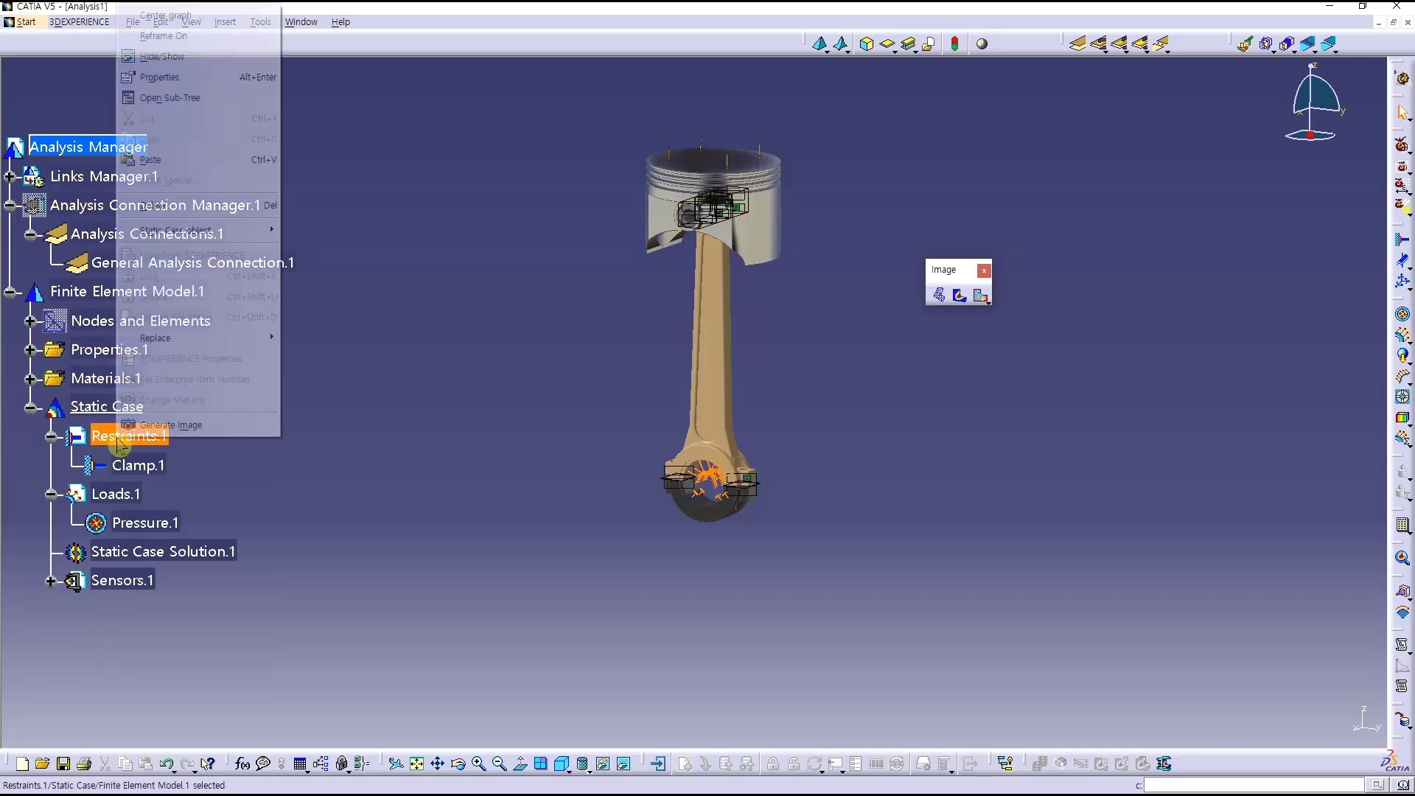
pyautogui.press('h')
pyautogui.rightClick(118, 492)
pyautogui.press('h')
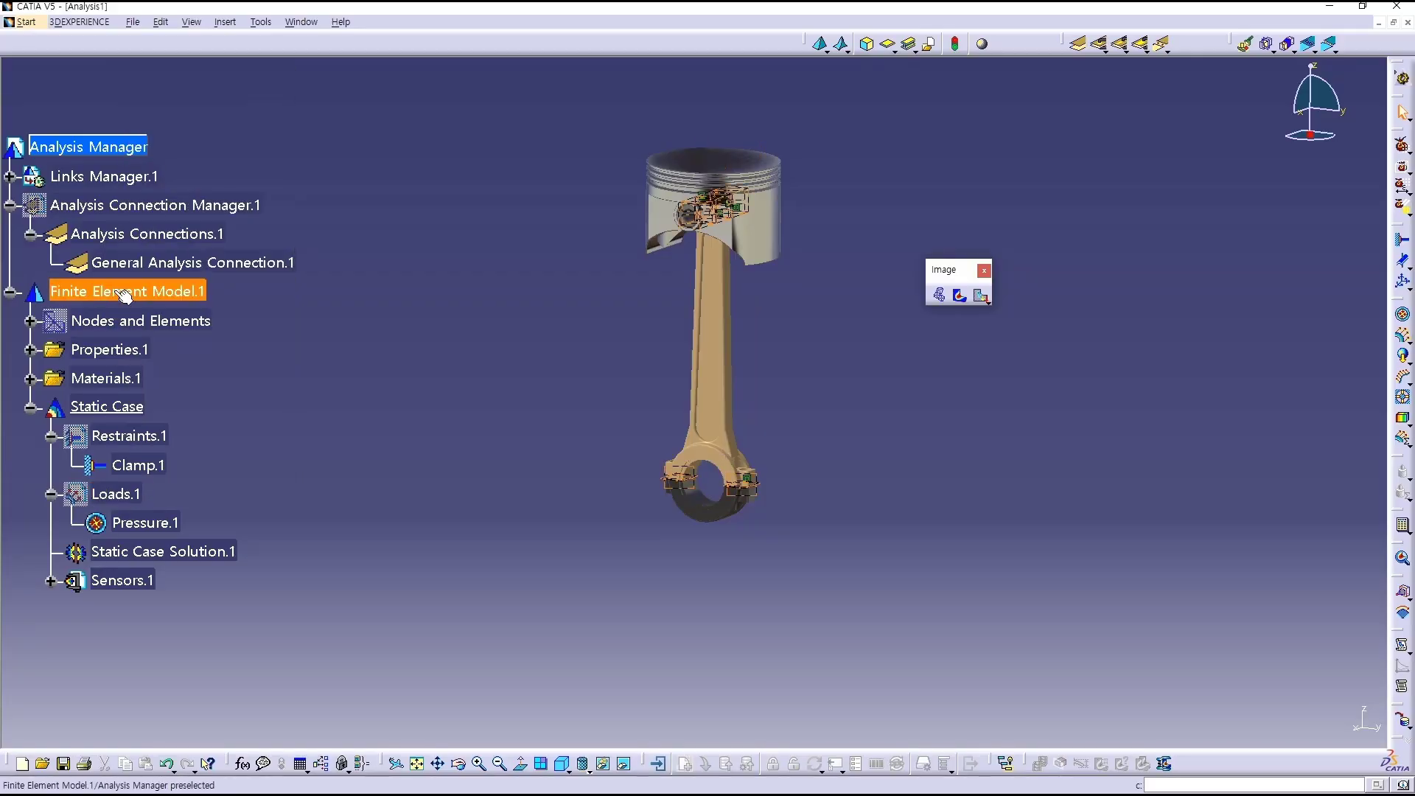
pyautogui.rightClick(96, 348)
pyautogui.press('h')
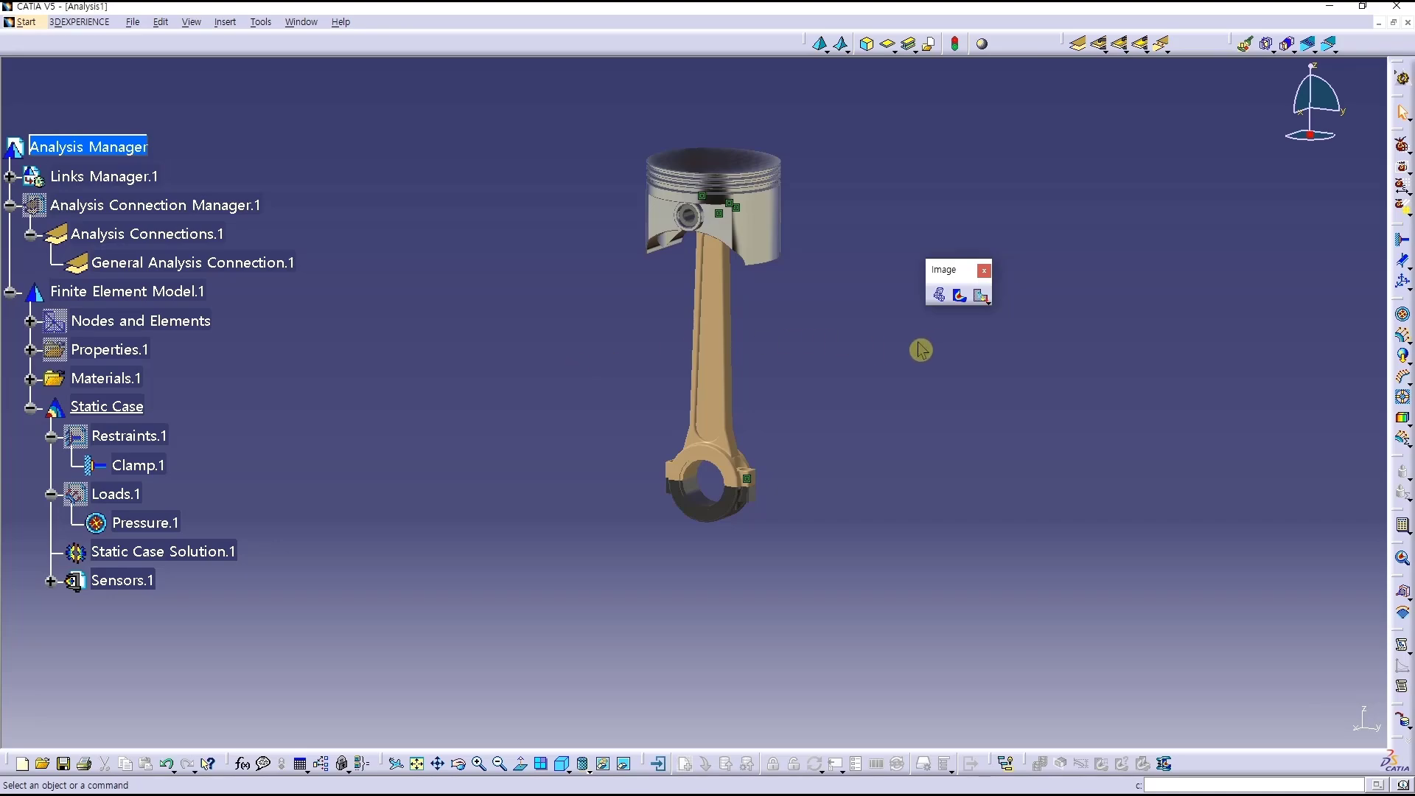
# - Generate the Deformation image of the static case solution, select it in the tree and float the Analysis Tools toolbar
pyautogui.click(940, 296)
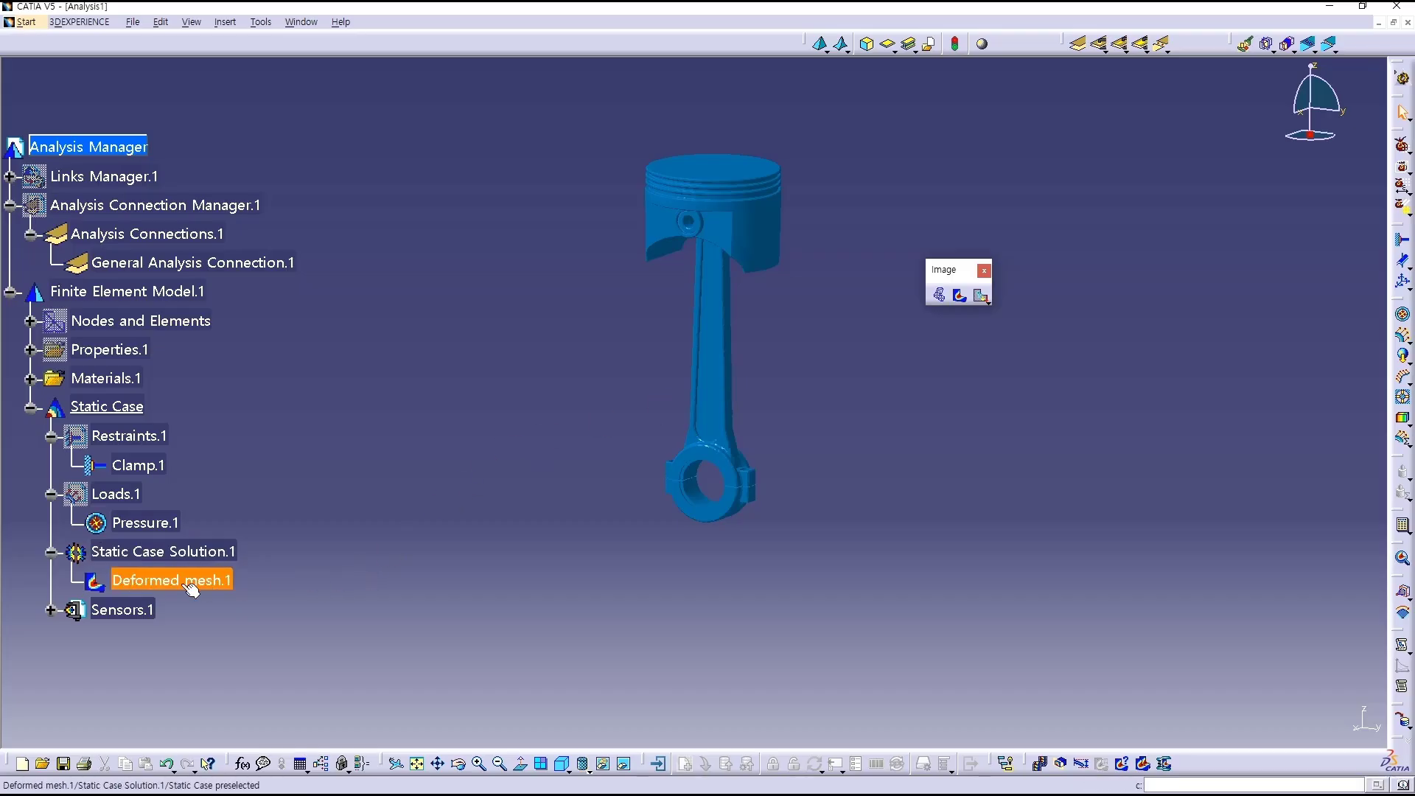
pyautogui.click(213, 586)
pyautogui.moveTo(1033, 763); pyautogui.dragTo(935, 368)
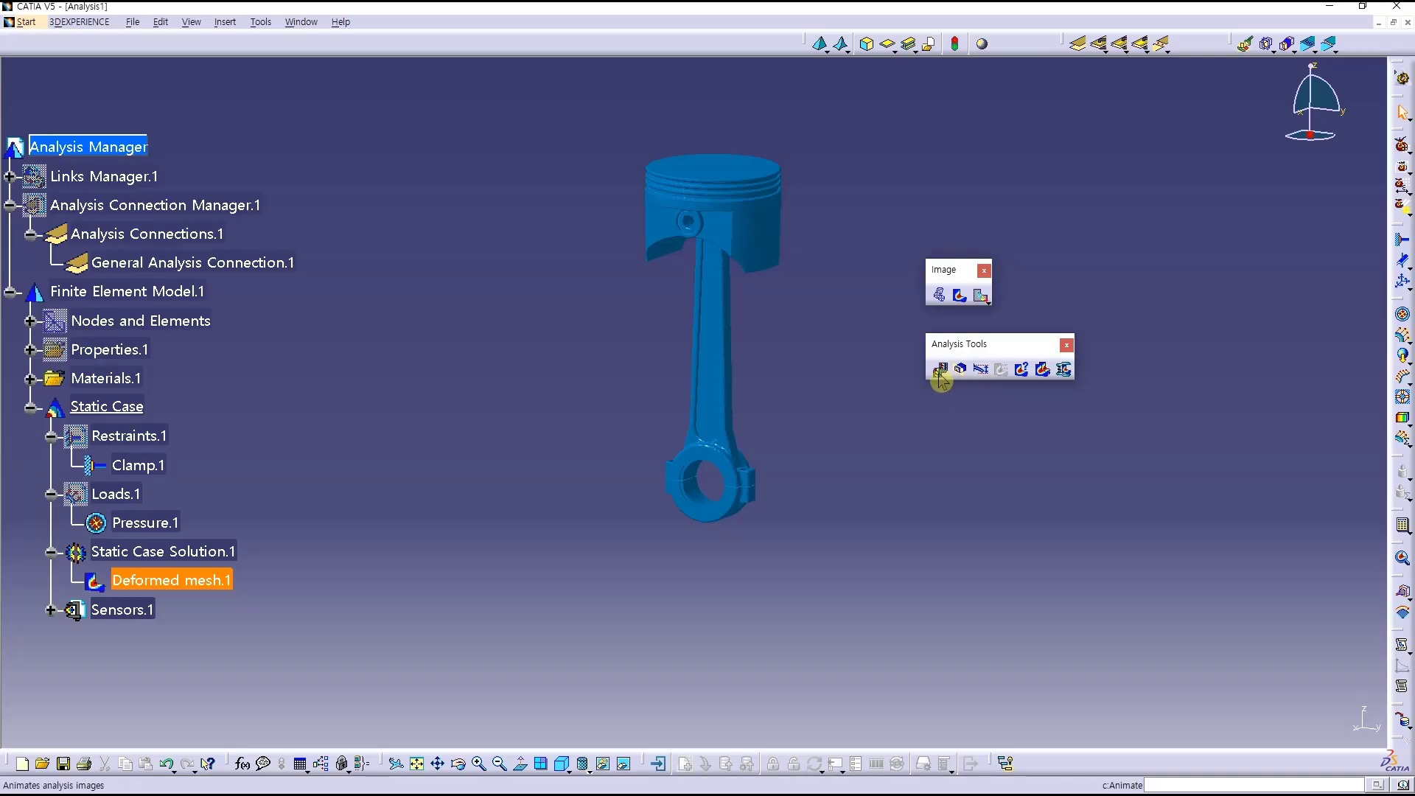
# - Animate the deformed mesh, setting the steps number to 5 and the duration to 1
pyautogui.click(940, 371)
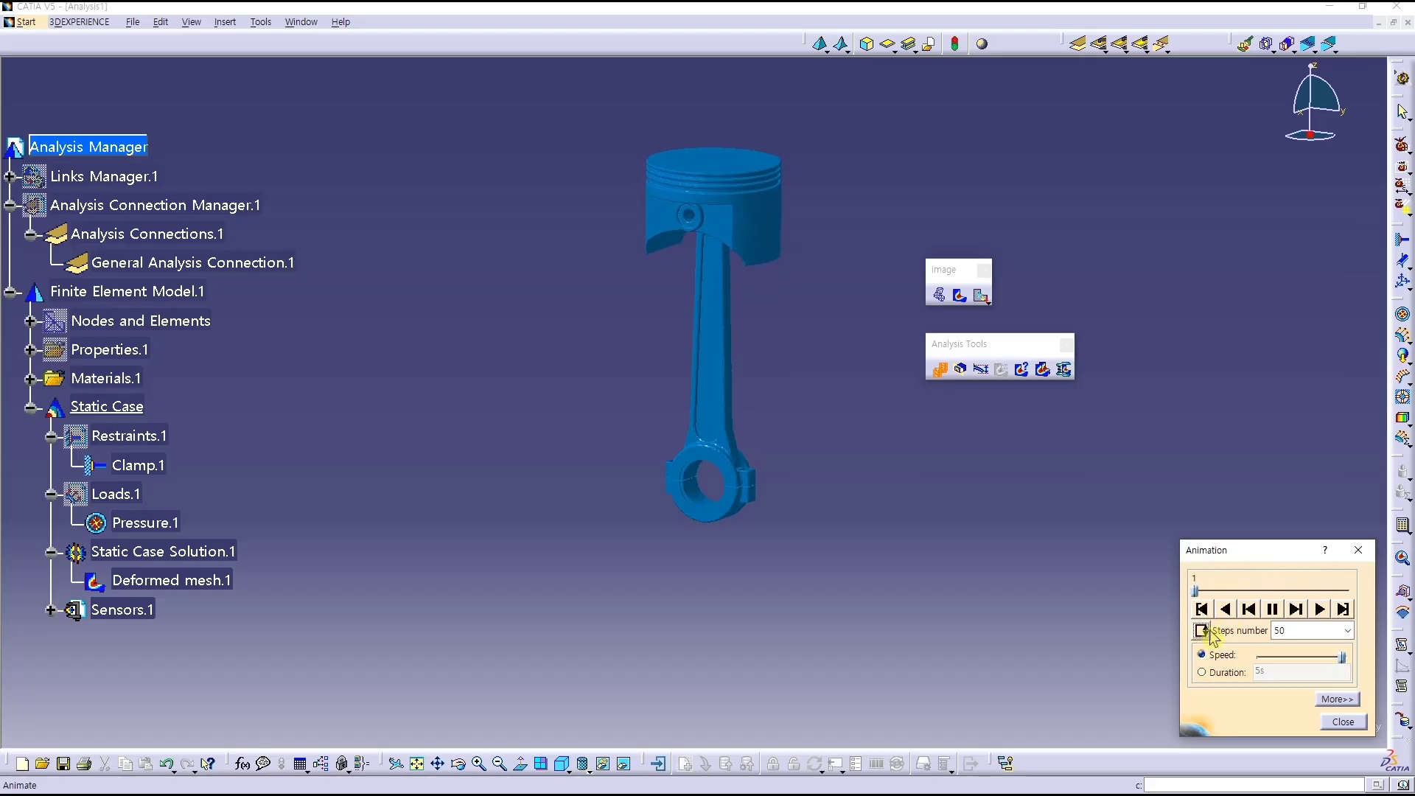
pyautogui.click(1318, 610)
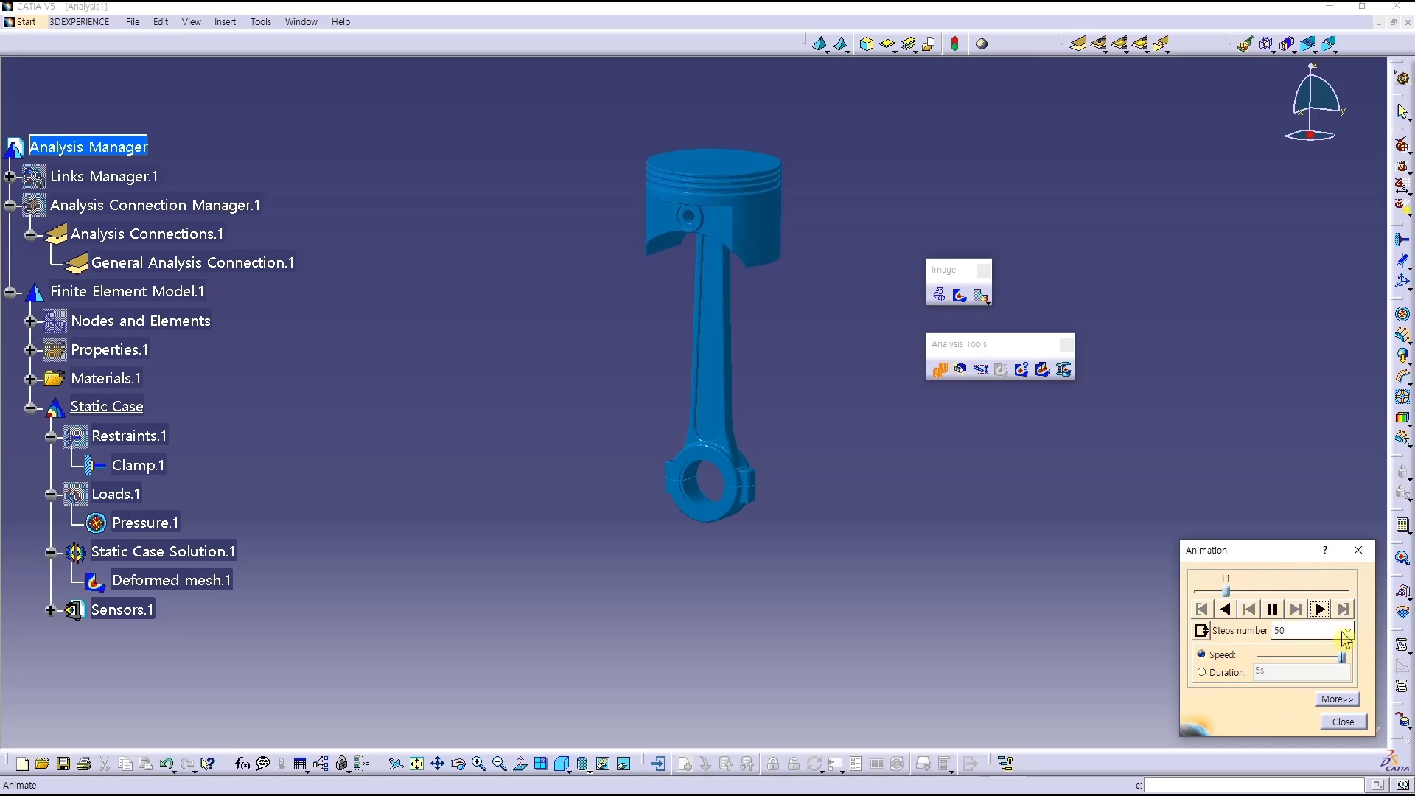
pyautogui.click(1314, 632)
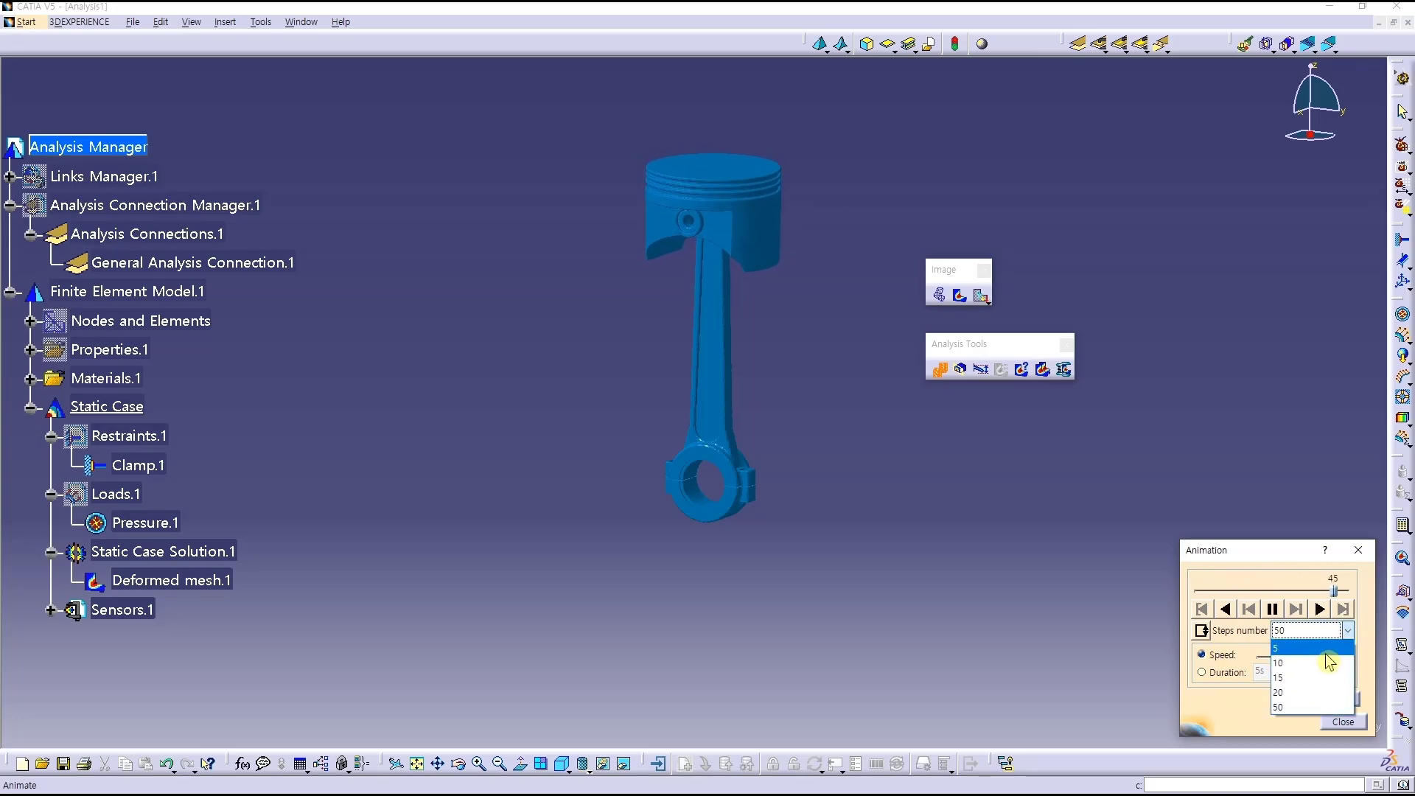
pyautogui.click(1322, 650)
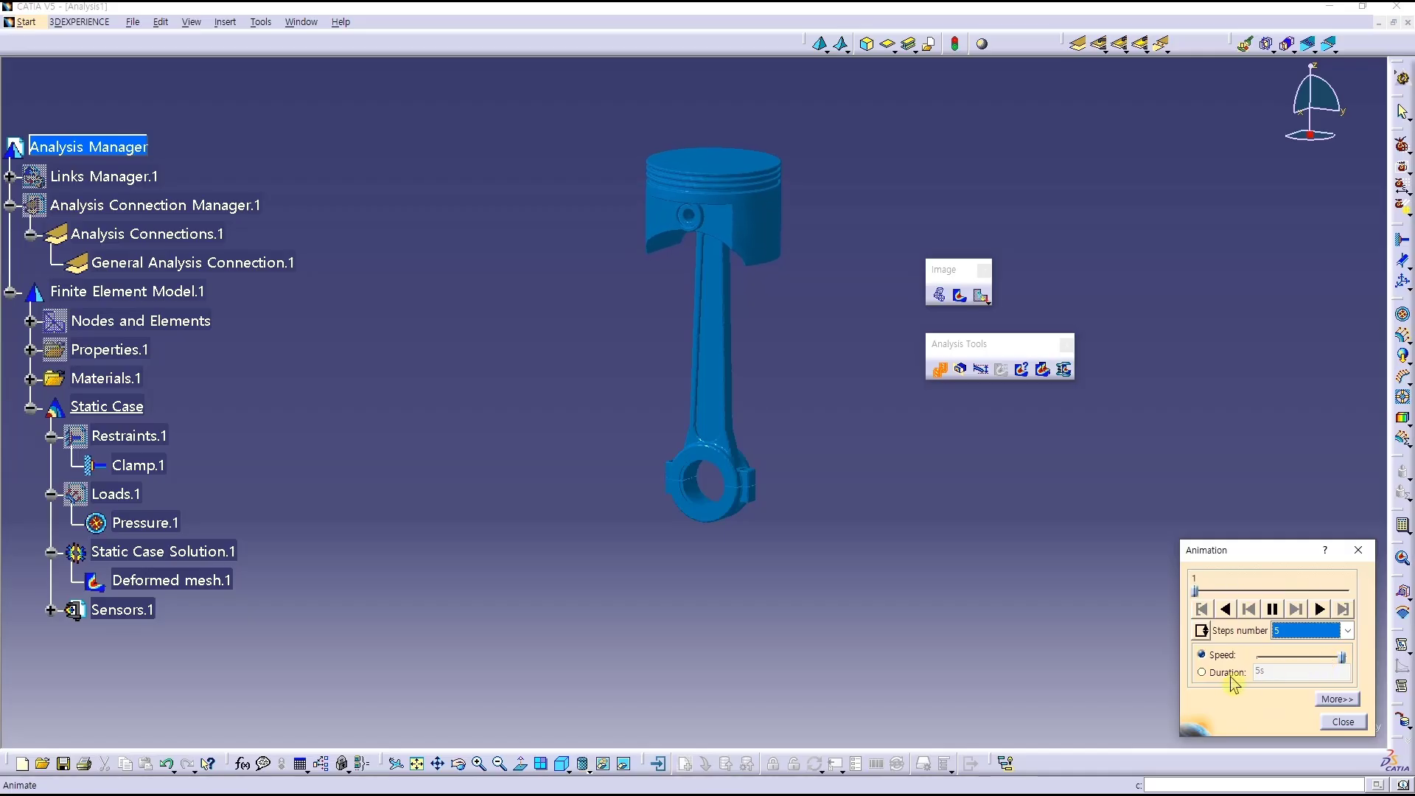
pyautogui.click(1203, 672)
pyautogui.moveTo(1280, 672); pyautogui.dragTo(1223, 674)
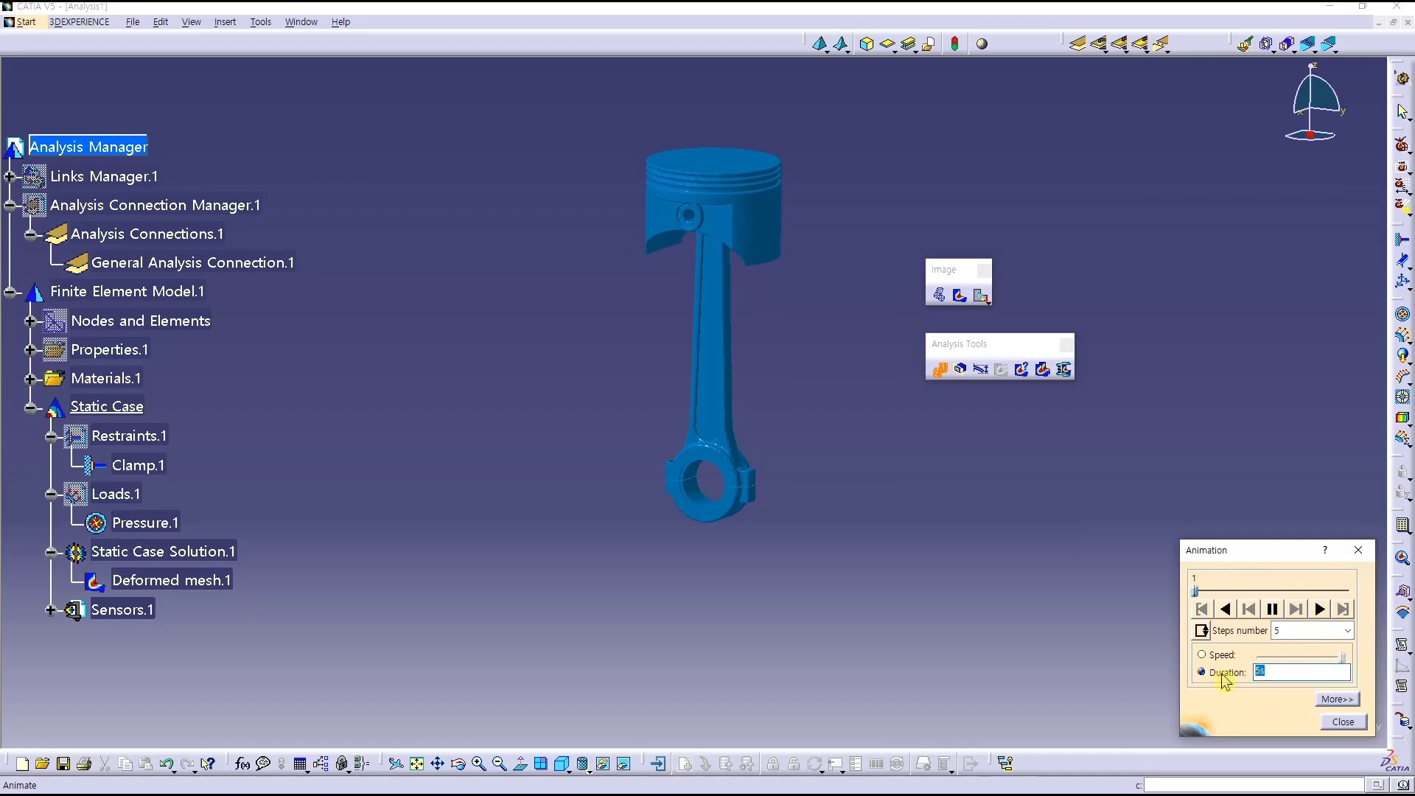
pyautogui.write('1')
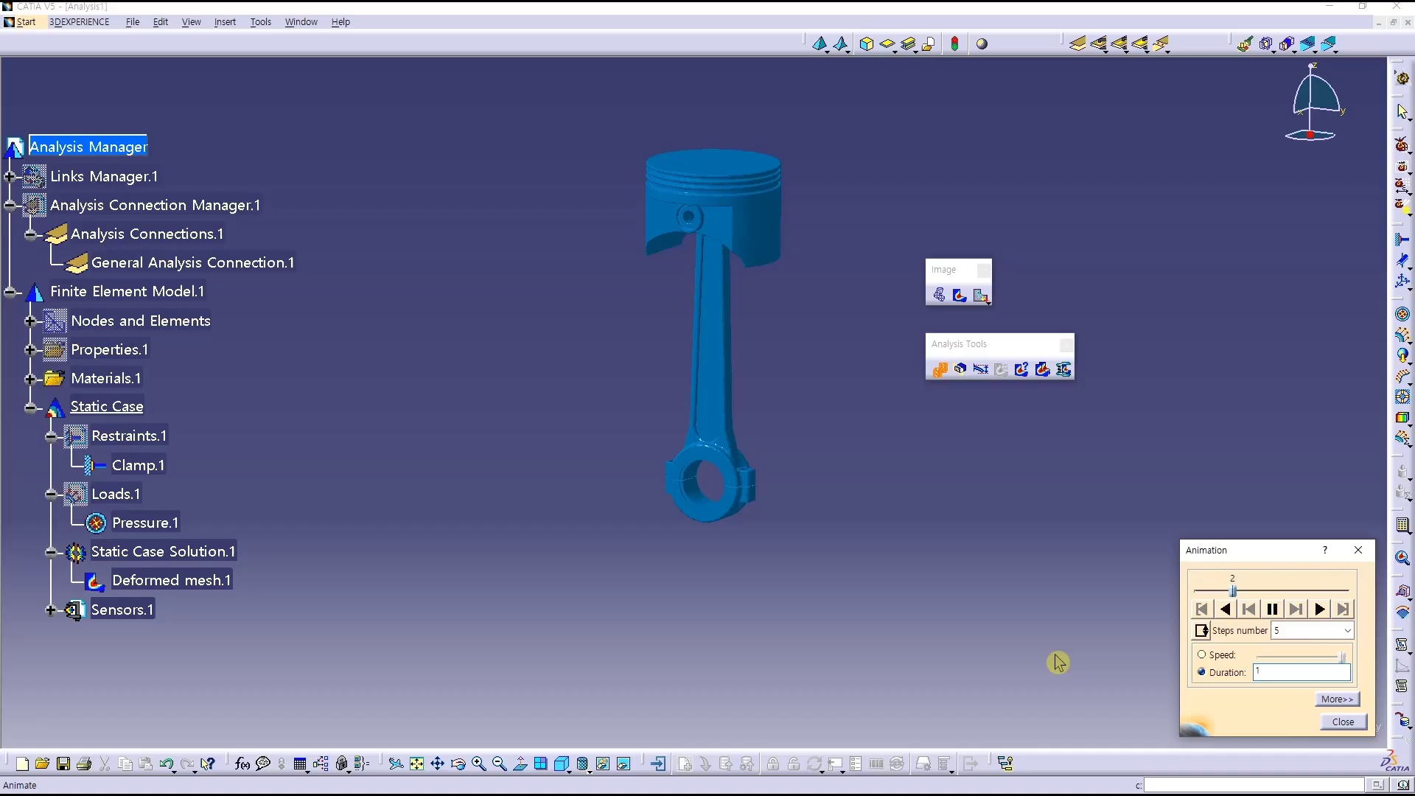
# - Apply the 1 s duration, close the animation, and set the deformed mesh's amplification scaling factor to 1
pyautogui.click(1102, 639)
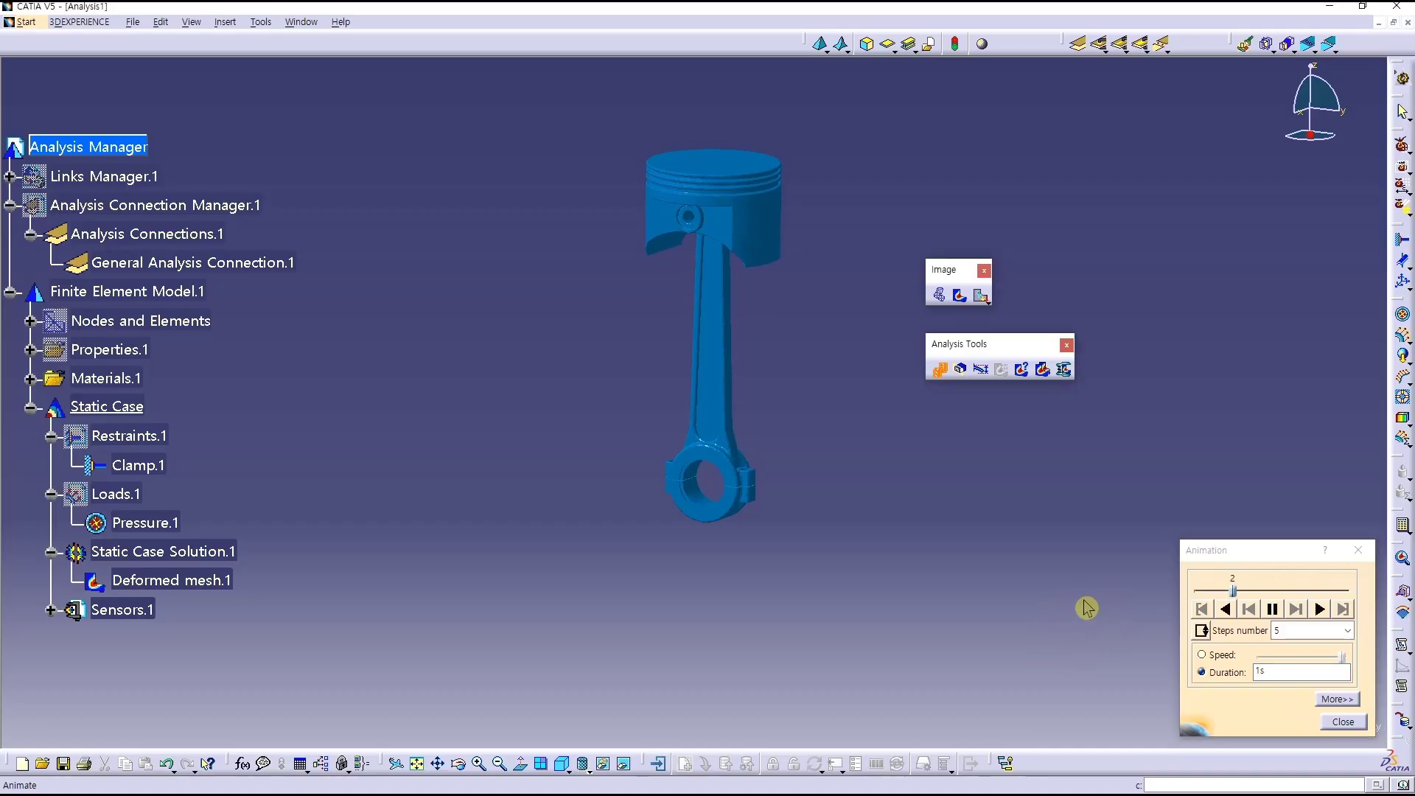
pyautogui.click(1357, 549)
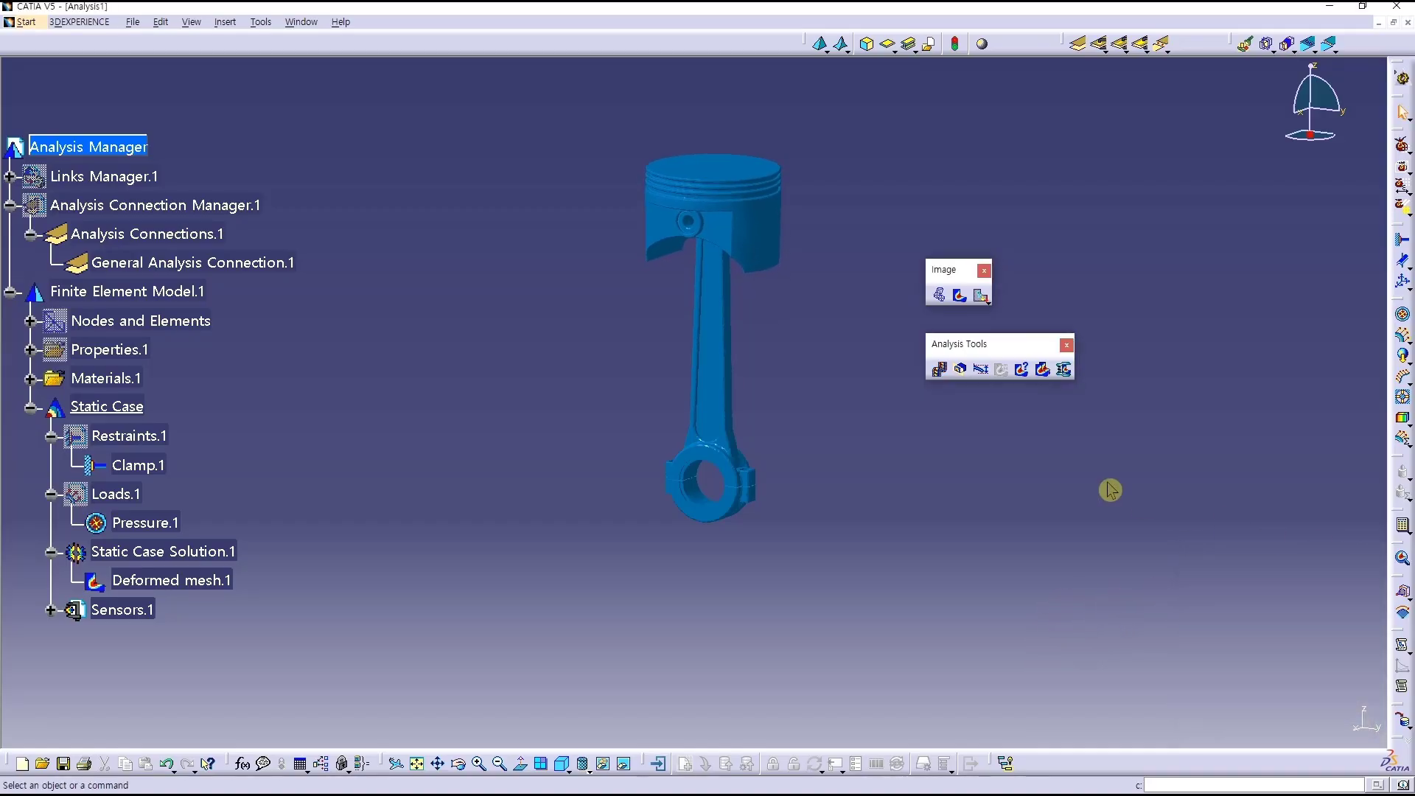
pyautogui.click(981, 370)
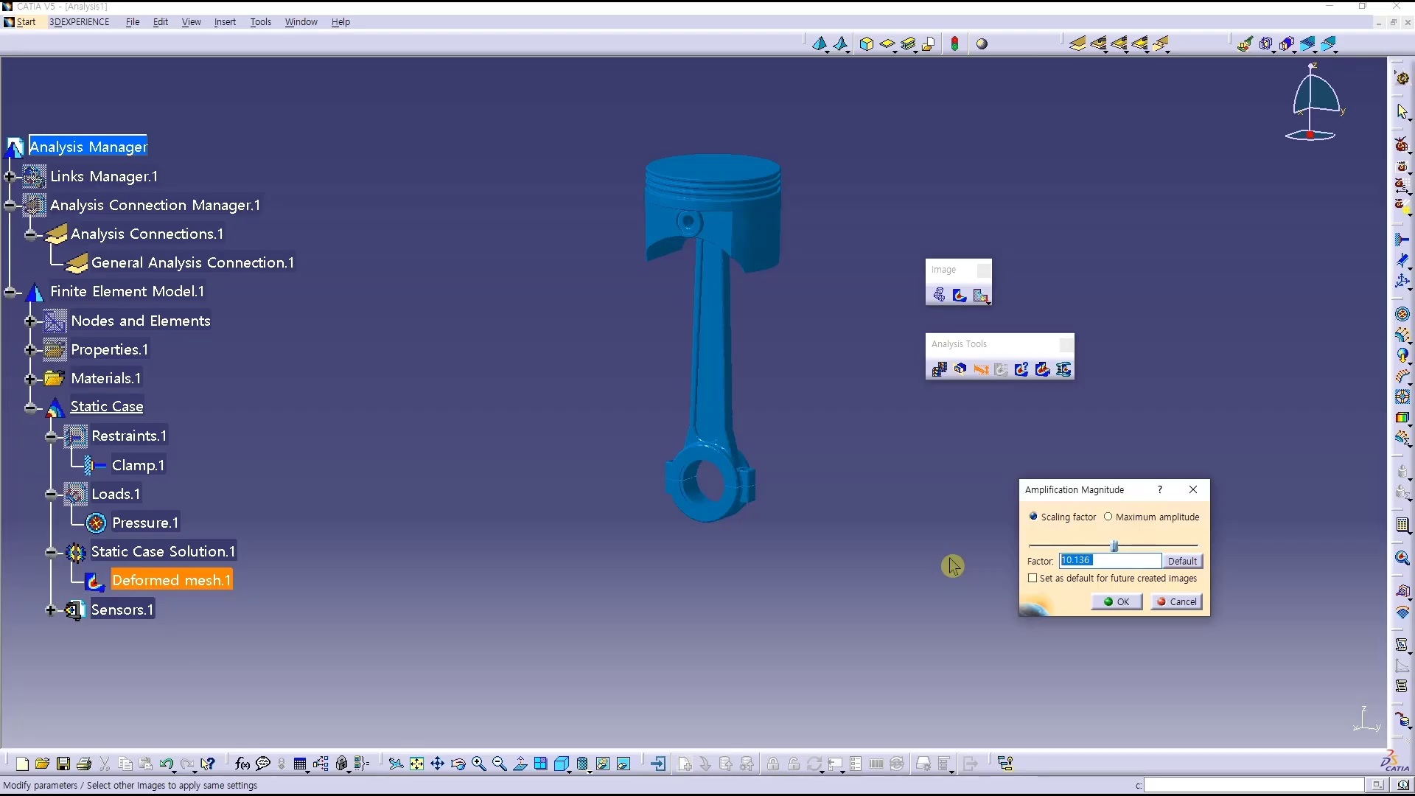
pyautogui.write('1')
pyautogui.click(1119, 602)
# - Animate the deformed mesh with a steps number of 50, and restore its amplification to the default factor 10.136
pyautogui.click(940, 368)
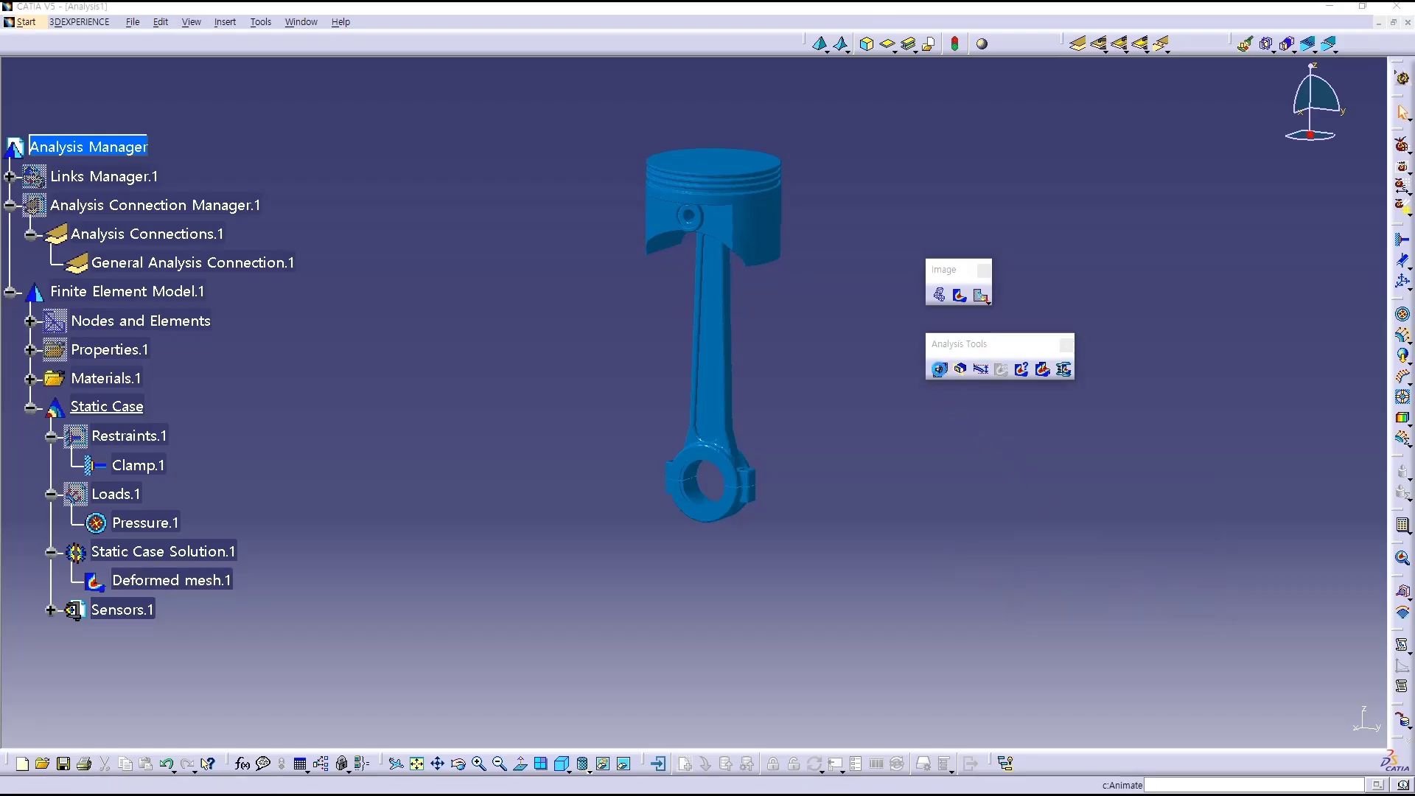
pyautogui.click(1301, 631)
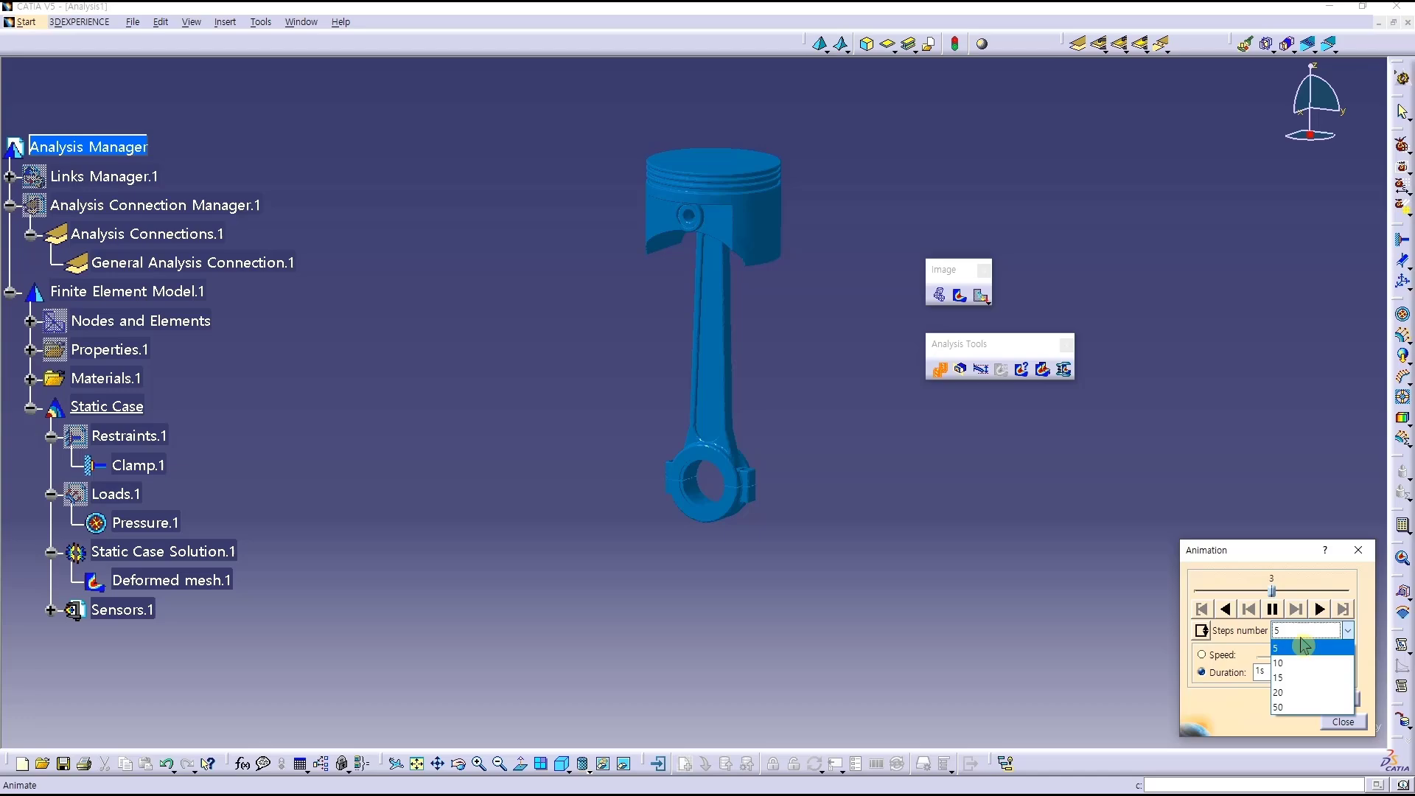
pyautogui.click(1296, 704)
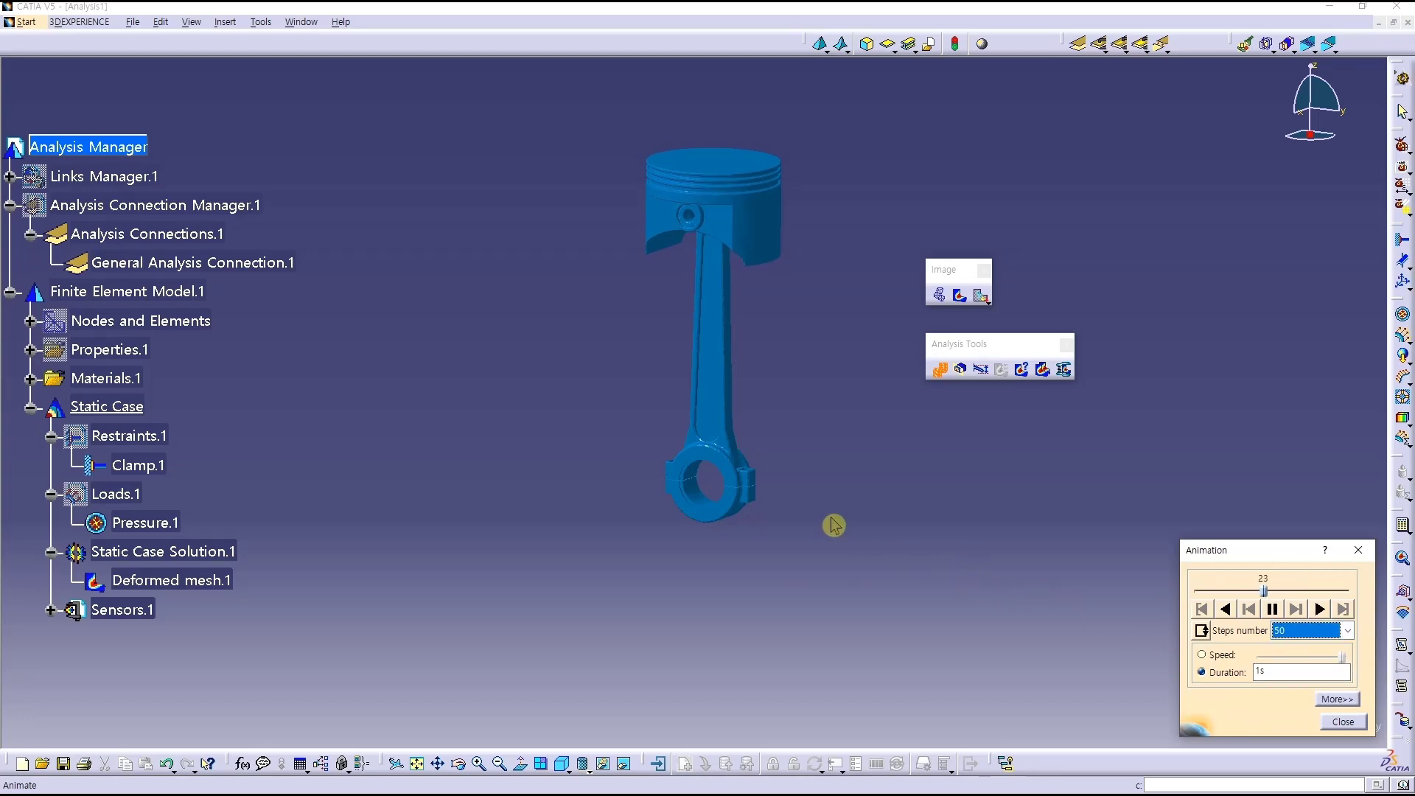
pyautogui.click(1358, 549)
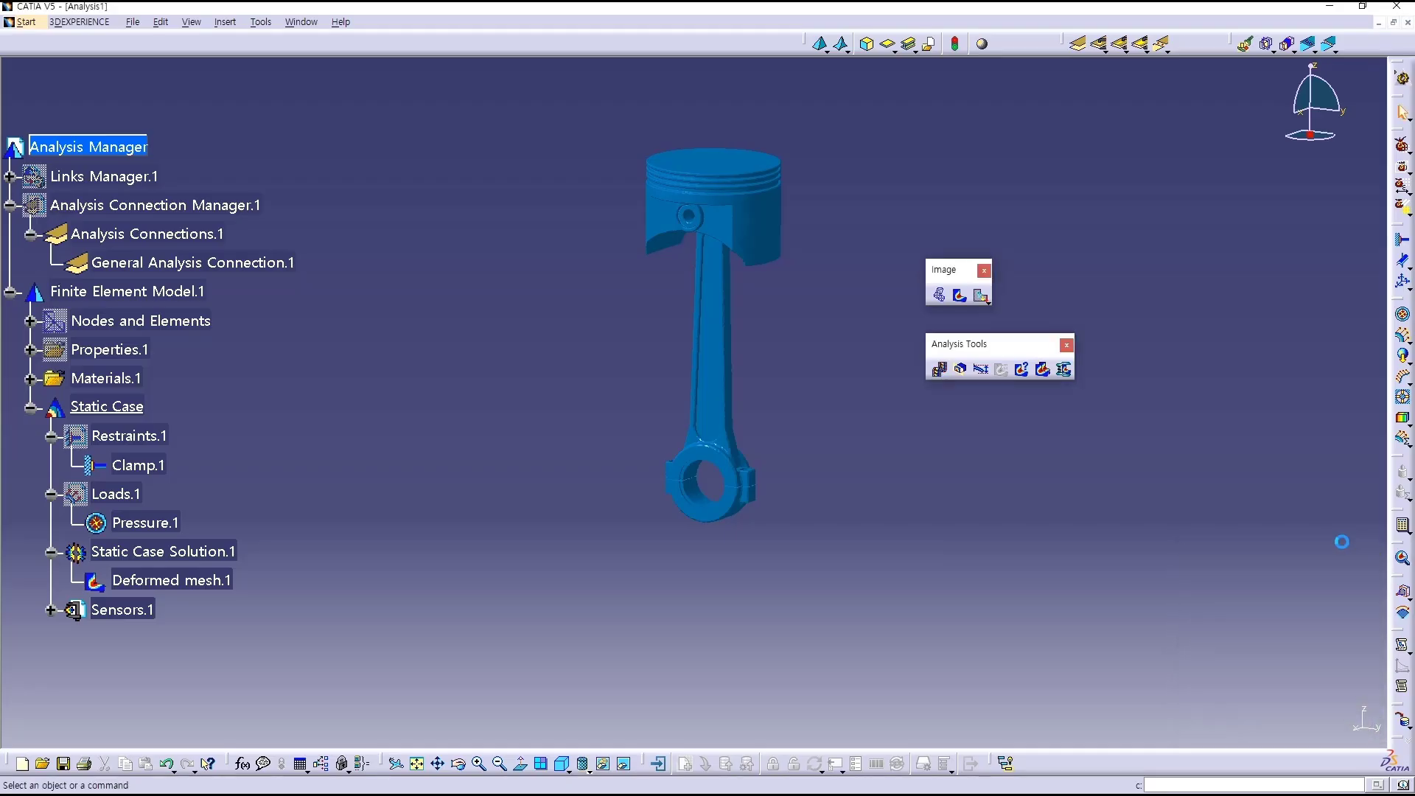
pyautogui.click(981, 368)
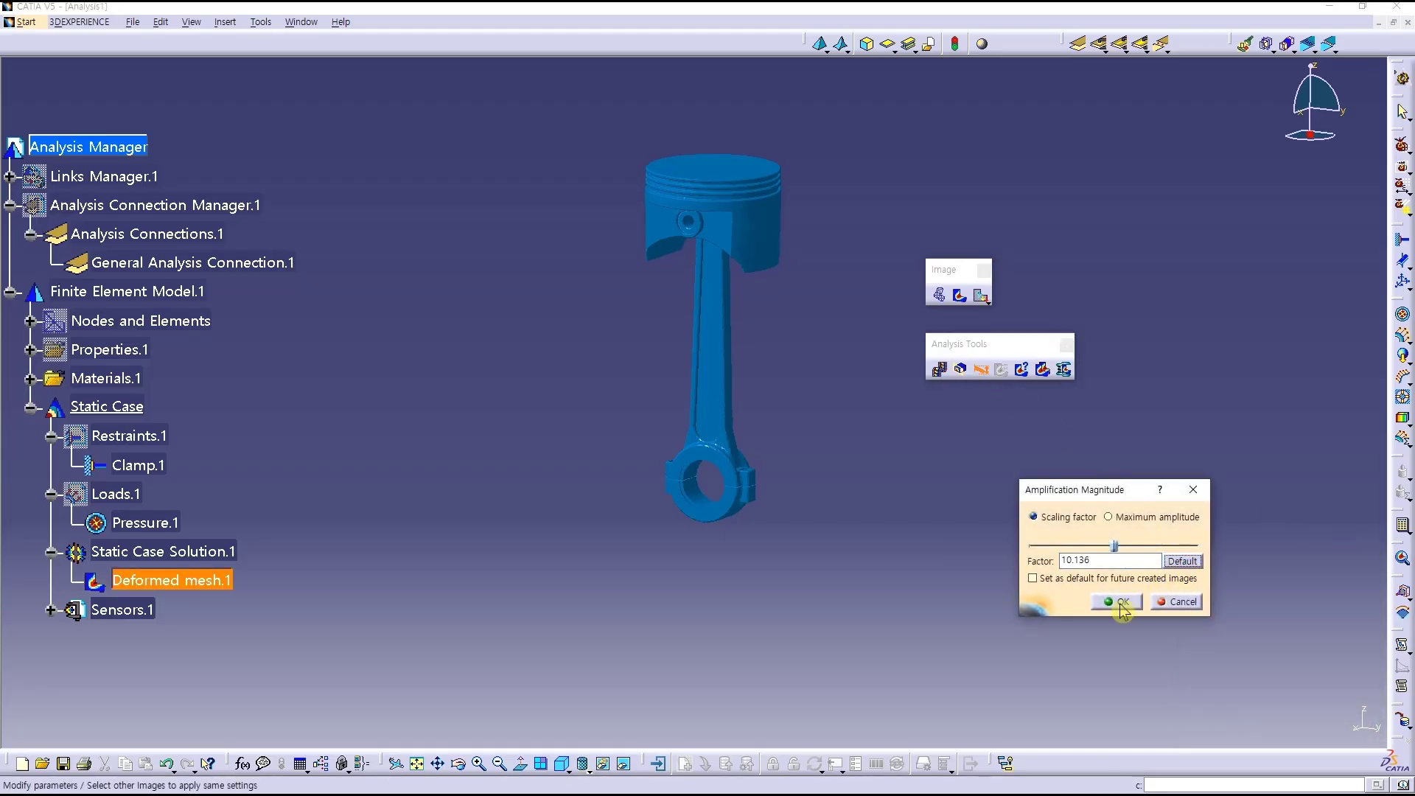
pyautogui.click(1120, 603)
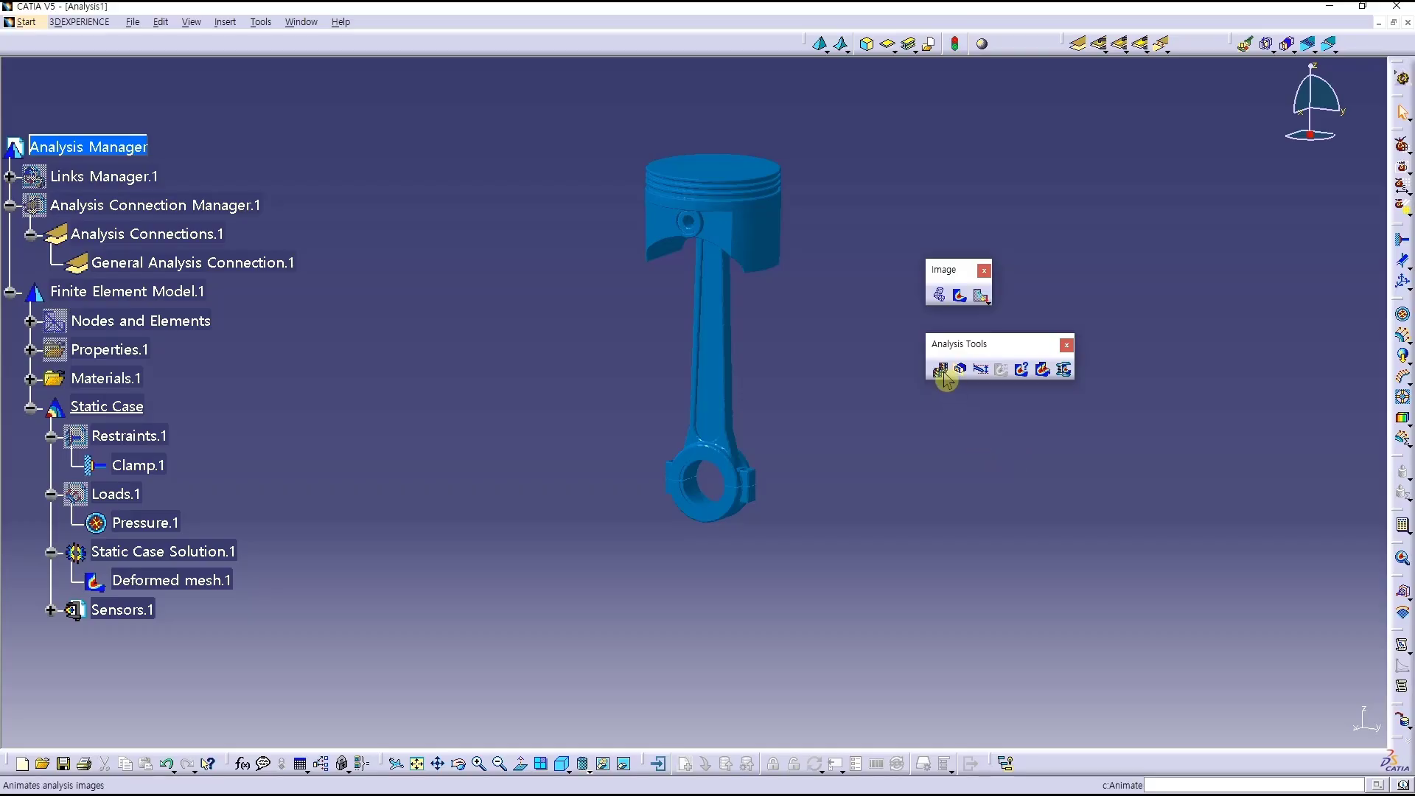
# - Generate the Von Mises Stress image of the static case solution and play its animation once
pyautogui.click(960, 296)
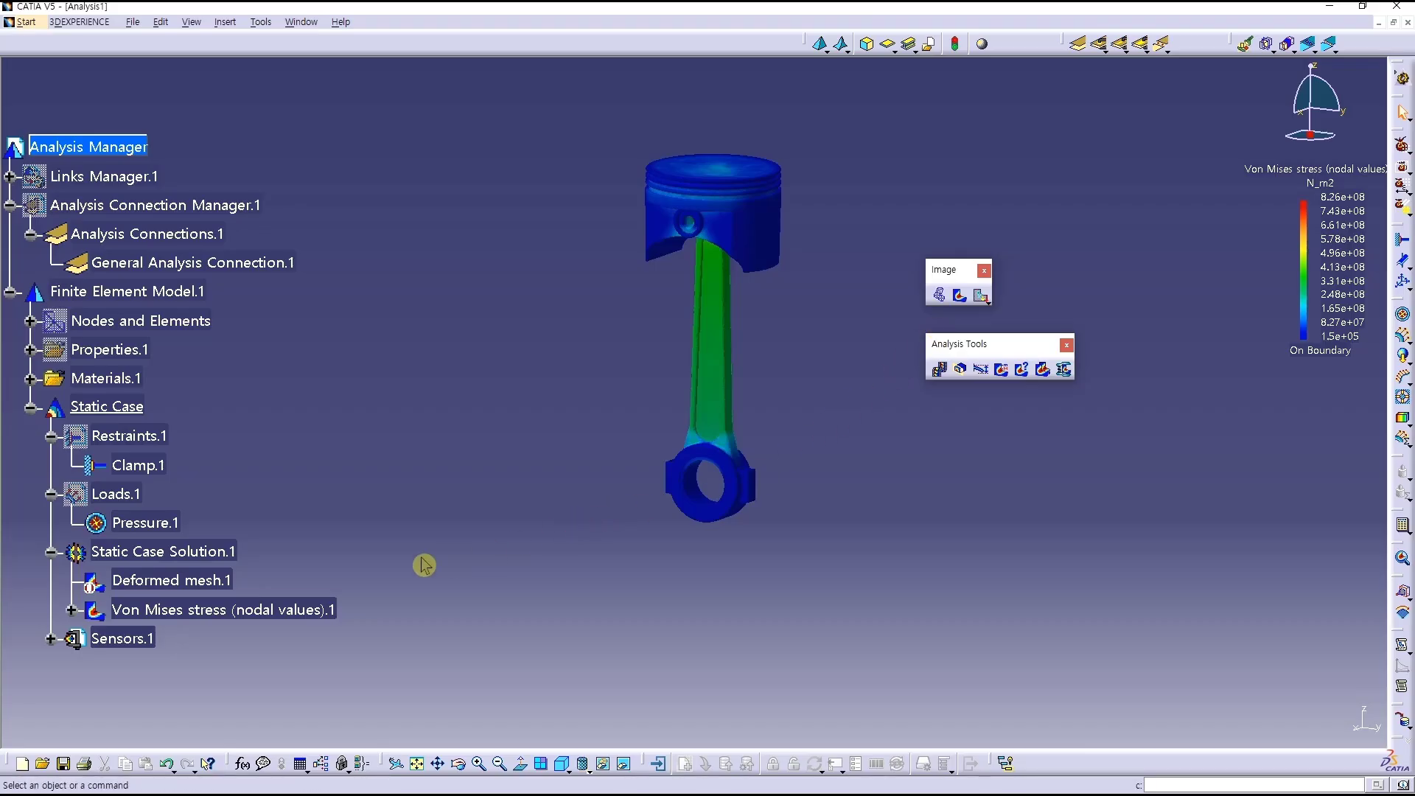
pyautogui.click(225, 584)
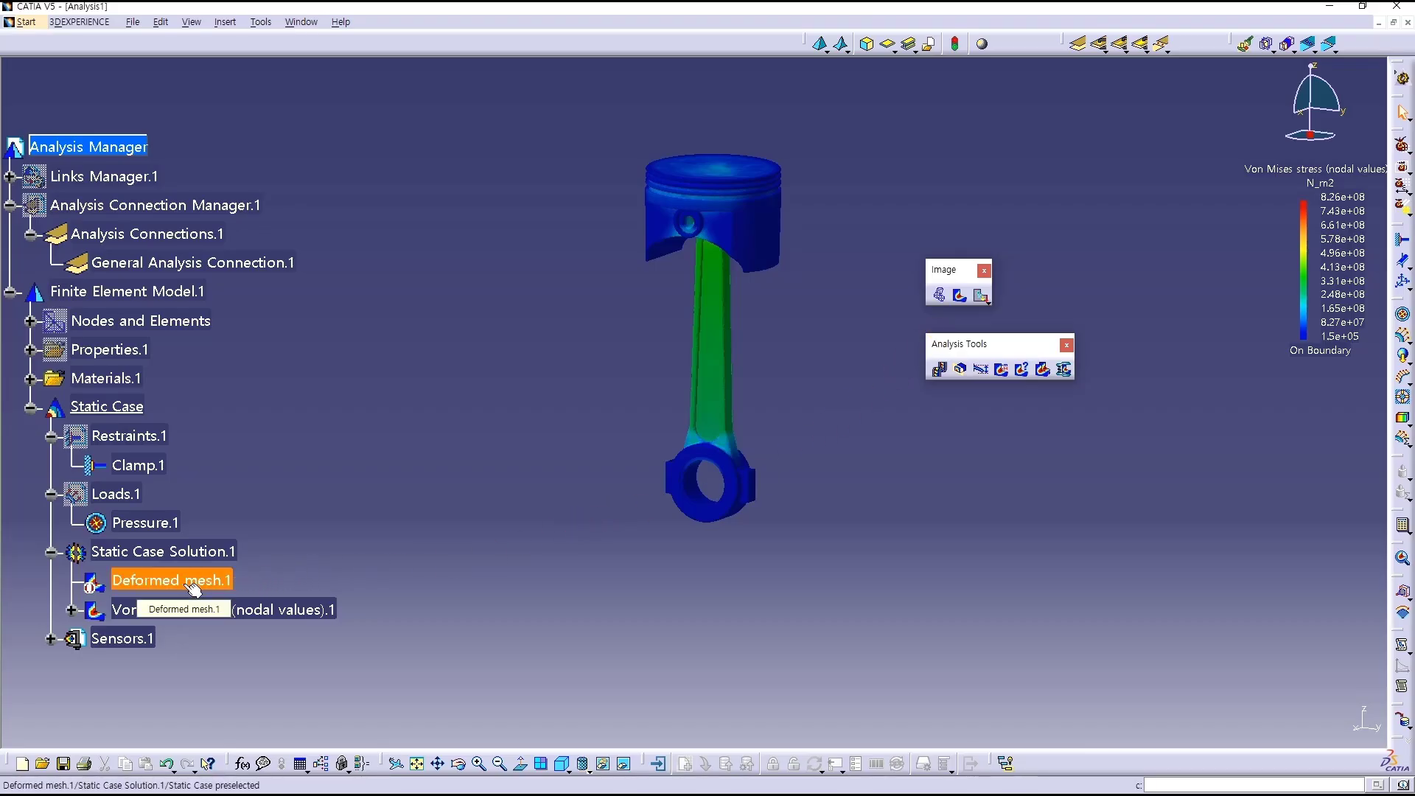
pyautogui.keyDown('ctrl'); pyautogui.click(274, 609); pyautogui.keyUp('ctrl')
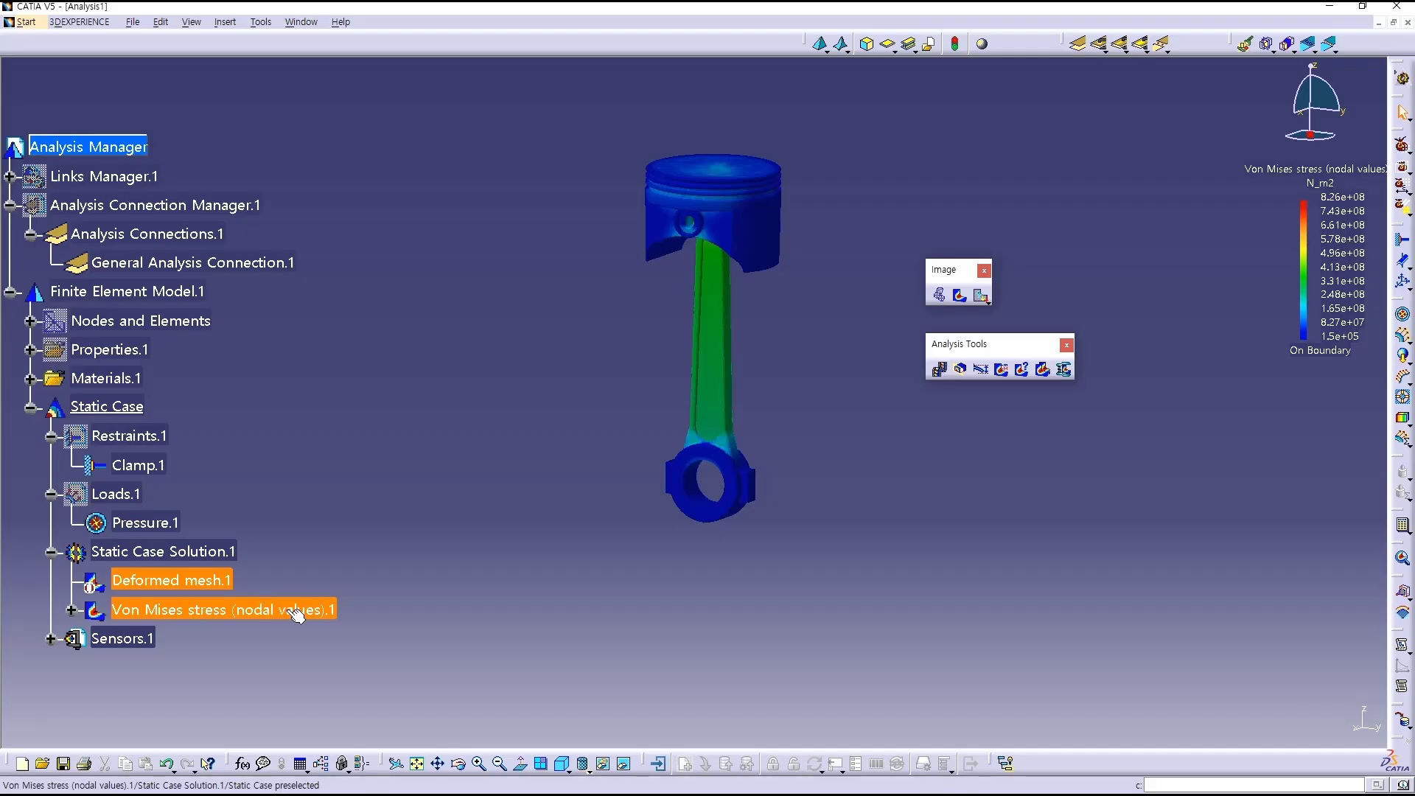
pyautogui.click(284, 611)
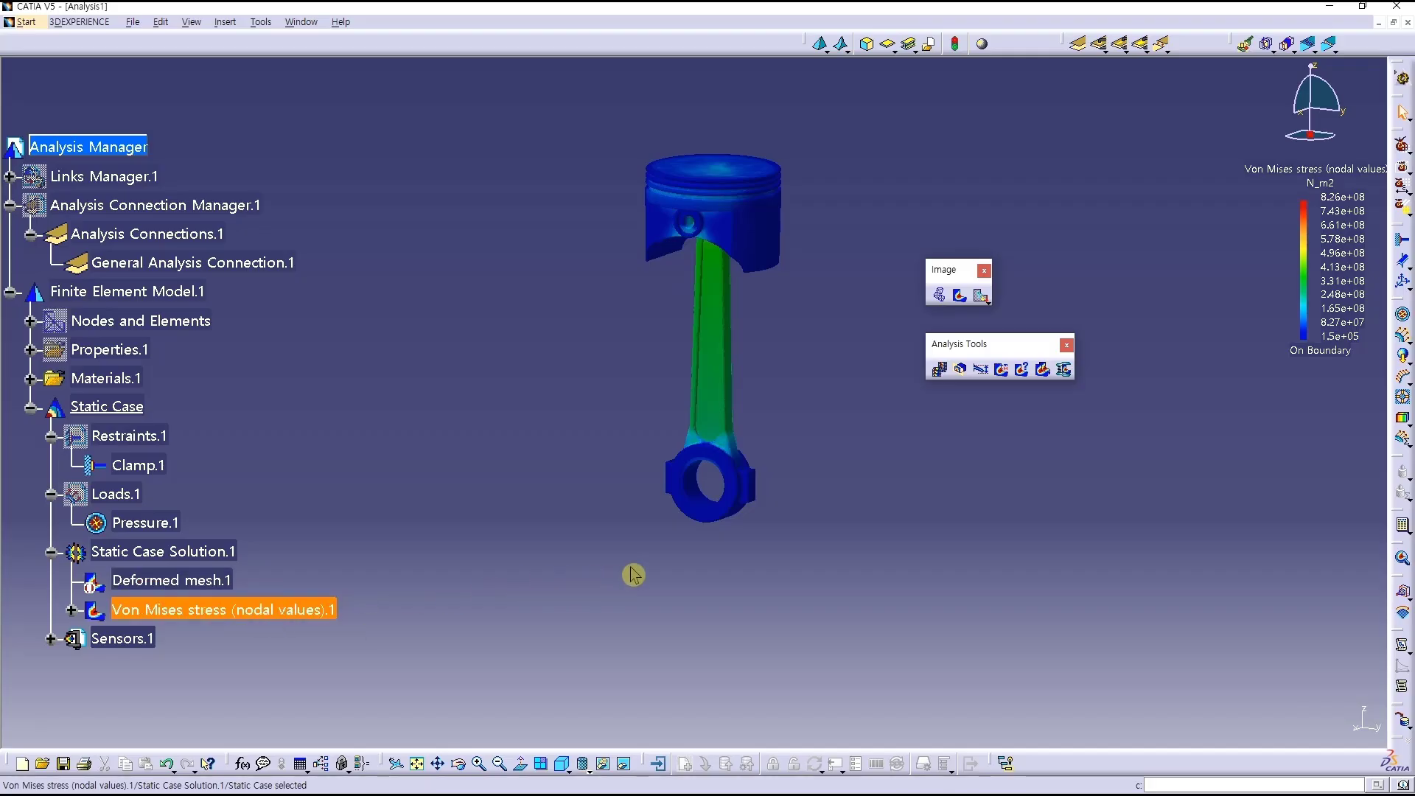
pyautogui.click(872, 543)
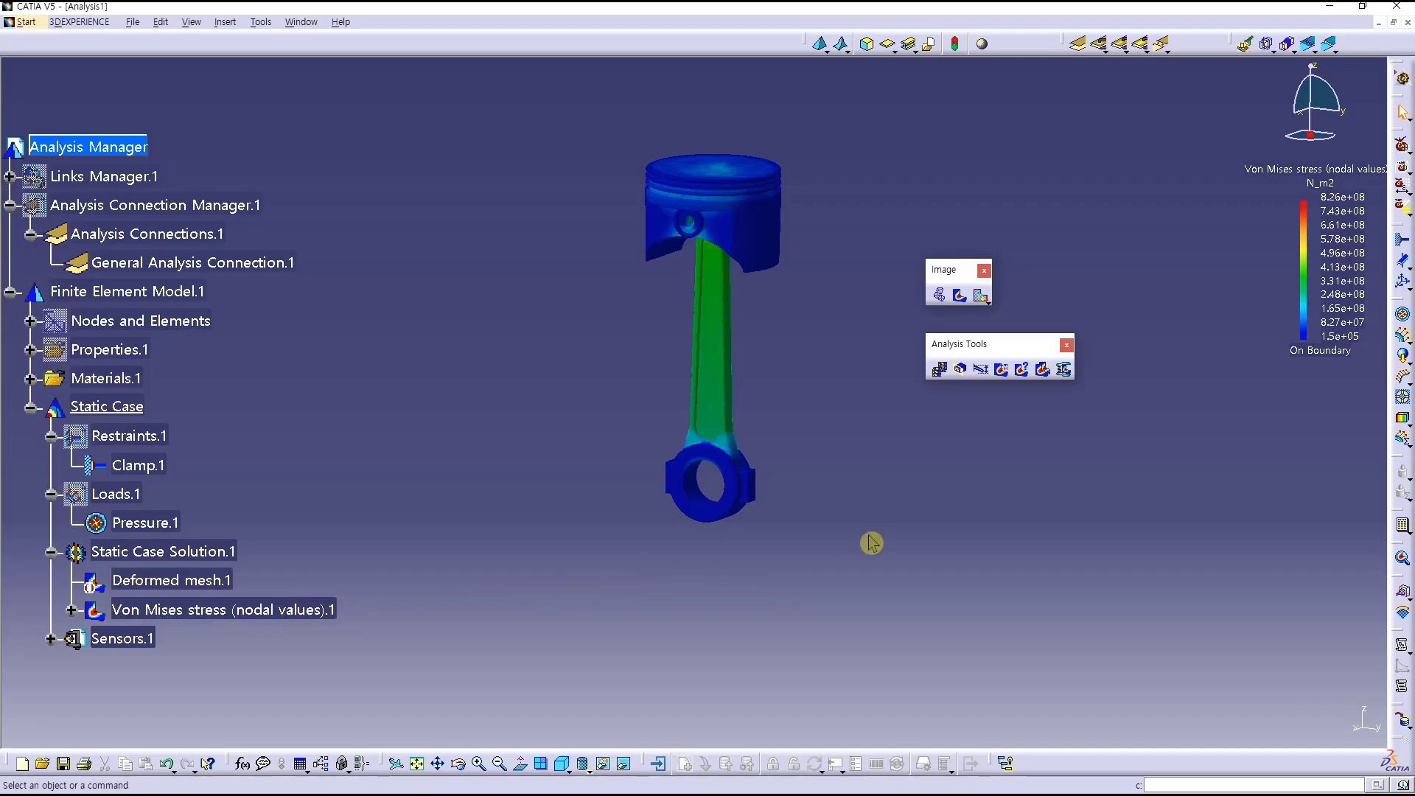
pyautogui.click(939, 369)
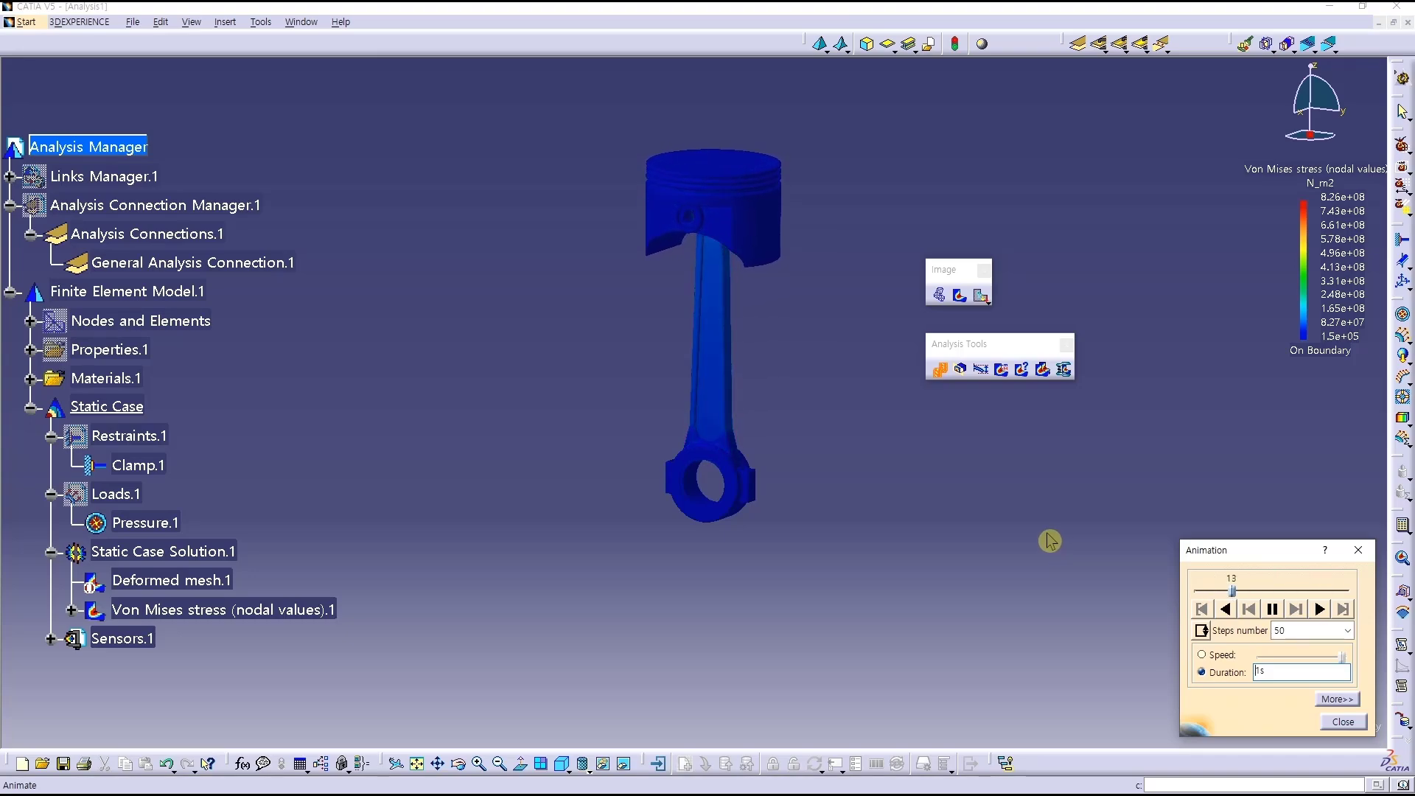
pyautogui.click(1359, 550)
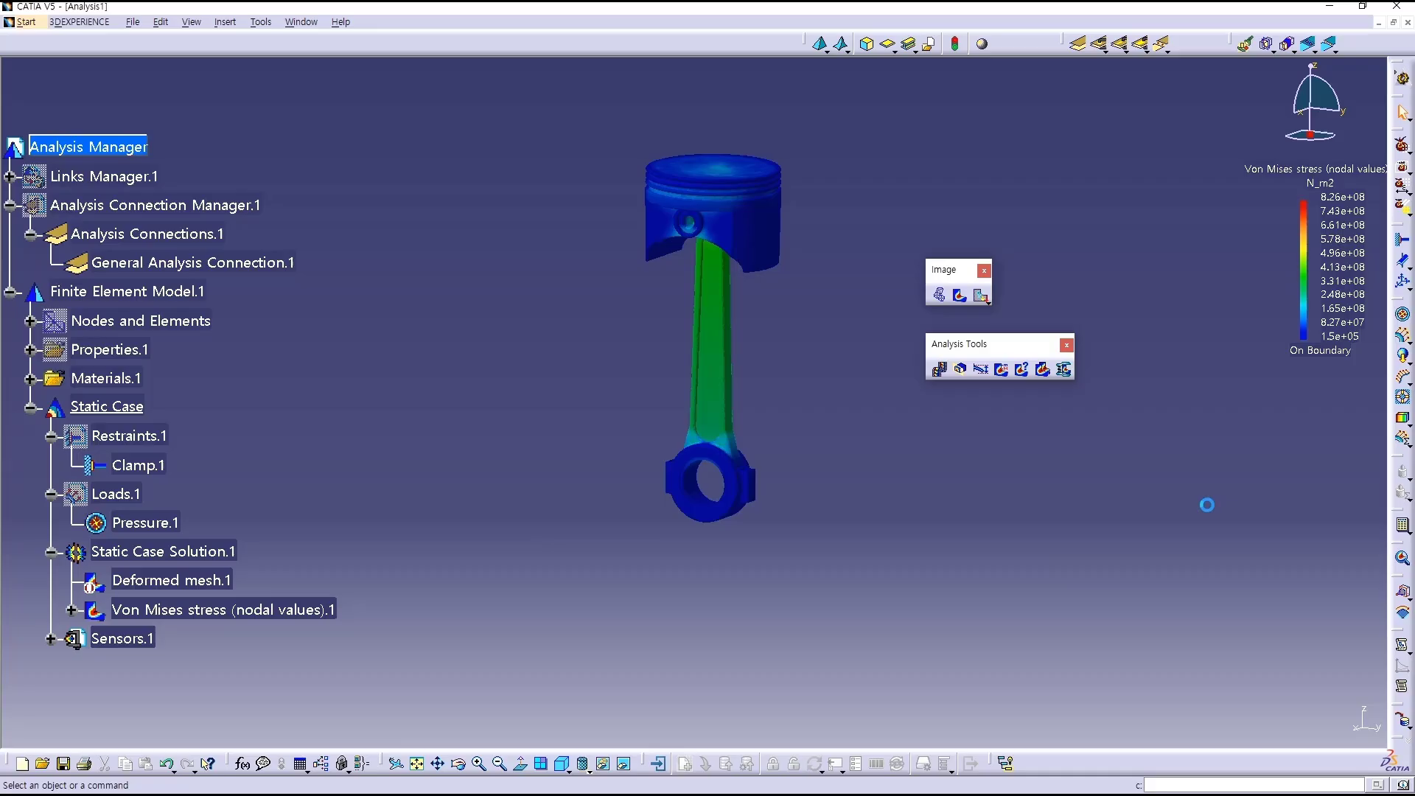
# - Create global extrema on the Von Mises stress image with at most 1 minimum and 1 maximum
pyautogui.click(1004, 377)
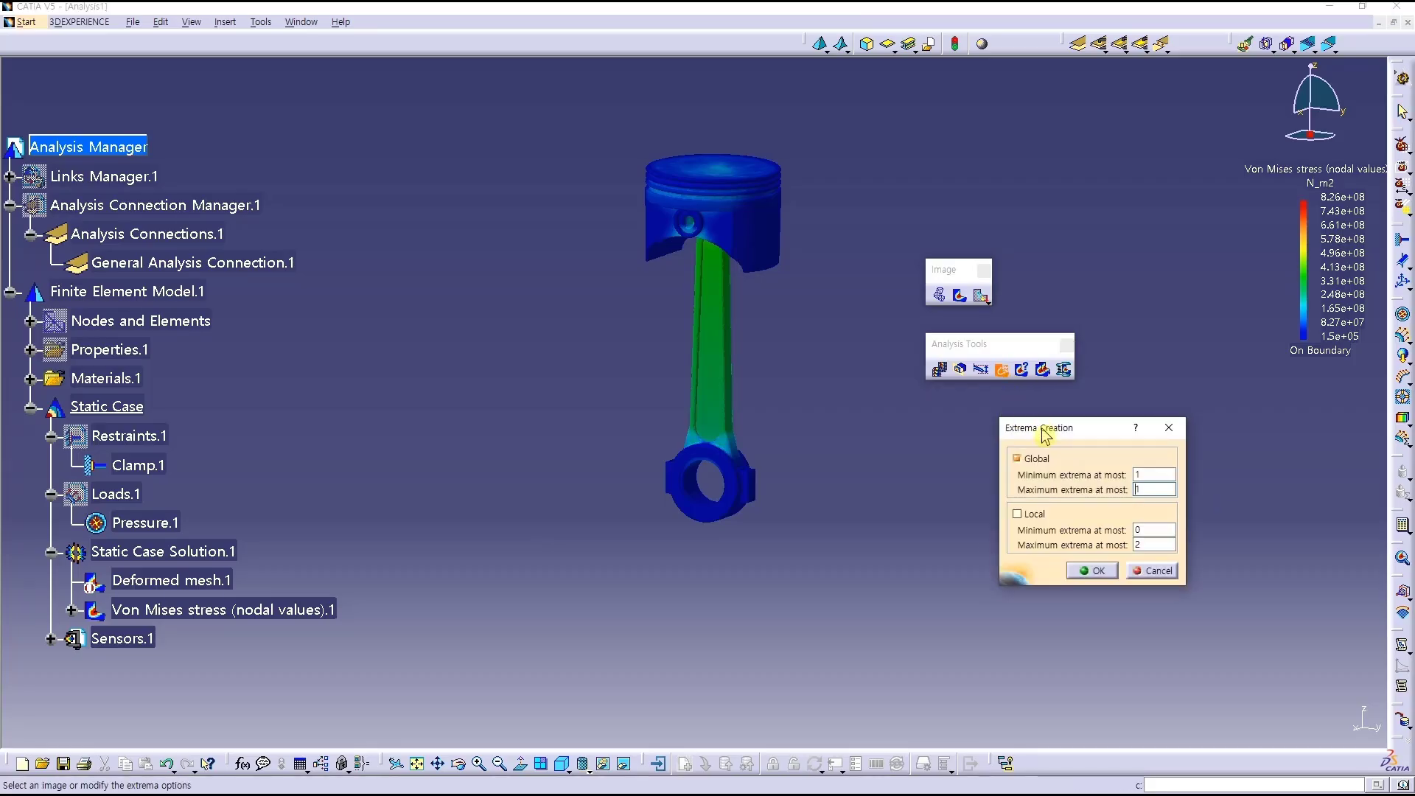
pyautogui.moveTo(1044, 431); pyautogui.dragTo(959, 414)
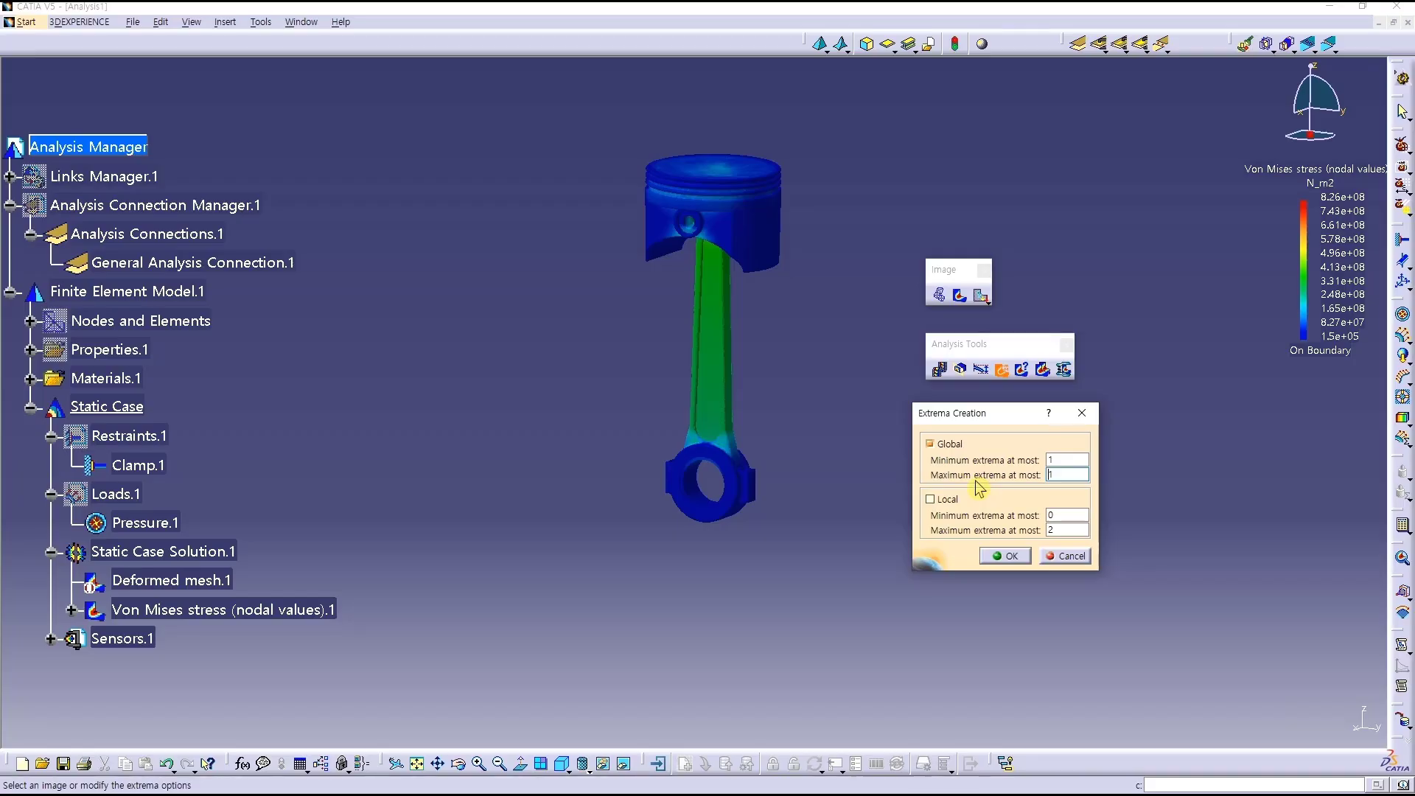
pyautogui.click(1002, 558)
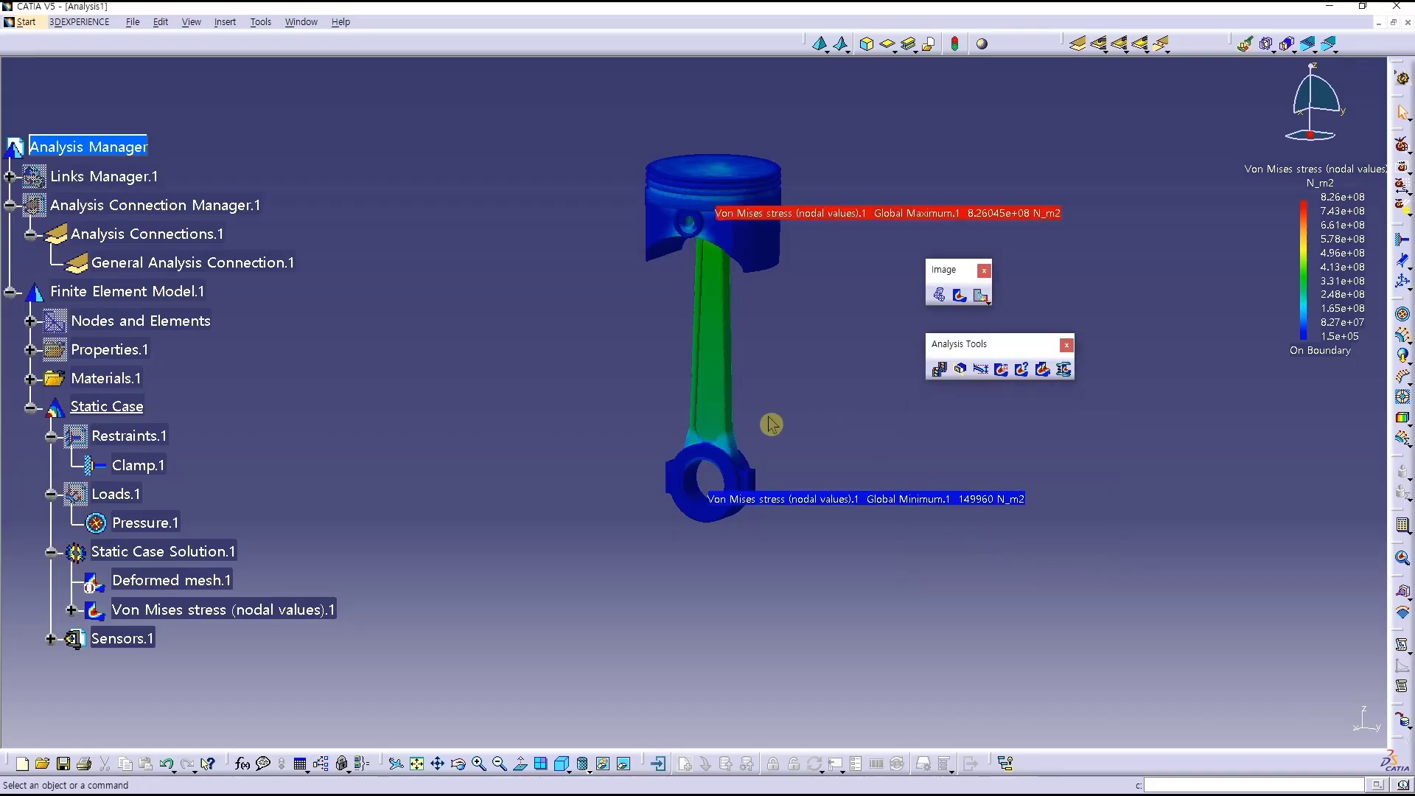
# - Examine where the global minimum and global maximum Von Mises stress labels sit on the connecting rod and piston
pyautogui.moveTo(763, 529); pyautogui.dragTo(861, 425, button='middle')
pyautogui.moveTo(752, 404); pyautogui.dragTo(769, 477, button='middle')
pyautogui.click(904, 508)
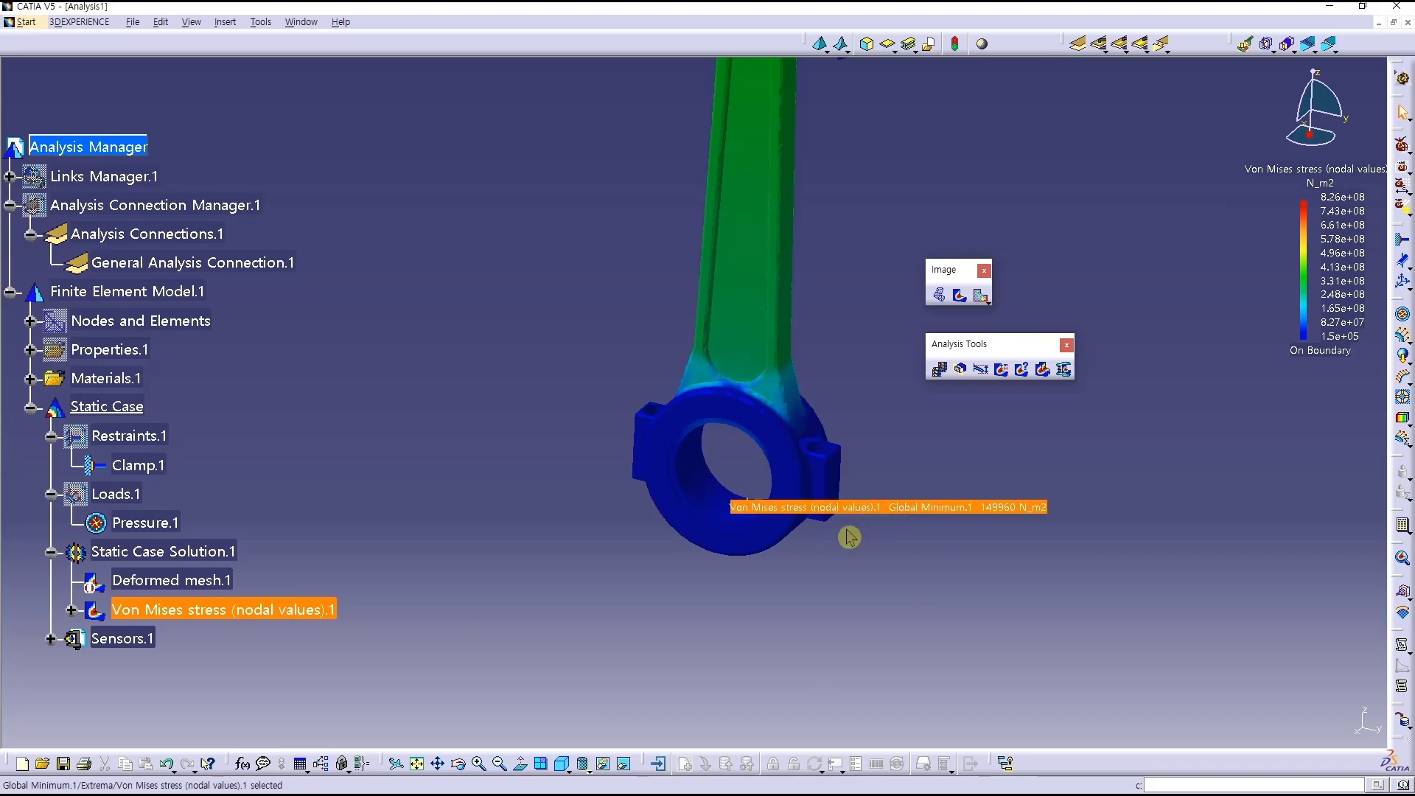
pyautogui.moveTo(741, 594); pyautogui.dragTo(750, 516, button='middle')
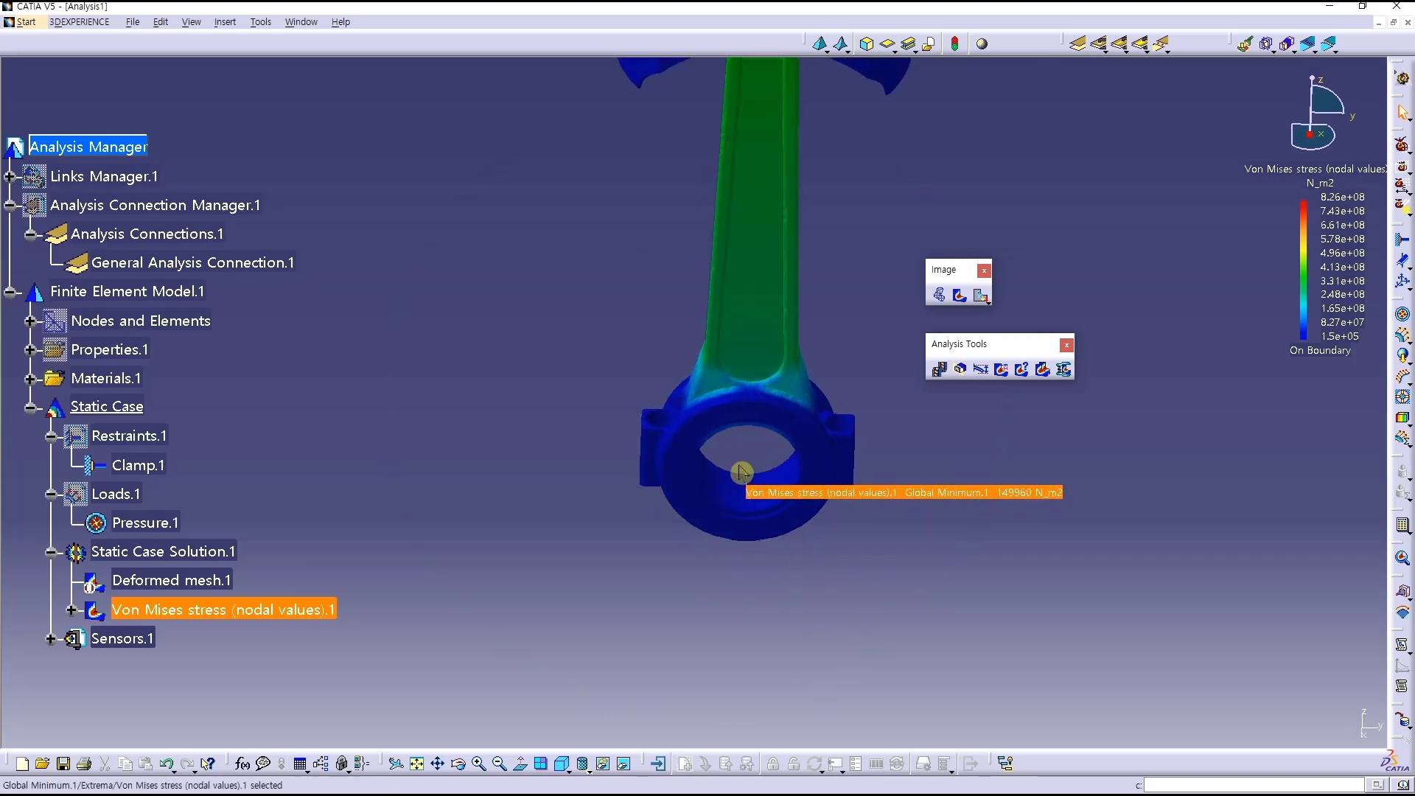
pyautogui.moveTo(840, 297); pyautogui.dragTo(763, 554, button='middle')
pyautogui.click(870, 229)
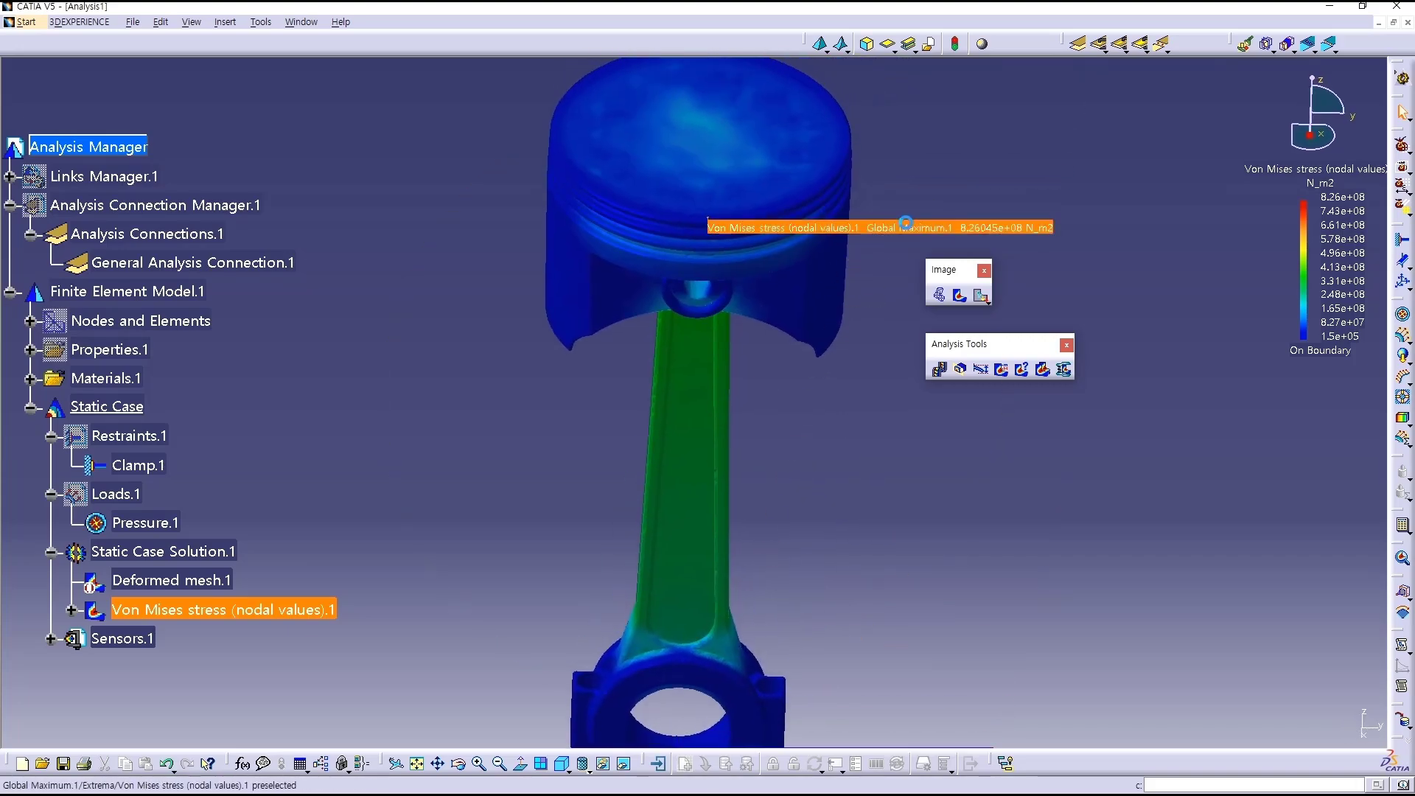
pyautogui.moveTo(810, 437); pyautogui.dragTo(822, 310, button='middle')
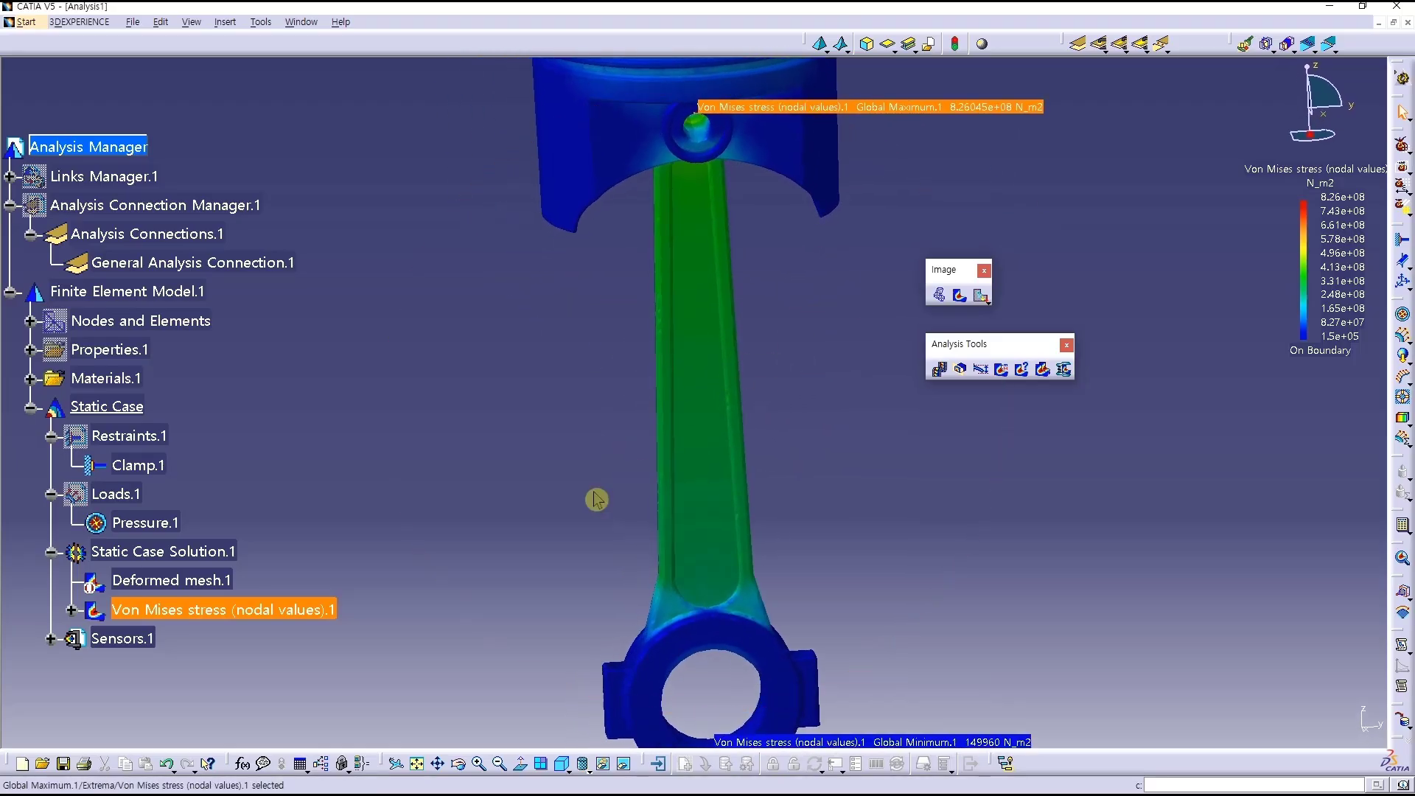
pyautogui.moveTo(597, 499); pyautogui.dragTo(775, 409, button='middle')
pyautogui.click(895, 470)
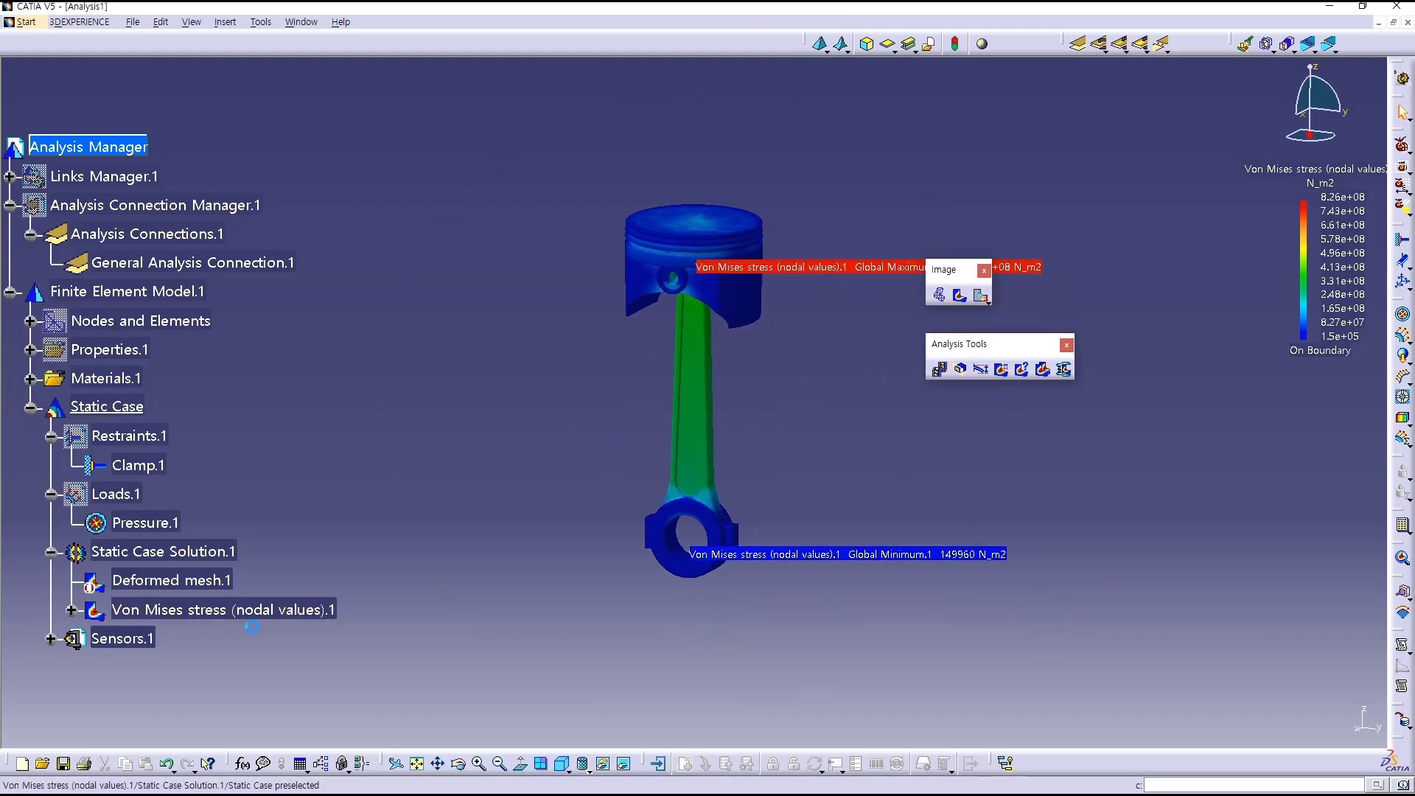
# - Expand Sensors.1 in the specification tree and inspect the Global Error Rate (%) parameter of the static case
pyautogui.click(50, 639)
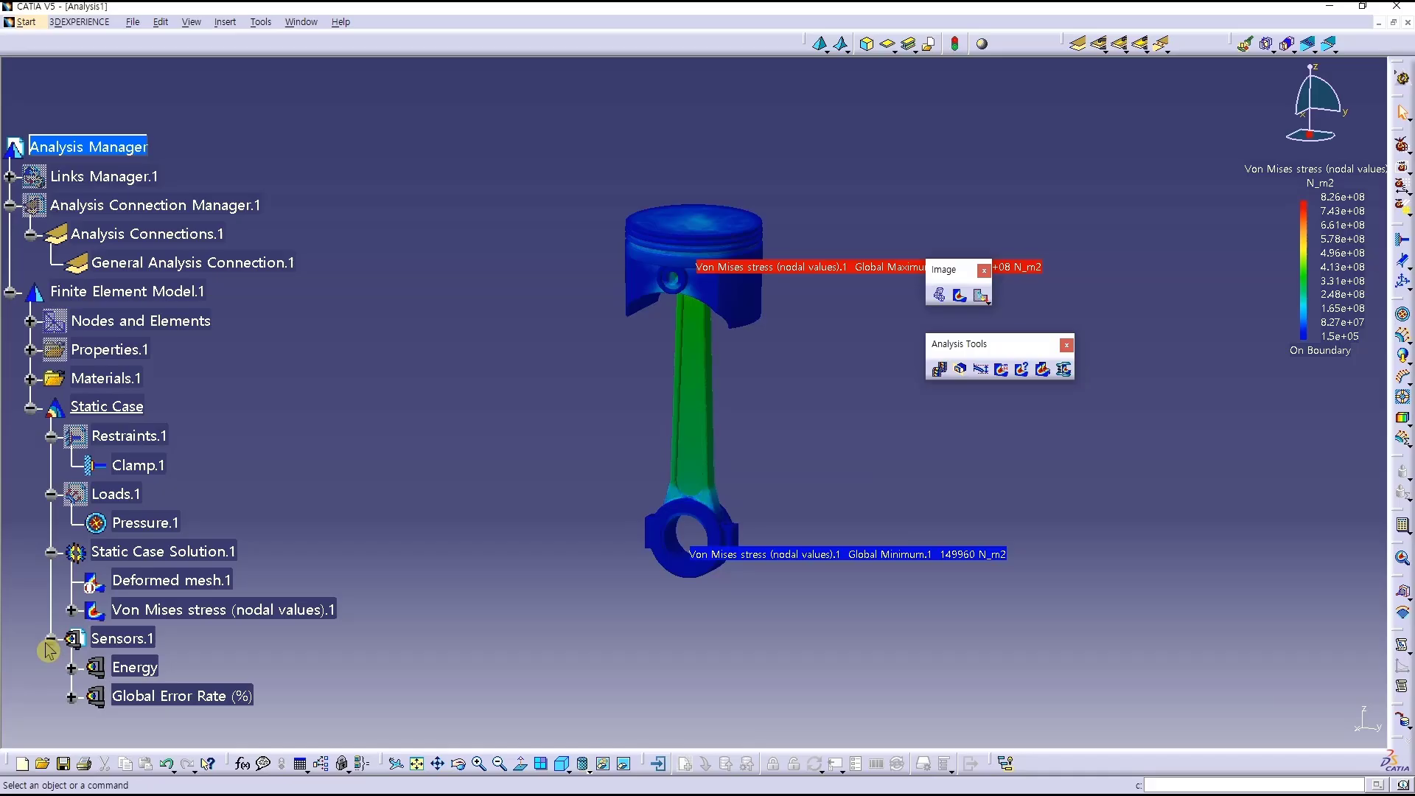
pyautogui.click(142, 672)
pyautogui.click(71, 697)
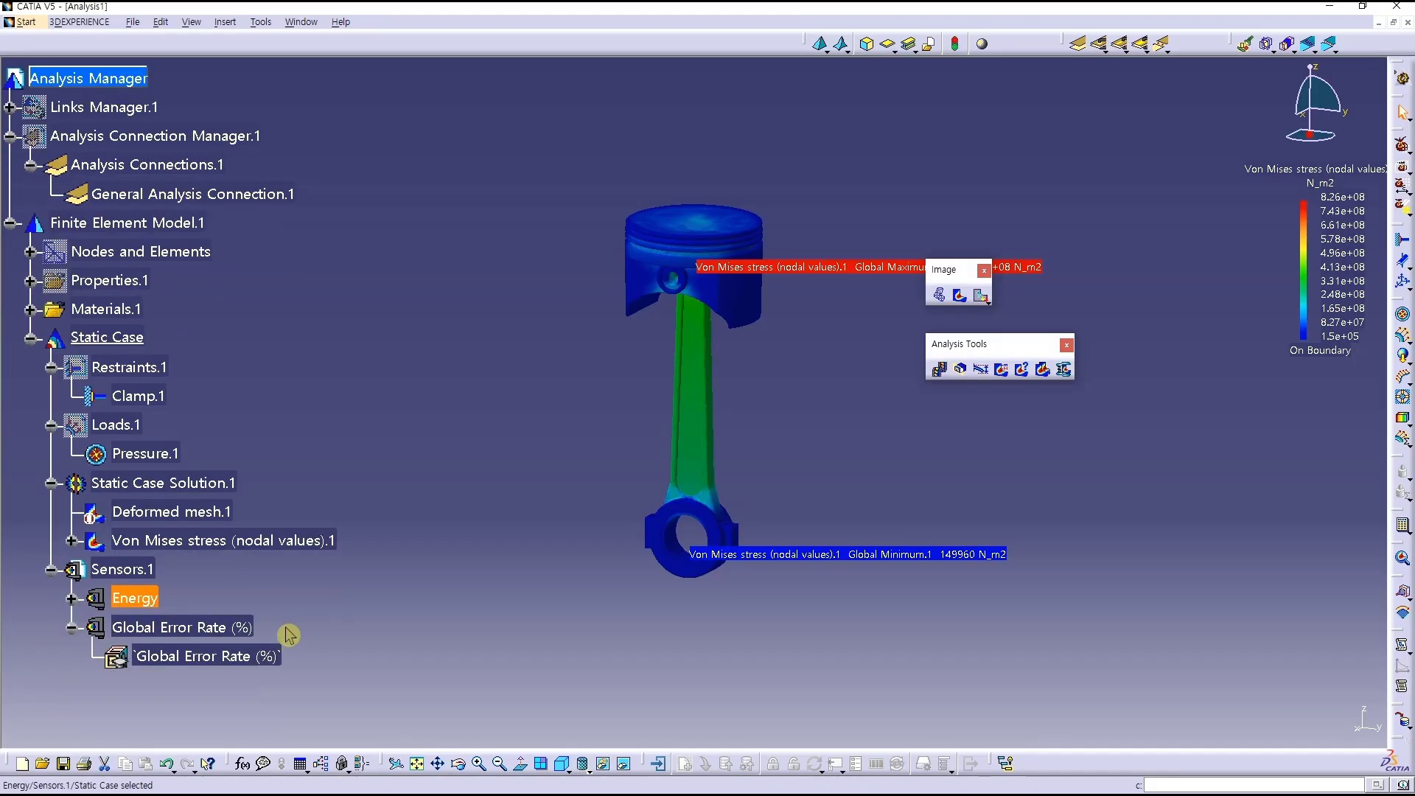
pyautogui.doubleClick(275, 655)
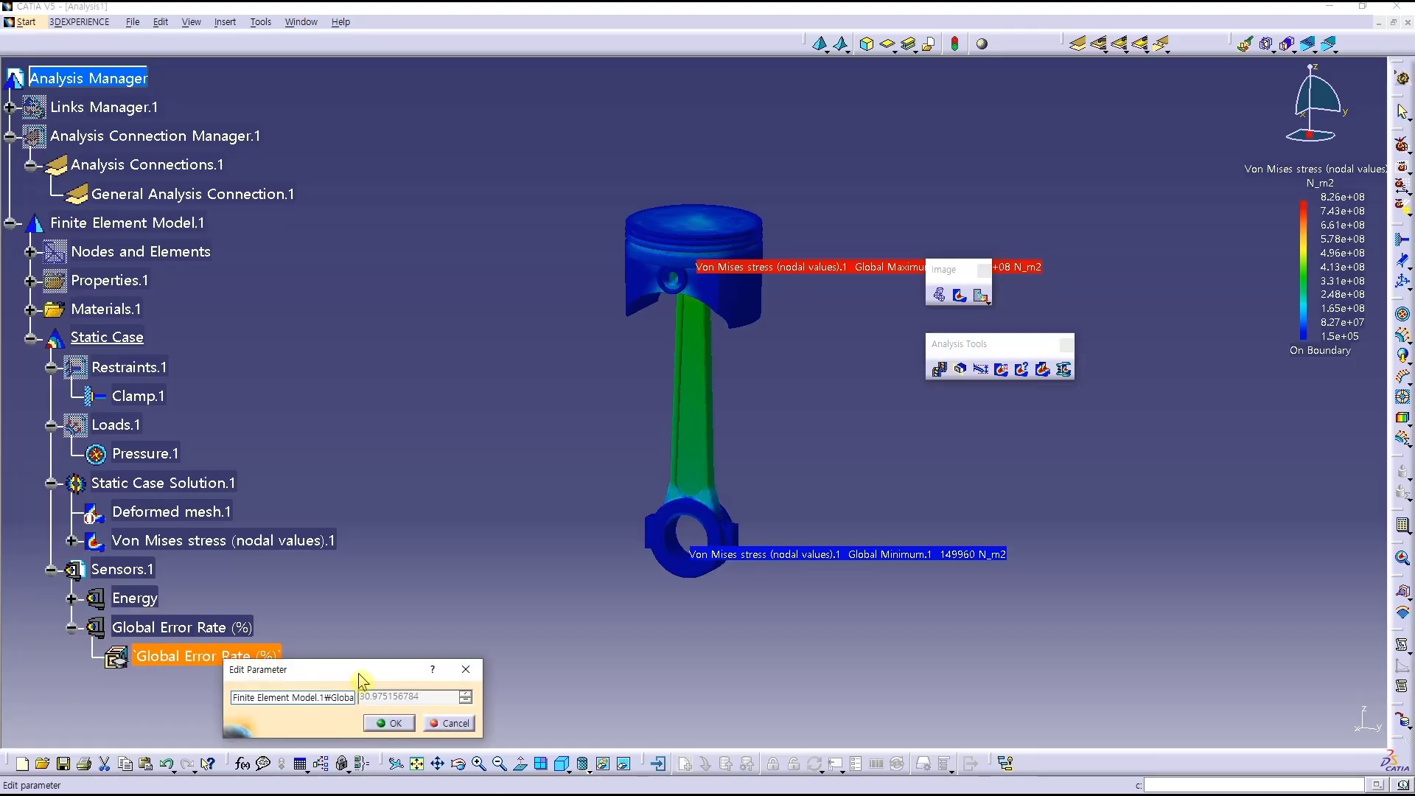
pyautogui.moveTo(359, 678); pyautogui.dragTo(434, 589)
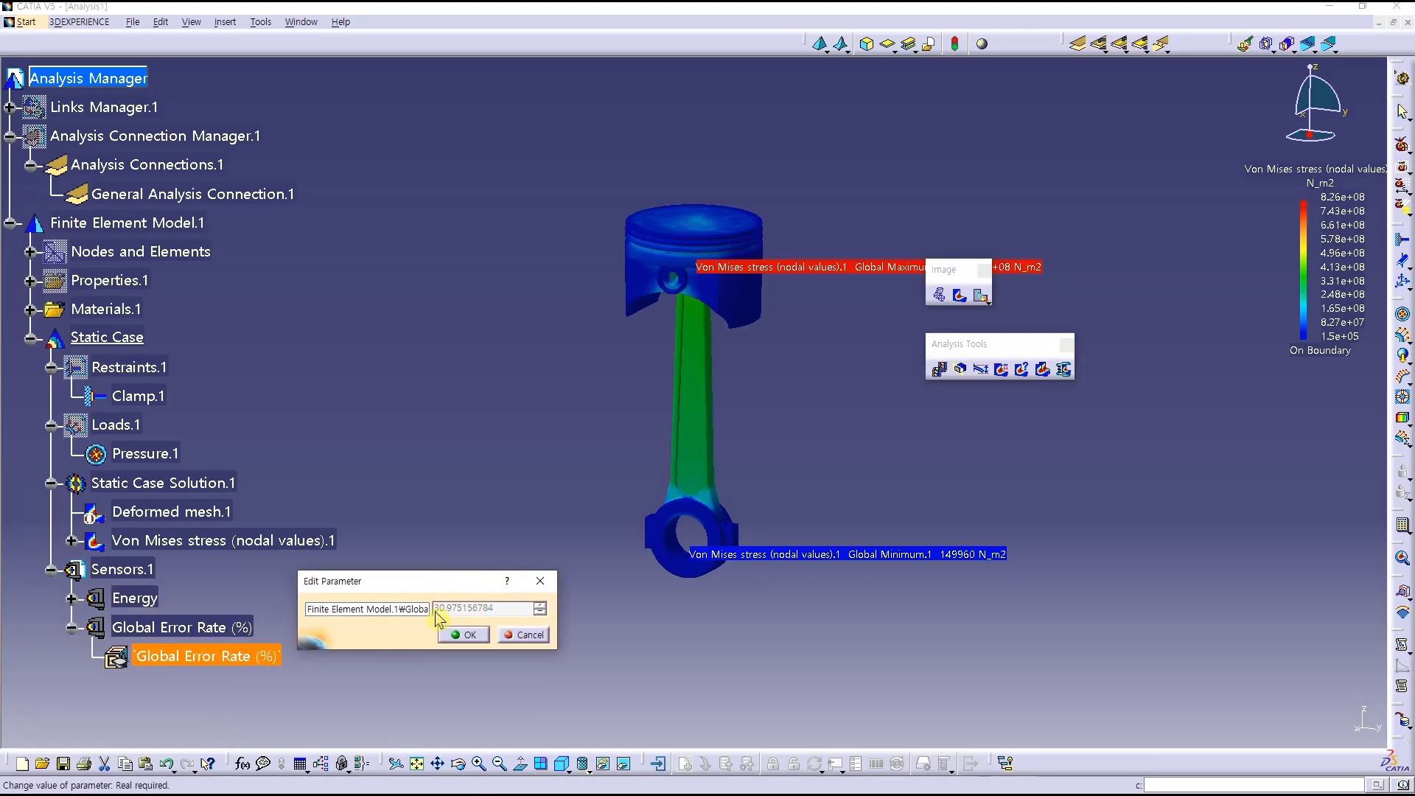
pyautogui.click(542, 585)
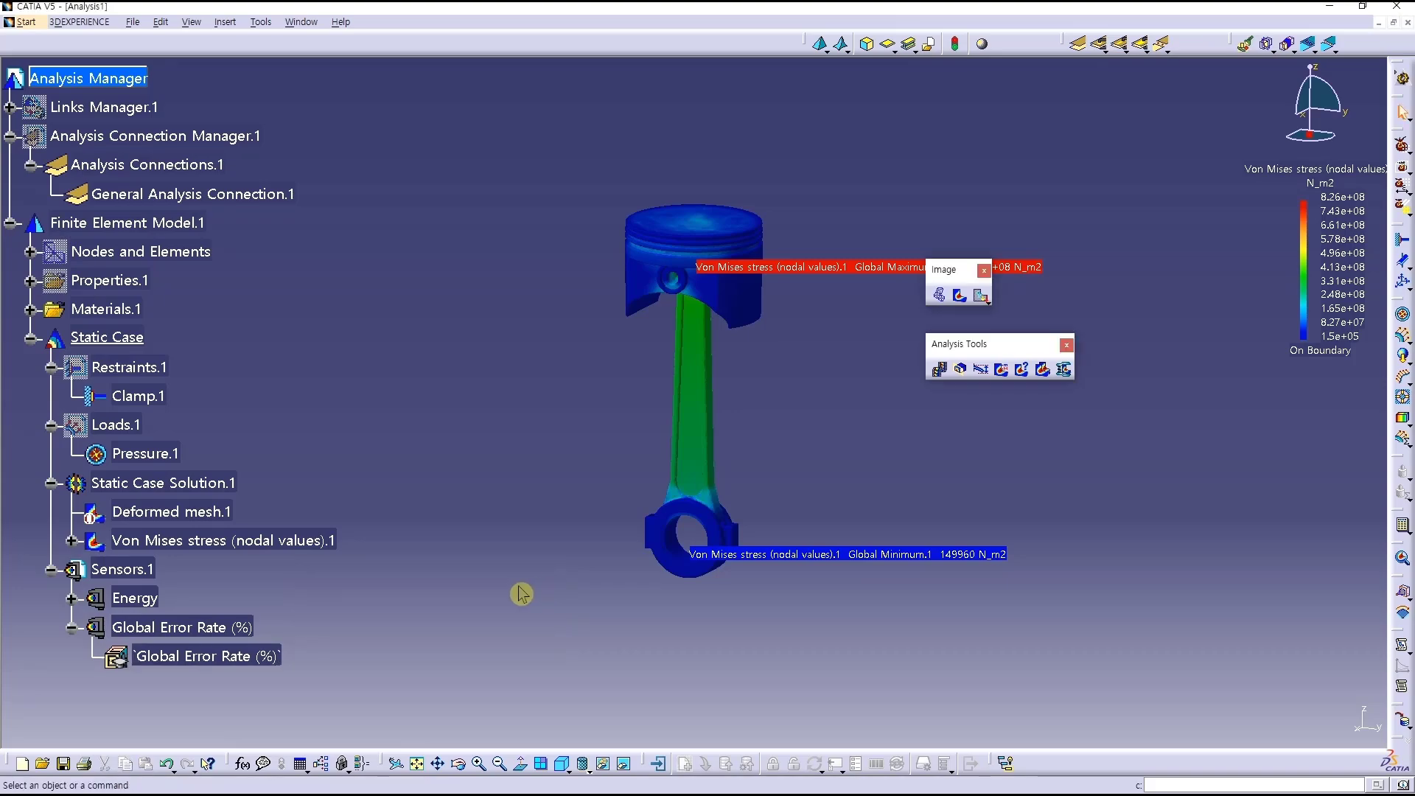
# - Generate the Displacement image of the static case solution and change its visualization type to Average iso
pyautogui.click(980, 296)
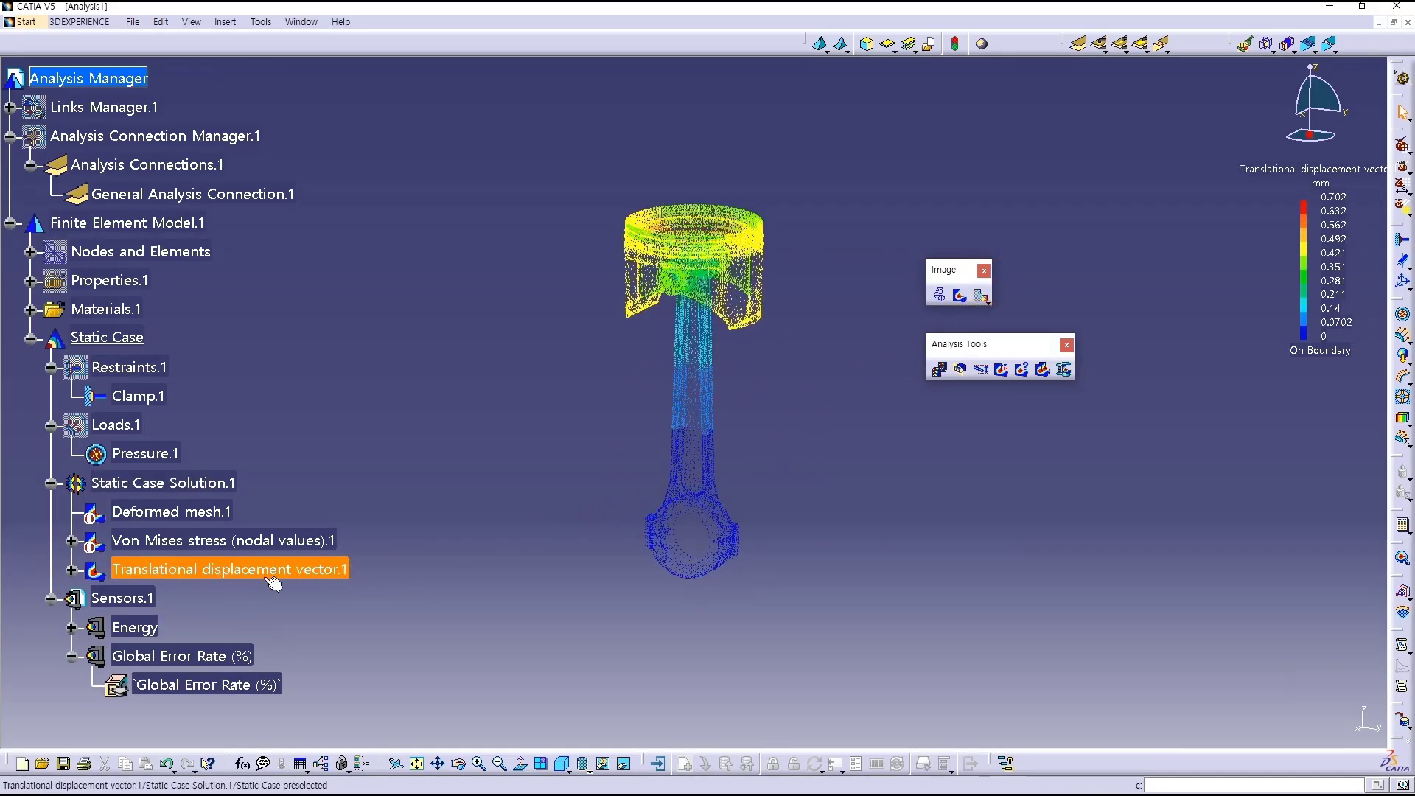
pyautogui.doubleClick(243, 571)
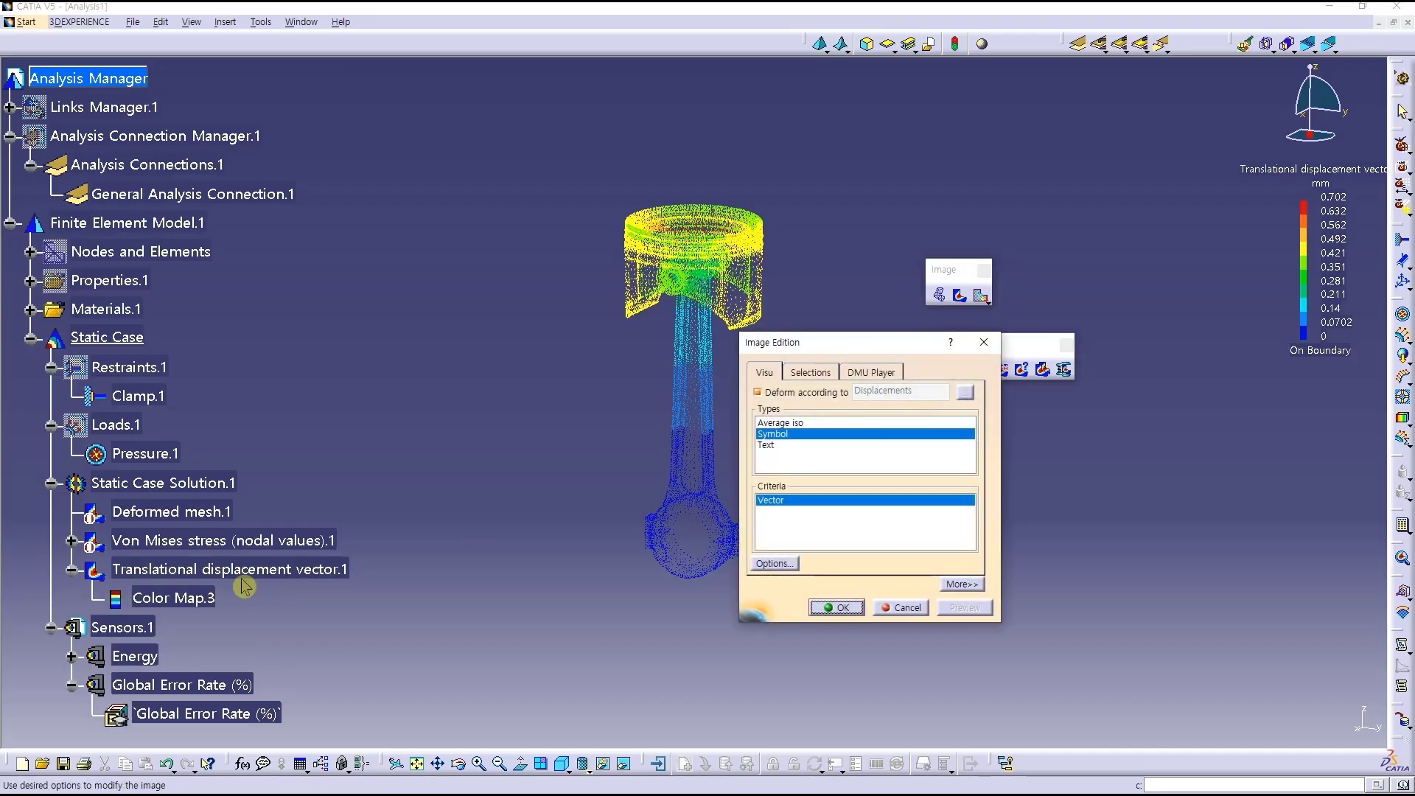
pyautogui.click(811, 423)
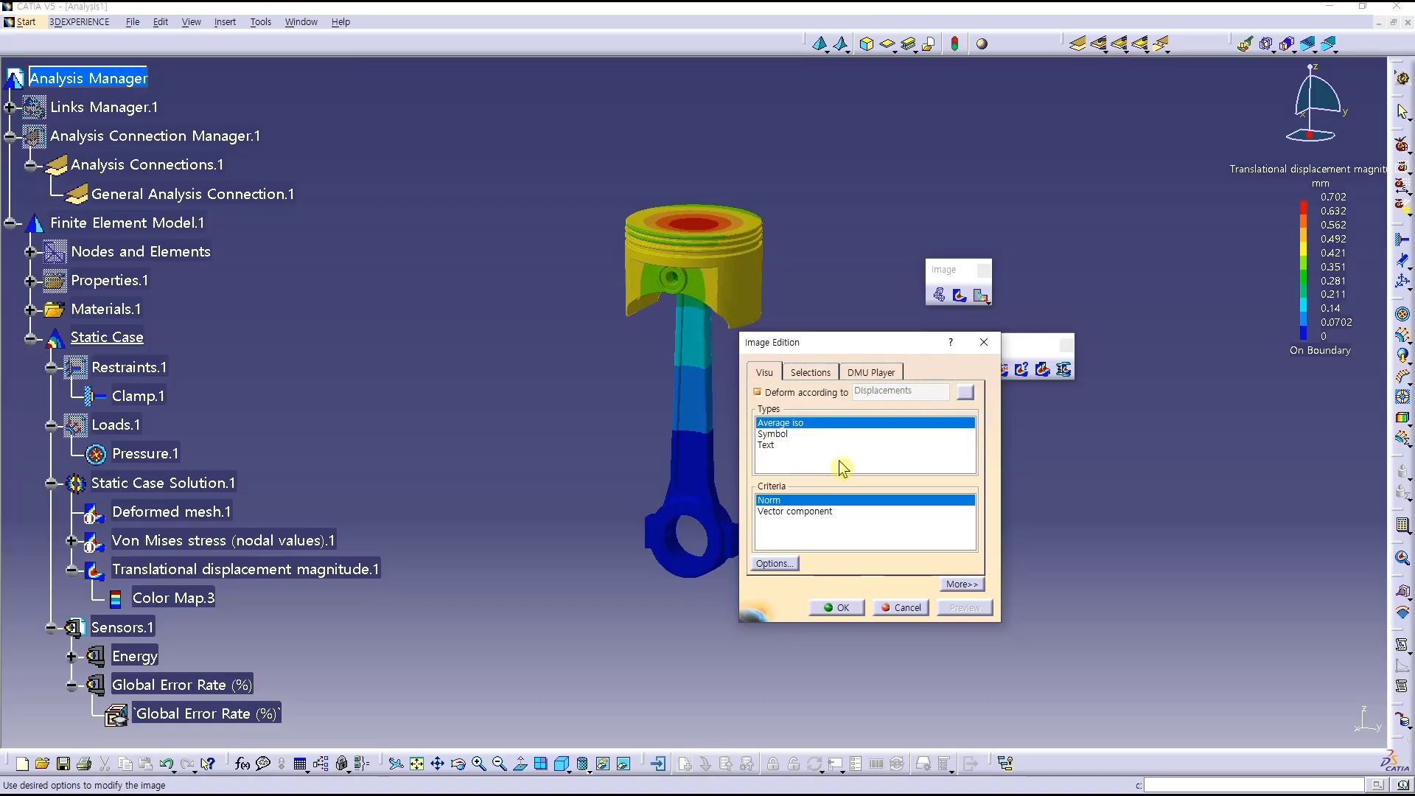
# - Set the displacement image's criterion to Vector component and its component filter to C3
pyautogui.click(813, 512)
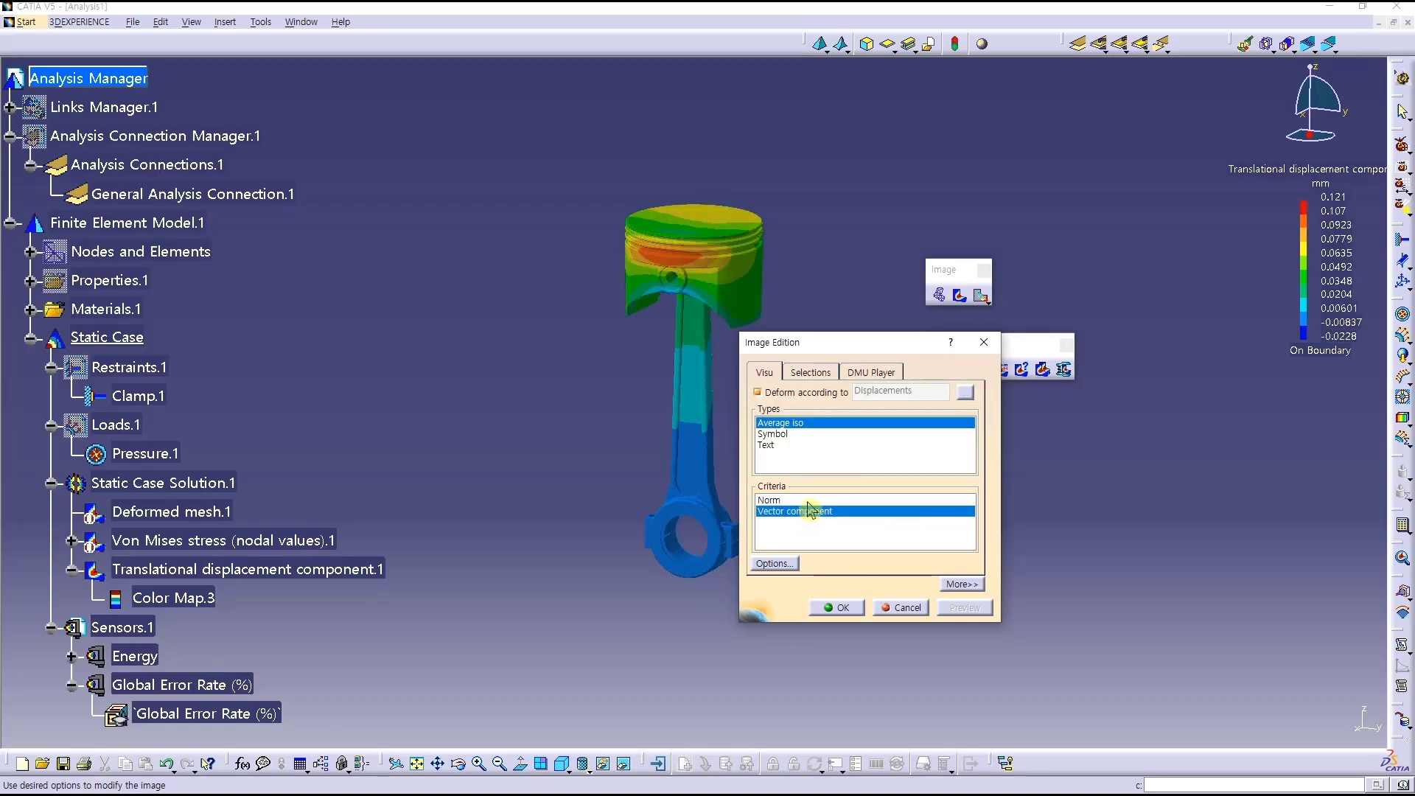
pyautogui.click(808, 501)
pyautogui.click(802, 512)
pyautogui.click(963, 584)
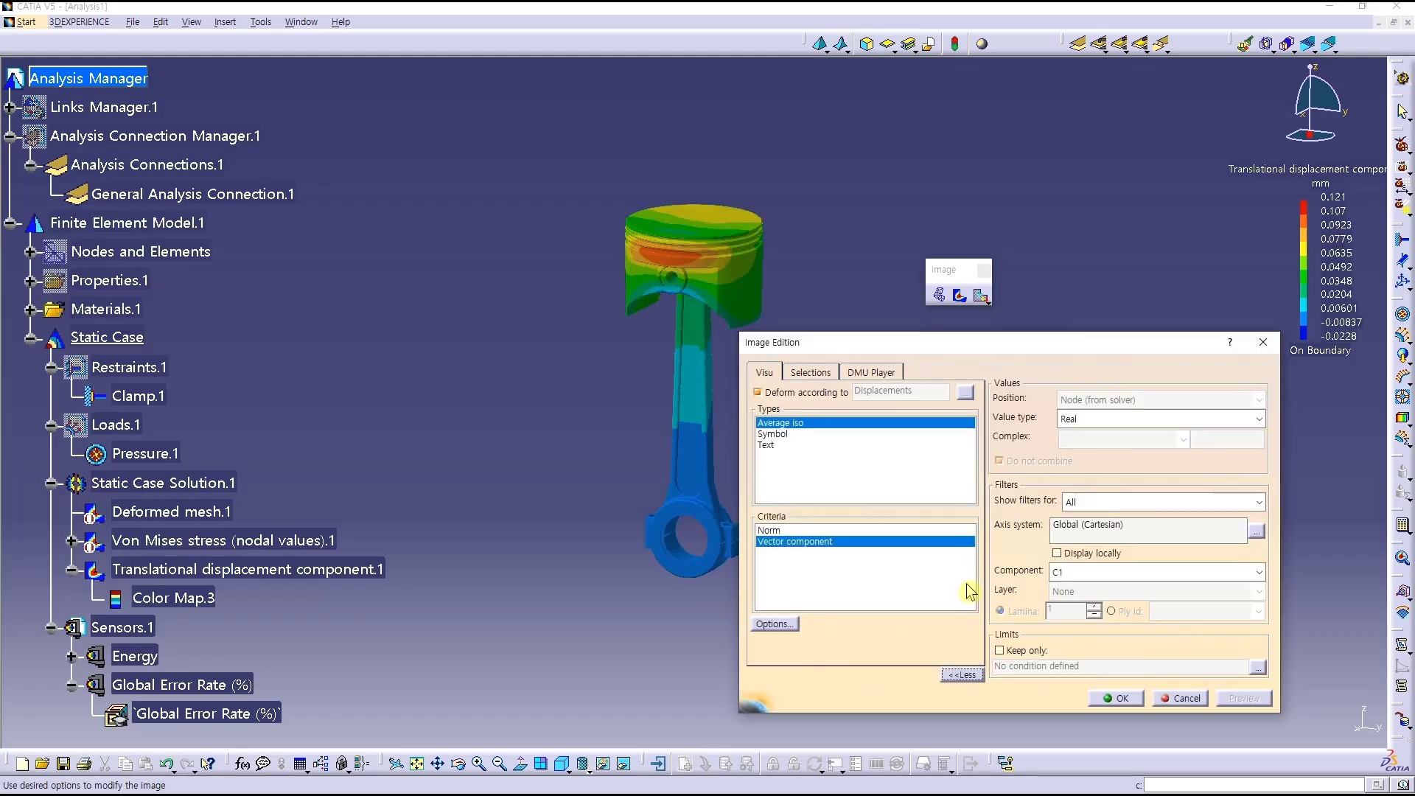
pyautogui.click(1092, 573)
pyautogui.click(1088, 619)
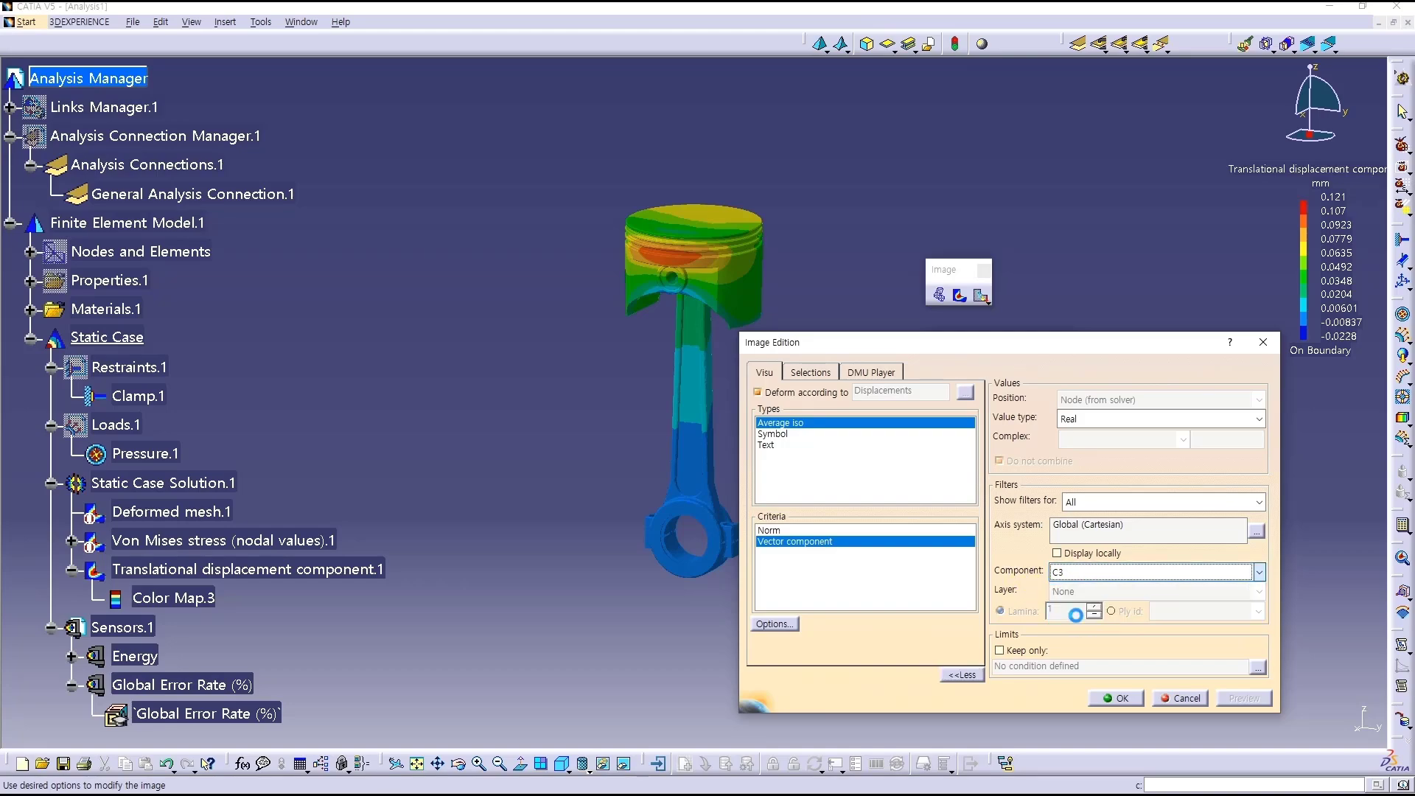
# - Display the displacement image's C2 and C1 components, and set its final criterion to Norm
pyautogui.click(1103, 572)
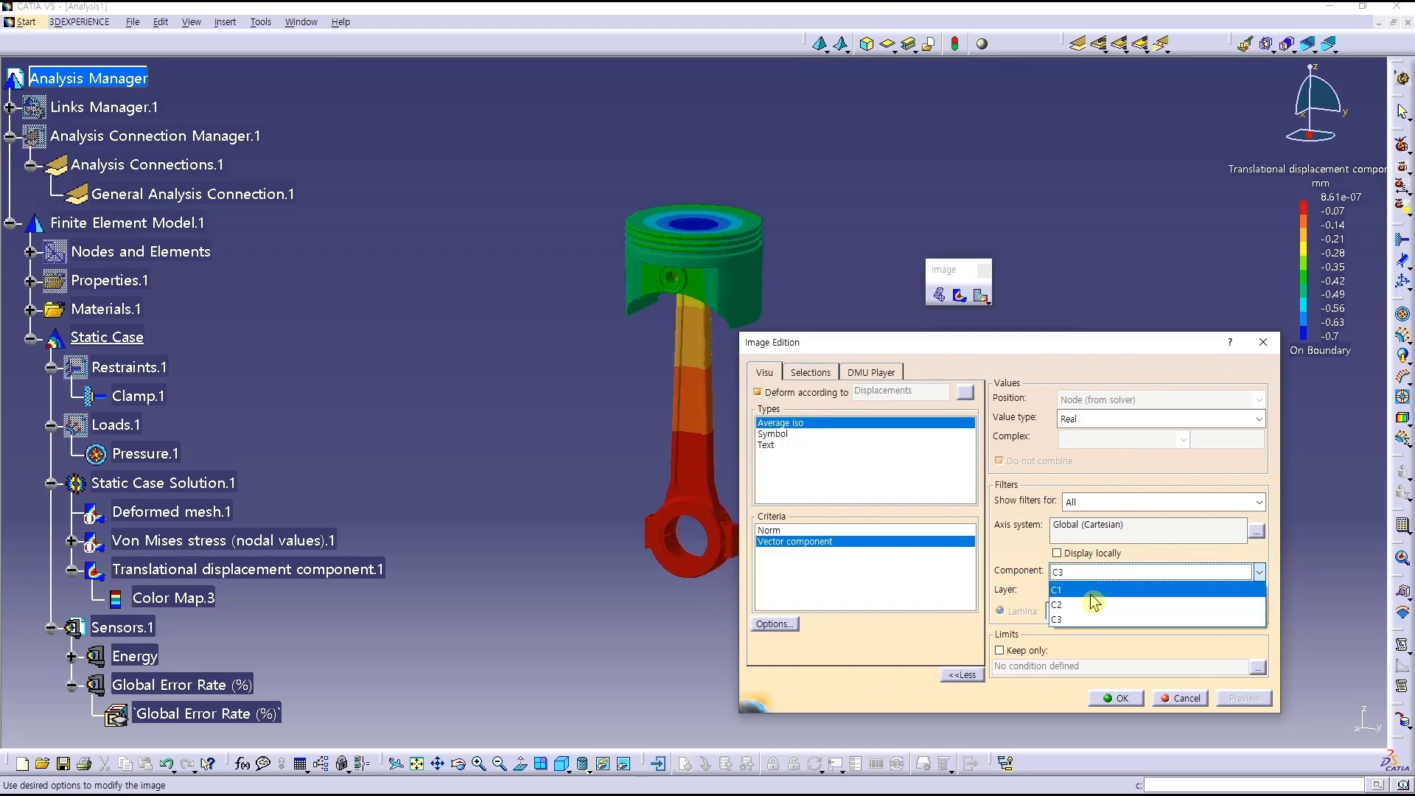
pyautogui.click(1097, 606)
pyautogui.click(1115, 575)
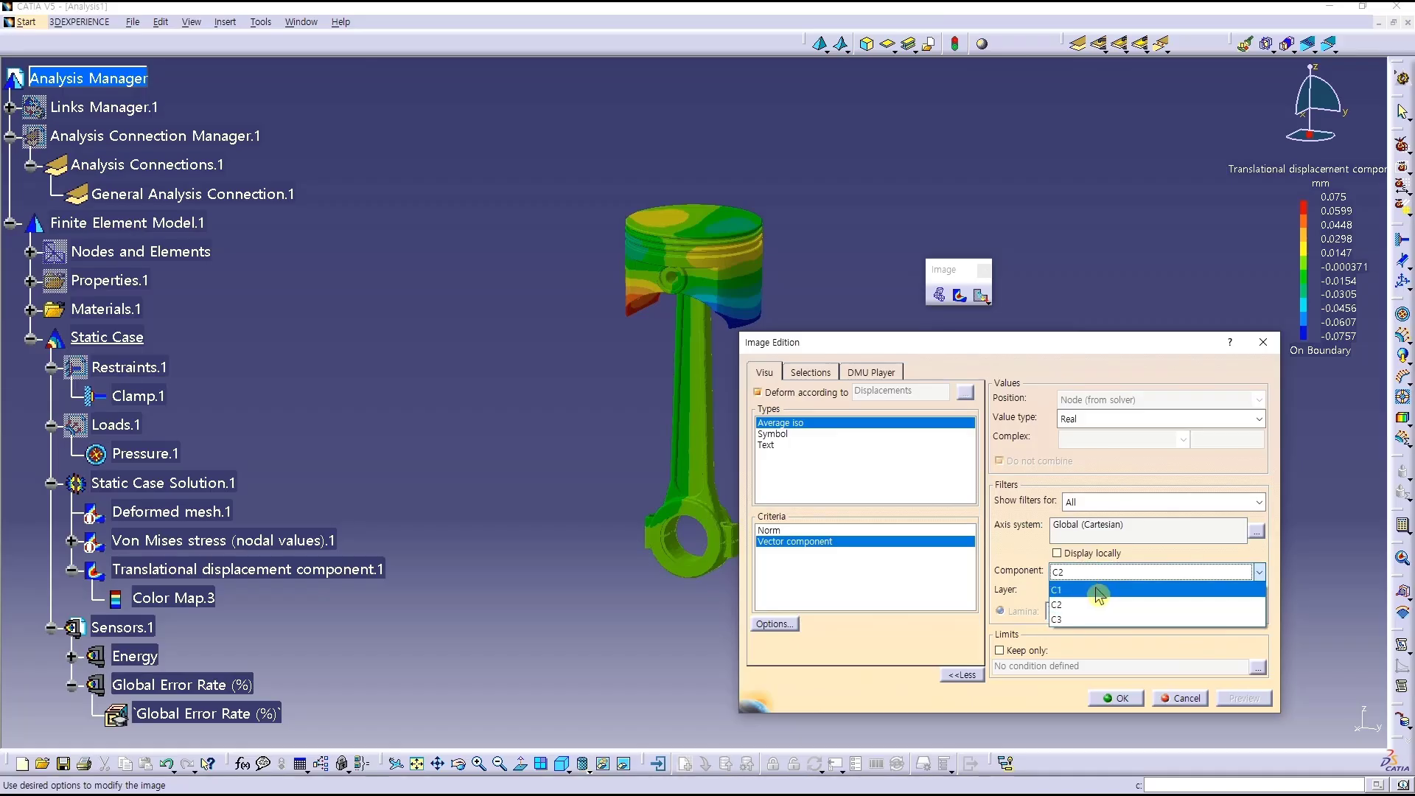
pyautogui.click(1067, 589)
pyautogui.click(789, 530)
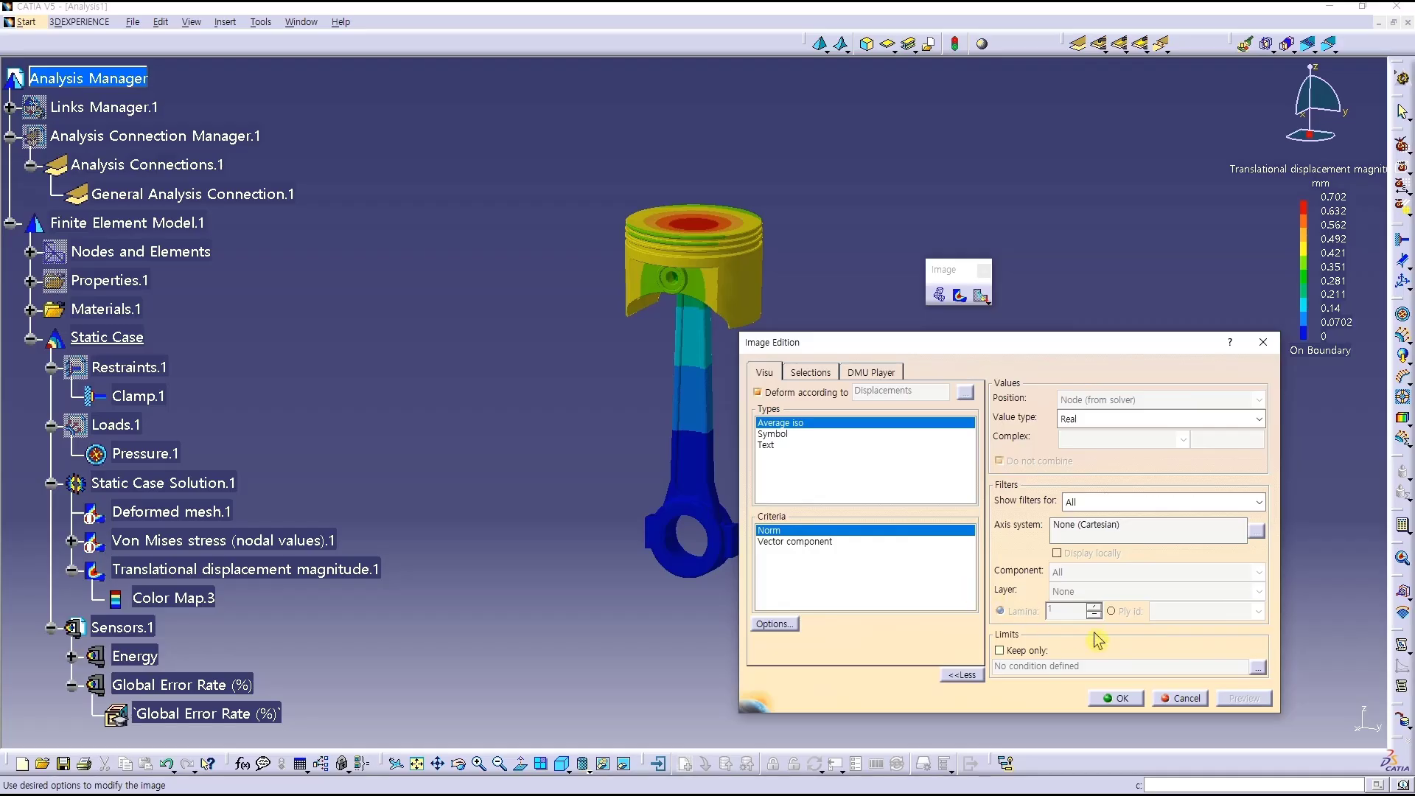
pyautogui.click(1108, 700)
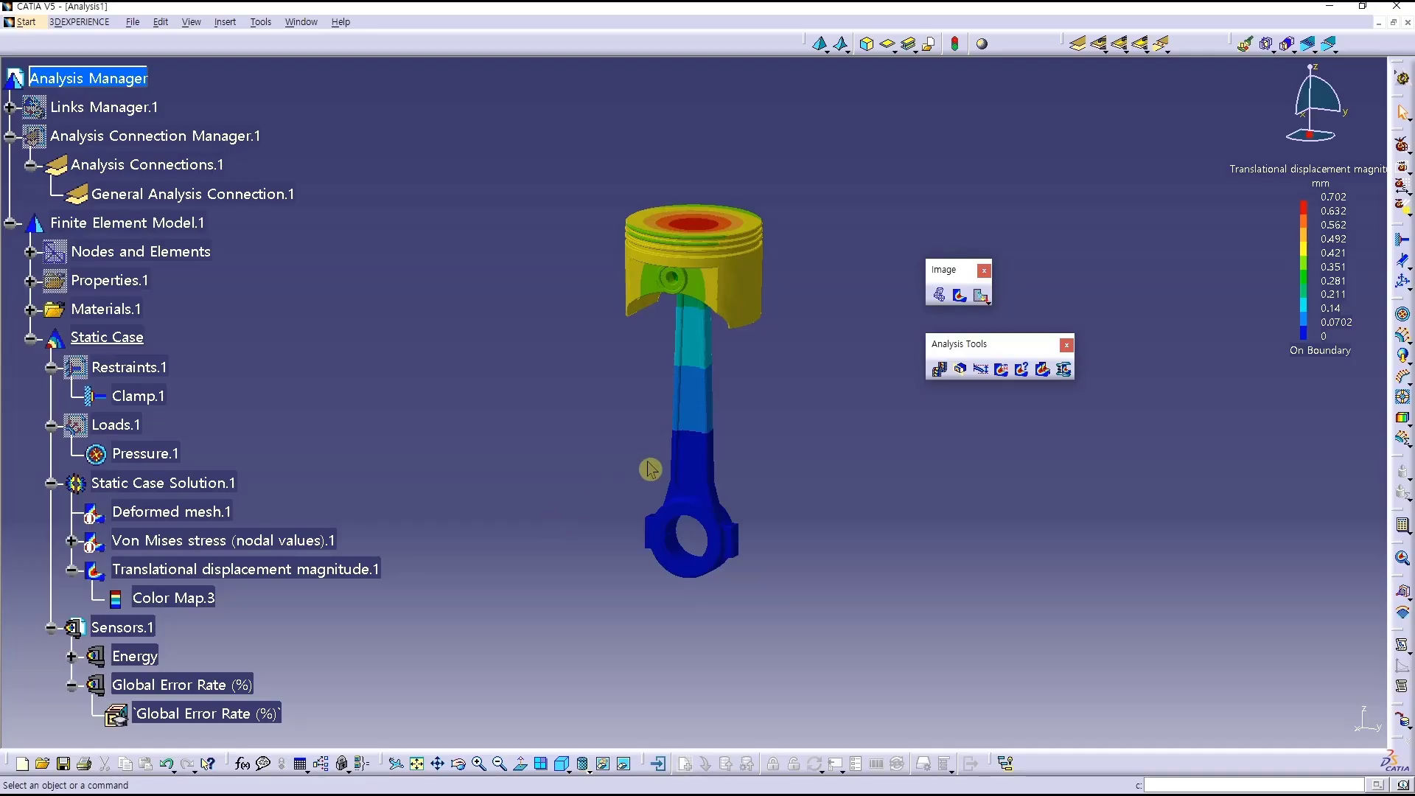
# - Activate the Von Mises stress (nodal values).1 and Deformed mesh.1 images of the static case solution
pyautogui.rightClick(202, 548)
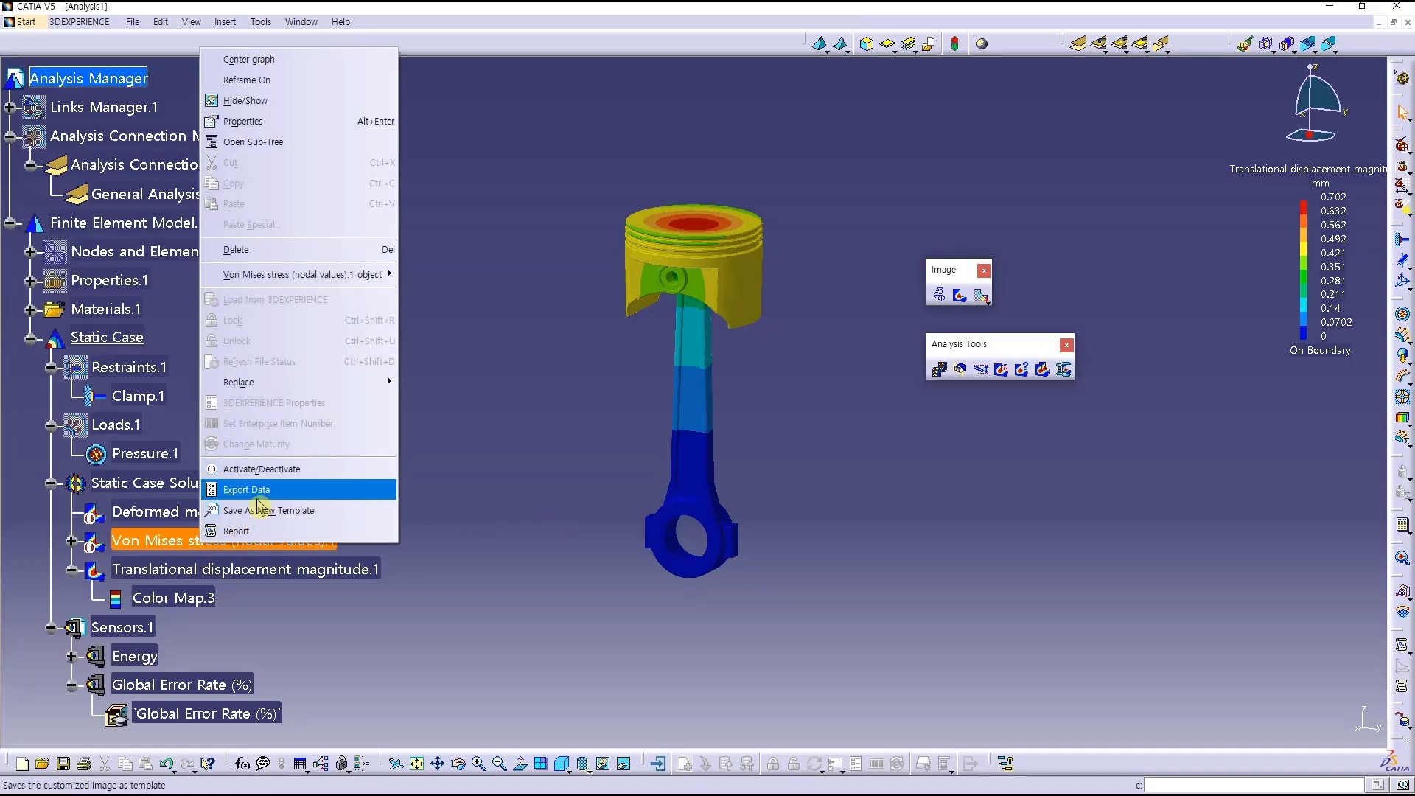
pyautogui.click(284, 470)
pyautogui.rightClick(221, 524)
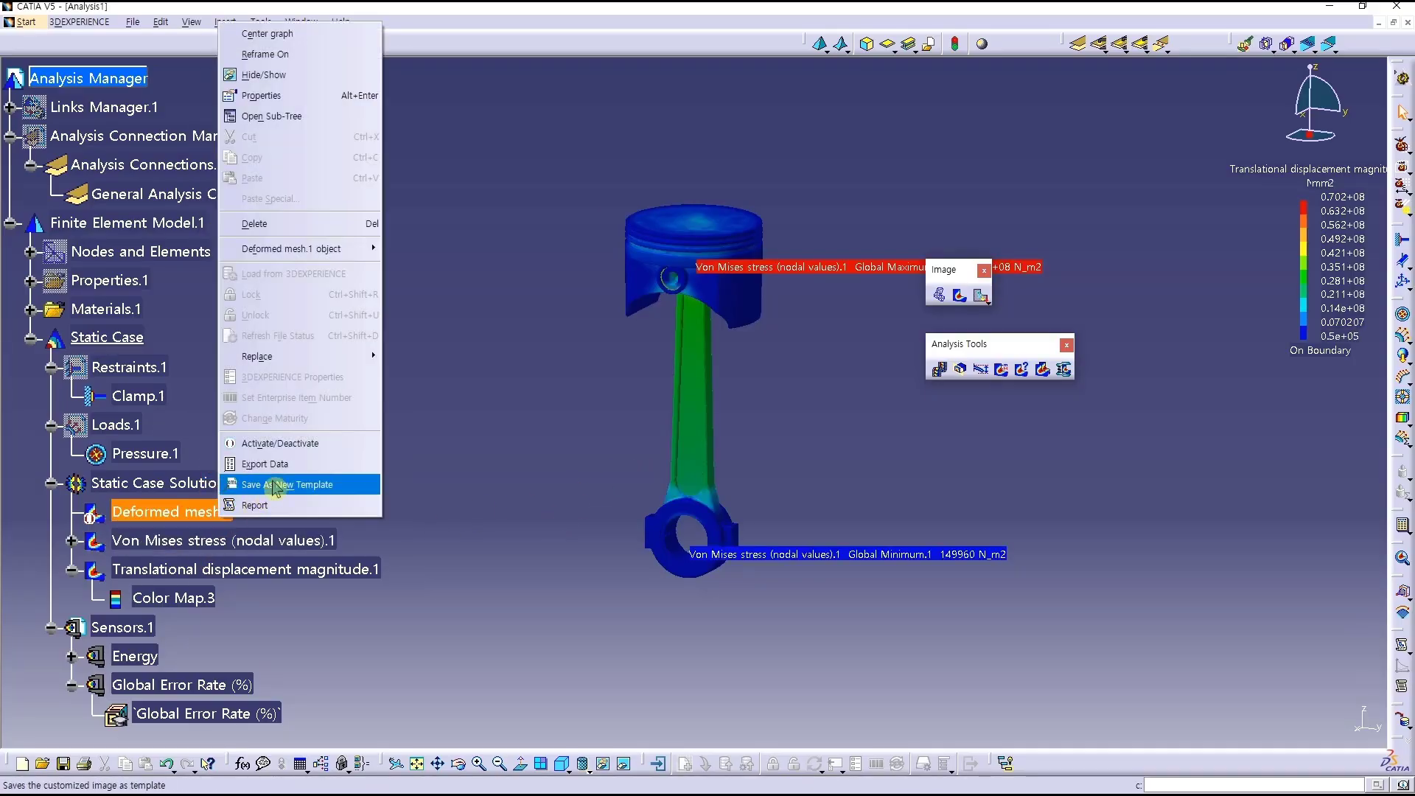
pyautogui.click(280, 443)
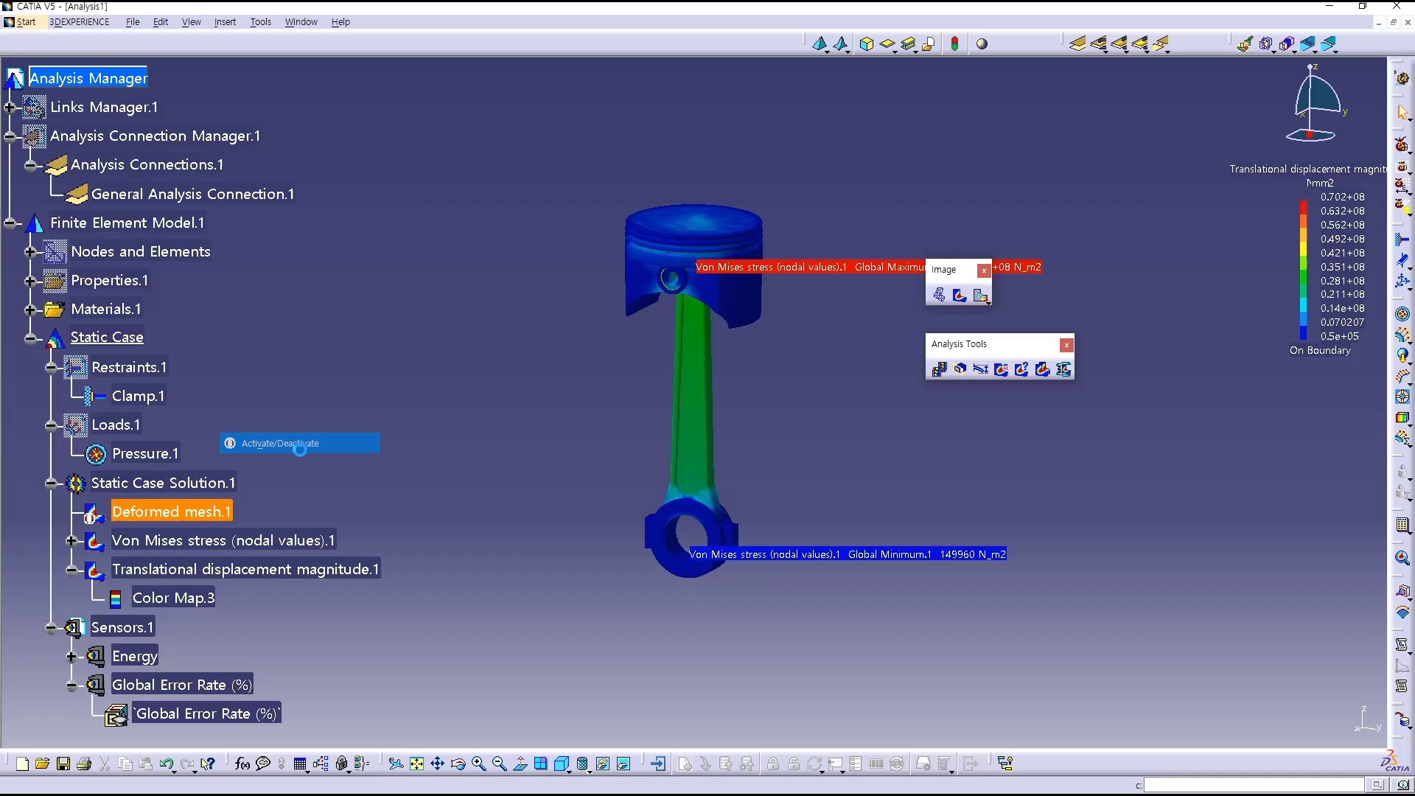
# - Explode the layout of the three active result images along Y with a distance of 150 mm
pyautogui.click(1050, 380)
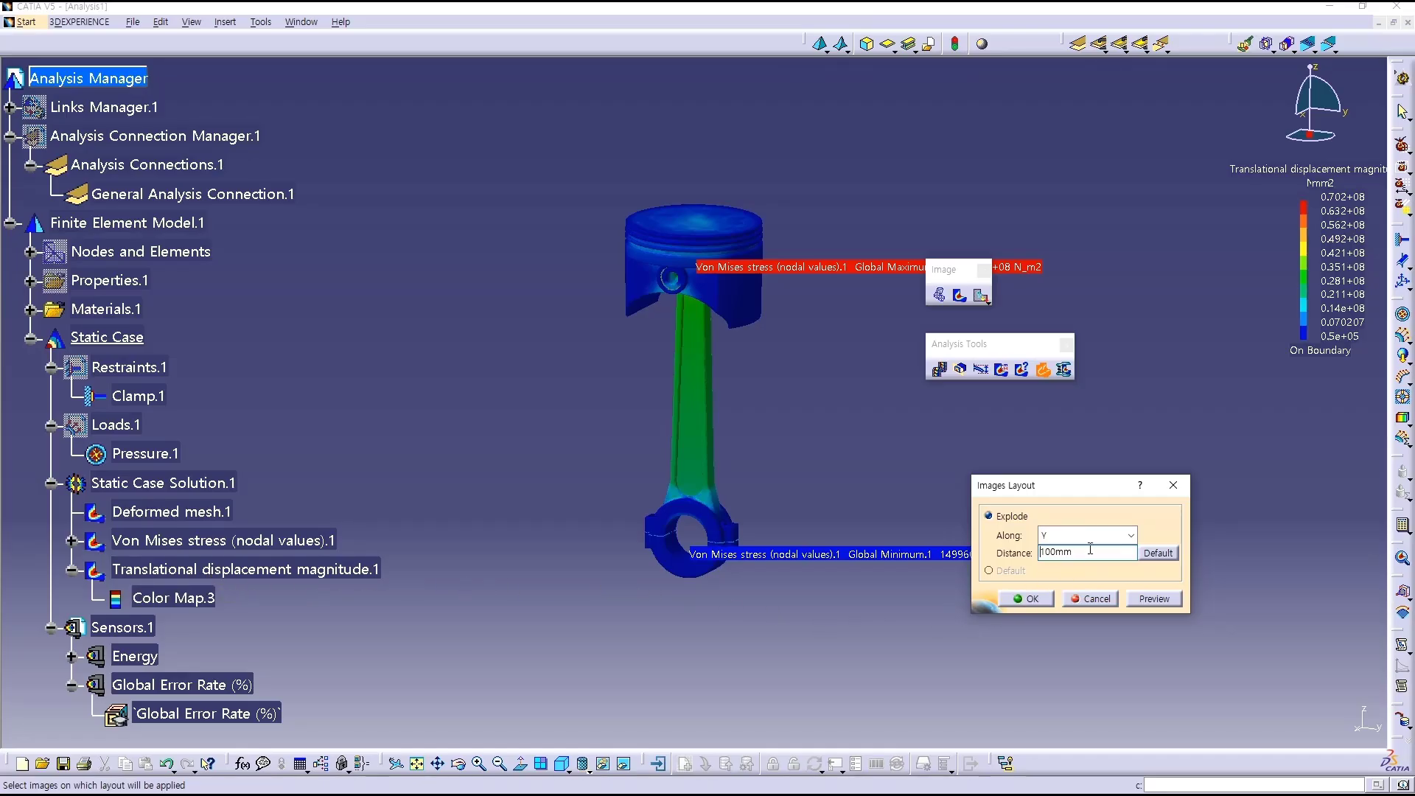
pyautogui.write('150')
pyautogui.click(907, 632)
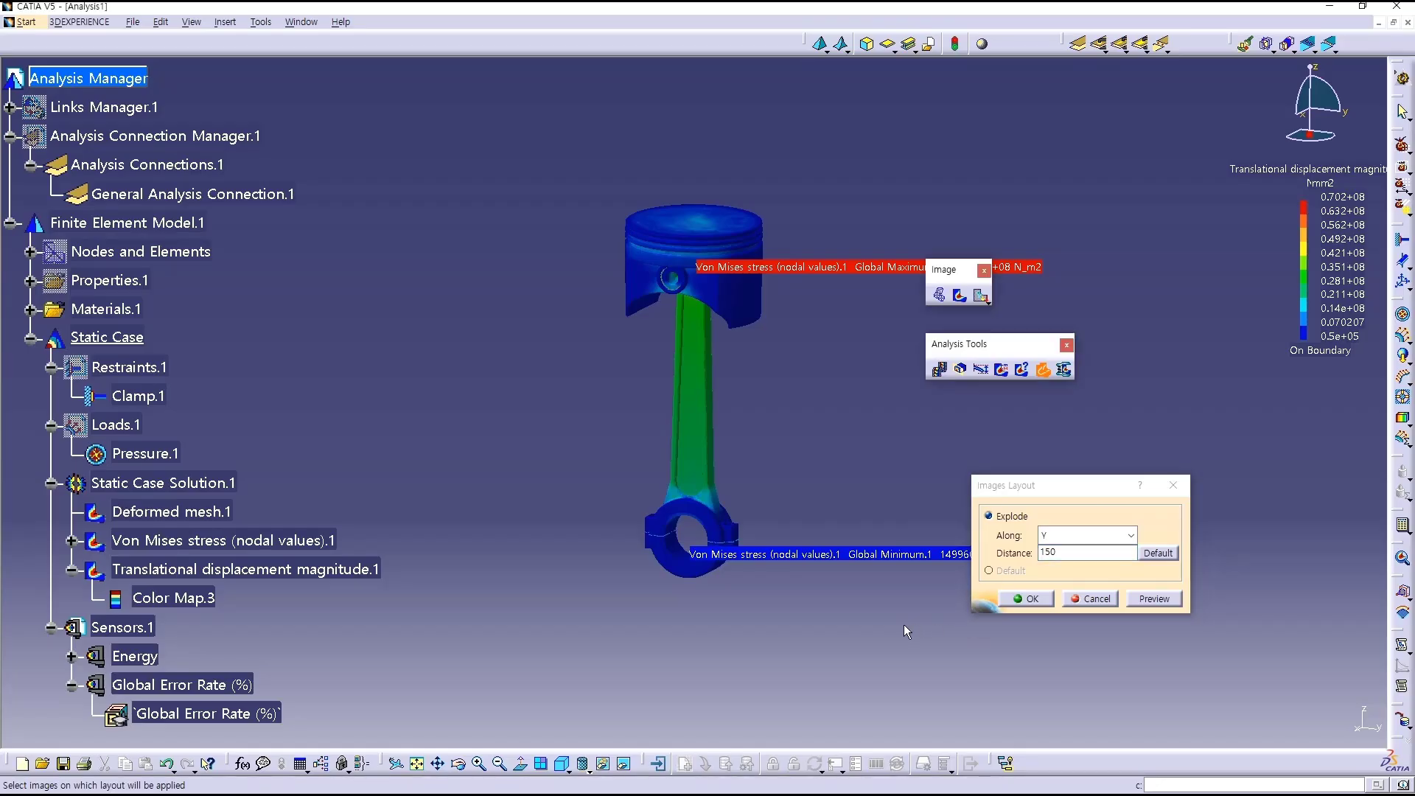
pyautogui.click(1034, 599)
pyautogui.moveTo(845, 501); pyautogui.dragTo(643, 525, button='middle')
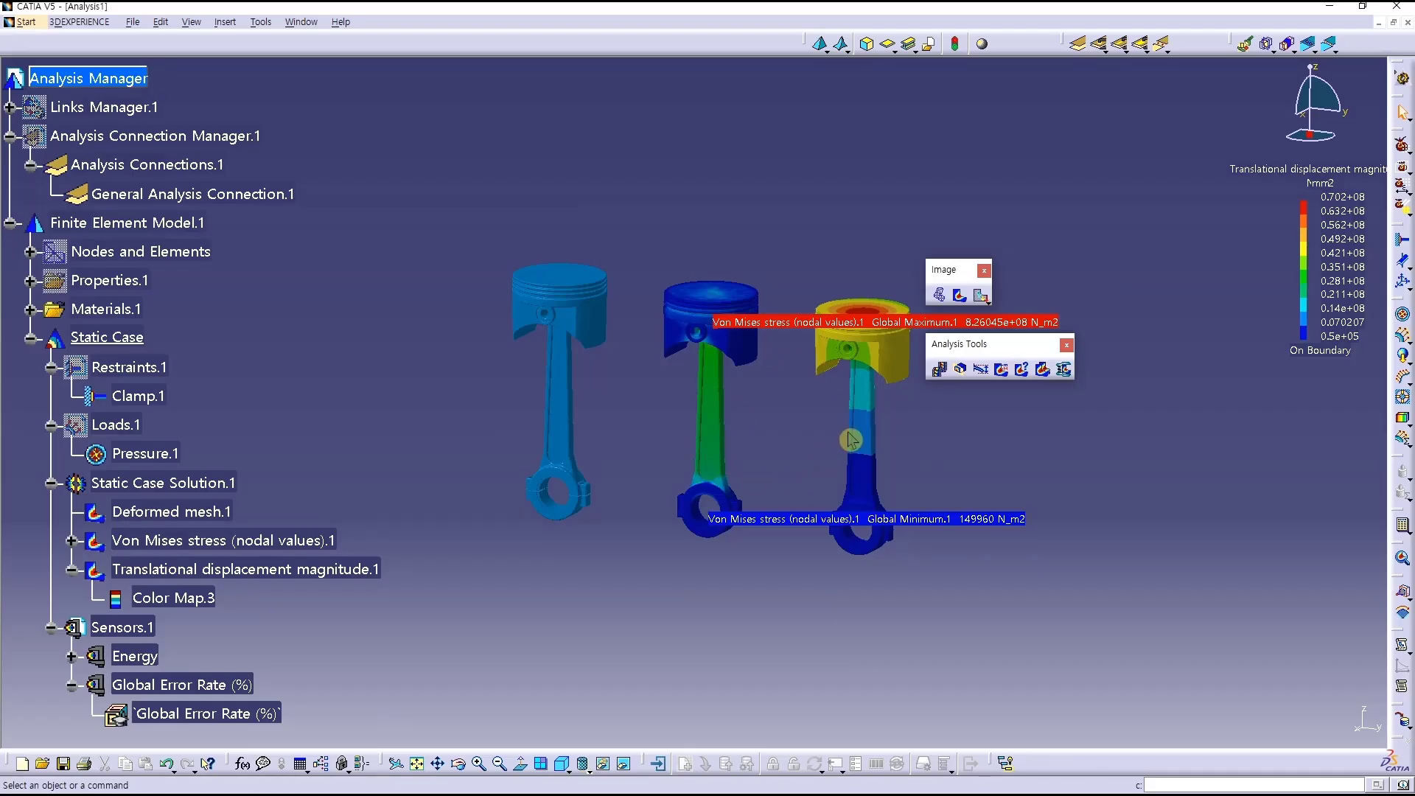
# - Hide the Extrema labels of the Von Mises stress image and collapse its branch in the specification tree
pyautogui.click(766, 337)
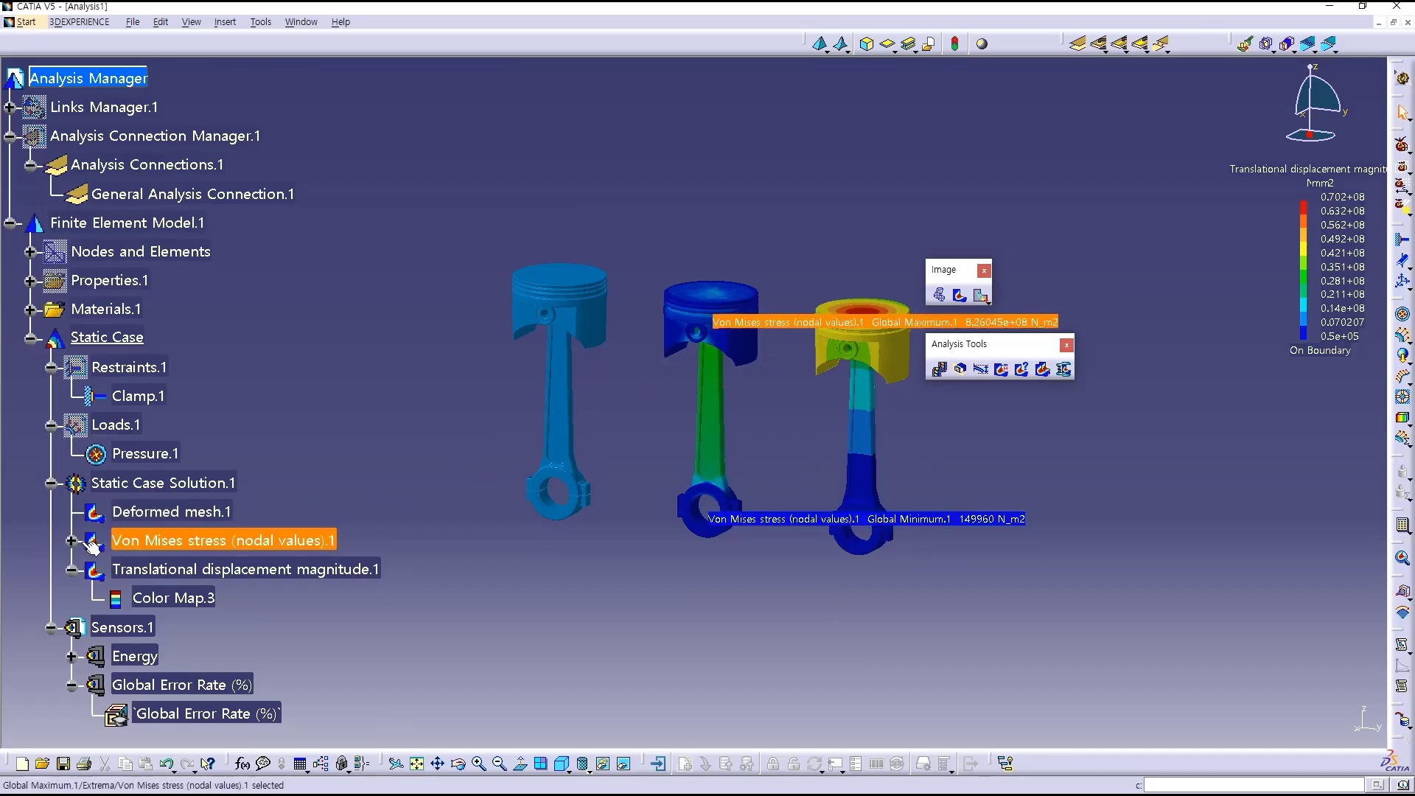
pyautogui.click(71, 541)
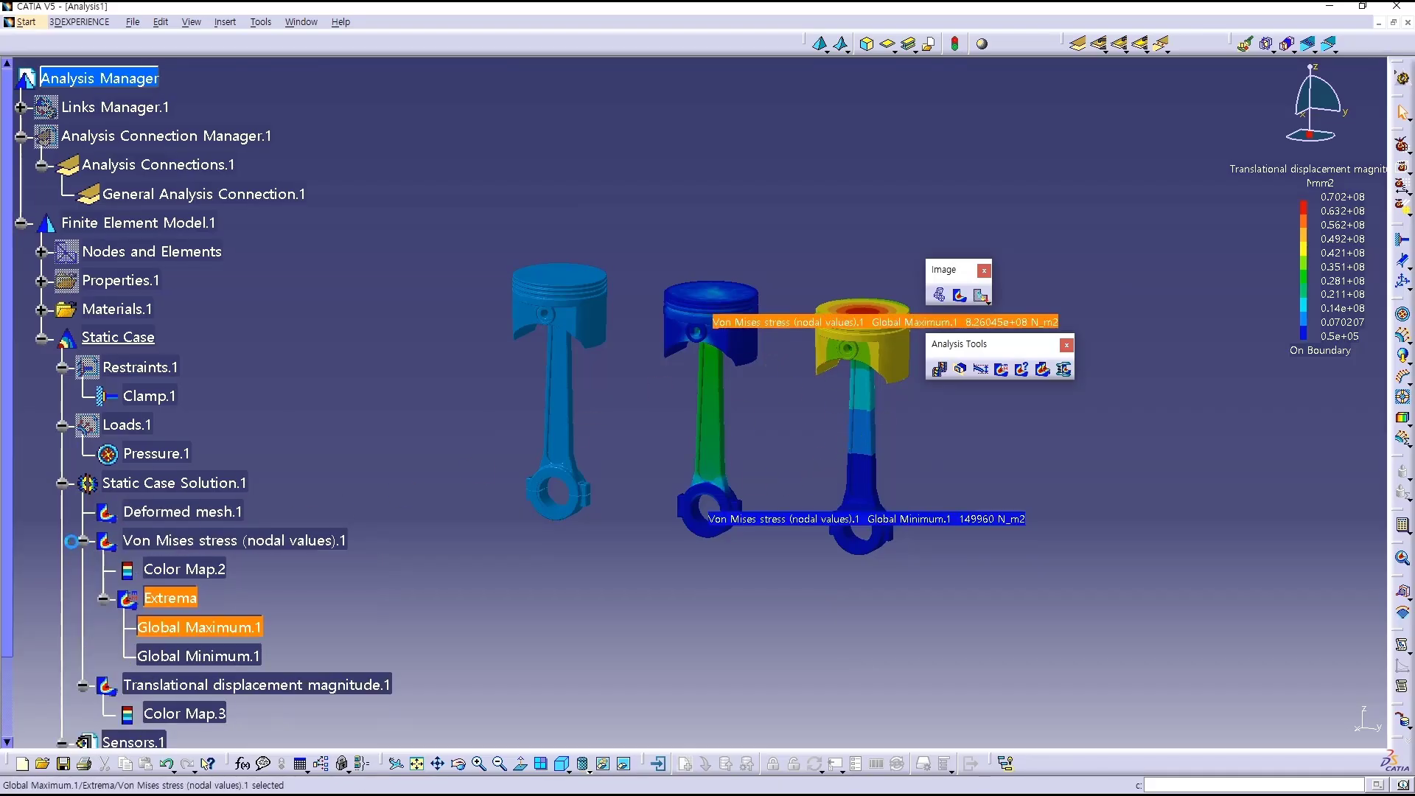
pyautogui.rightClick(172, 599)
pyautogui.click(285, 195)
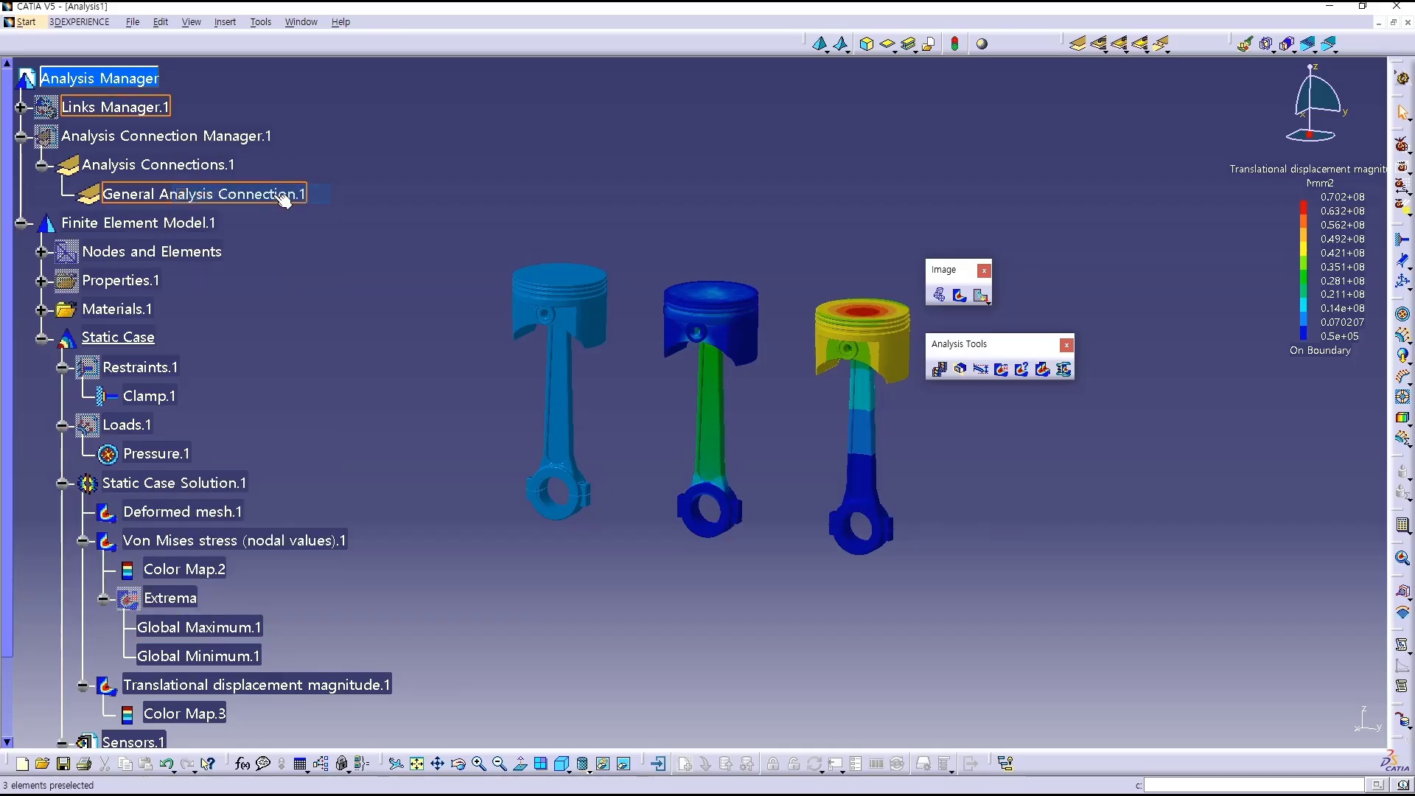
pyautogui.click(103, 598)
pyautogui.click(83, 540)
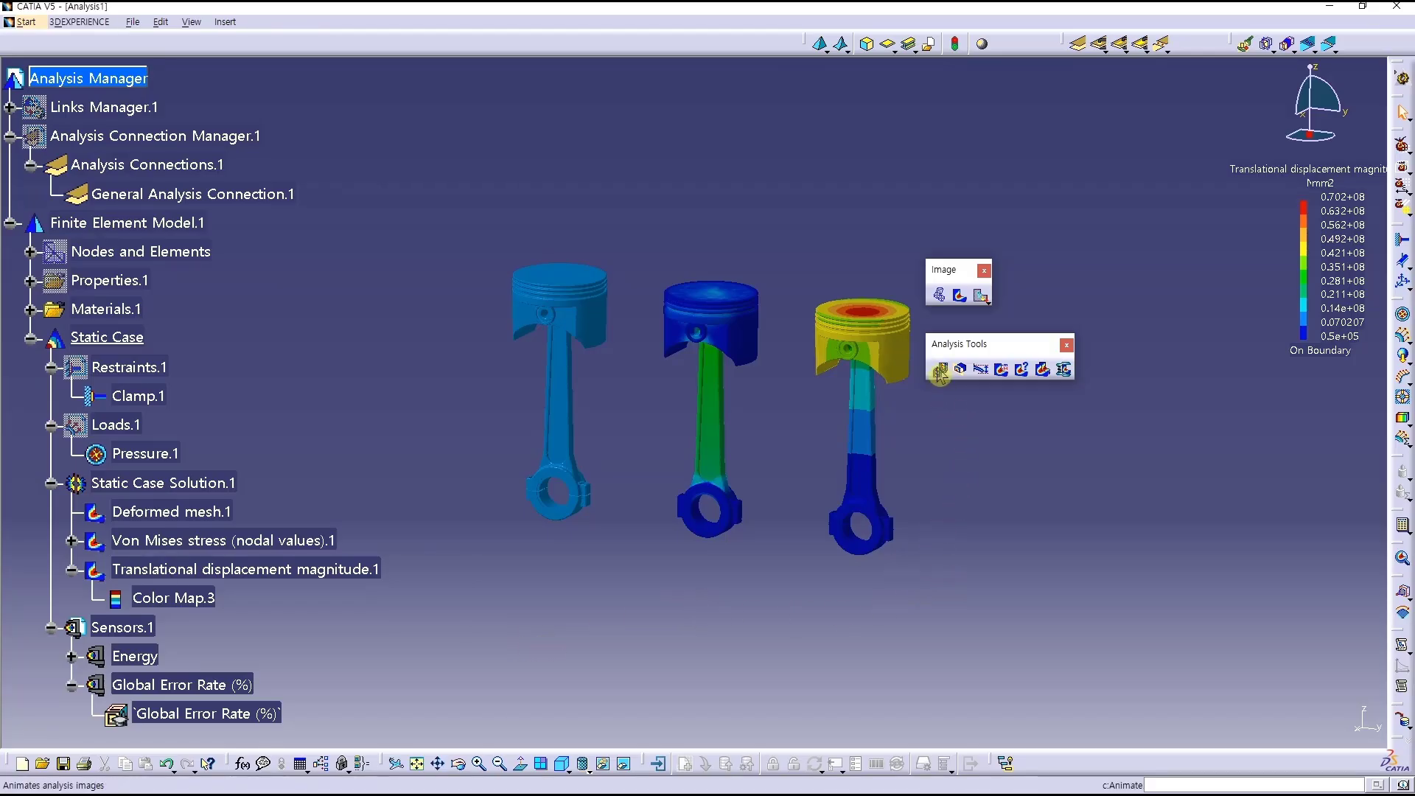
# - Play the animation of the three exploded result images and close it
pyautogui.click(864, 412)
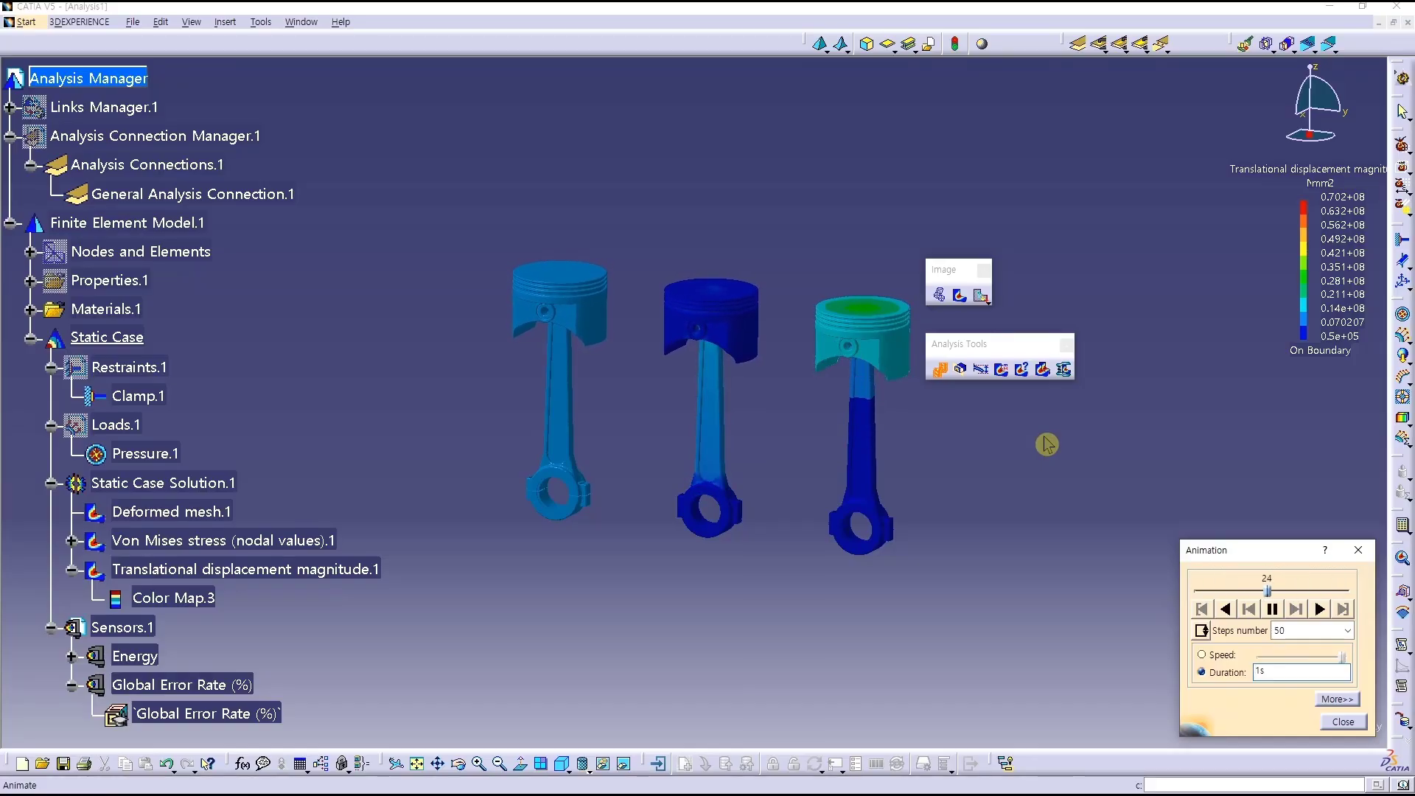
pyautogui.click(1360, 553)
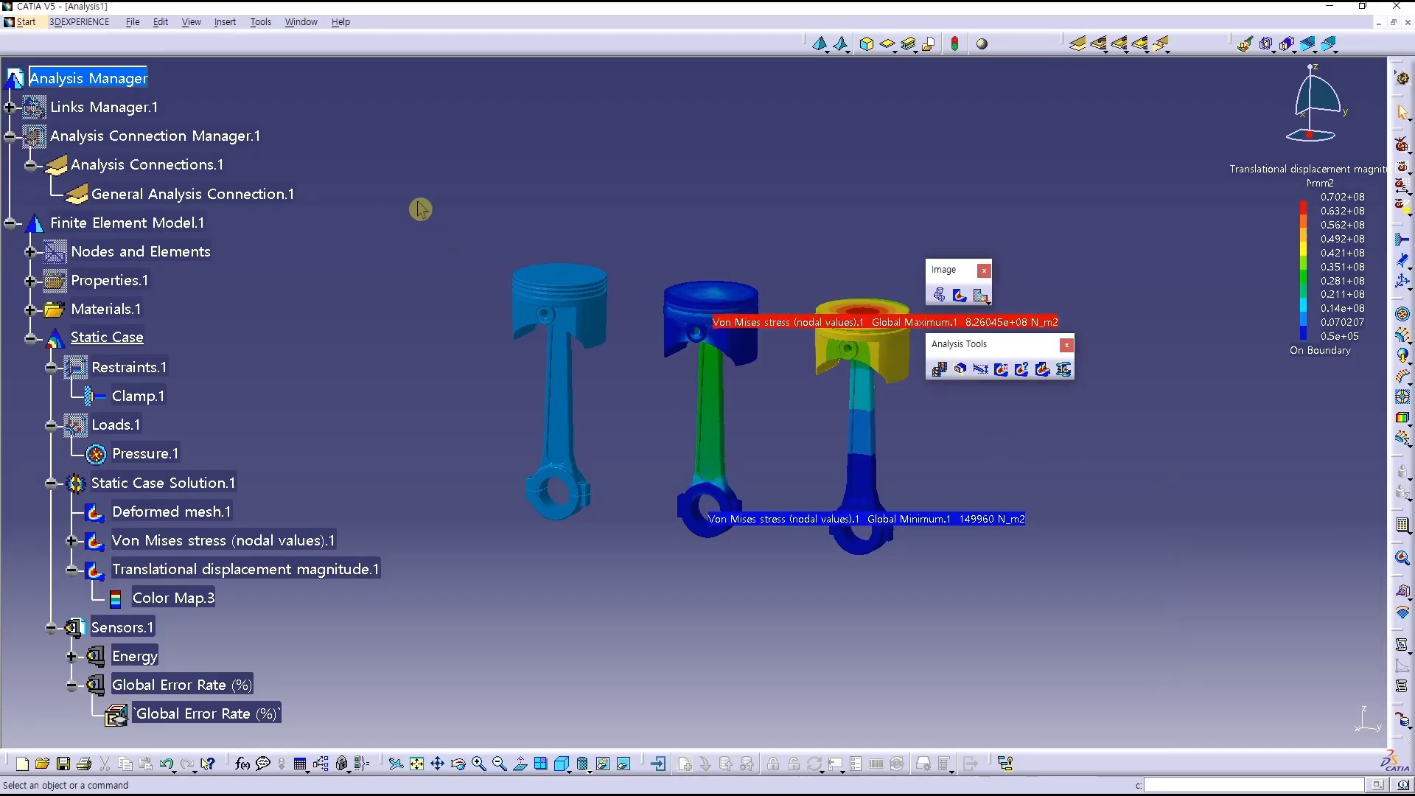
# - Inspect the linked product, results and computations files under Links Manager.1, and collapse it together with Analysis Connection Manager.1
pyautogui.click(10, 106)
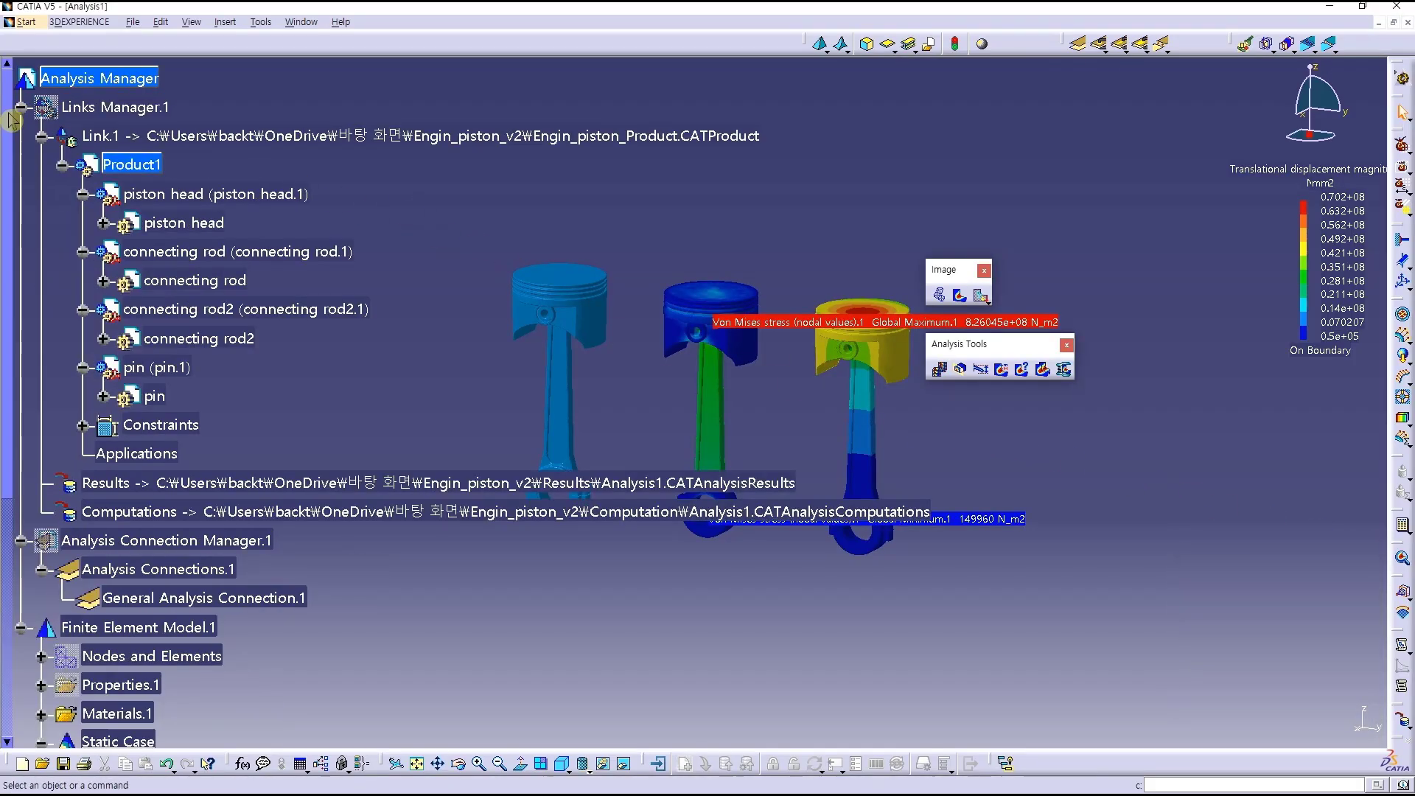
pyautogui.click(42, 135)
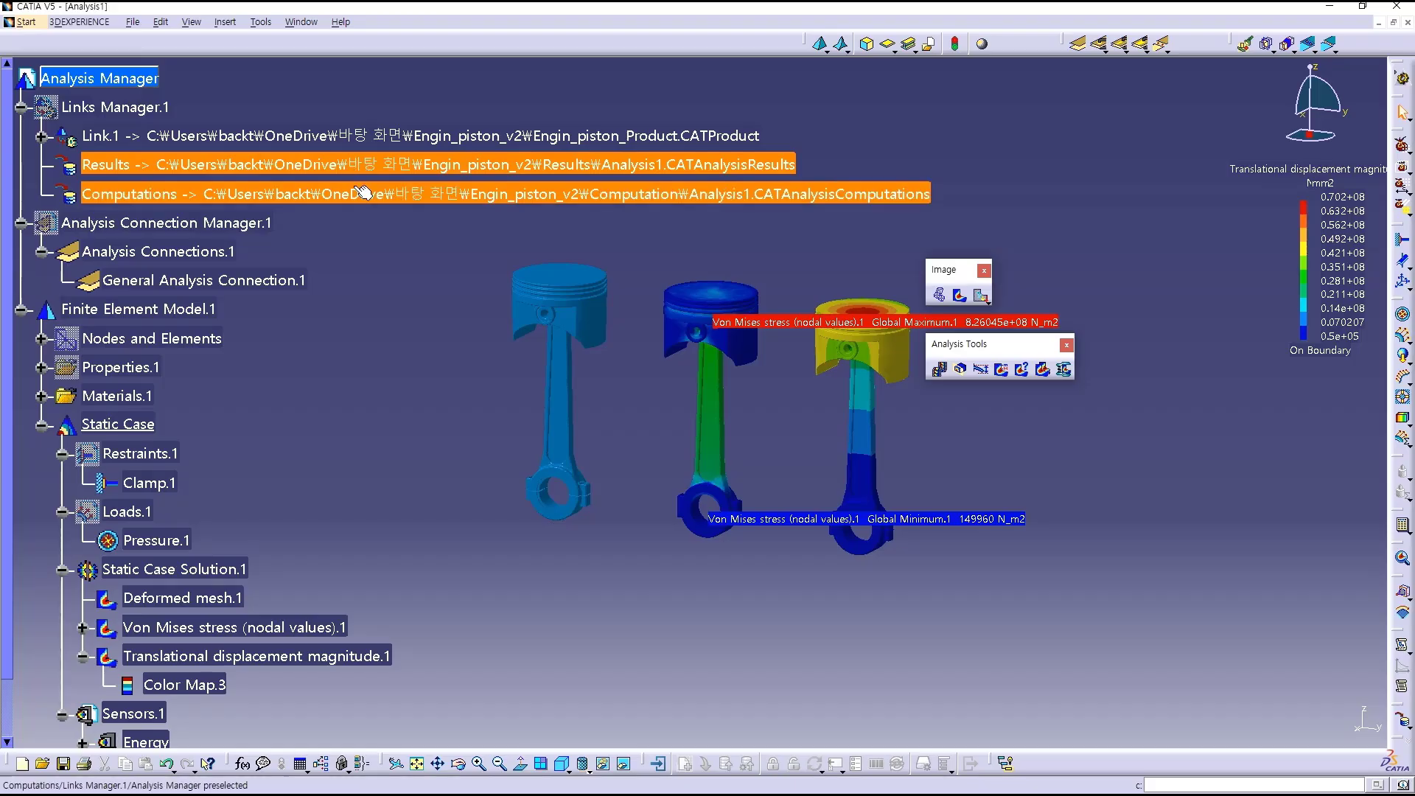
pyautogui.click(22, 109)
pyautogui.click(10, 136)
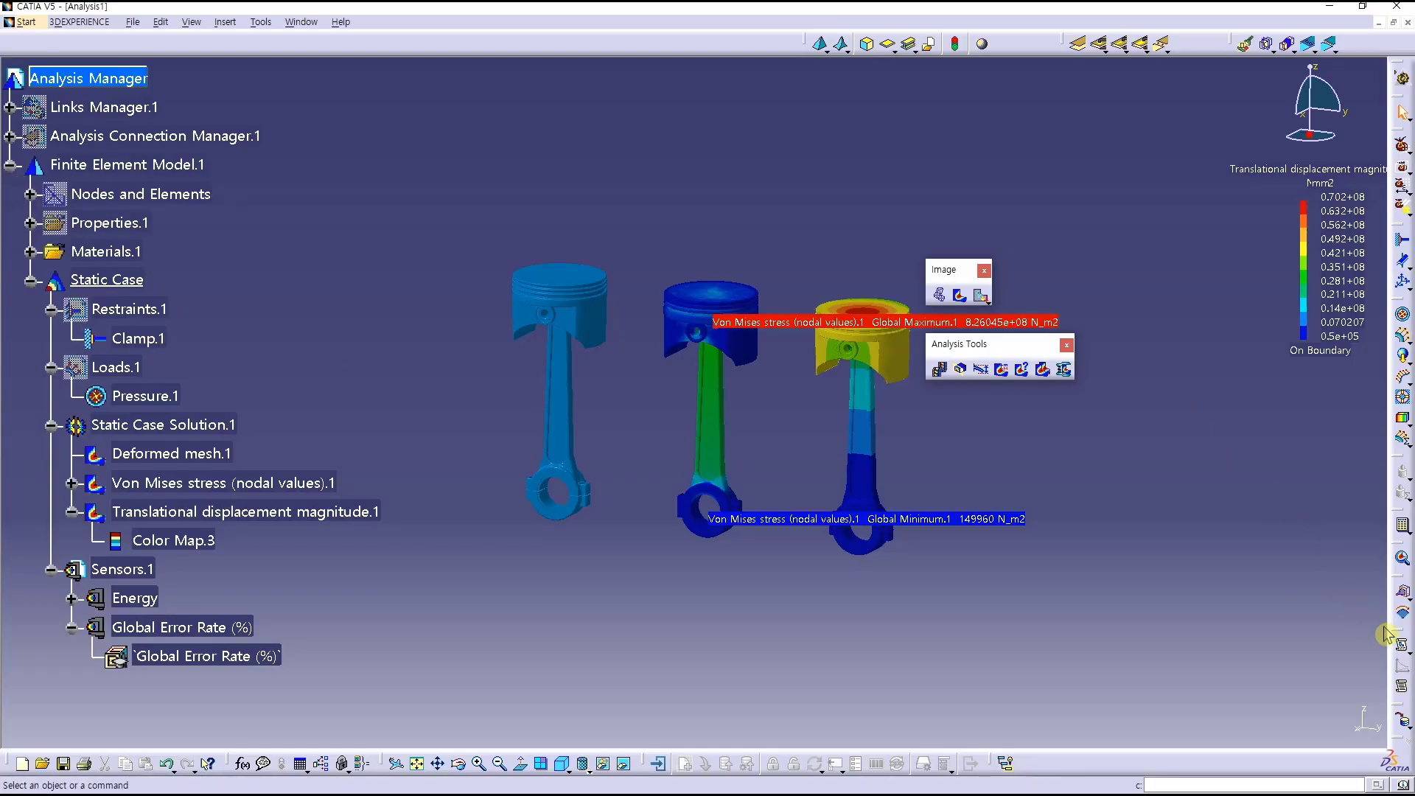
# - Show the hidden Links Manager, Analysis Connection Manager, Nodes and Elements, Properties, Restraints and Loads of the analysis
pyautogui.moveTo(1403, 636); pyautogui.dragTo(1078, 432)
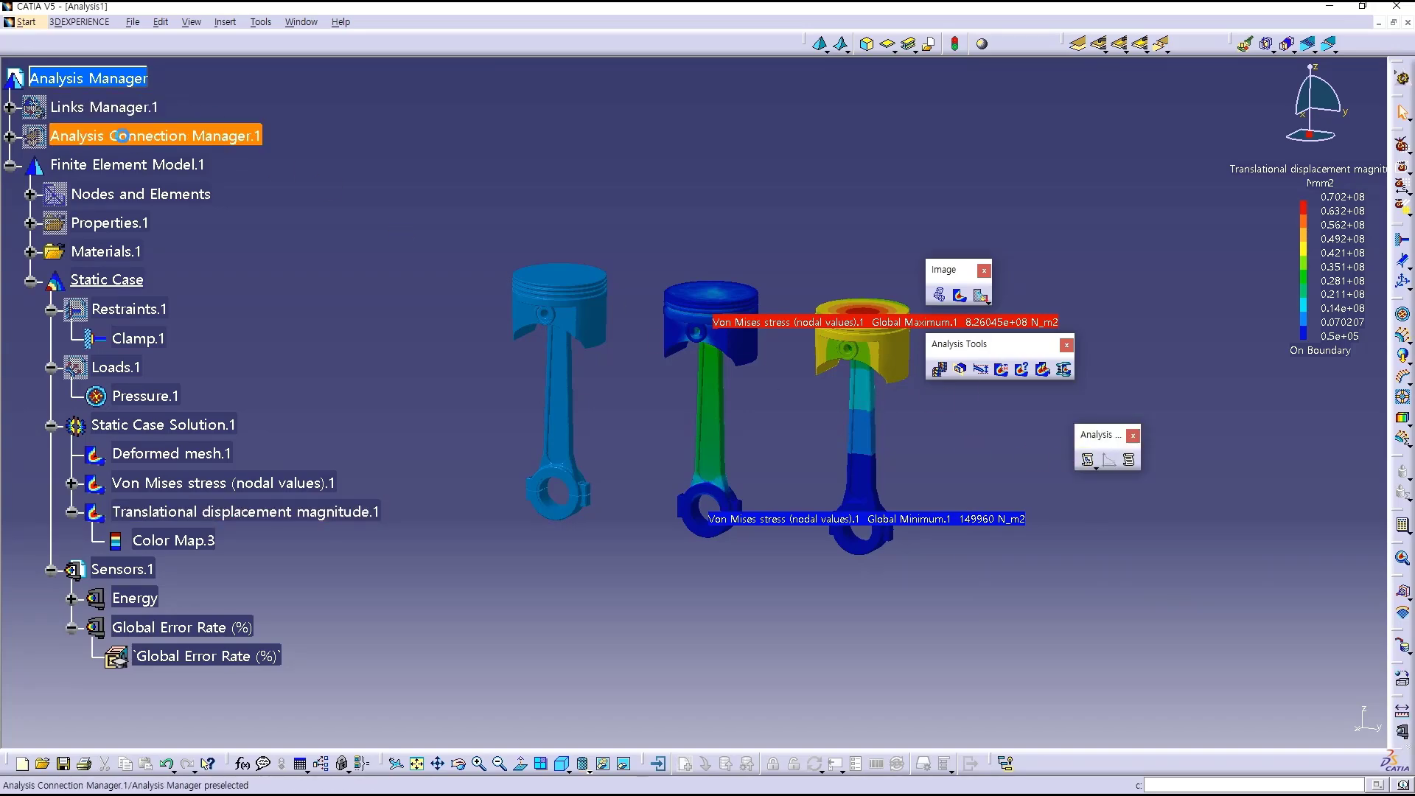
pyautogui.rightClick(110, 102)
pyautogui.press('h')
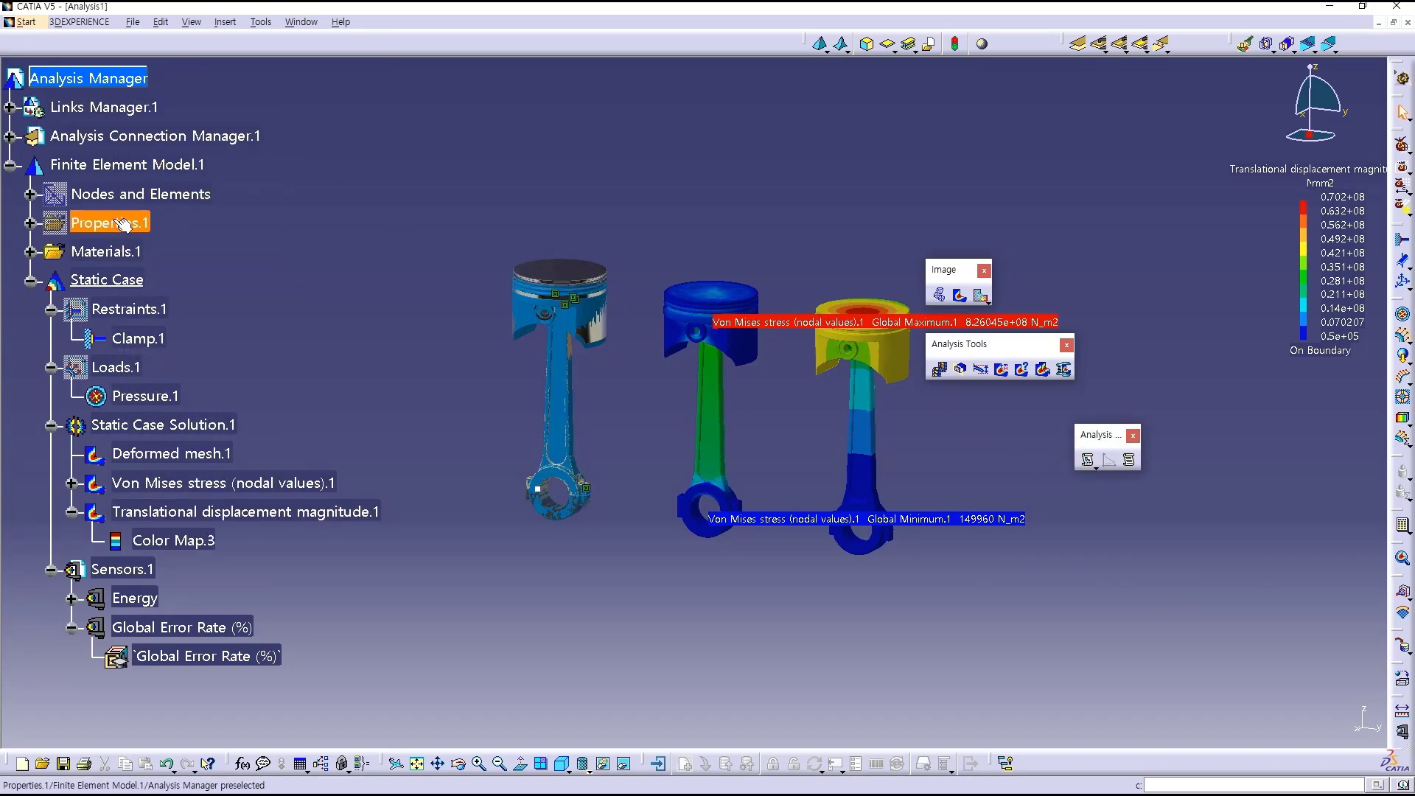
pyautogui.rightClick(108, 197)
pyautogui.press('h')
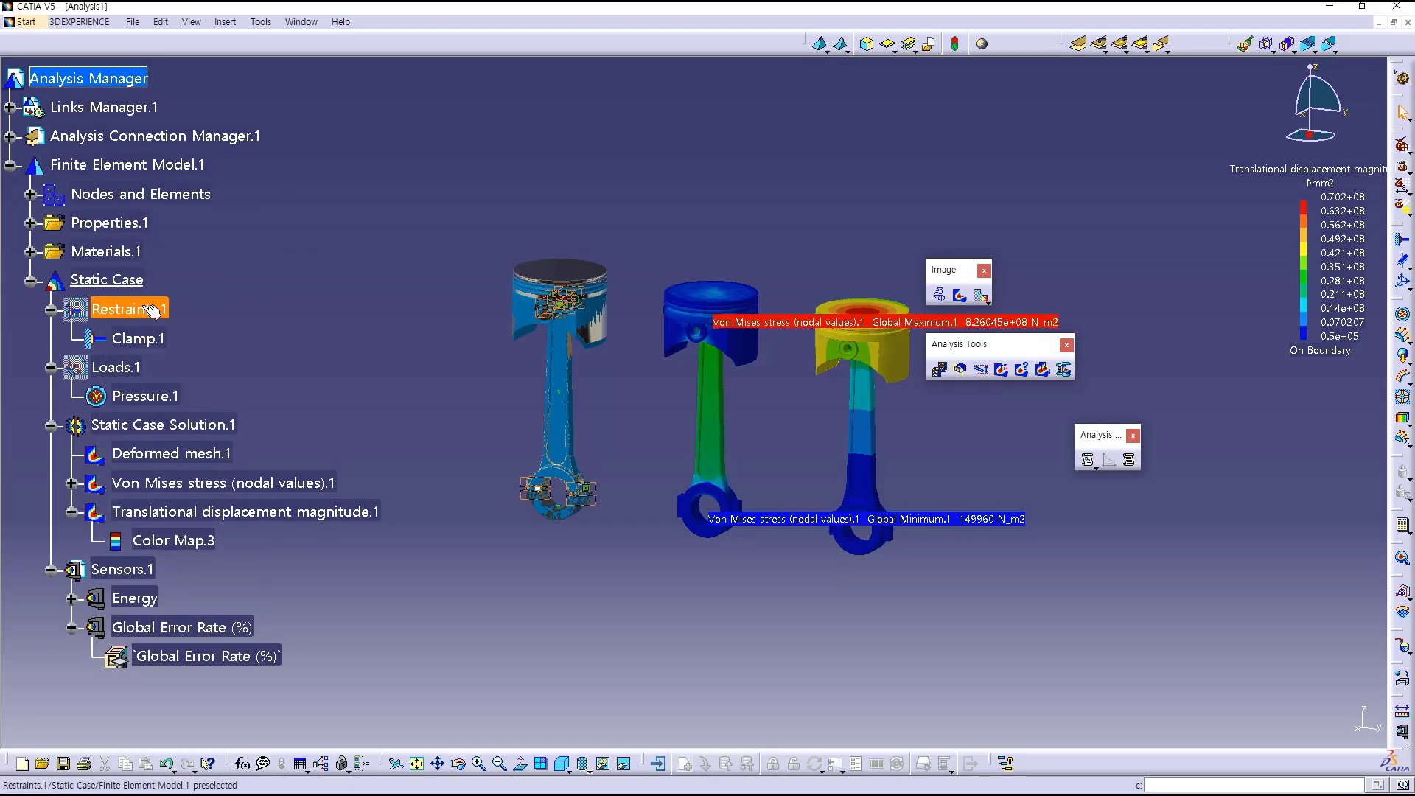
pyautogui.rightClick(133, 308)
pyautogui.press('h')
pyautogui.rightClick(111, 367)
pyautogui.press('h')
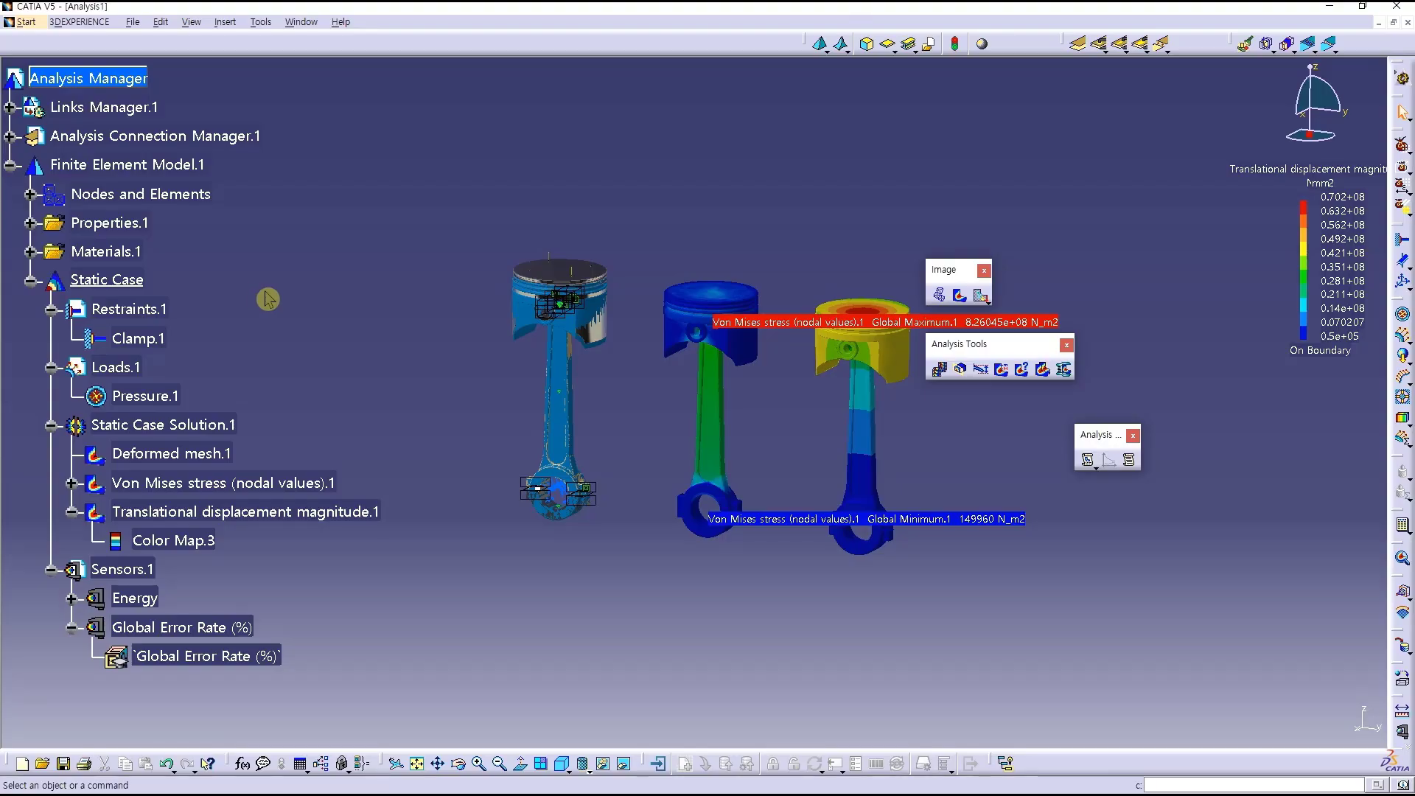
# - Generate a report of the Static Case titled Analysis1 with the created images added
pyautogui.click(1089, 462)
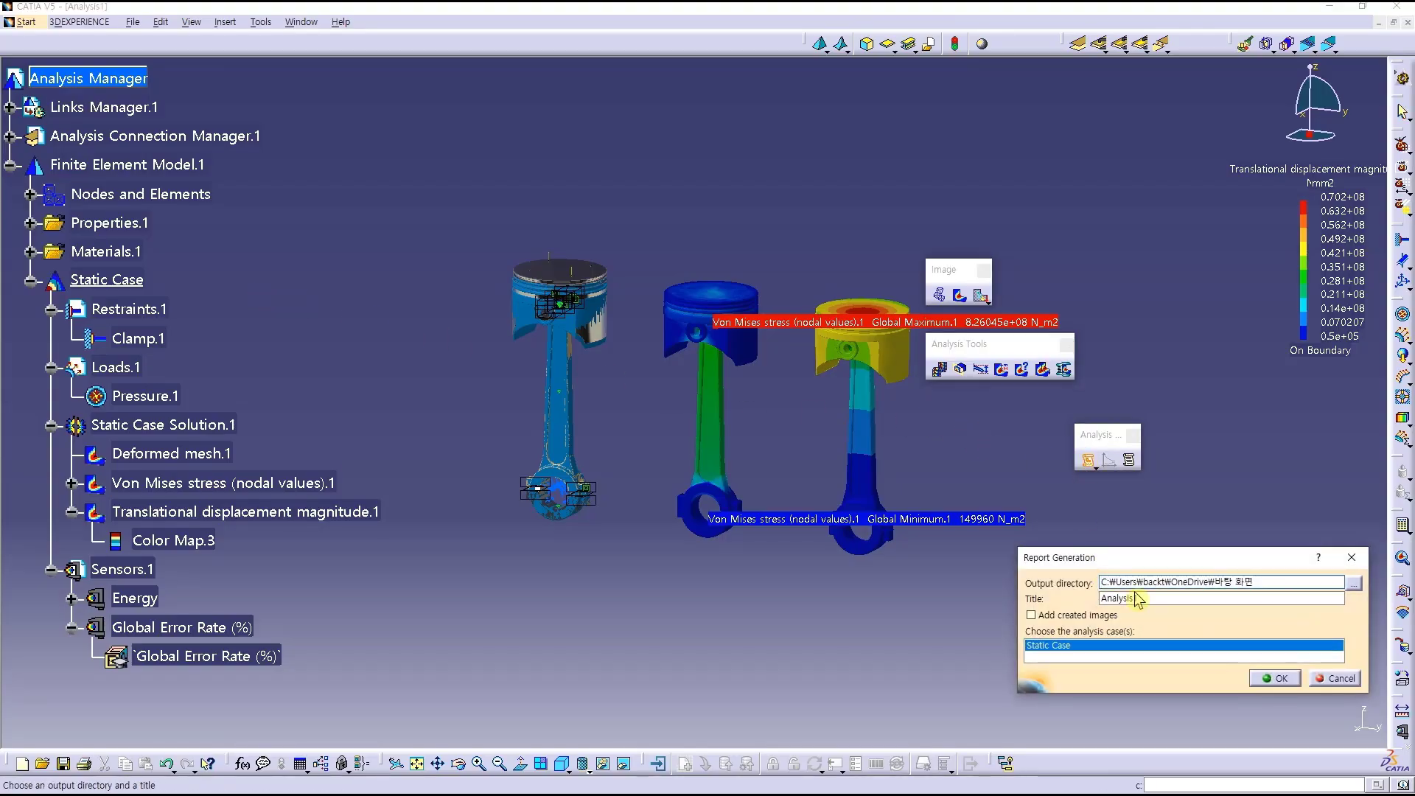
pyautogui.moveTo(1281, 581); pyautogui.dragTo(1105, 581)
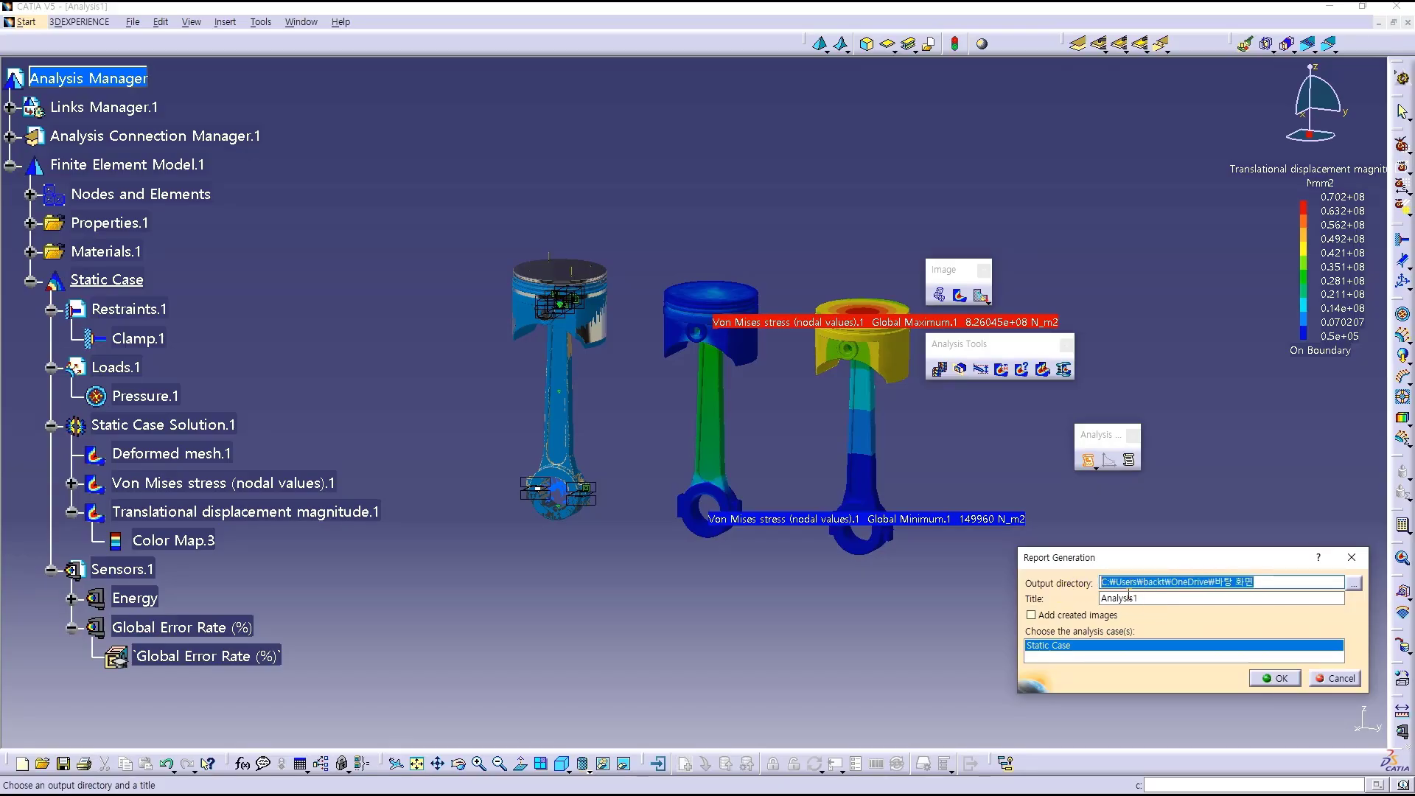
pyautogui.doubleClick(1128, 597)
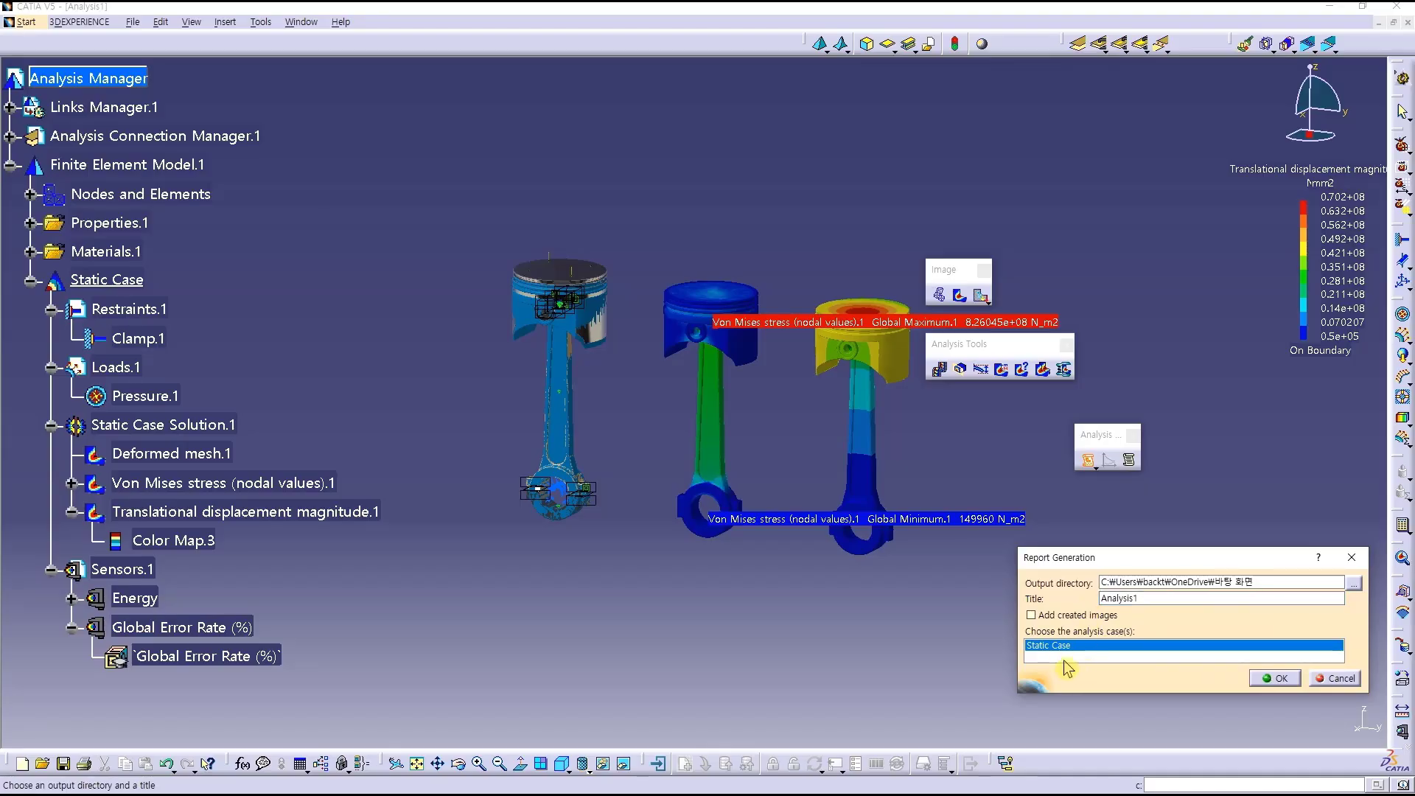
pyautogui.click(1054, 616)
pyautogui.click(1273, 678)
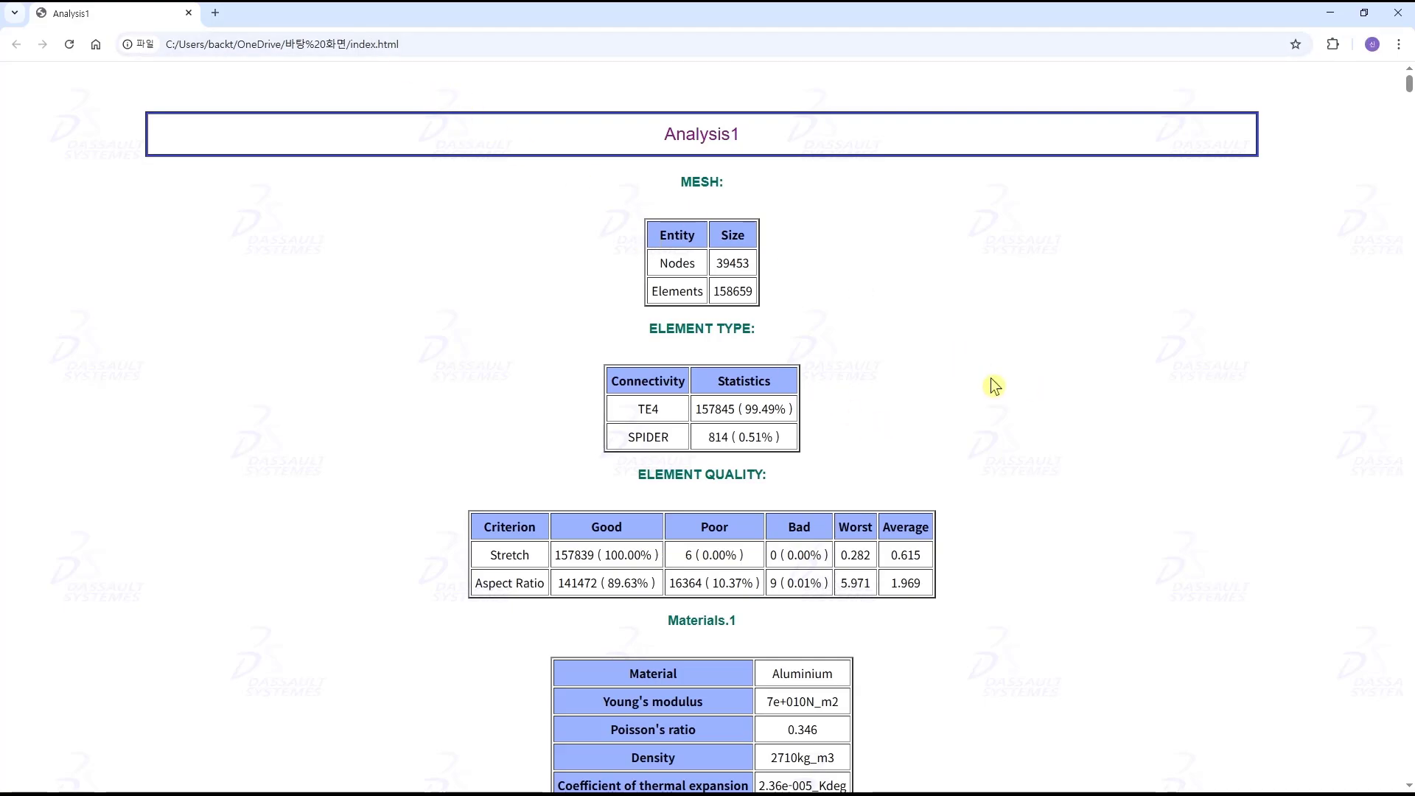
# - Read through the report's mesh, material, boundary condition, computation, result figure and global sensor sections in the browser, and return to CATIA
pyautogui.scroll(-6, 995, 385)
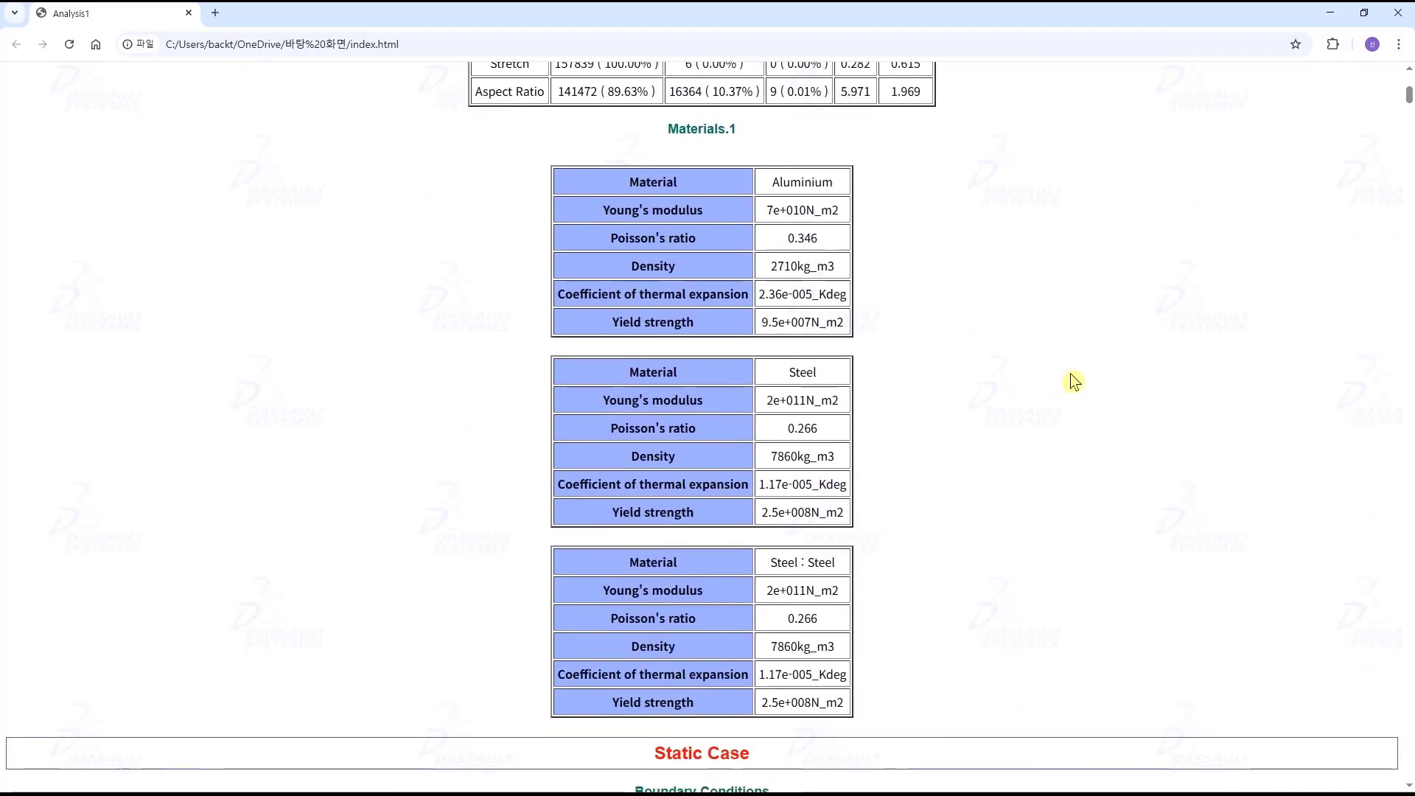
pyautogui.scroll(-8, 1076, 381)
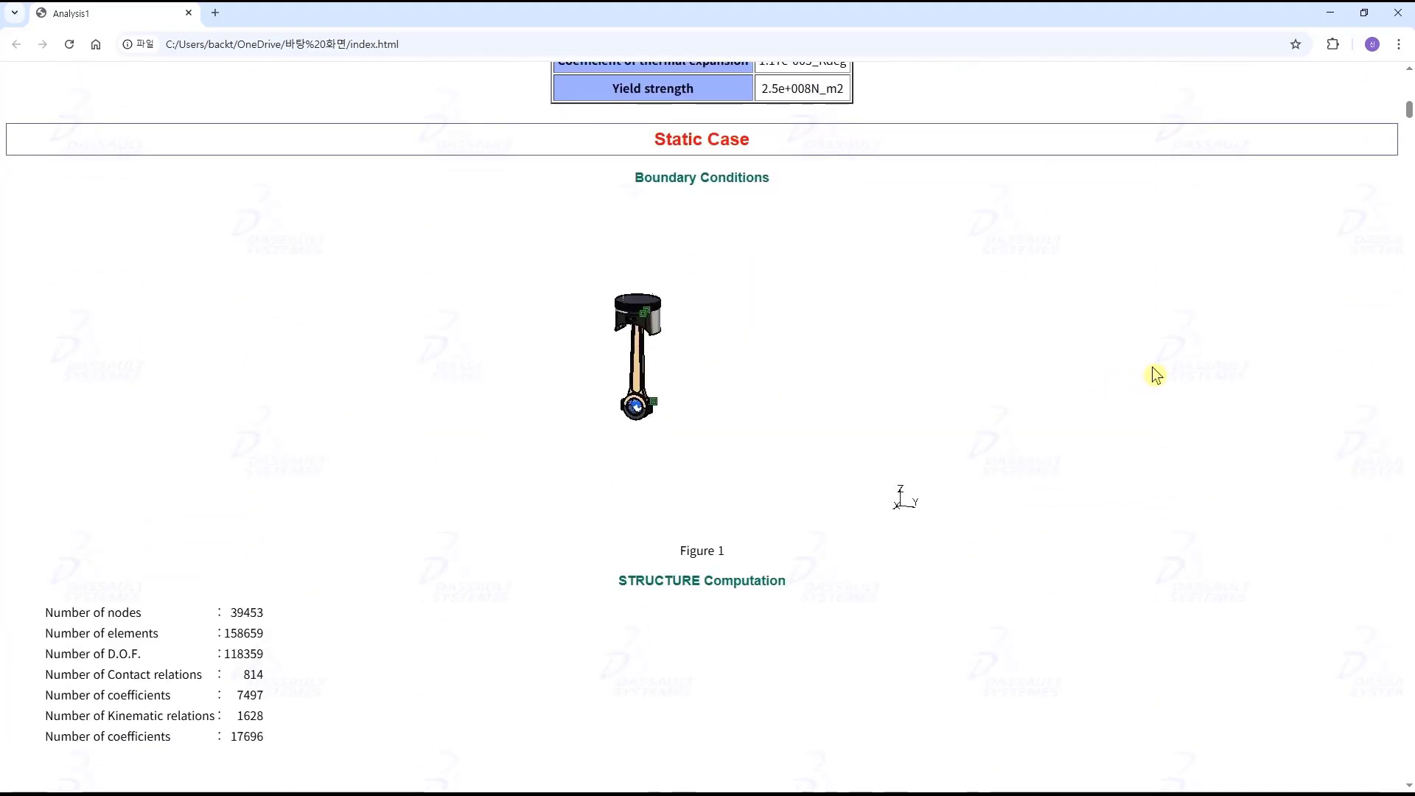
pyautogui.scroll(-10, 1154, 375)
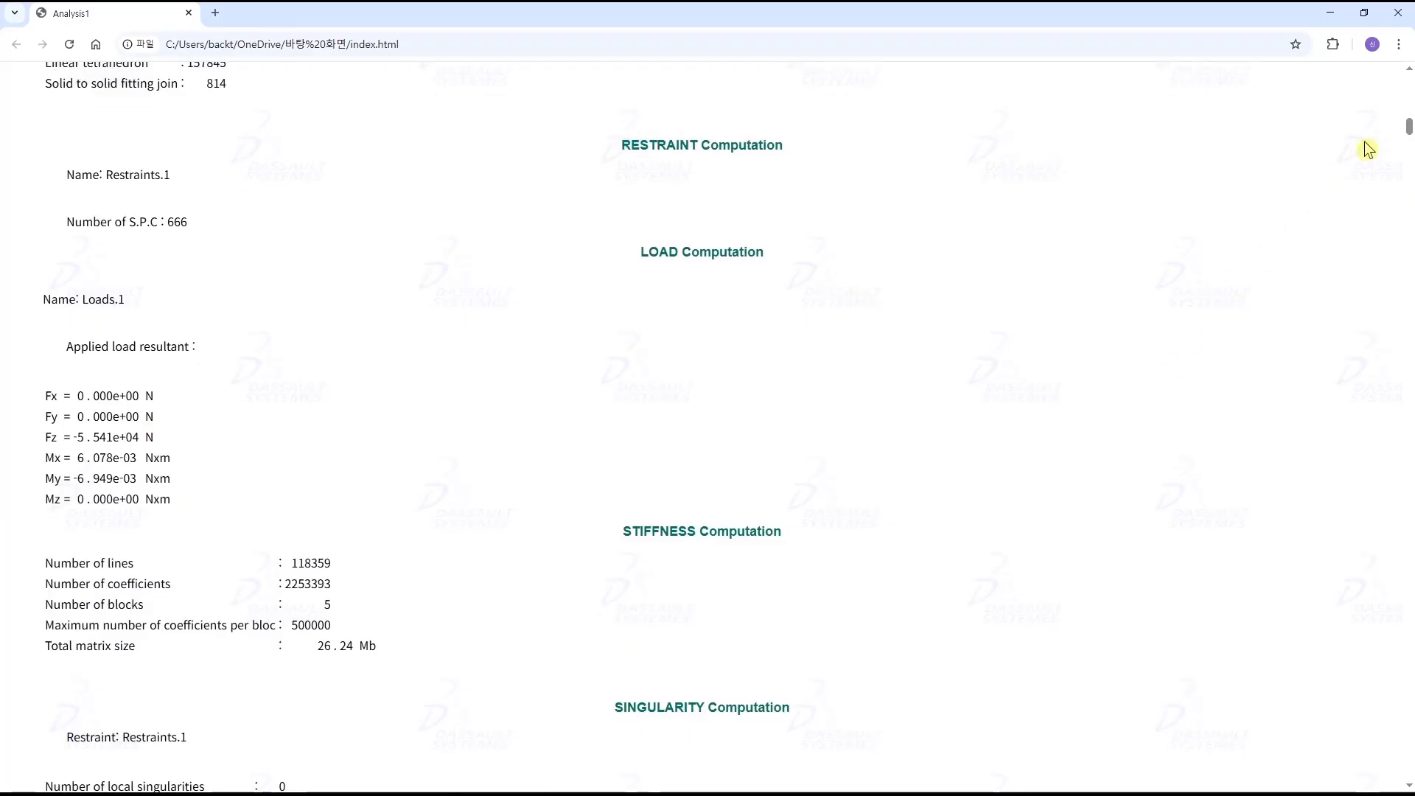
pyautogui.moveTo(1409, 129); pyautogui.dragTo(1402, 728)
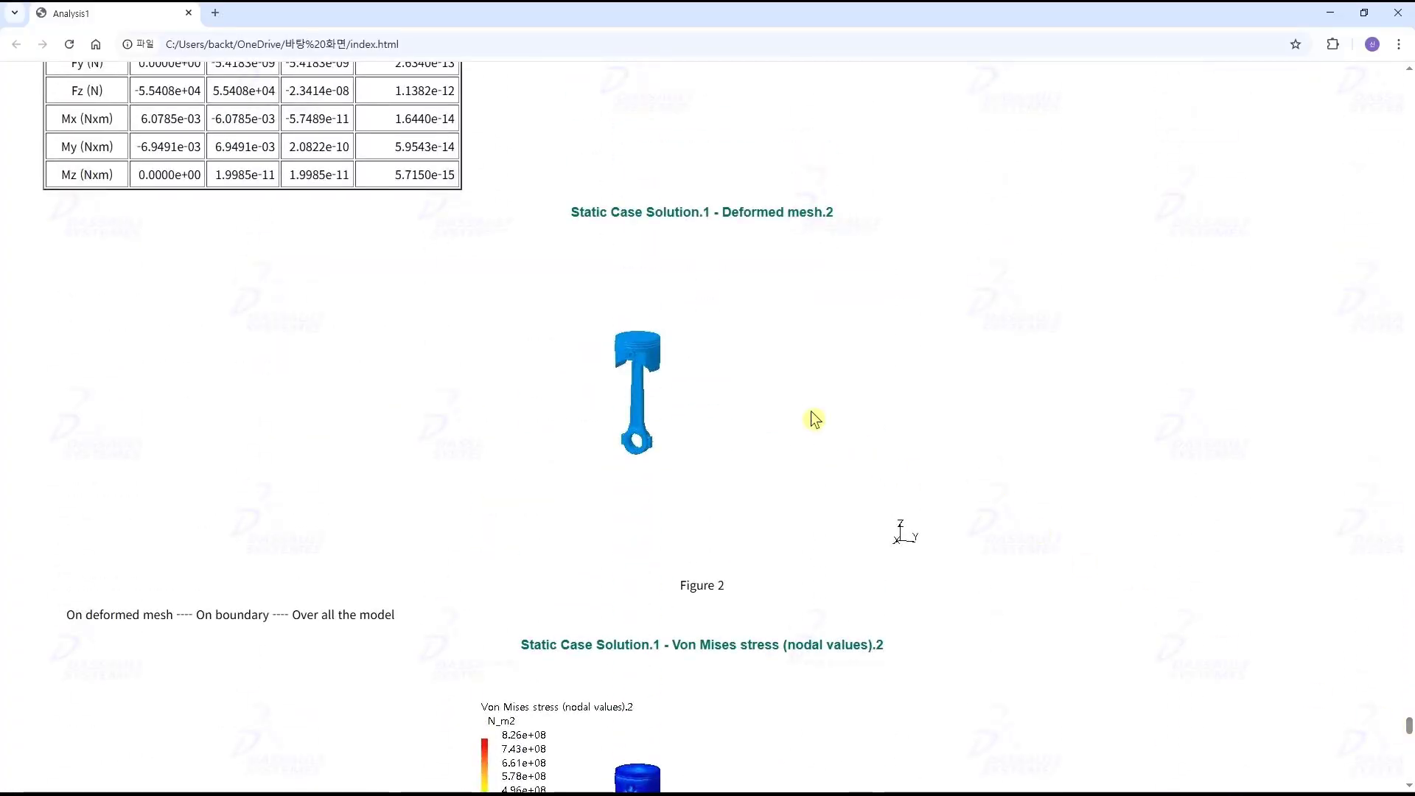
pyautogui.scroll(-5, 936, 389)
pyautogui.scroll(-5, 836, 382)
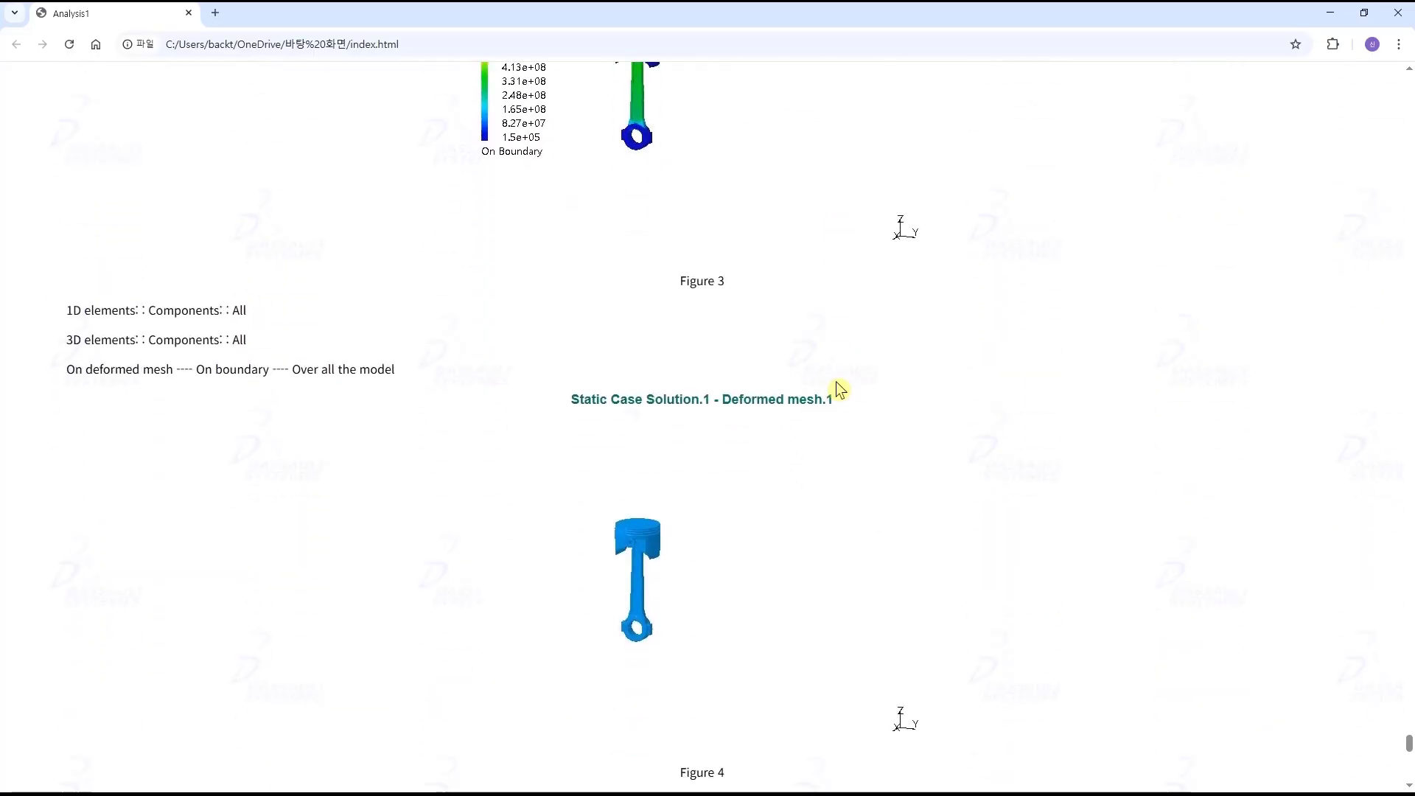
pyautogui.scroll(-8, 862, 378)
pyautogui.scroll(-7, 890, 383)
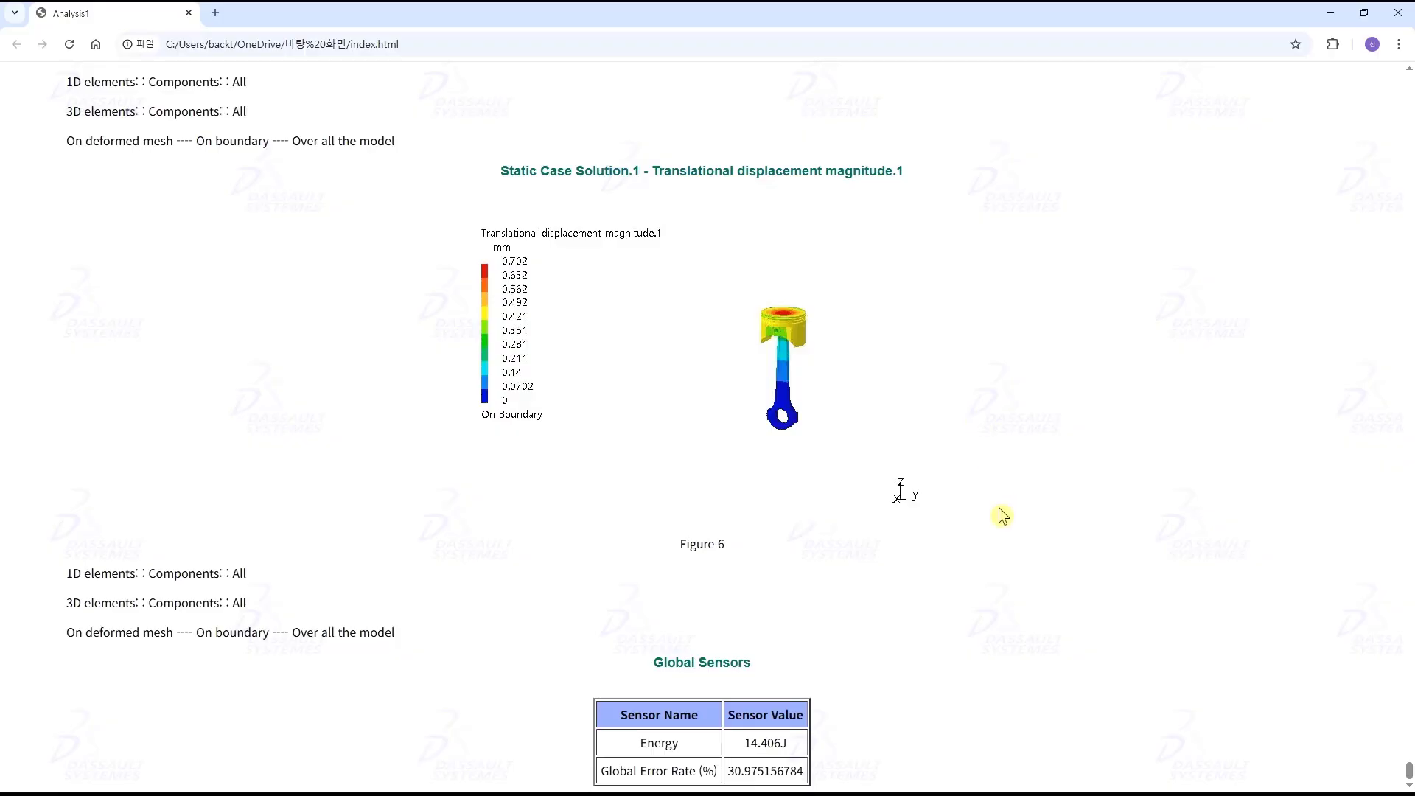
pyautogui.click(1334, 15)
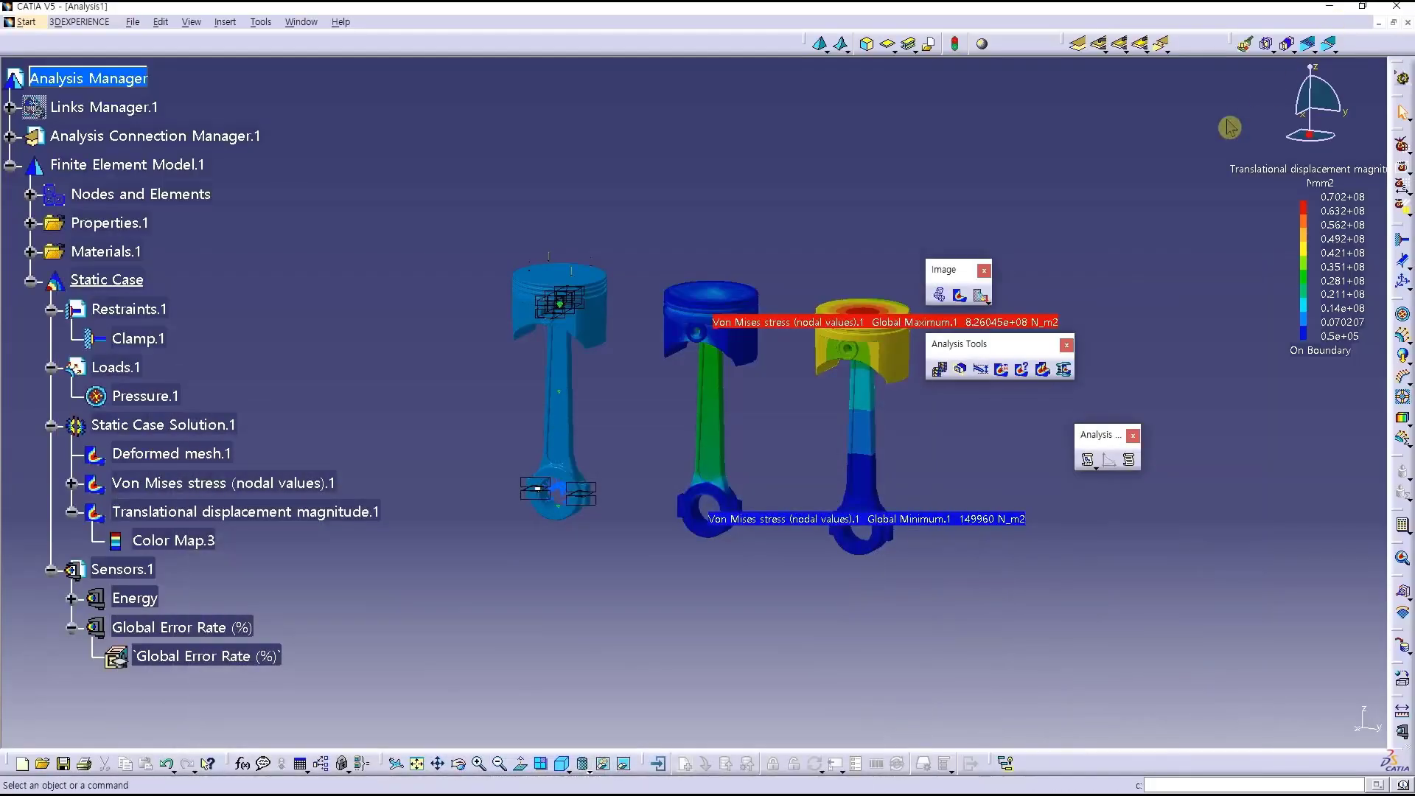